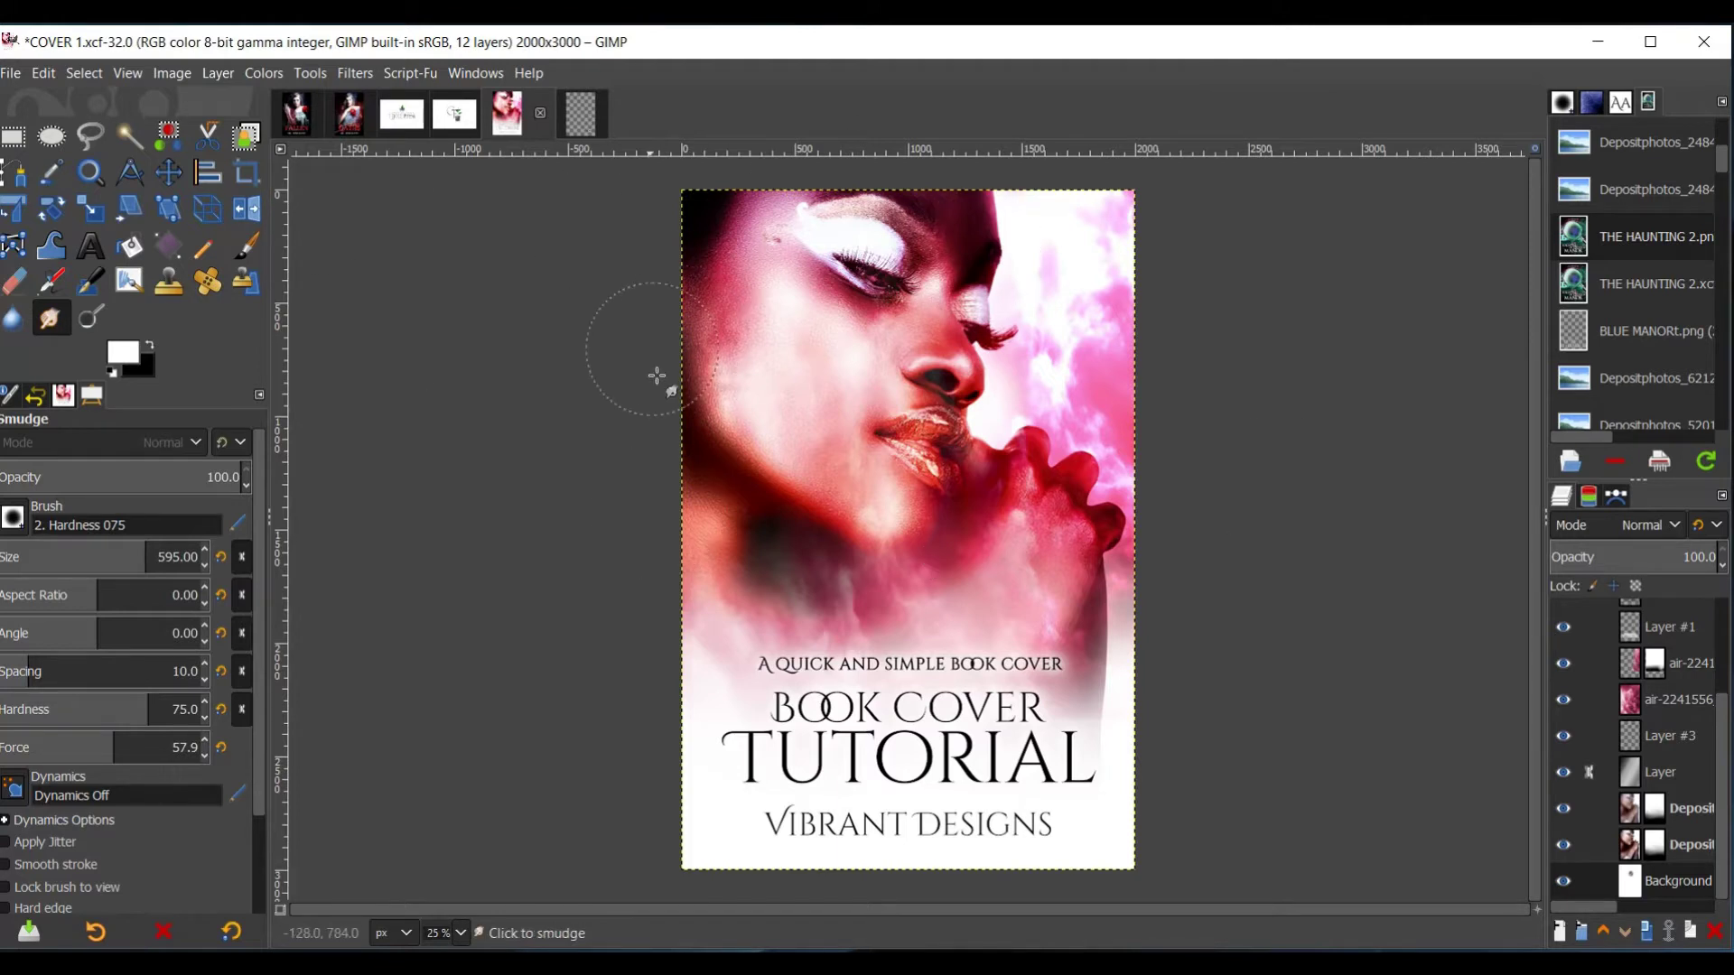
- Switch to the empty, transparent Untitled 2000x3000 image tab
{"action": "left_click", "coordinate": [578, 123]}
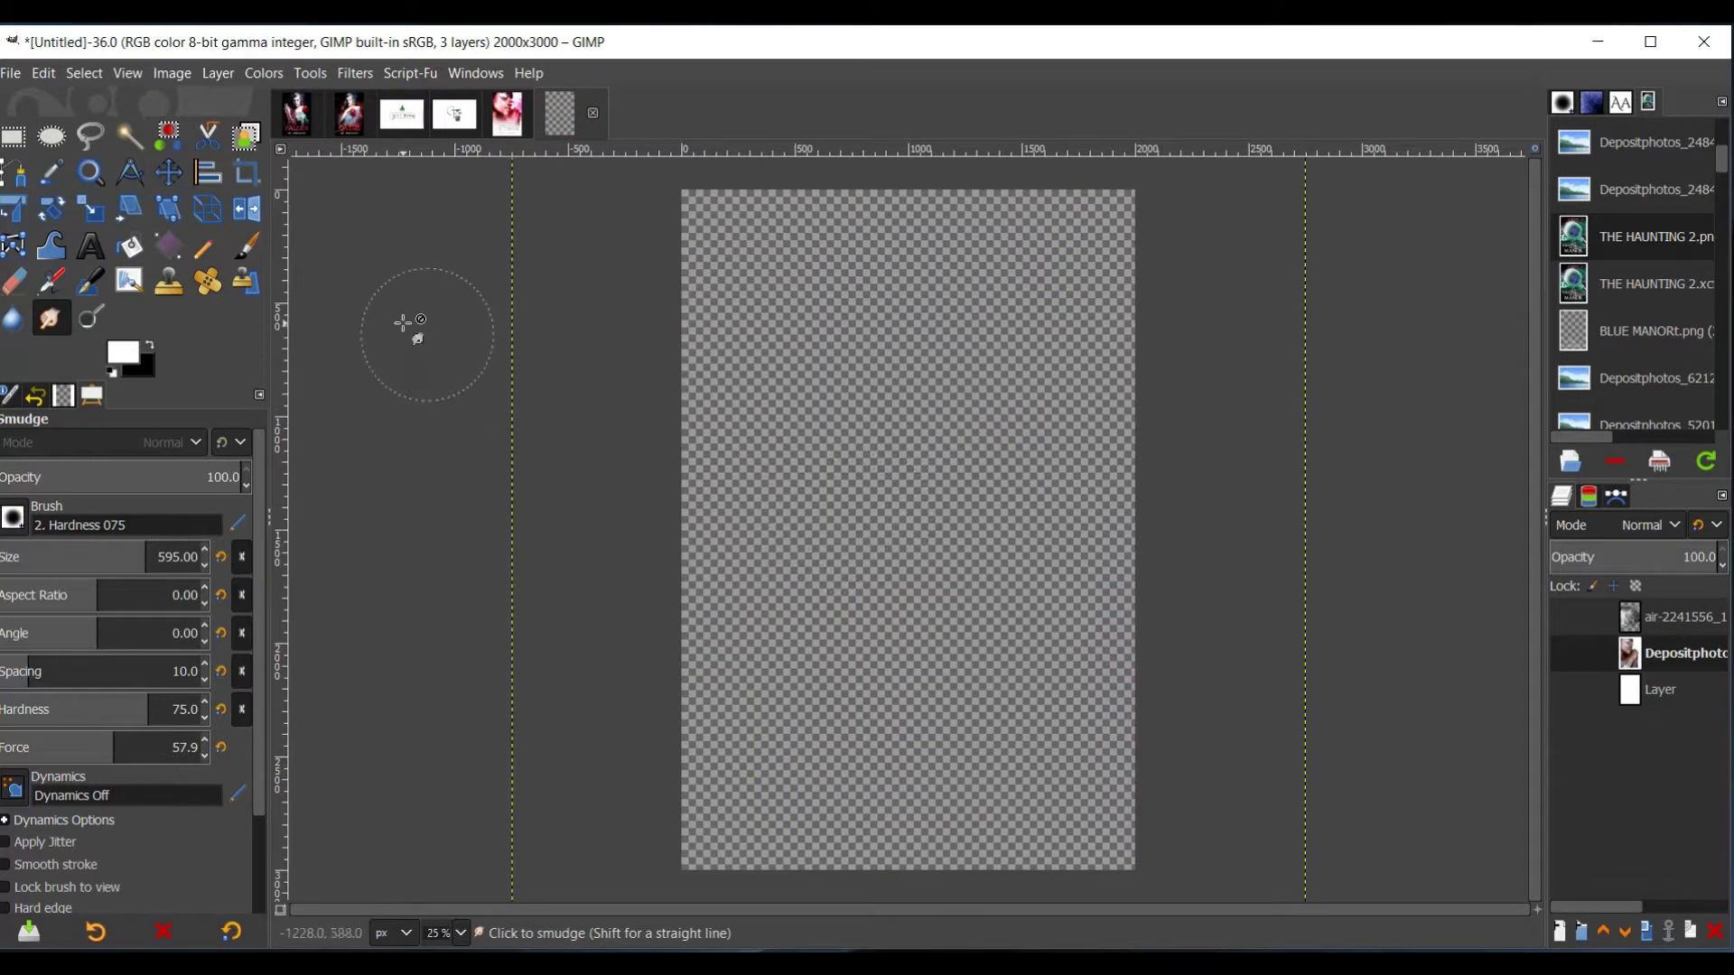
{"action": "left_click", "coordinate": [13, 75]}
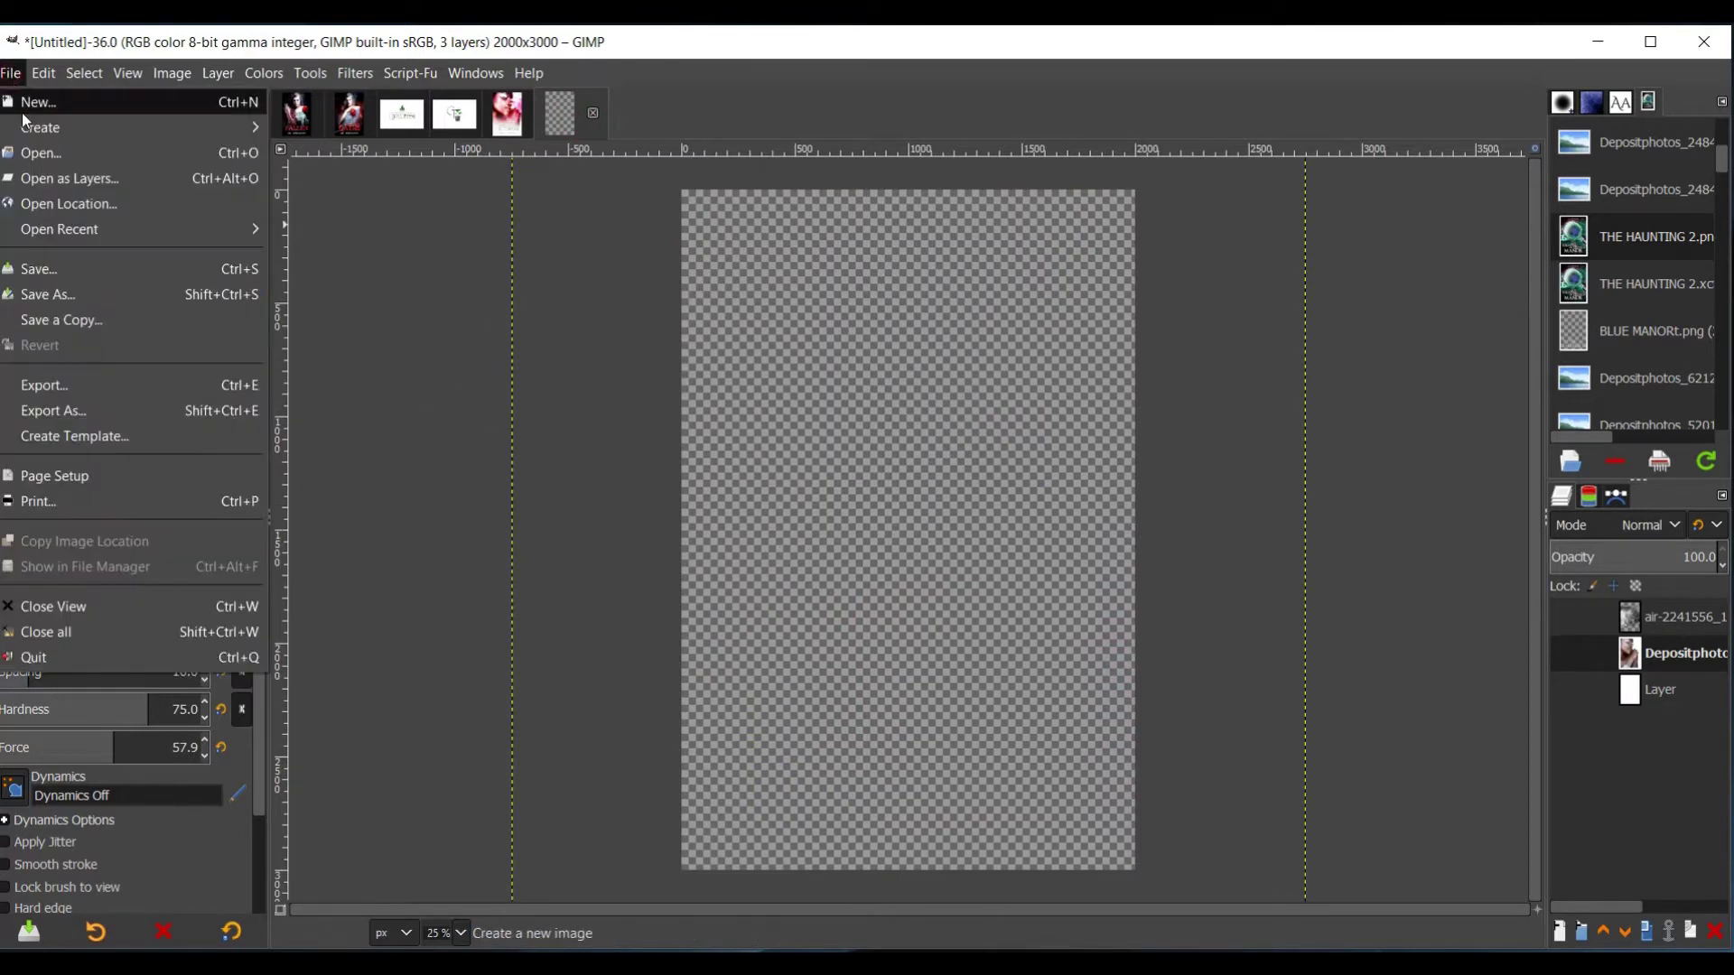
{"action": "left_click", "coordinate": [24, 105]}
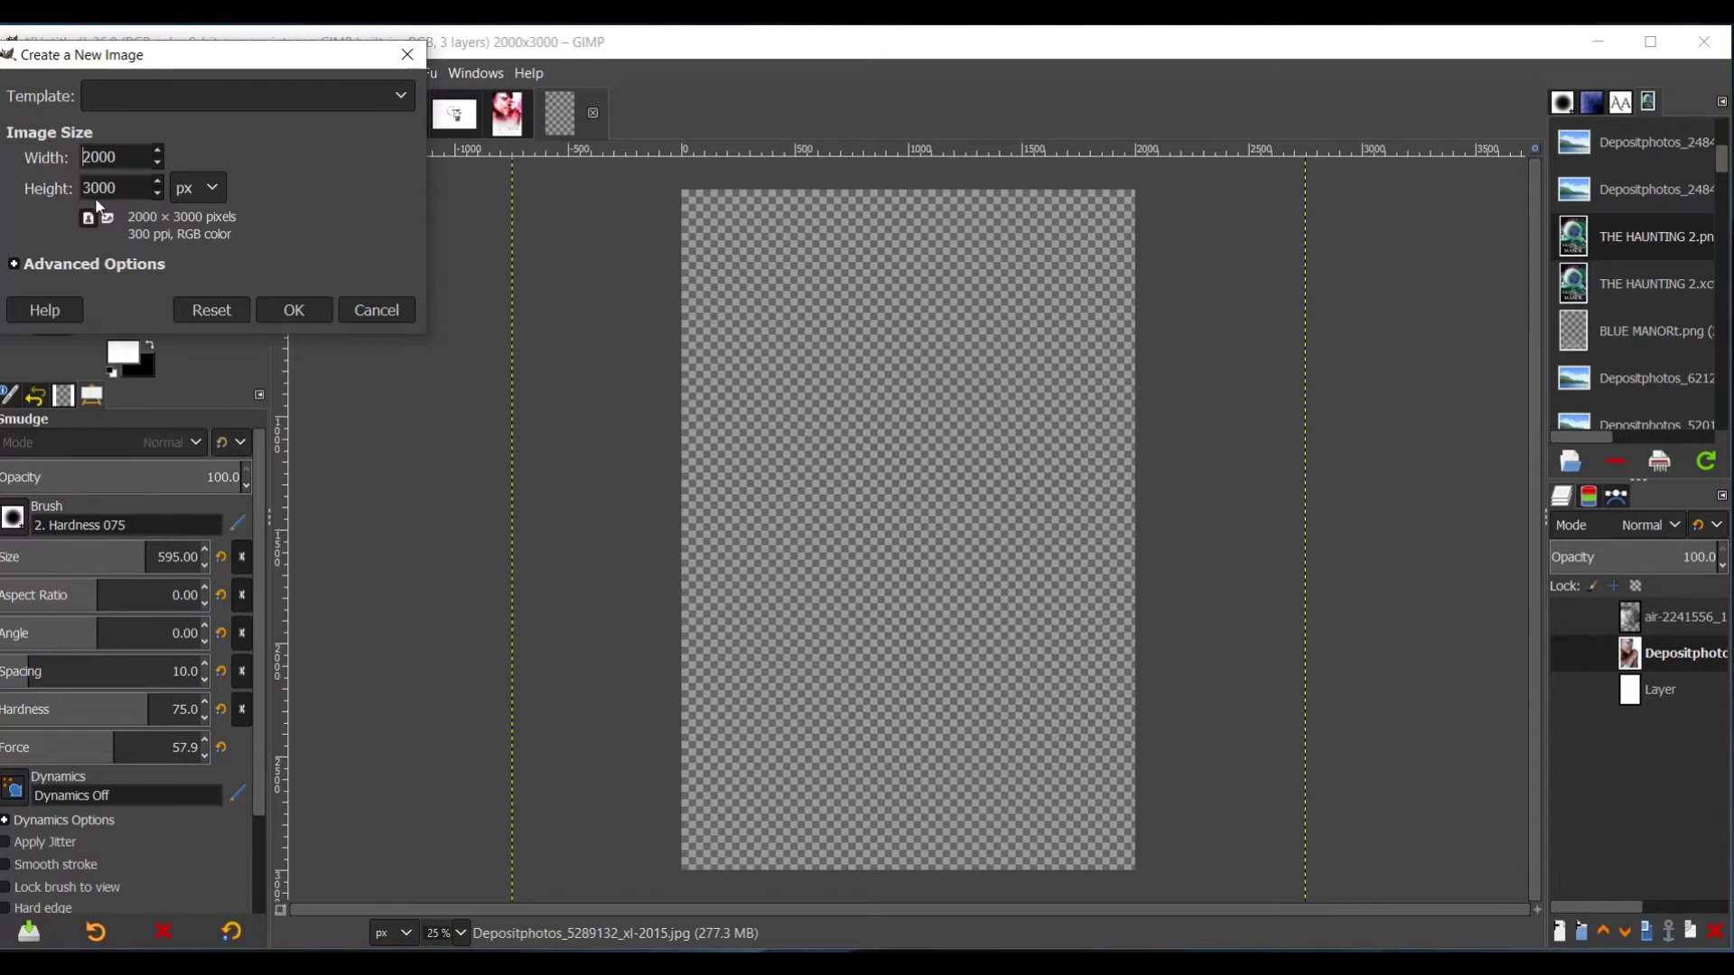
{"action": "left_click", "coordinate": [24, 263]}
{"action": "left_click", "coordinate": [244, 535]}
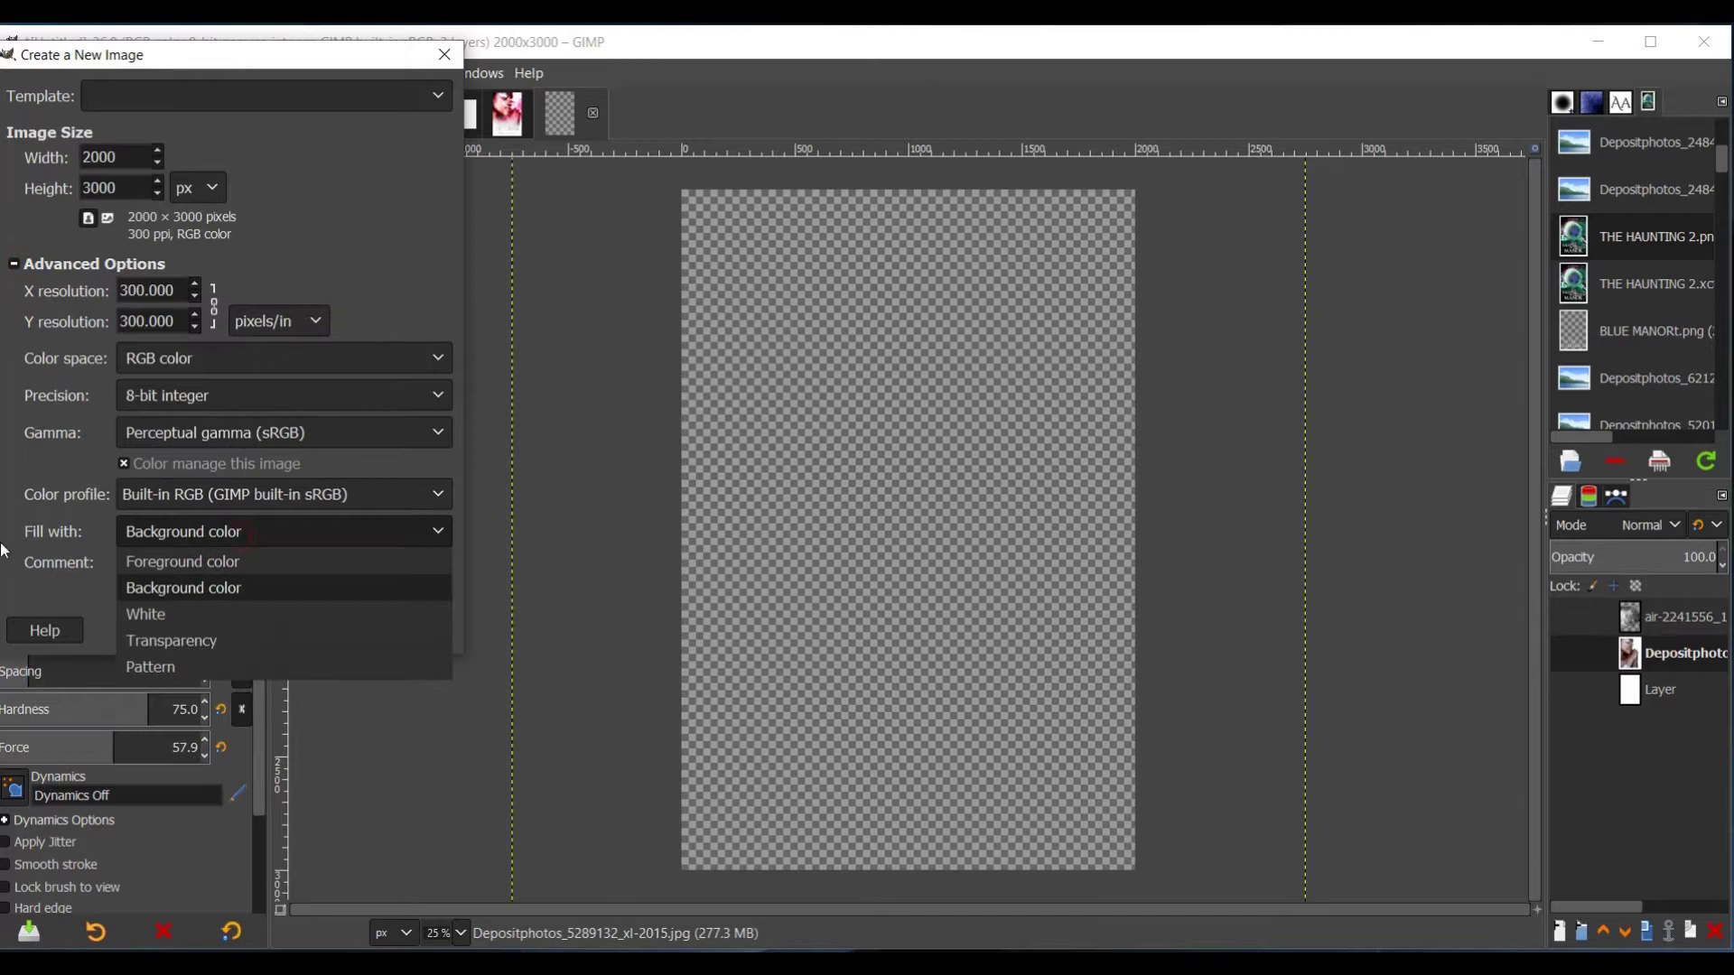
{"action": "left_click", "coordinate": [161, 639]}
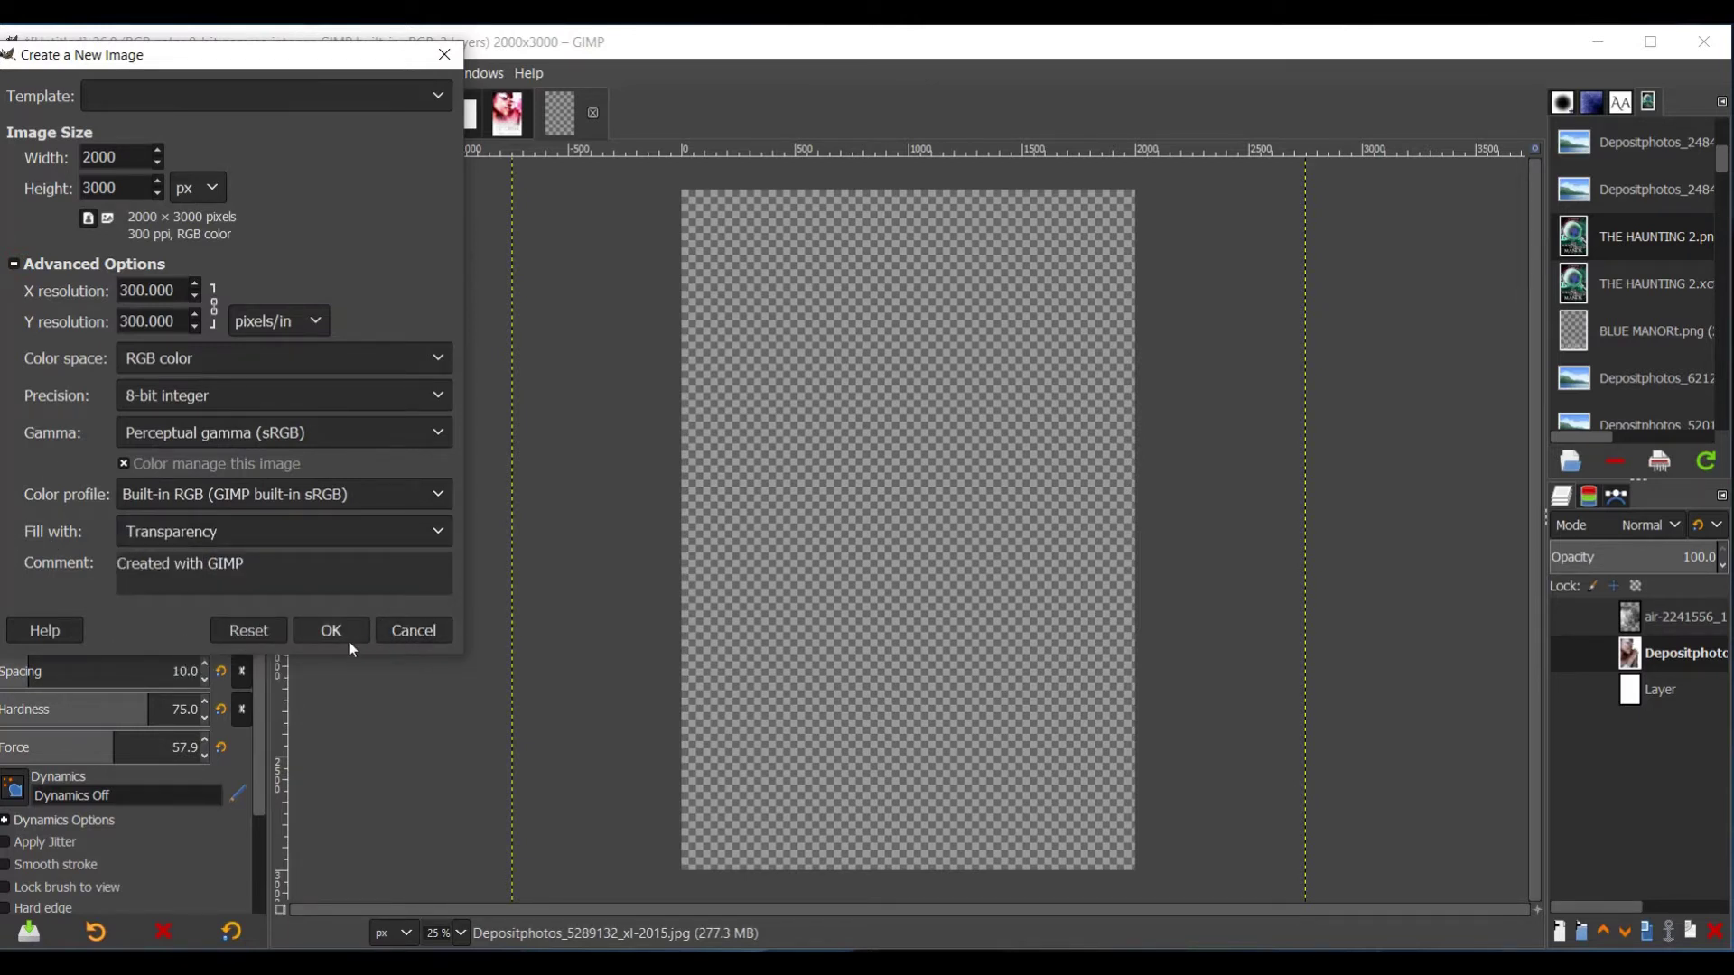
- Show the Depositphotos portrait and bottom Layer, previewing then hiding the air-2241556 clouds
{"action": "left_click", "coordinate": [403, 631]}
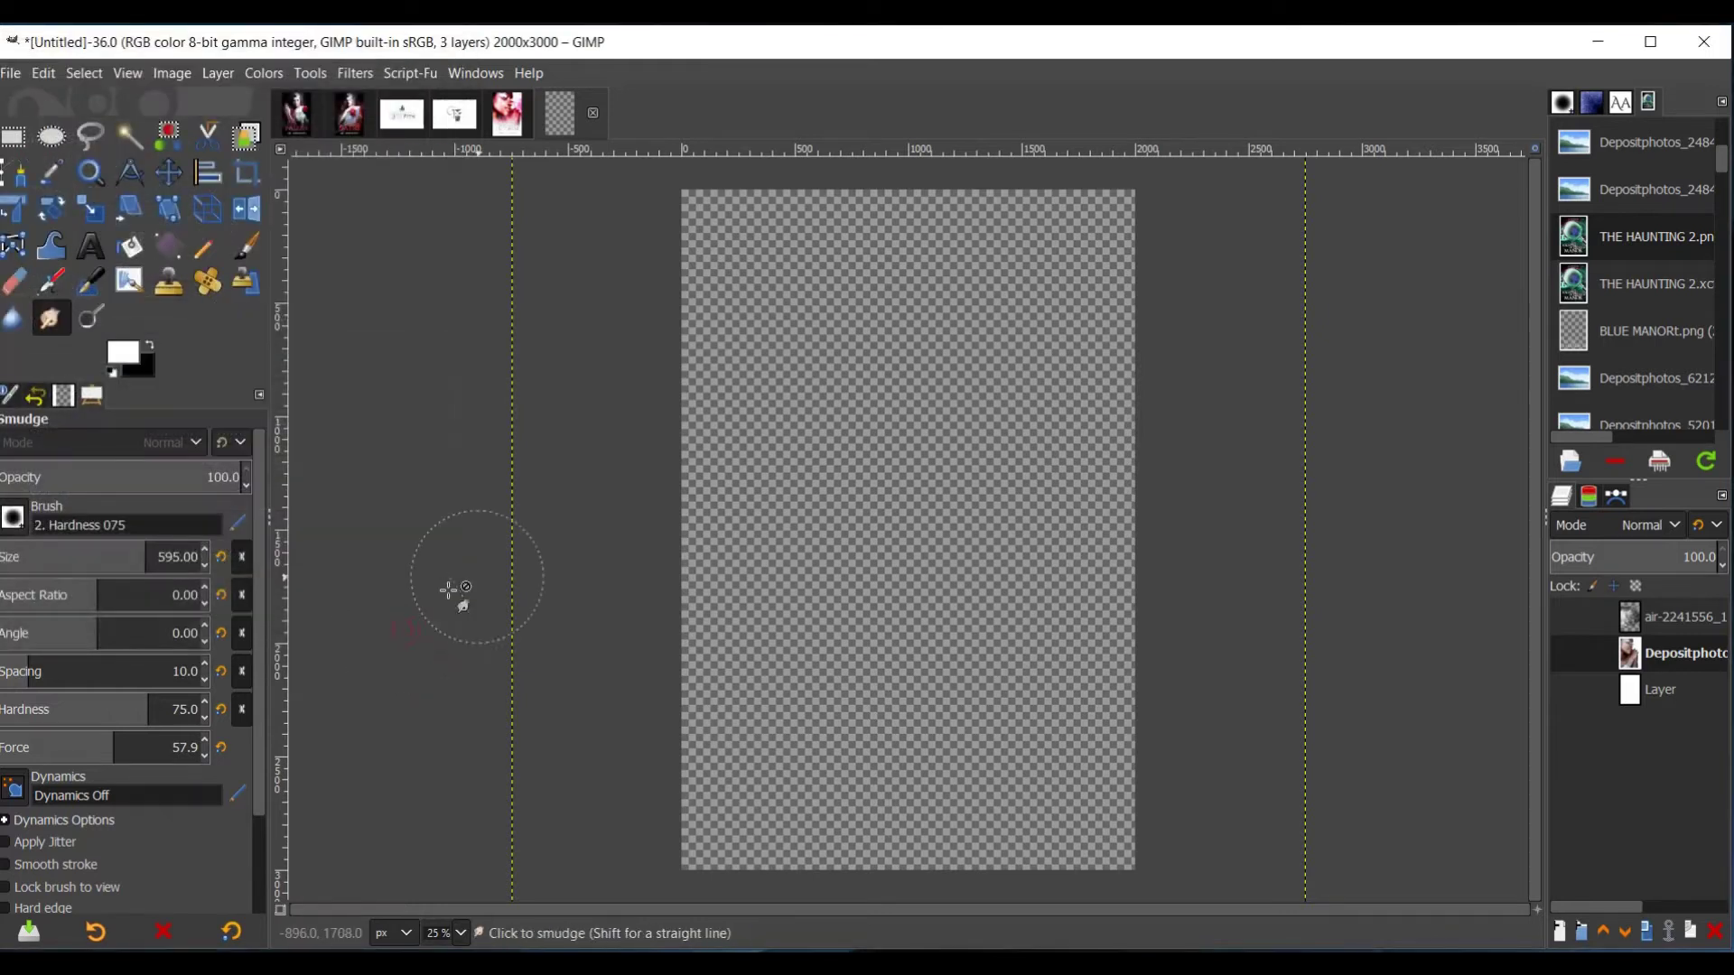
{"action": "left_click", "coordinate": [1563, 652]}
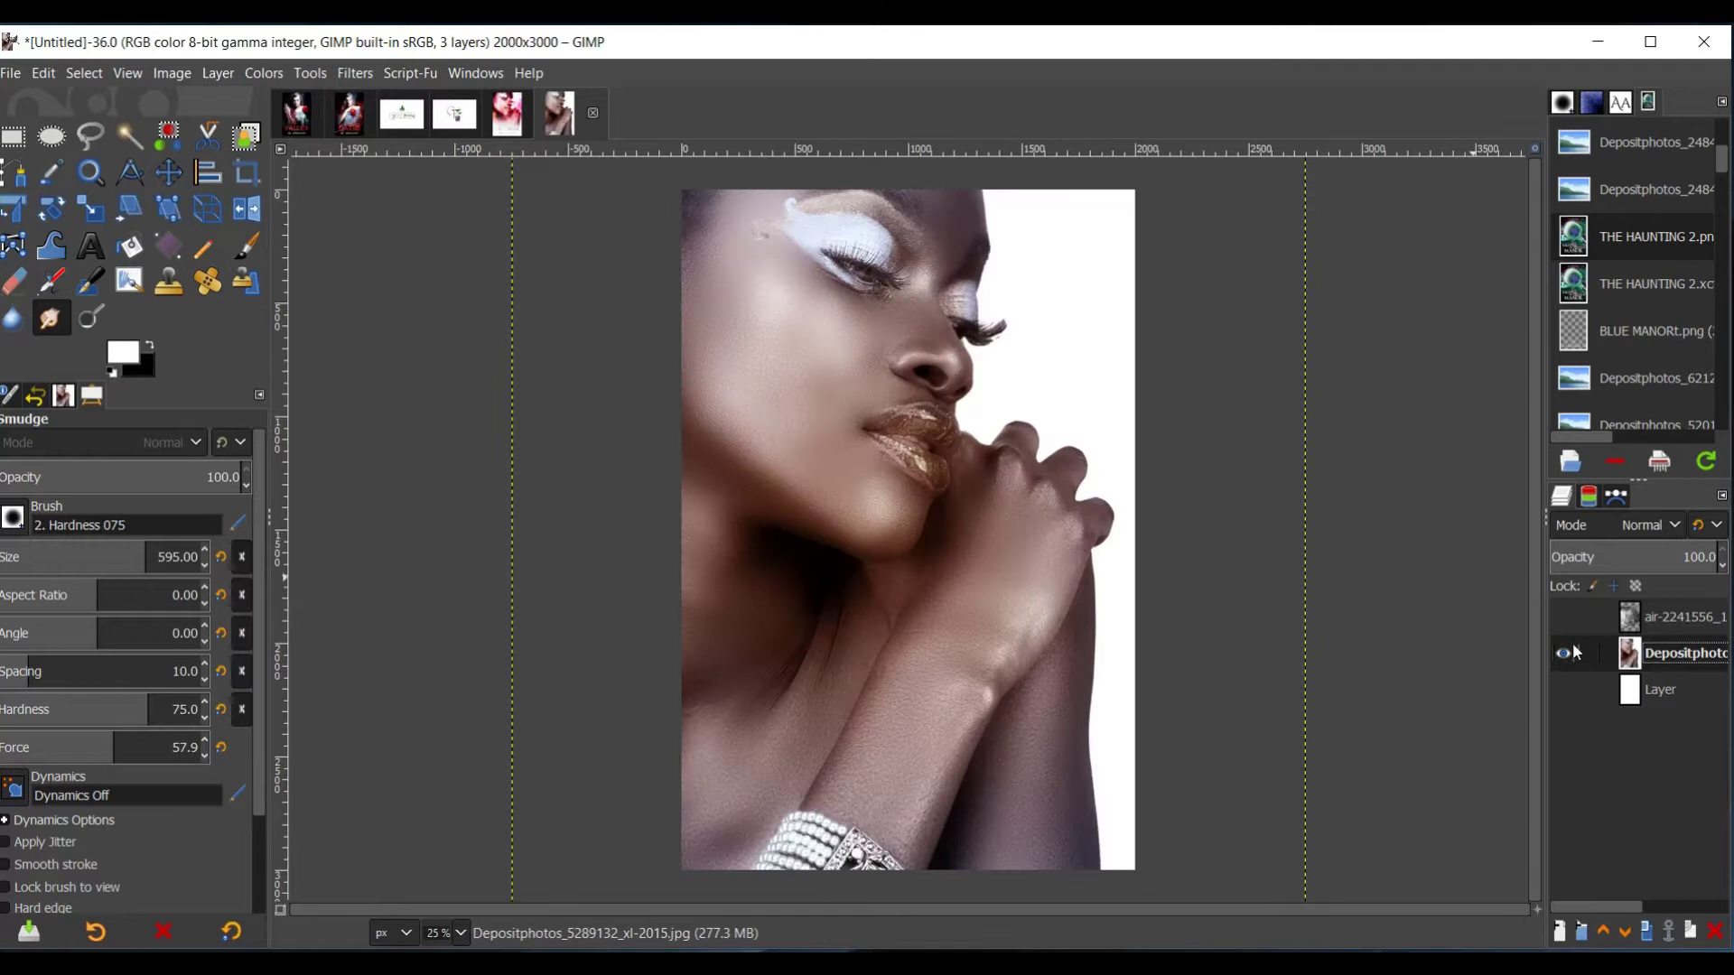
{"action": "left_click", "coordinate": [1634, 624]}
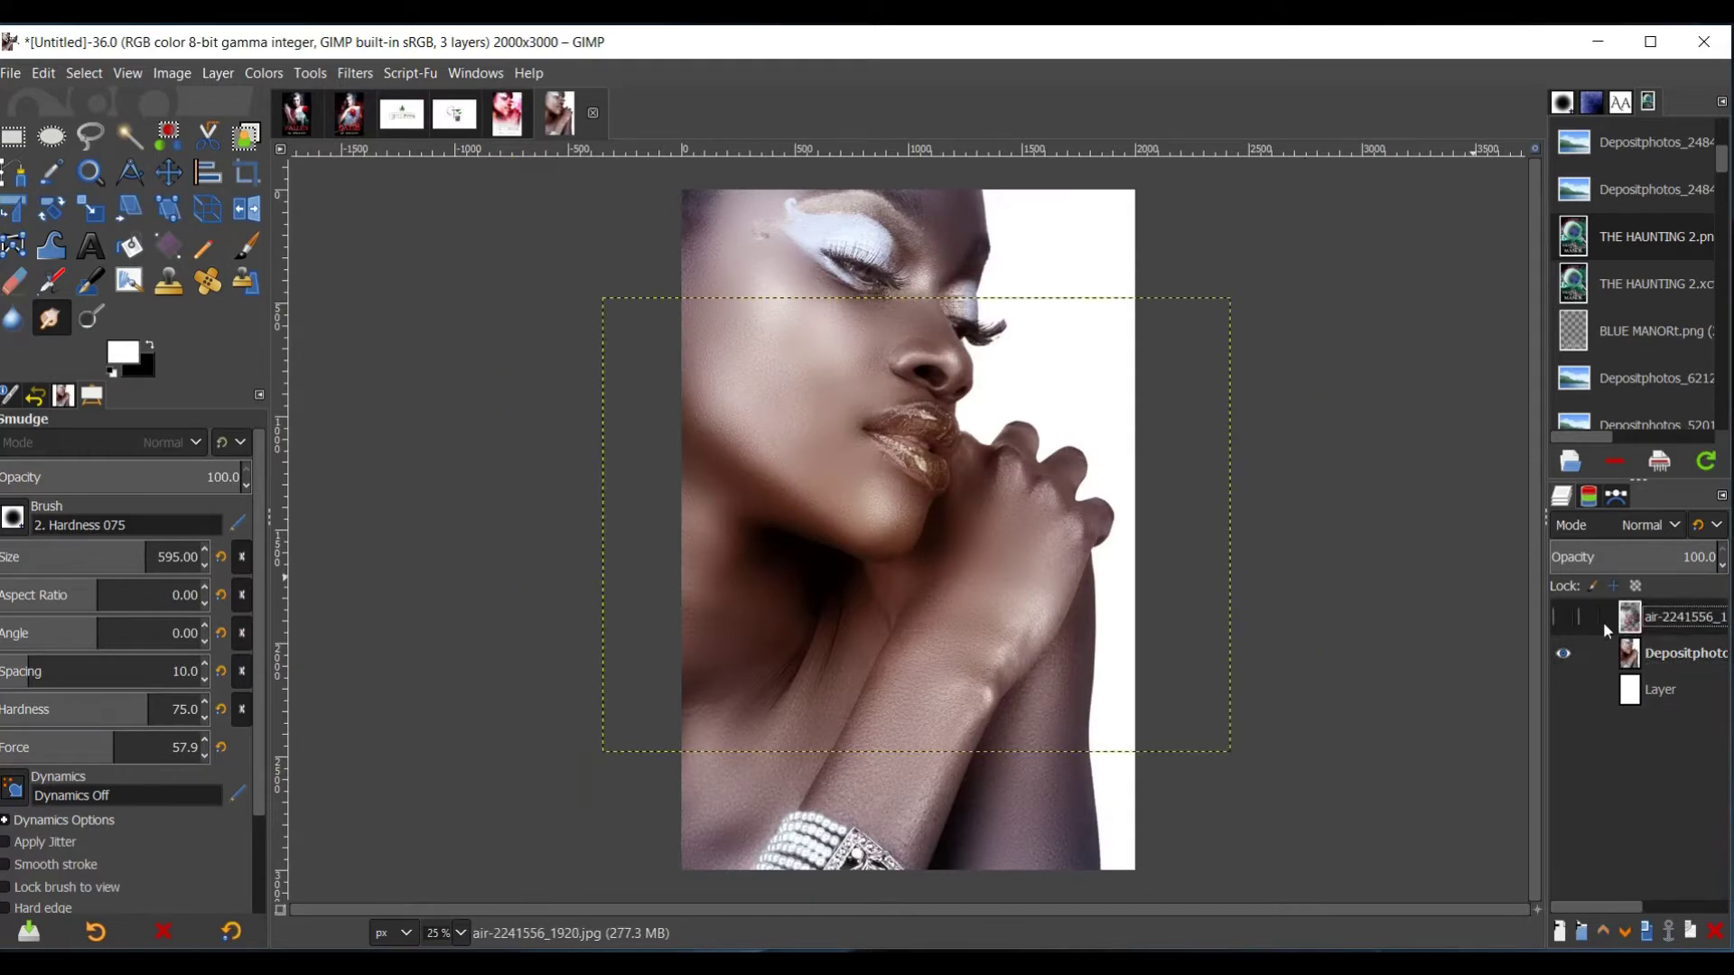
{"action": "left_click", "coordinate": [1567, 618]}
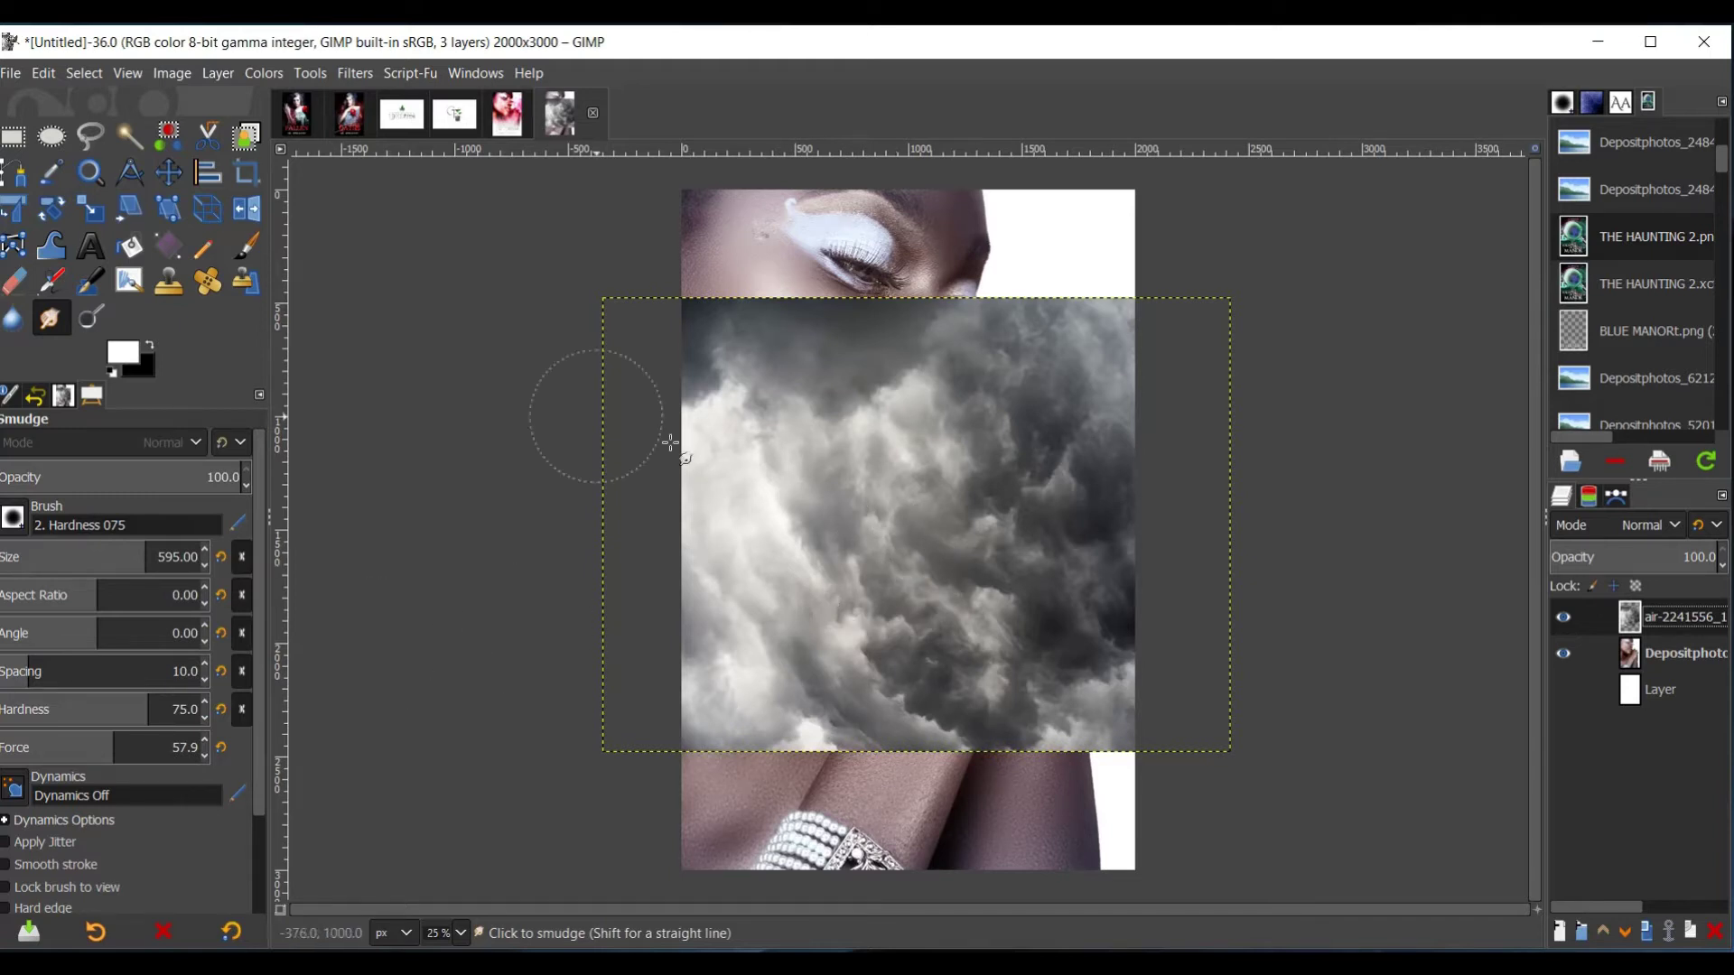
{"action": "left_click", "coordinate": [1563, 618]}
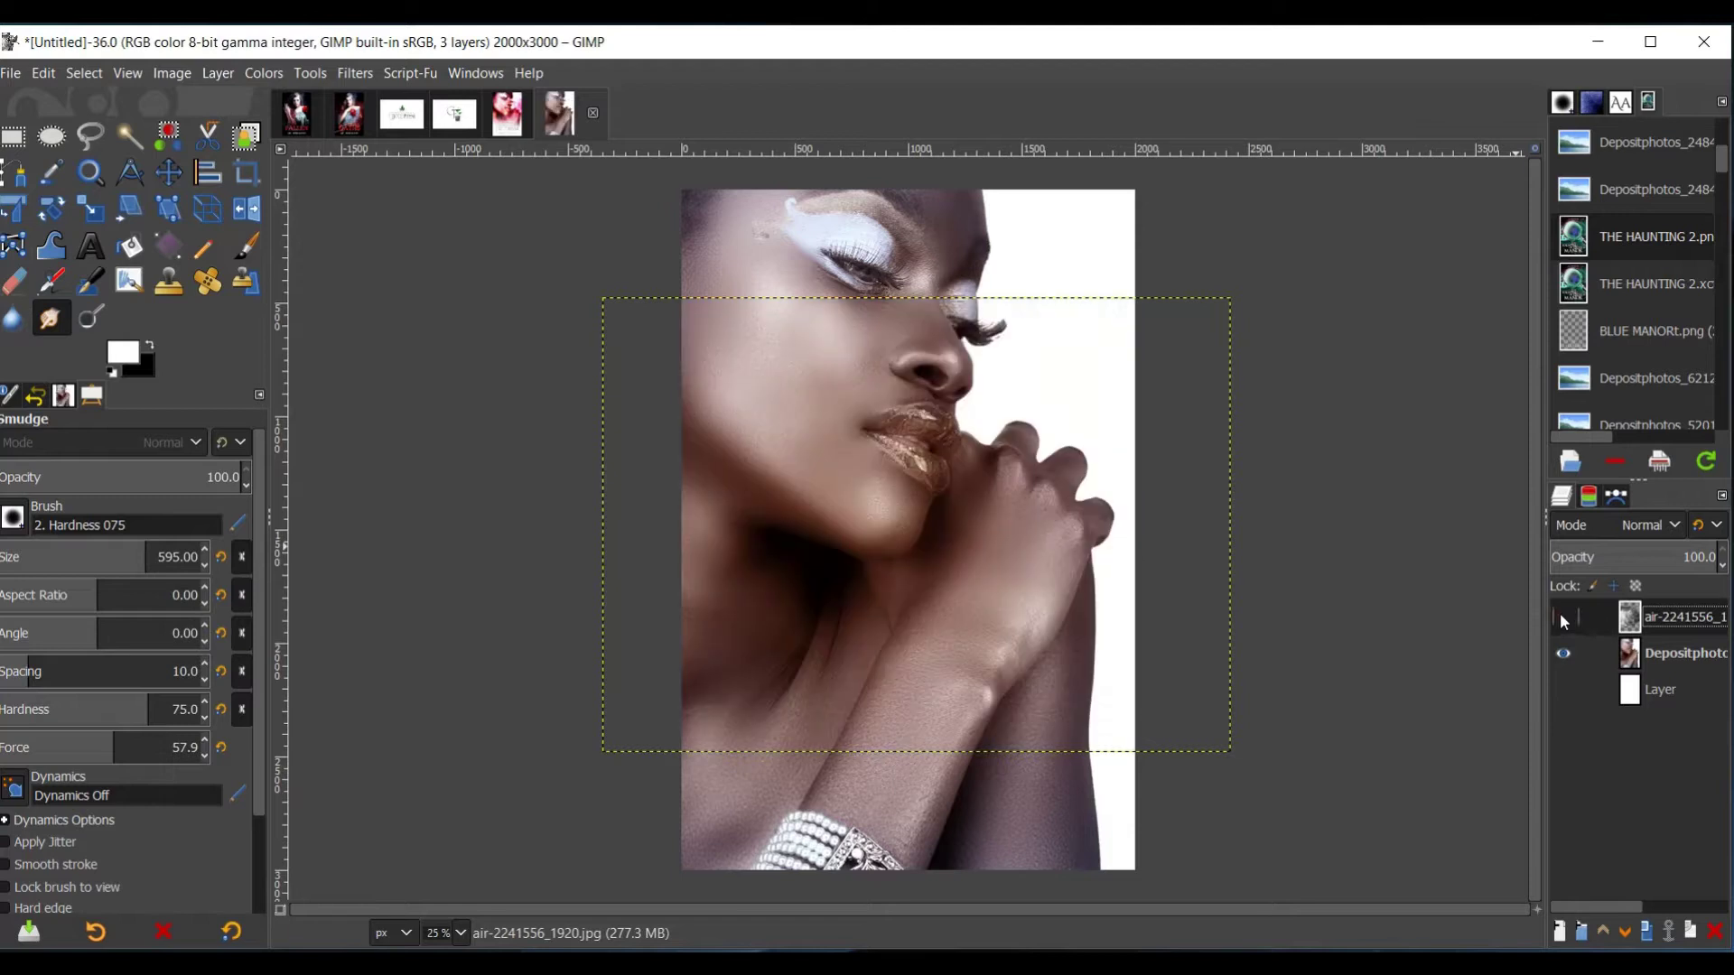
{"action": "left_click", "coordinate": [1620, 660]}
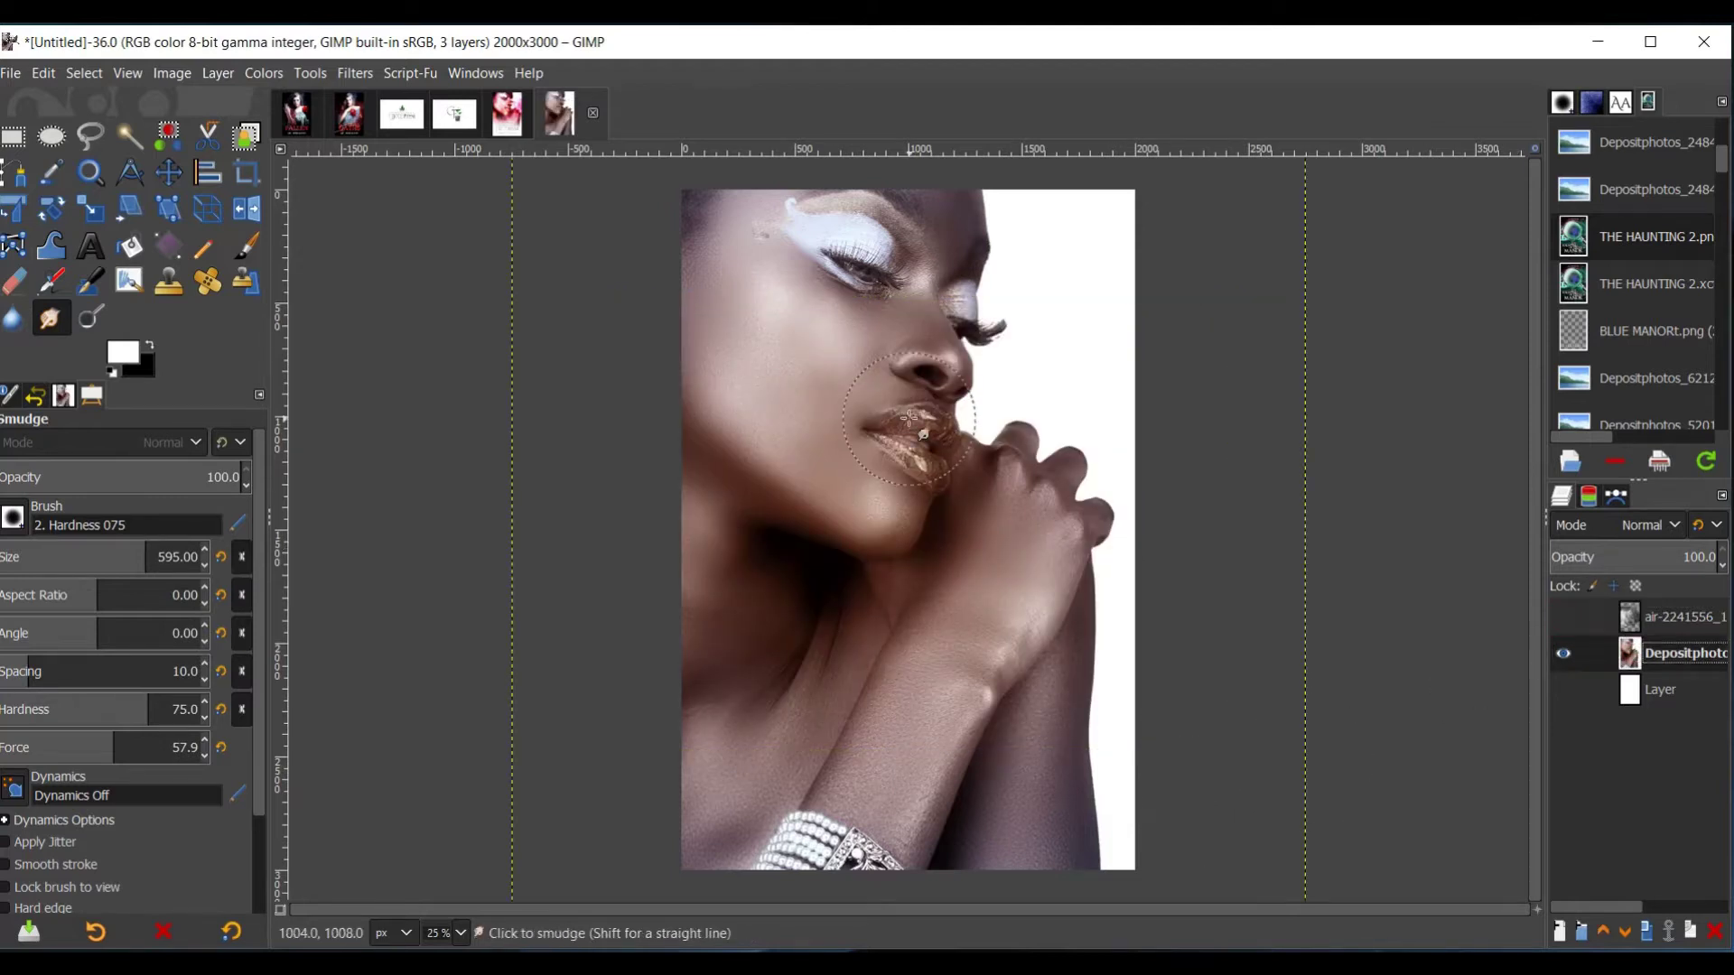
{"action": "left_click", "coordinate": [1561, 688]}
{"action": "left_click", "coordinate": [1603, 692]}
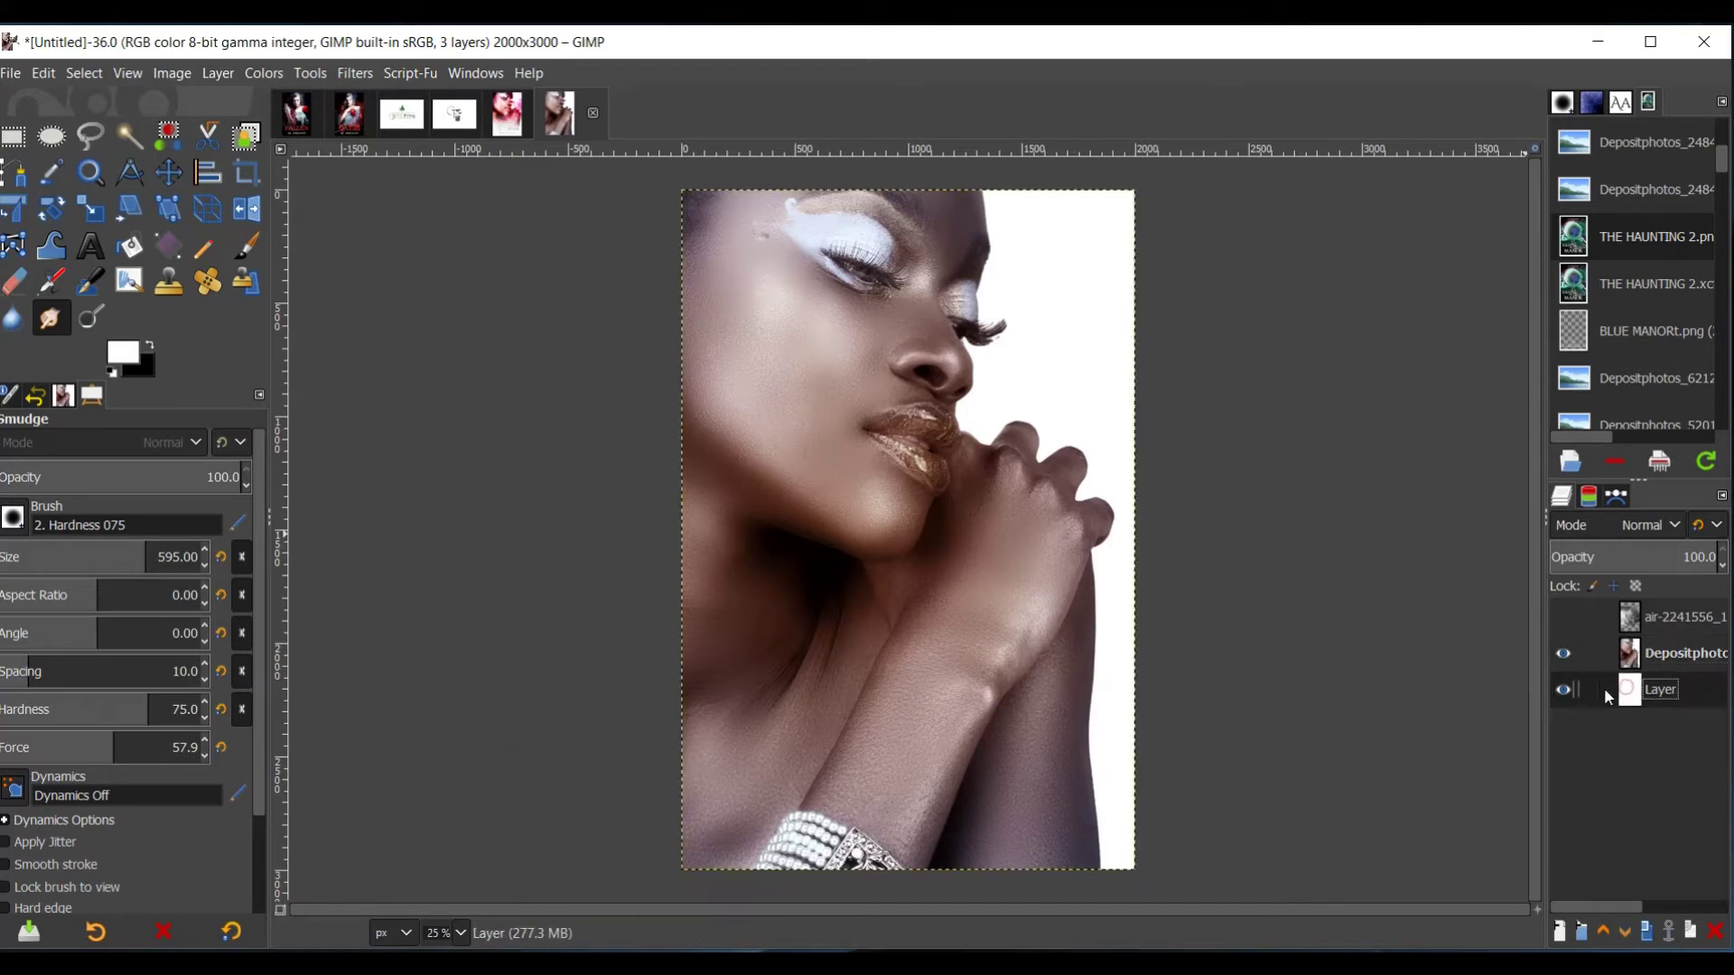
- Bucket-fill the bottom Layer with white, then reselect and re-show the Depositphotos portrait
{"action": "left_click", "coordinate": [1565, 653]}
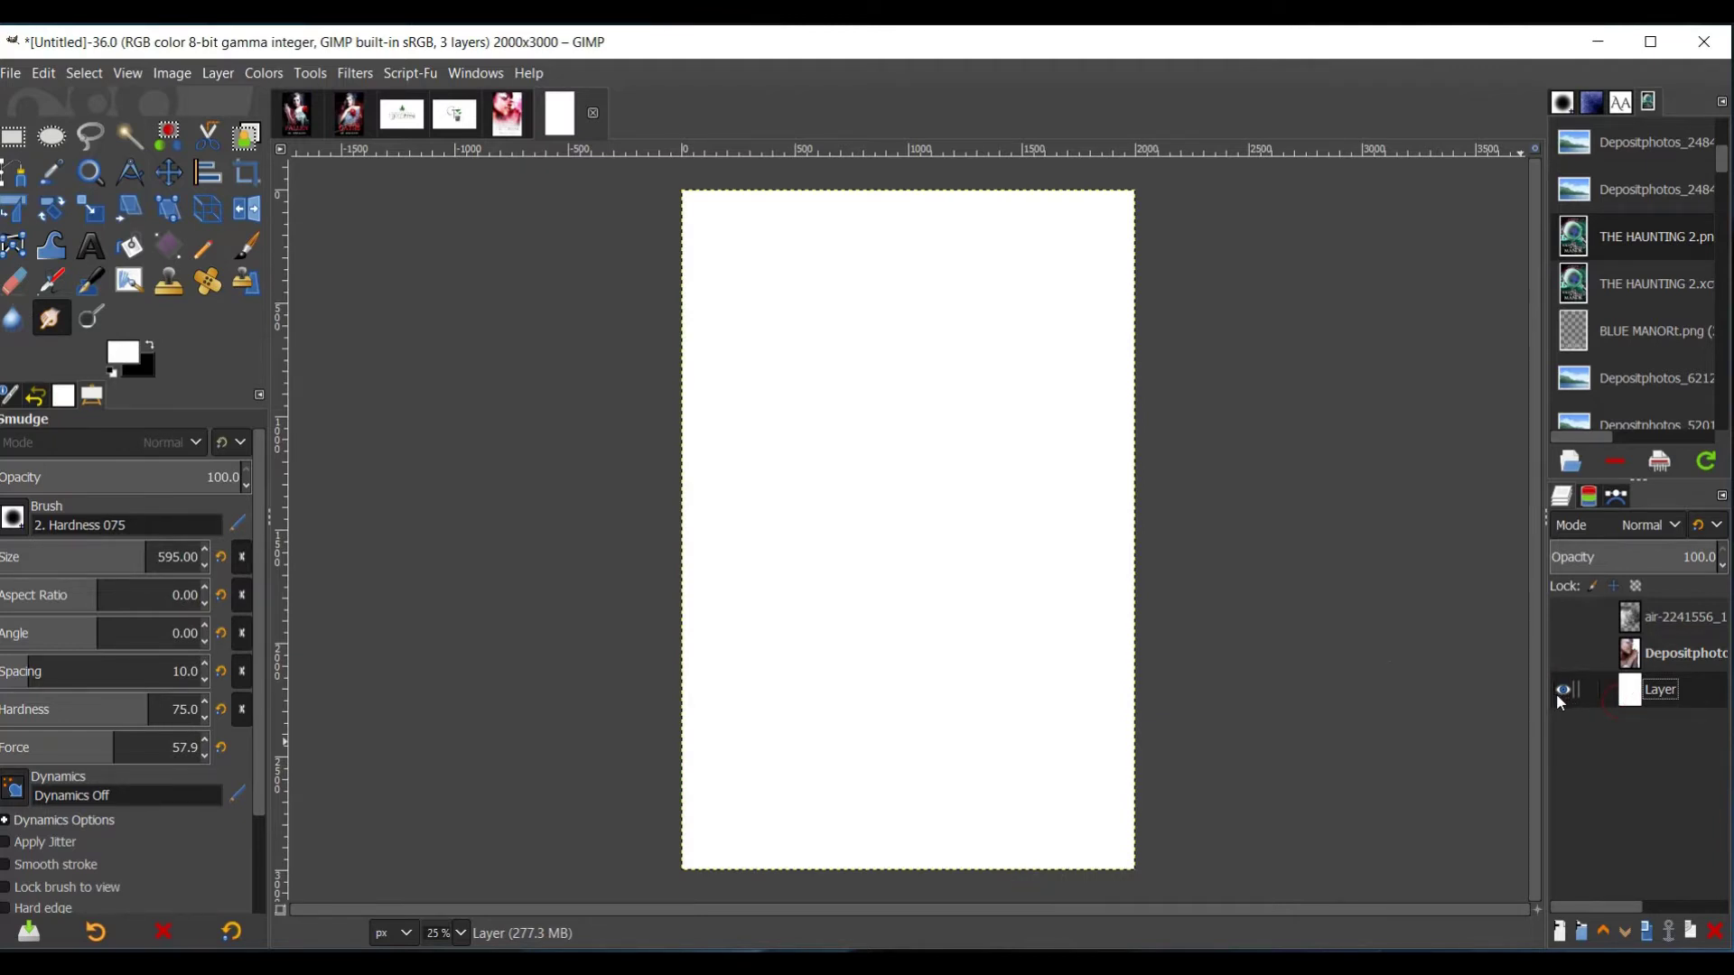
{"action": "left_click", "coordinate": [132, 250]}
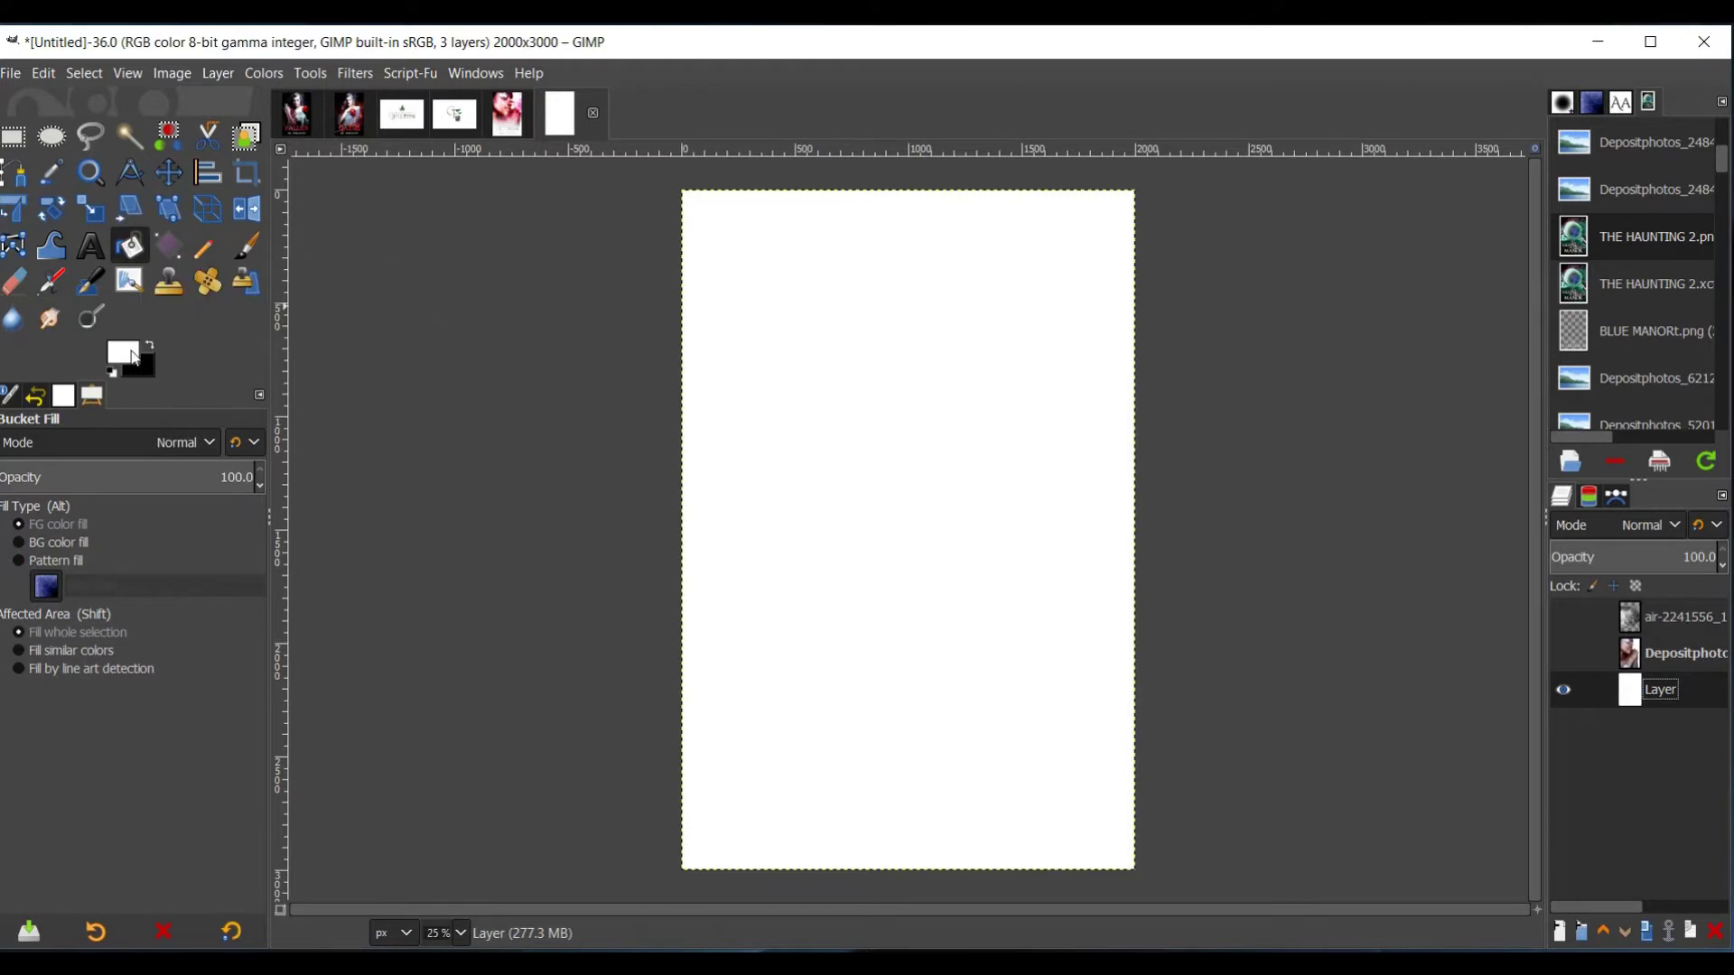
{"action": "left_click", "coordinate": [965, 394]}
{"action": "left_click", "coordinate": [1625, 655]}
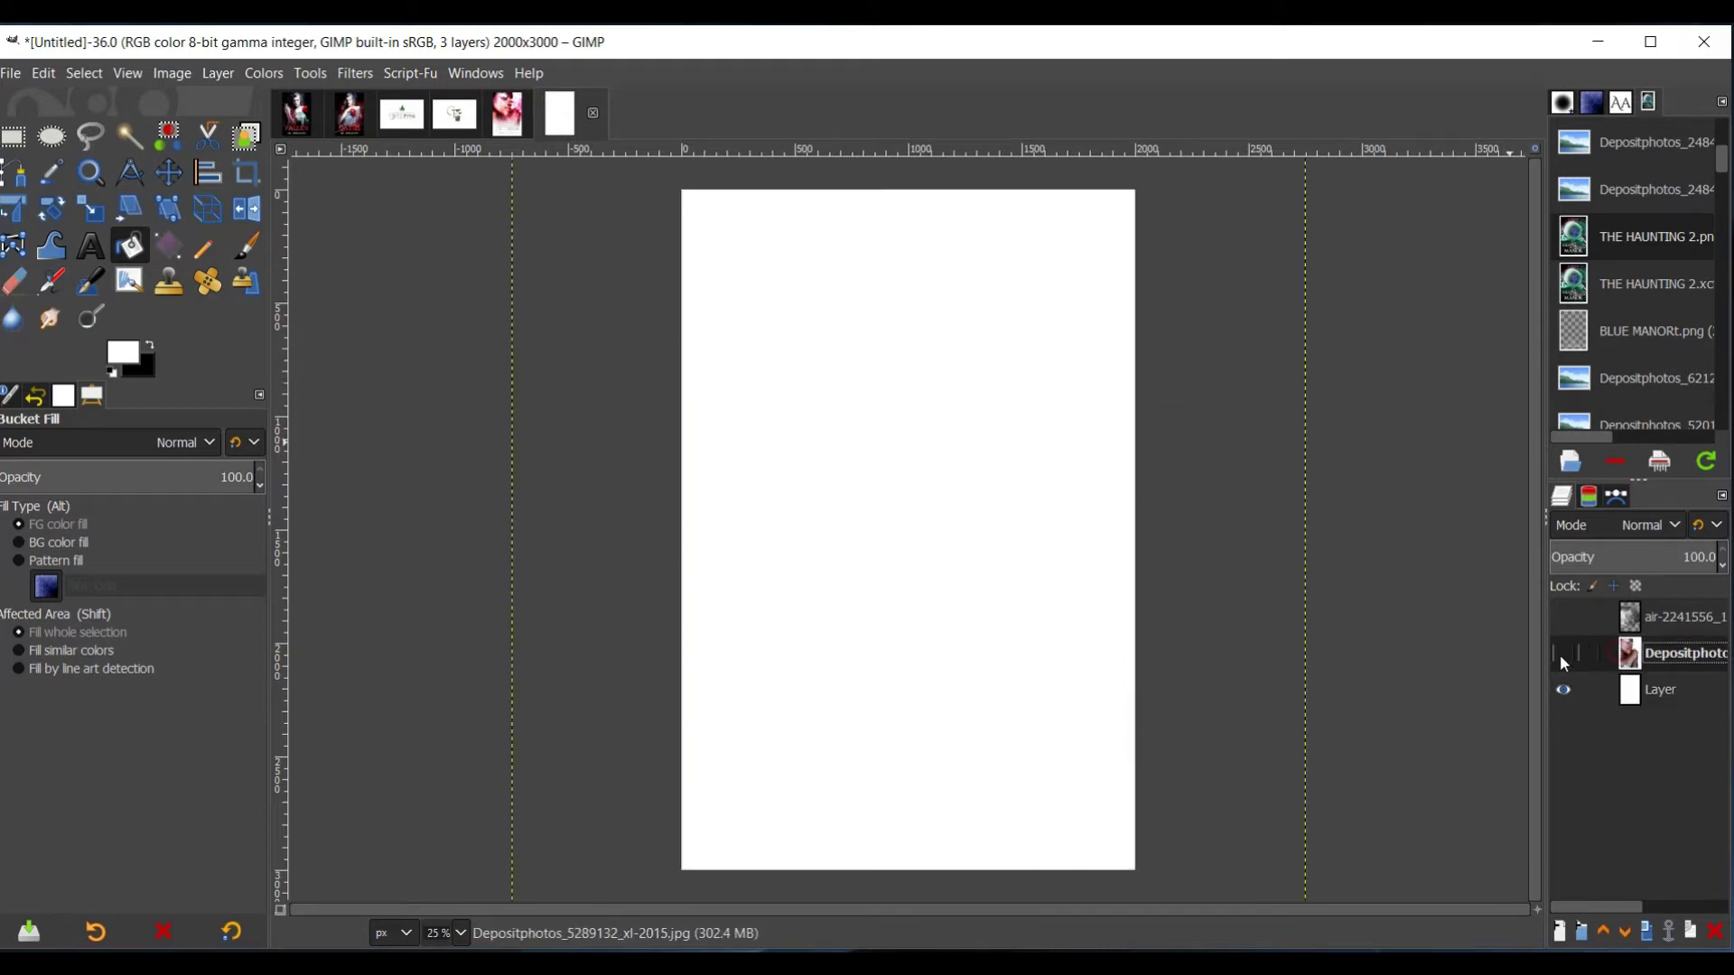
{"action": "left_click", "coordinate": [1561, 653]}
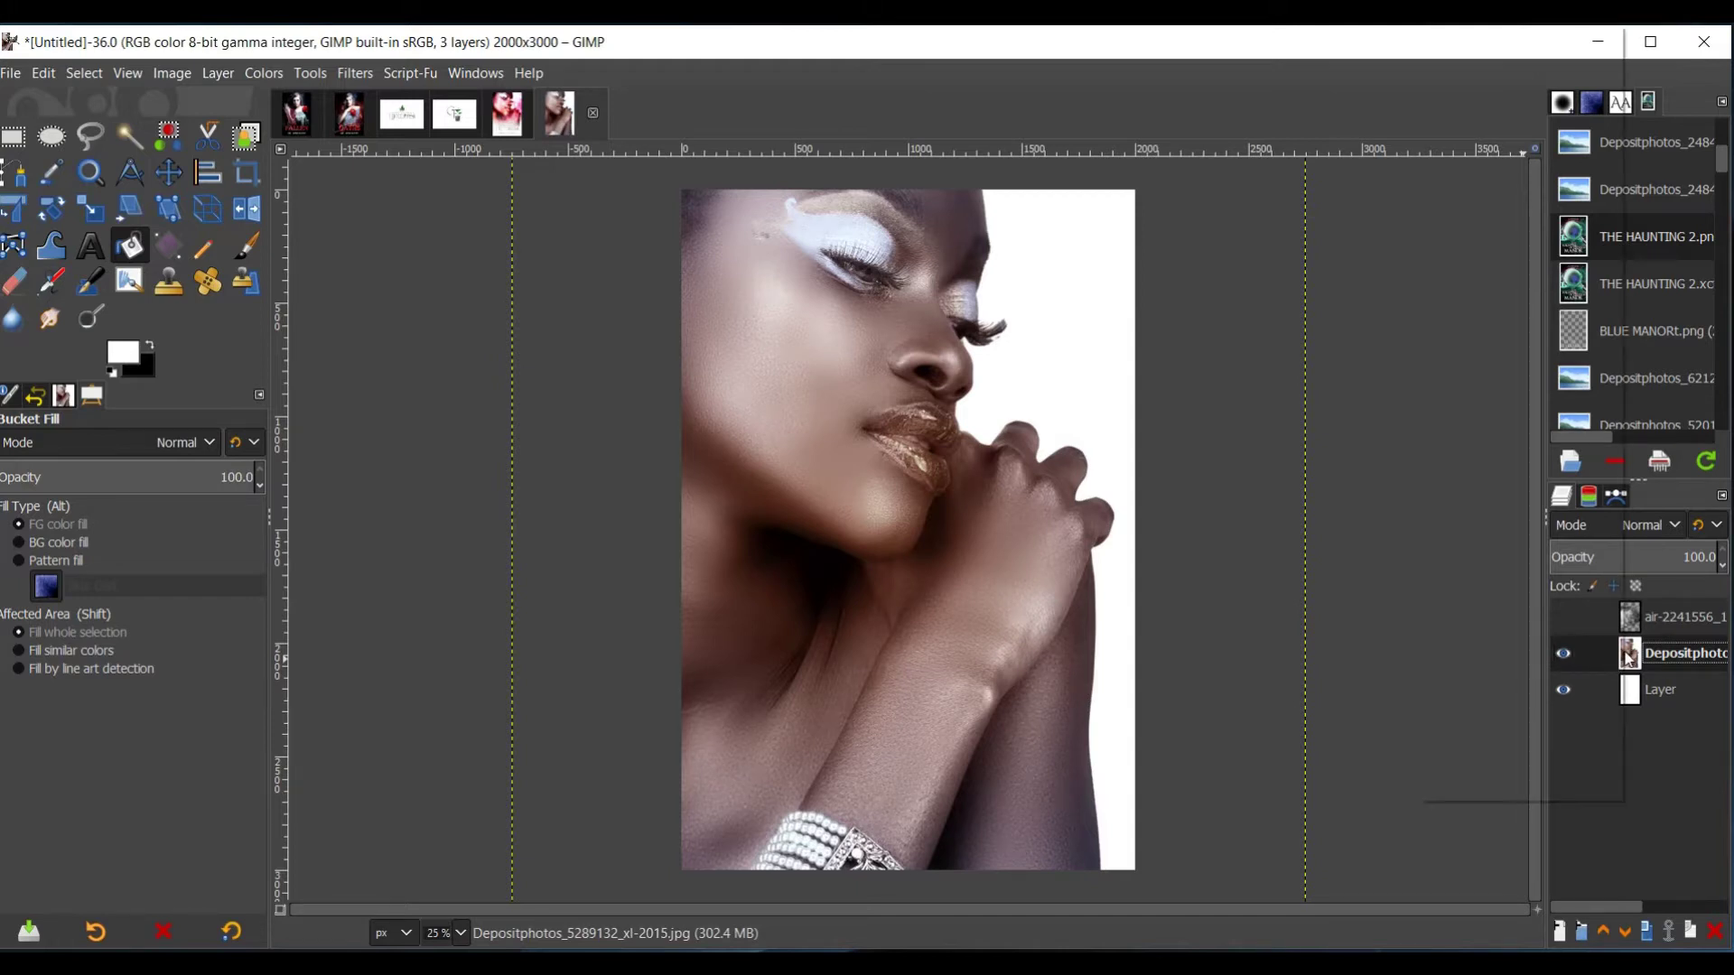
- Add a White mask to the portrait and draw an FG-to-BG gradient from cover bottom to chin
{"action": "left_click", "coordinate": [1537, 462]}
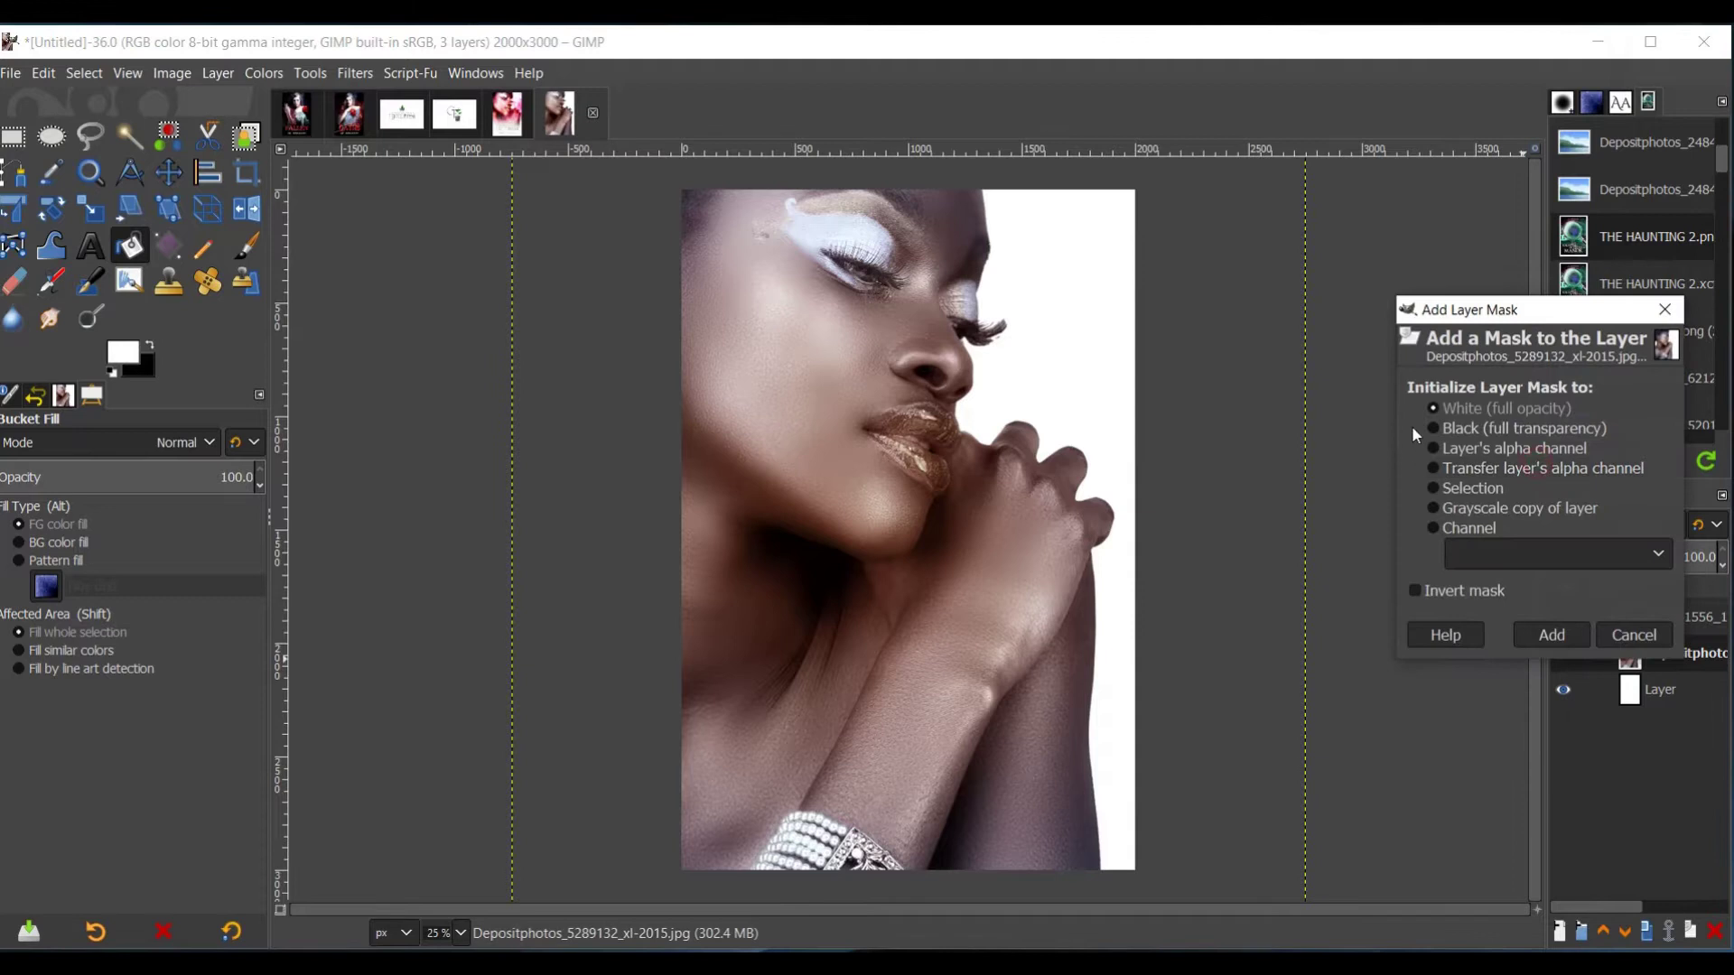
{"action": "left_click", "coordinate": [1549, 636]}
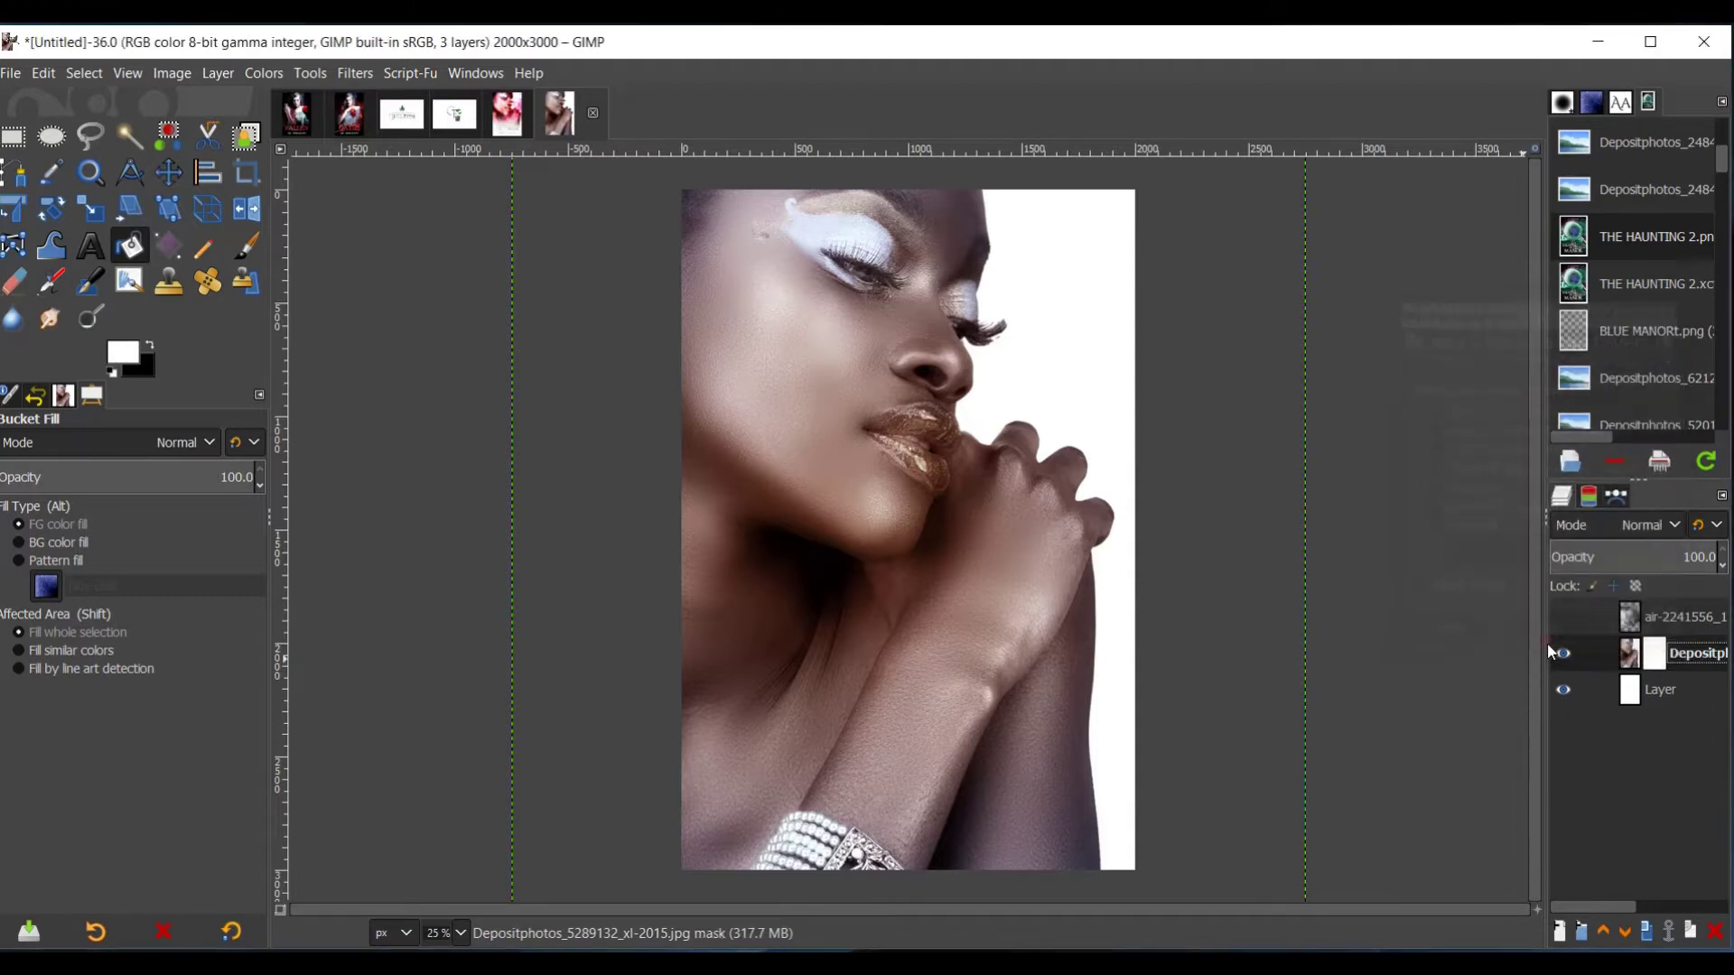
{"action": "left_click", "coordinate": [170, 242]}
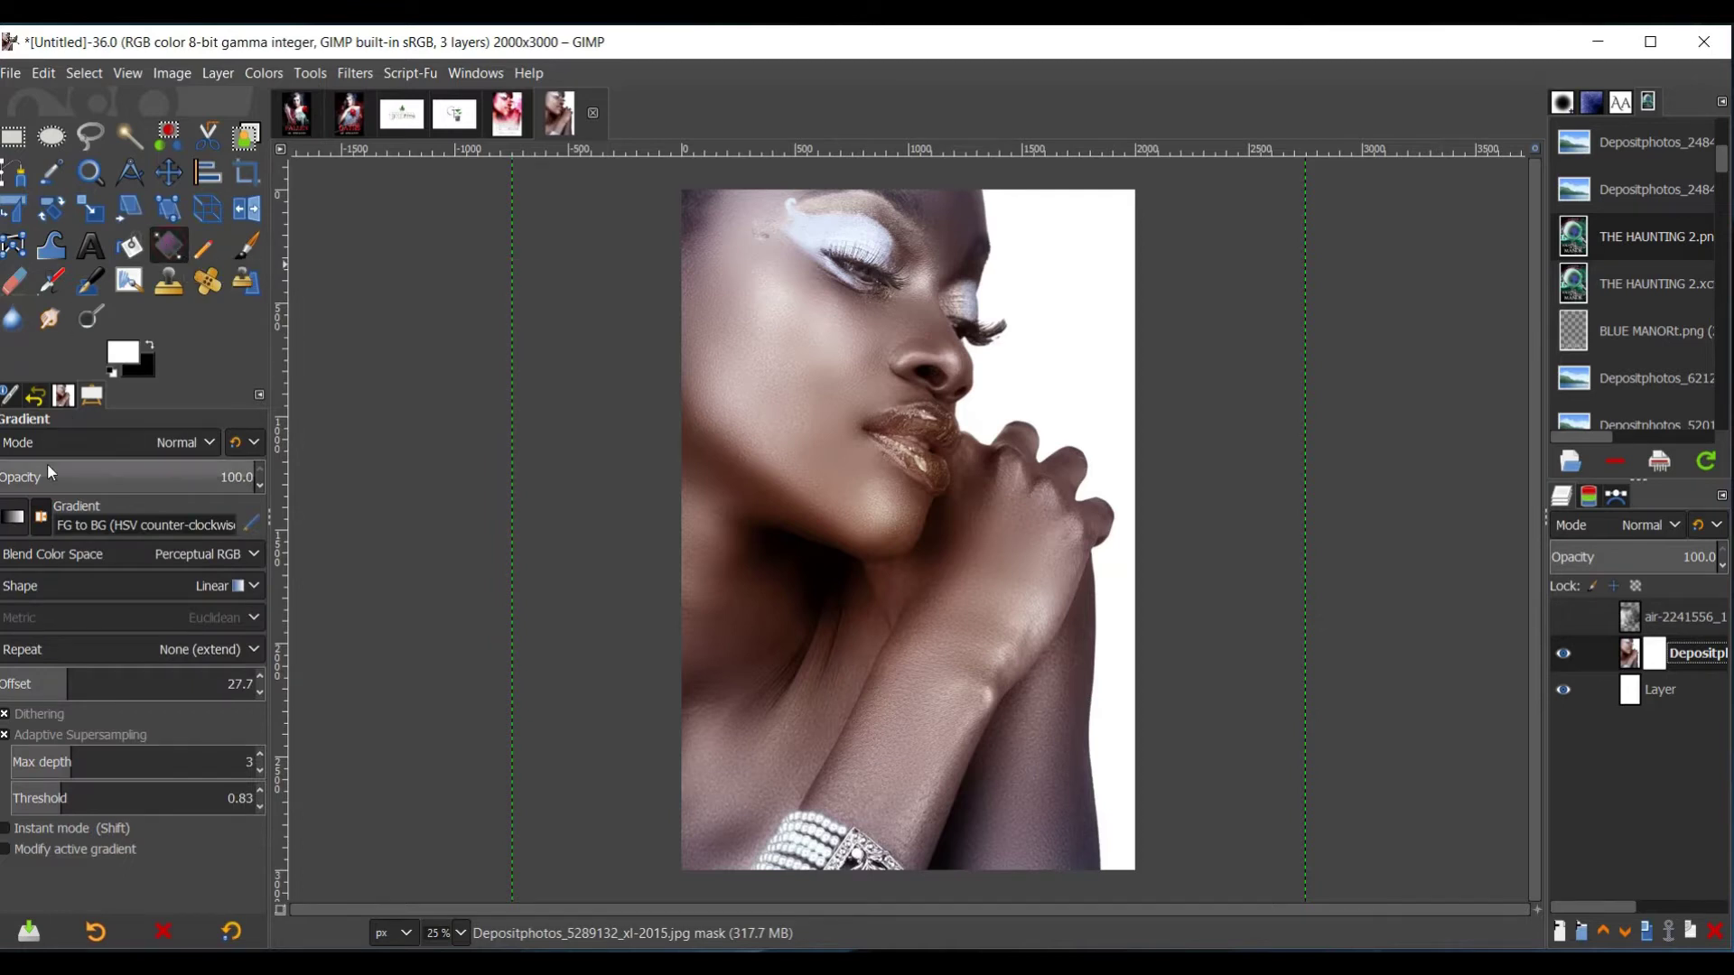
{"action": "left_click", "coordinate": [14, 518]}
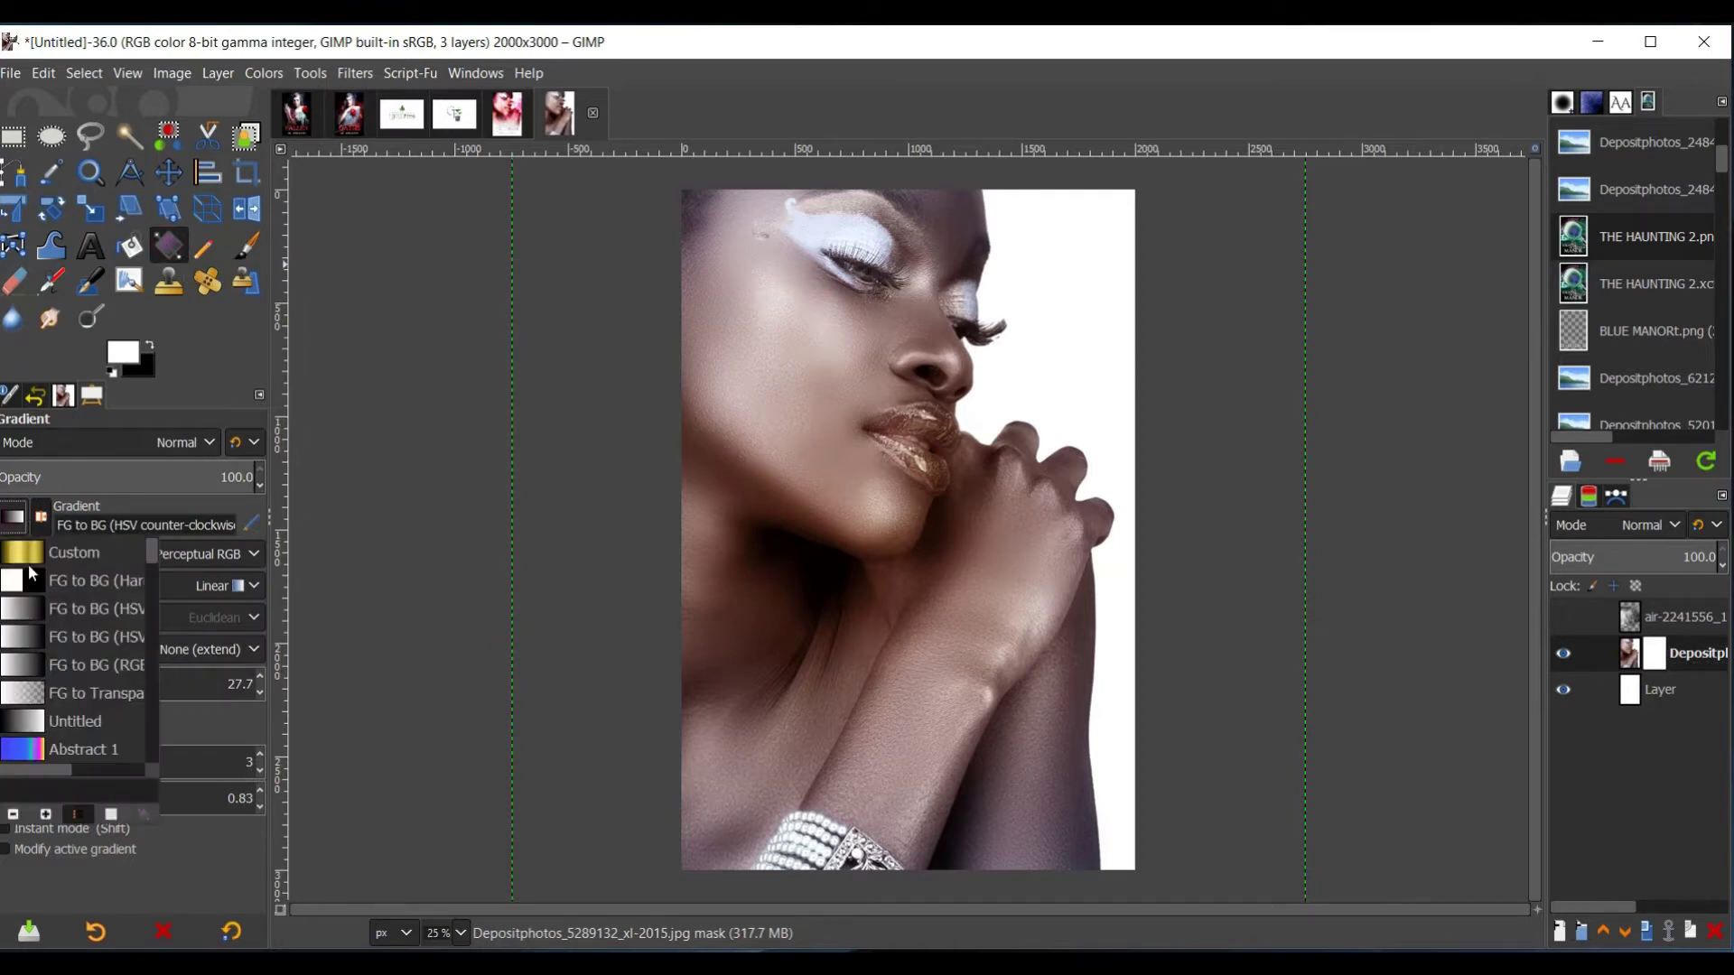
{"action": "left_click", "coordinate": [343, 588]}
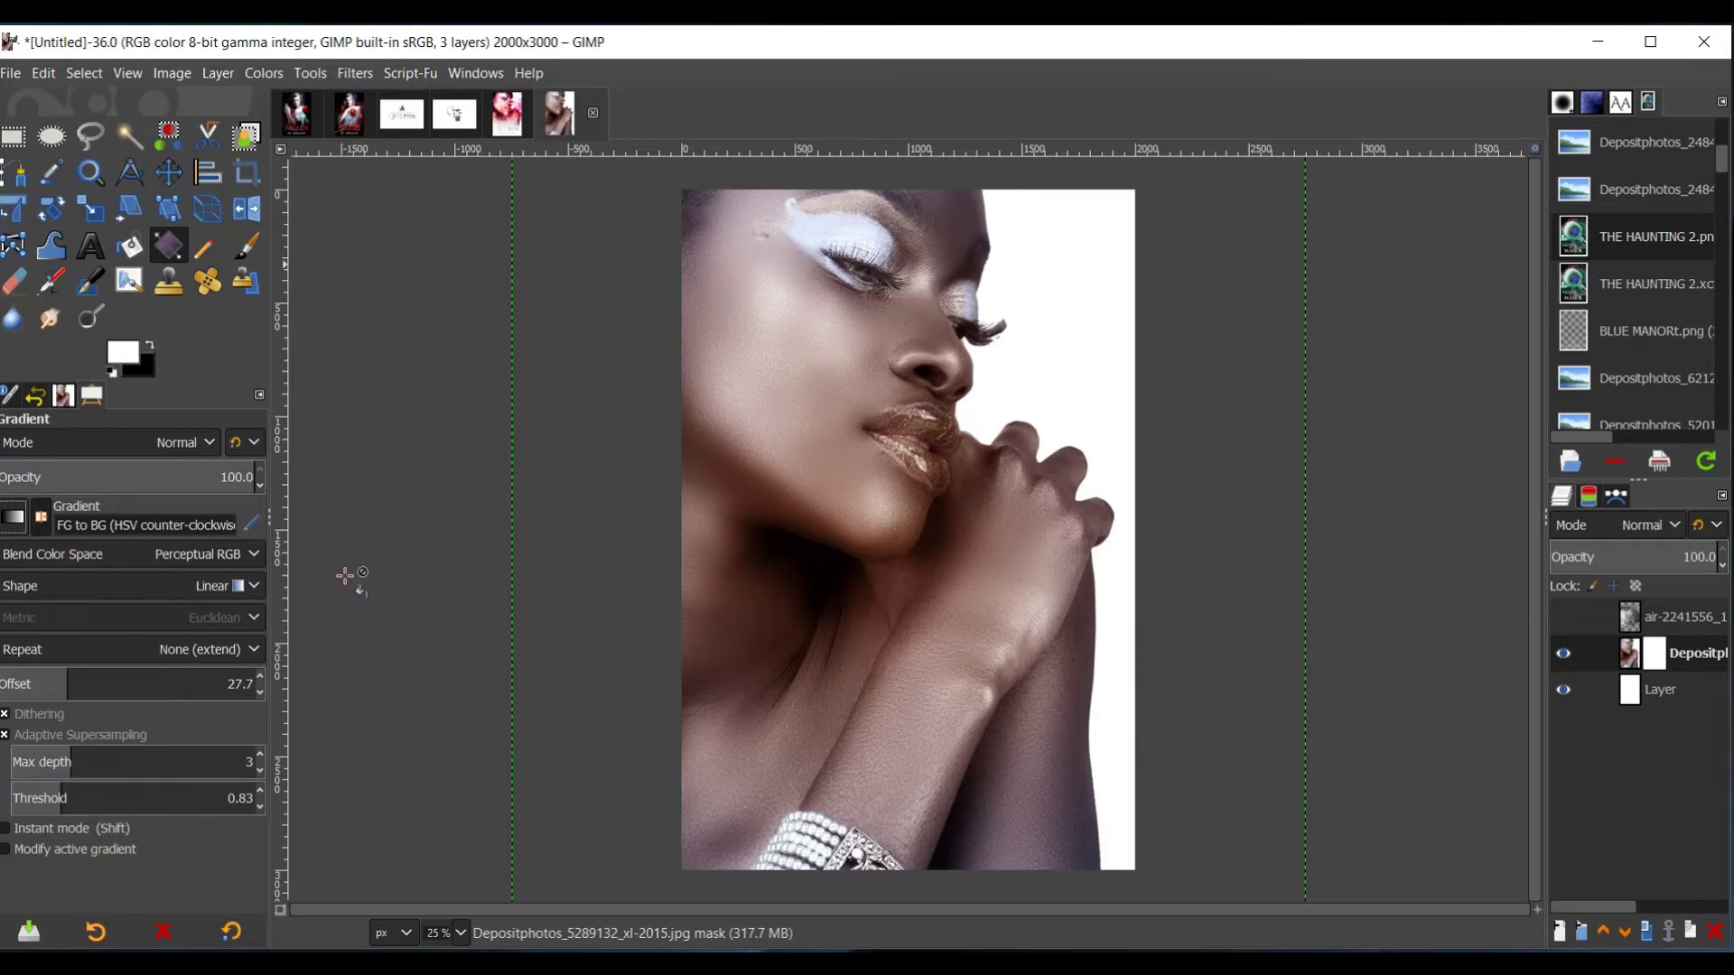
{"action": "left_click", "coordinate": [910, 892]}
{"action": "left_click_drag", "start_coordinate": [910, 892], "coordinate": [910, 495]}
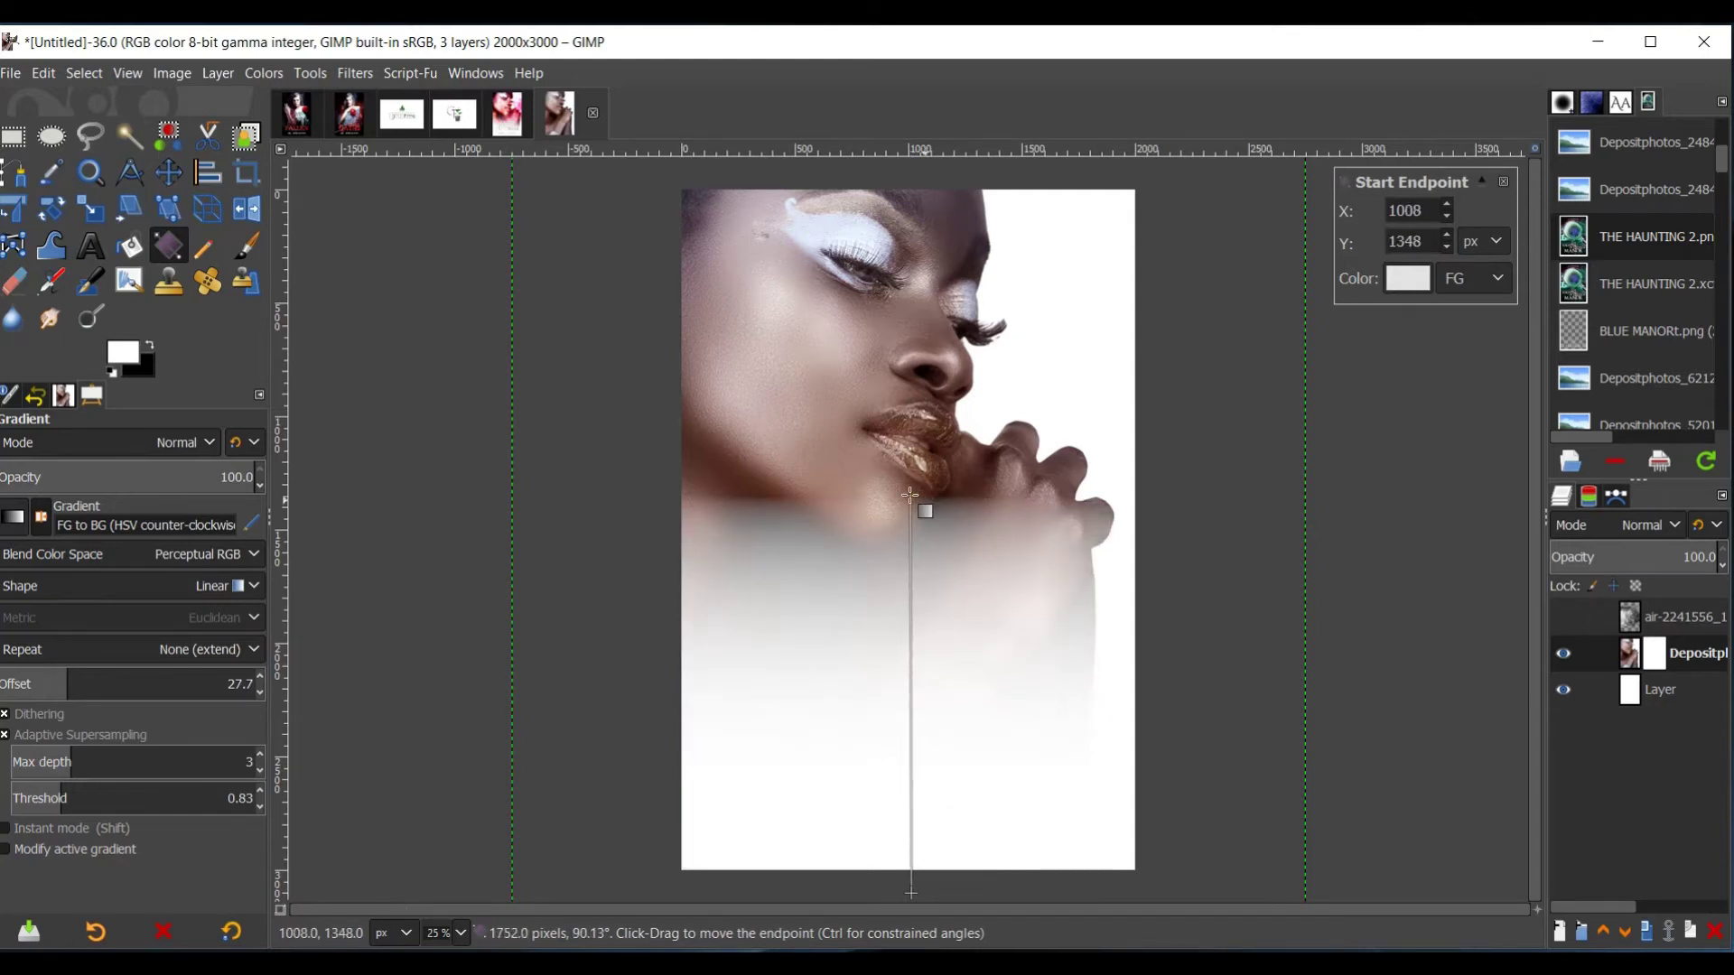
{"action": "double_click", "coordinate": [1662, 666]}
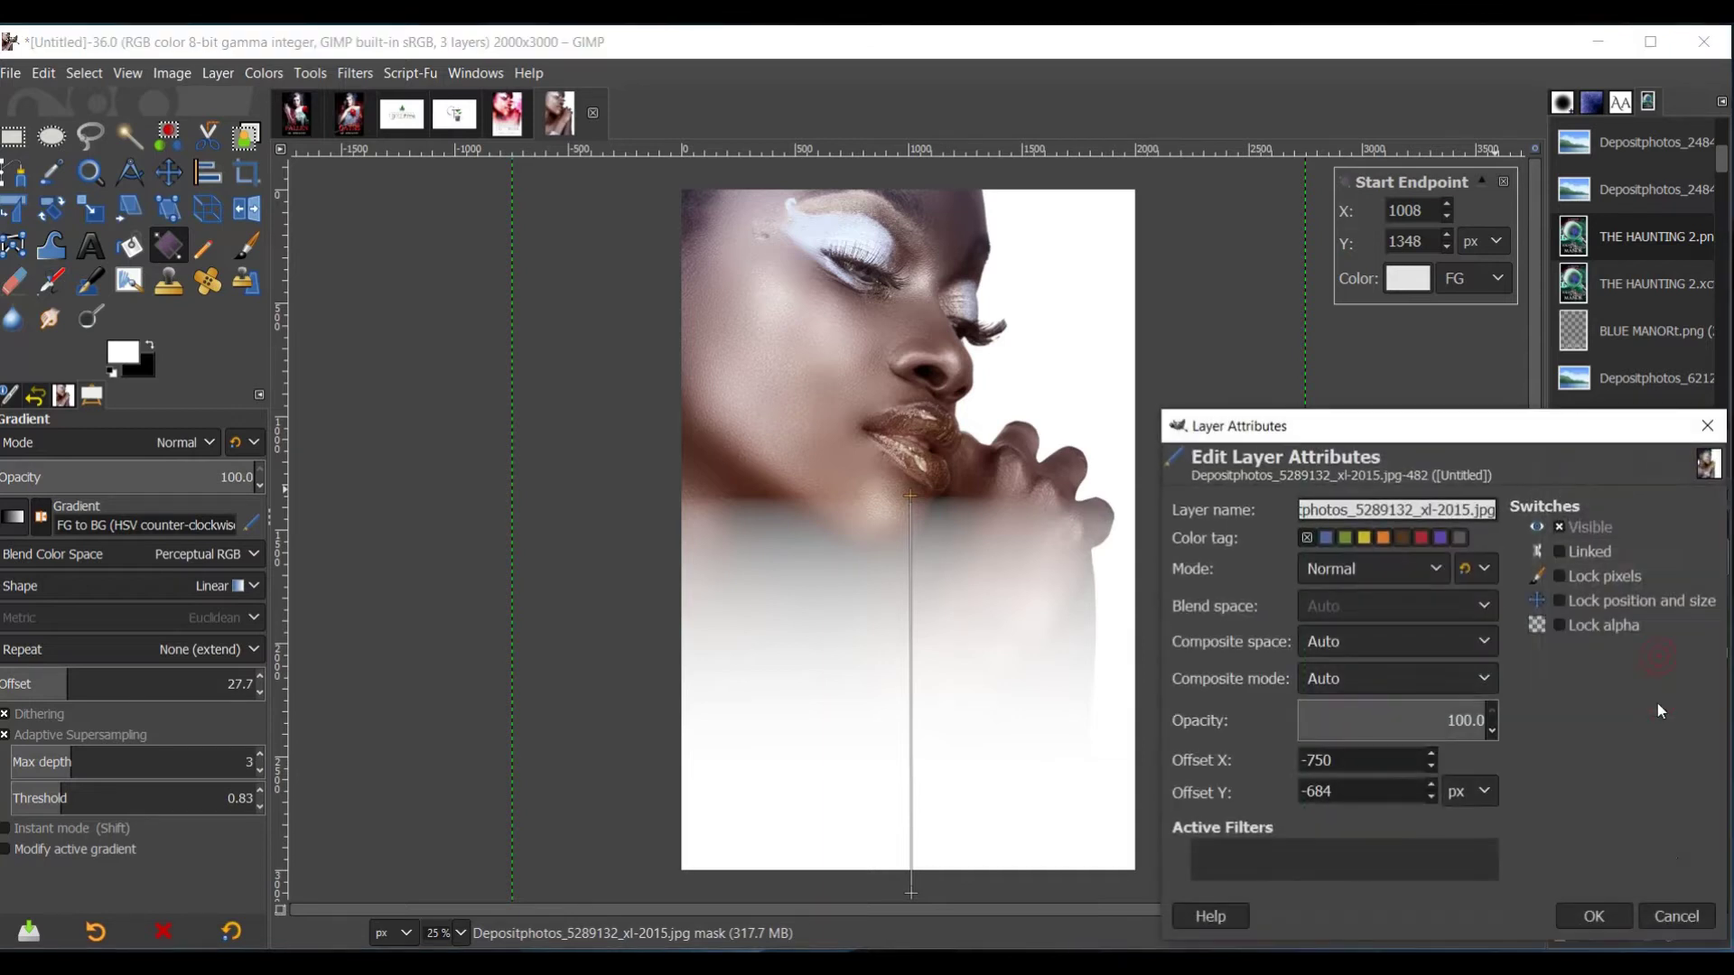
{"action": "left_click", "coordinate": [1677, 921]}
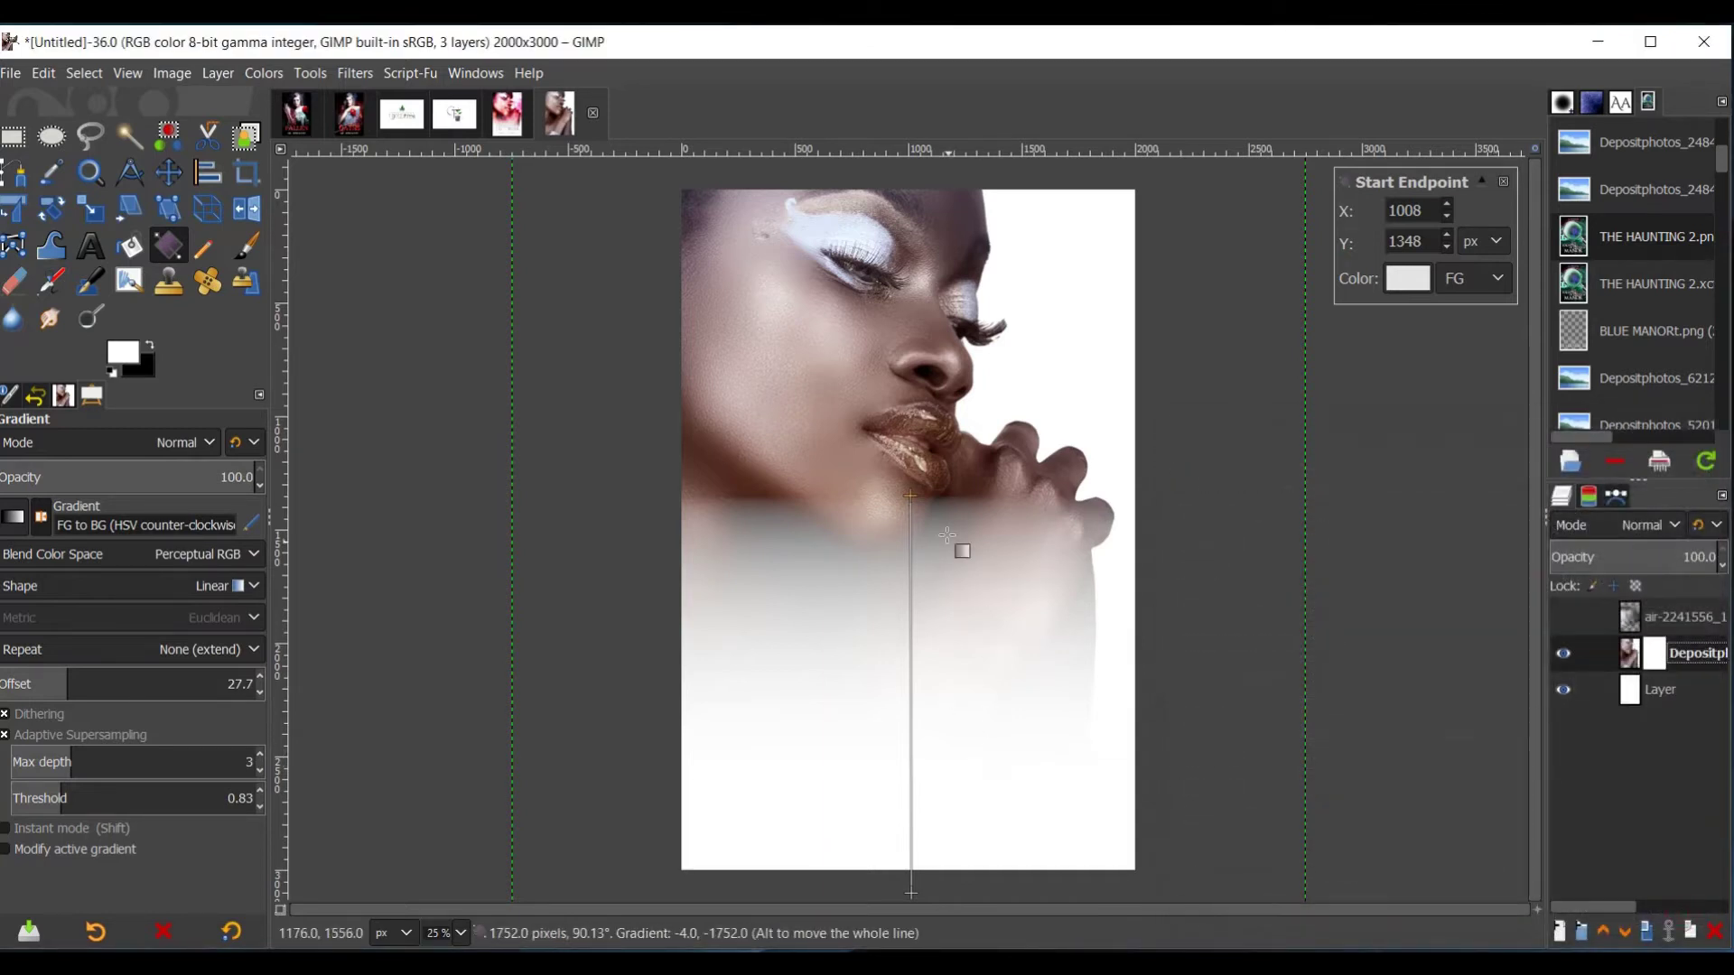
{"action": "left_click_drag", "start_coordinate": [910, 495], "coordinate": [912, 507]}
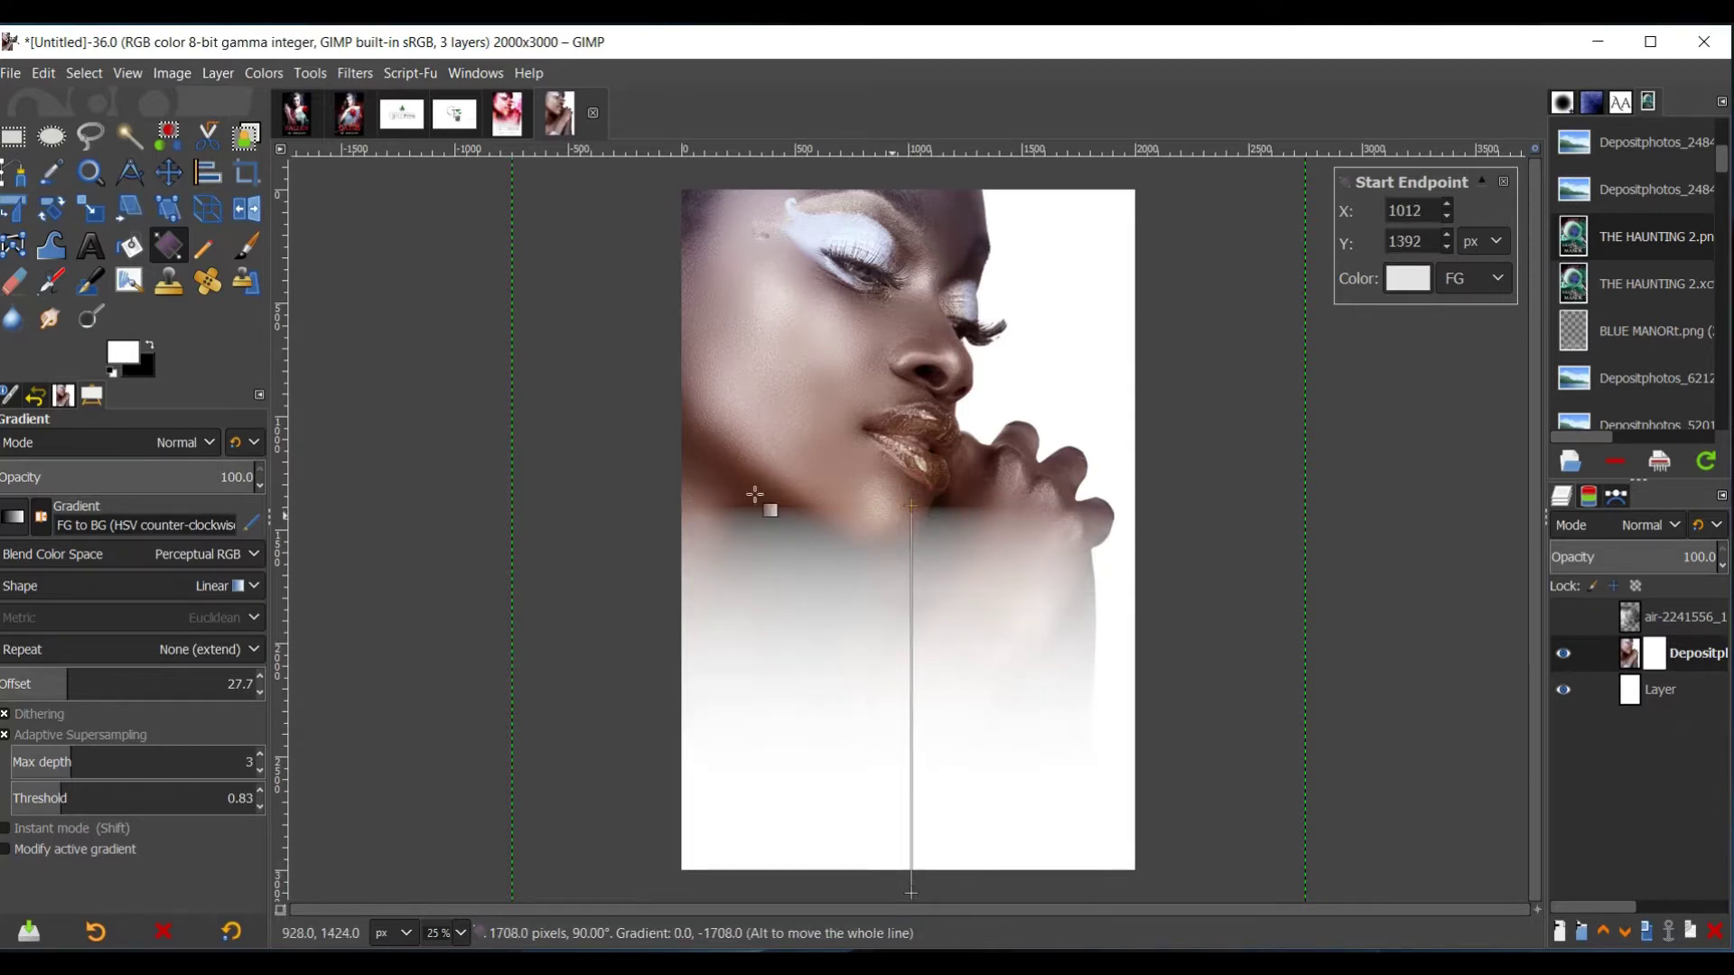
{"action": "left_click", "coordinate": [249, 249]}
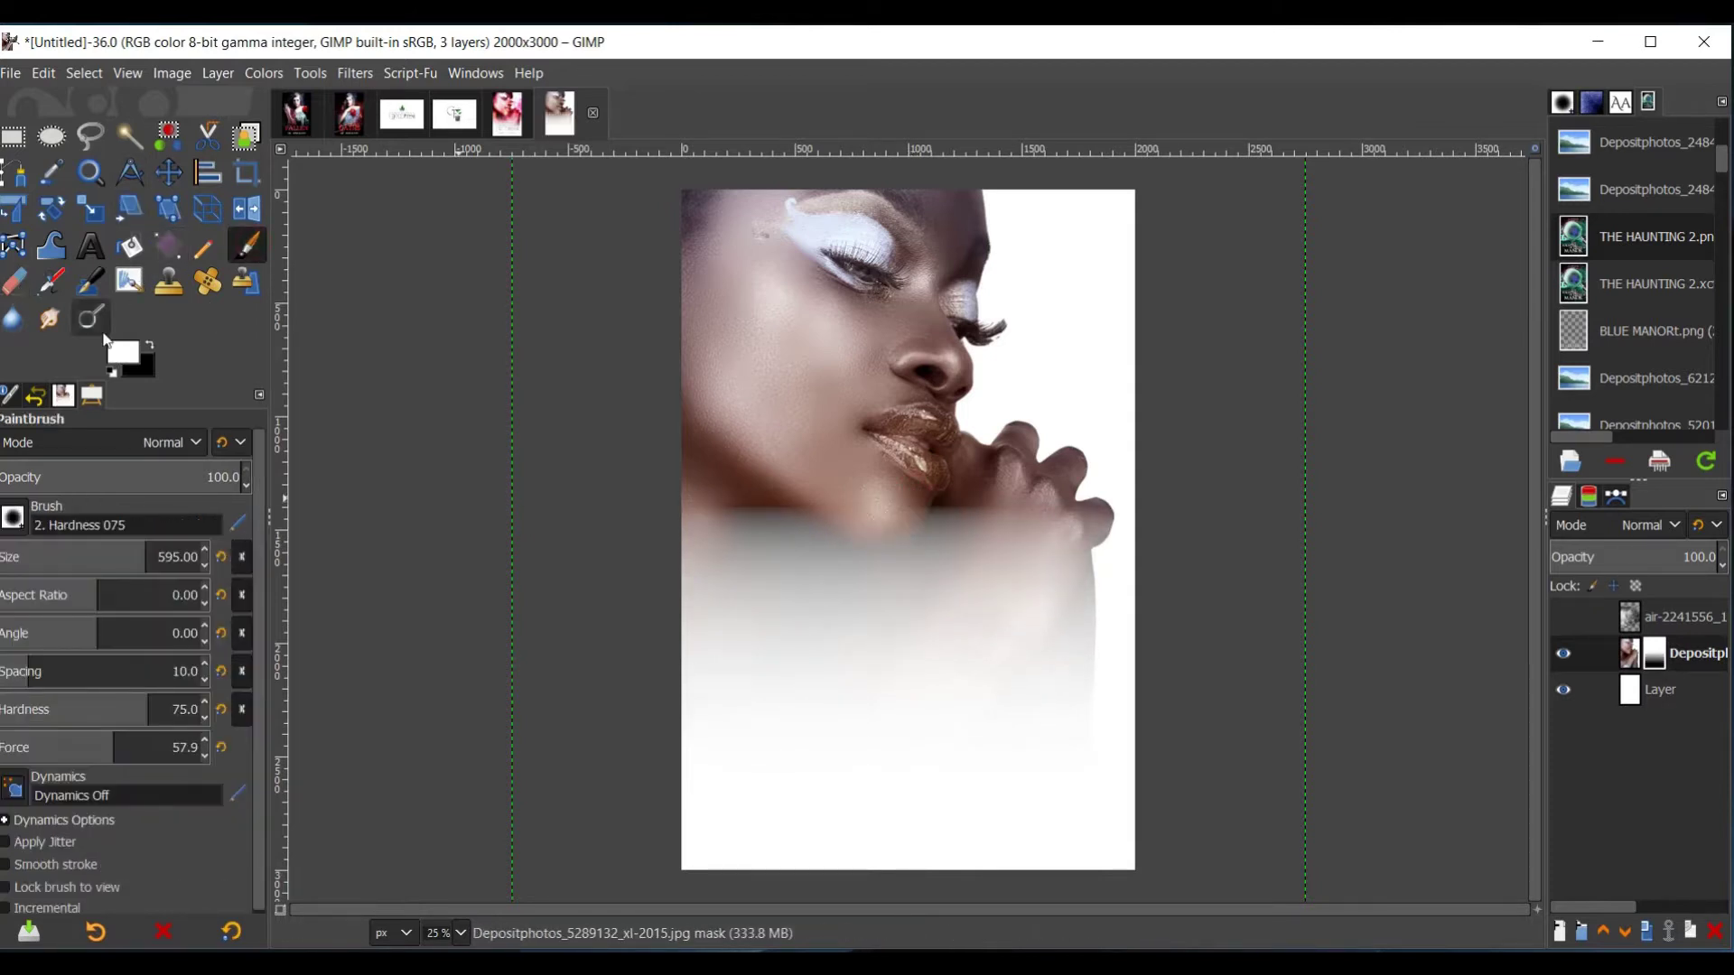
- Smudge the mask's fade edge along the jawline, then reselect the portrait image thumbnail
{"action": "left_click", "coordinate": [50, 318]}
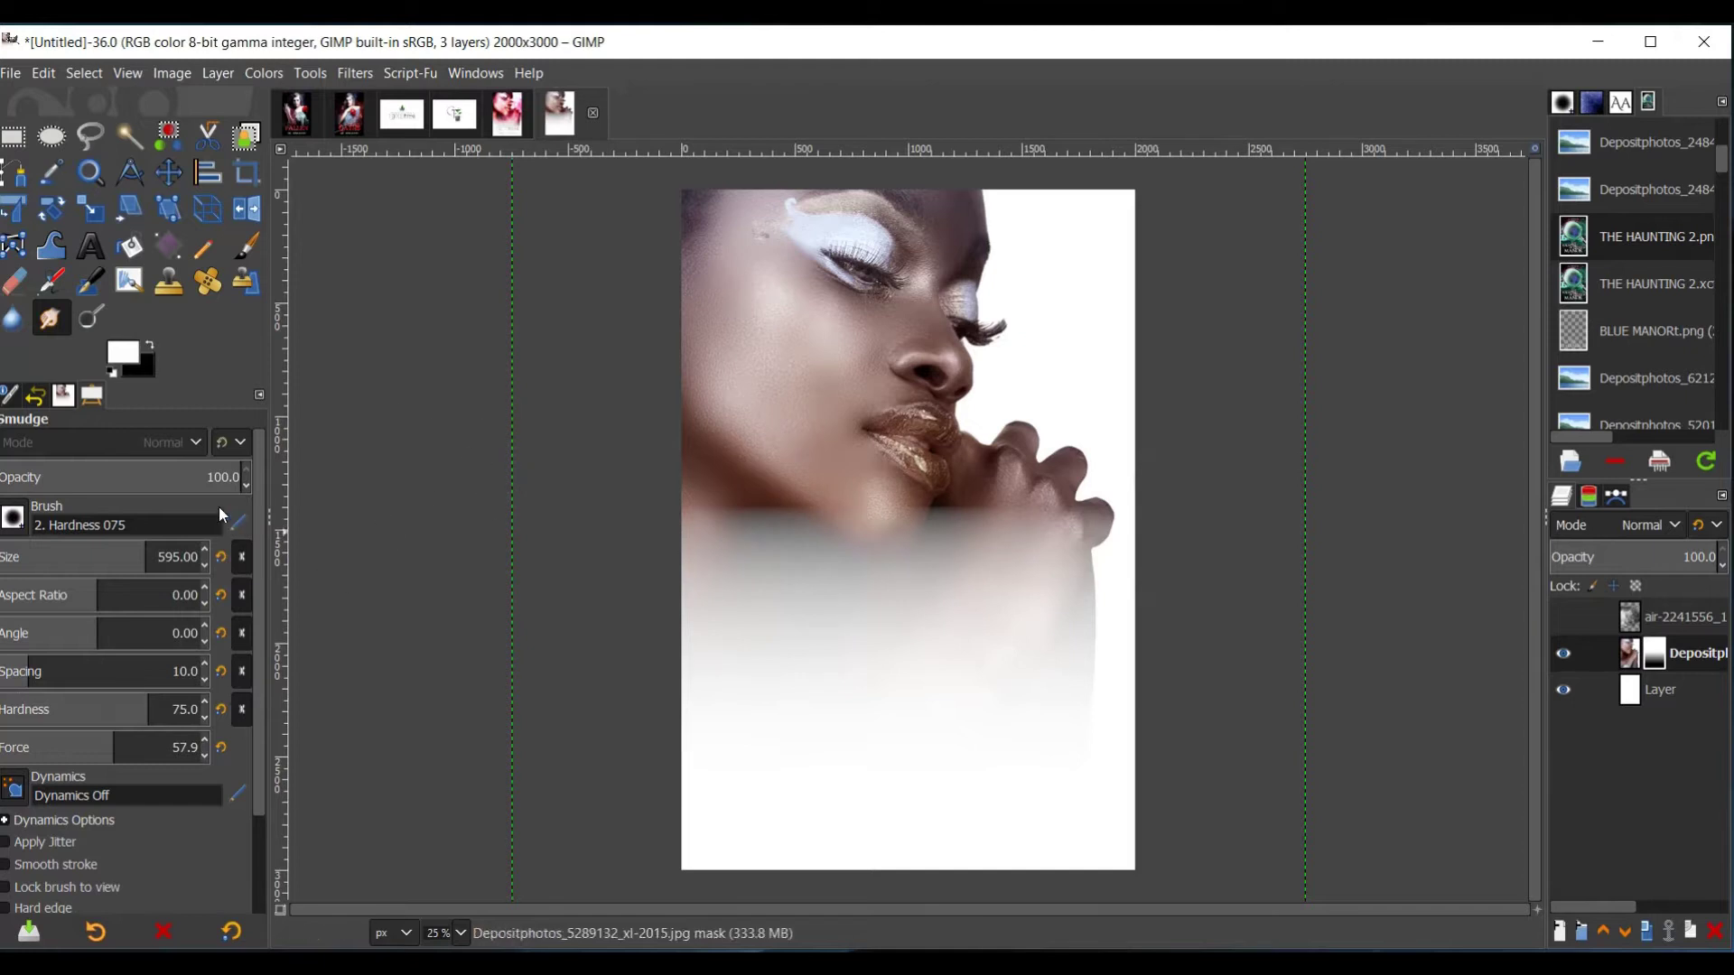
{"action": "mouse_move", "coordinate": [719, 515]}
{"action": "left_mouse_down"}
{"action": "mouse_move", "coordinate": [791, 512]}
{"action": "mouse_move", "coordinate": [793, 535]}
{"action": "mouse_move", "coordinate": [838, 547]}
{"action": "mouse_move", "coordinate": [949, 510]}
{"action": "mouse_move", "coordinate": [1038, 545]}
{"action": "mouse_move", "coordinate": [1090, 517]}
{"action": "mouse_move", "coordinate": [1110, 533]}
{"action": "mouse_move", "coordinate": [782, 550]}
{"action": "mouse_move", "coordinate": [686, 539]}
{"action": "mouse_move", "coordinate": [673, 511]}
{"action": "mouse_move", "coordinate": [1081, 524]}
{"action": "mouse_move", "coordinate": [851, 542]}
{"action": "left_mouse_up"}
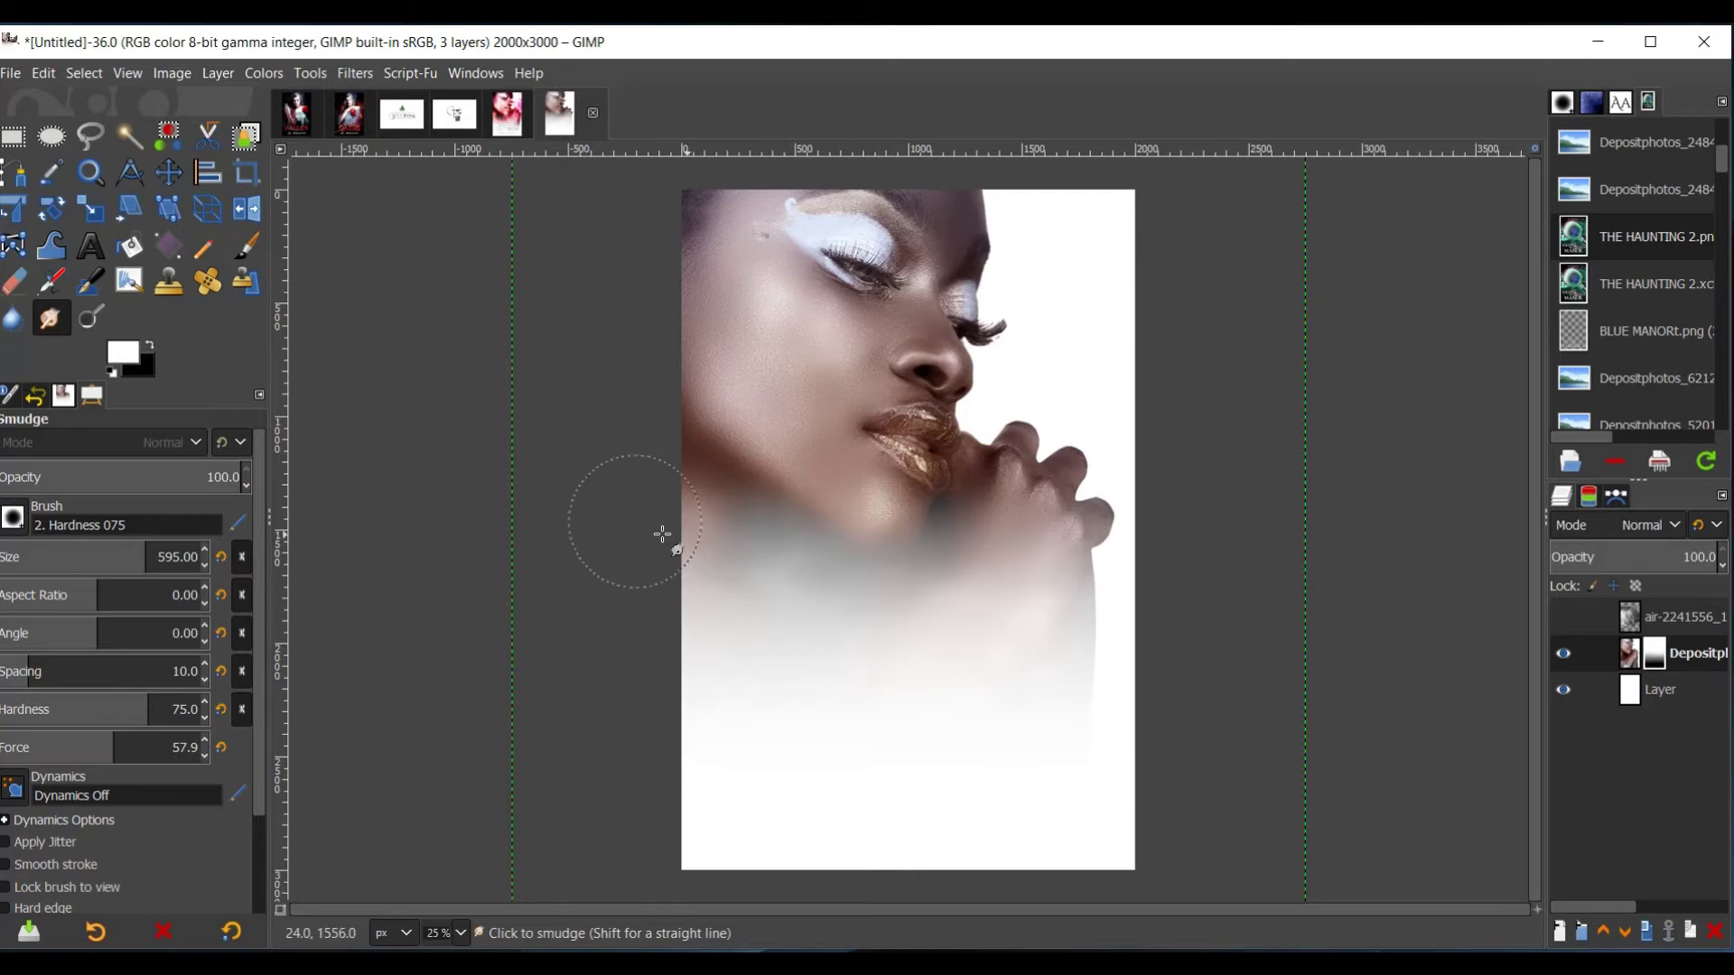
{"action": "left_click", "coordinate": [1631, 662]}
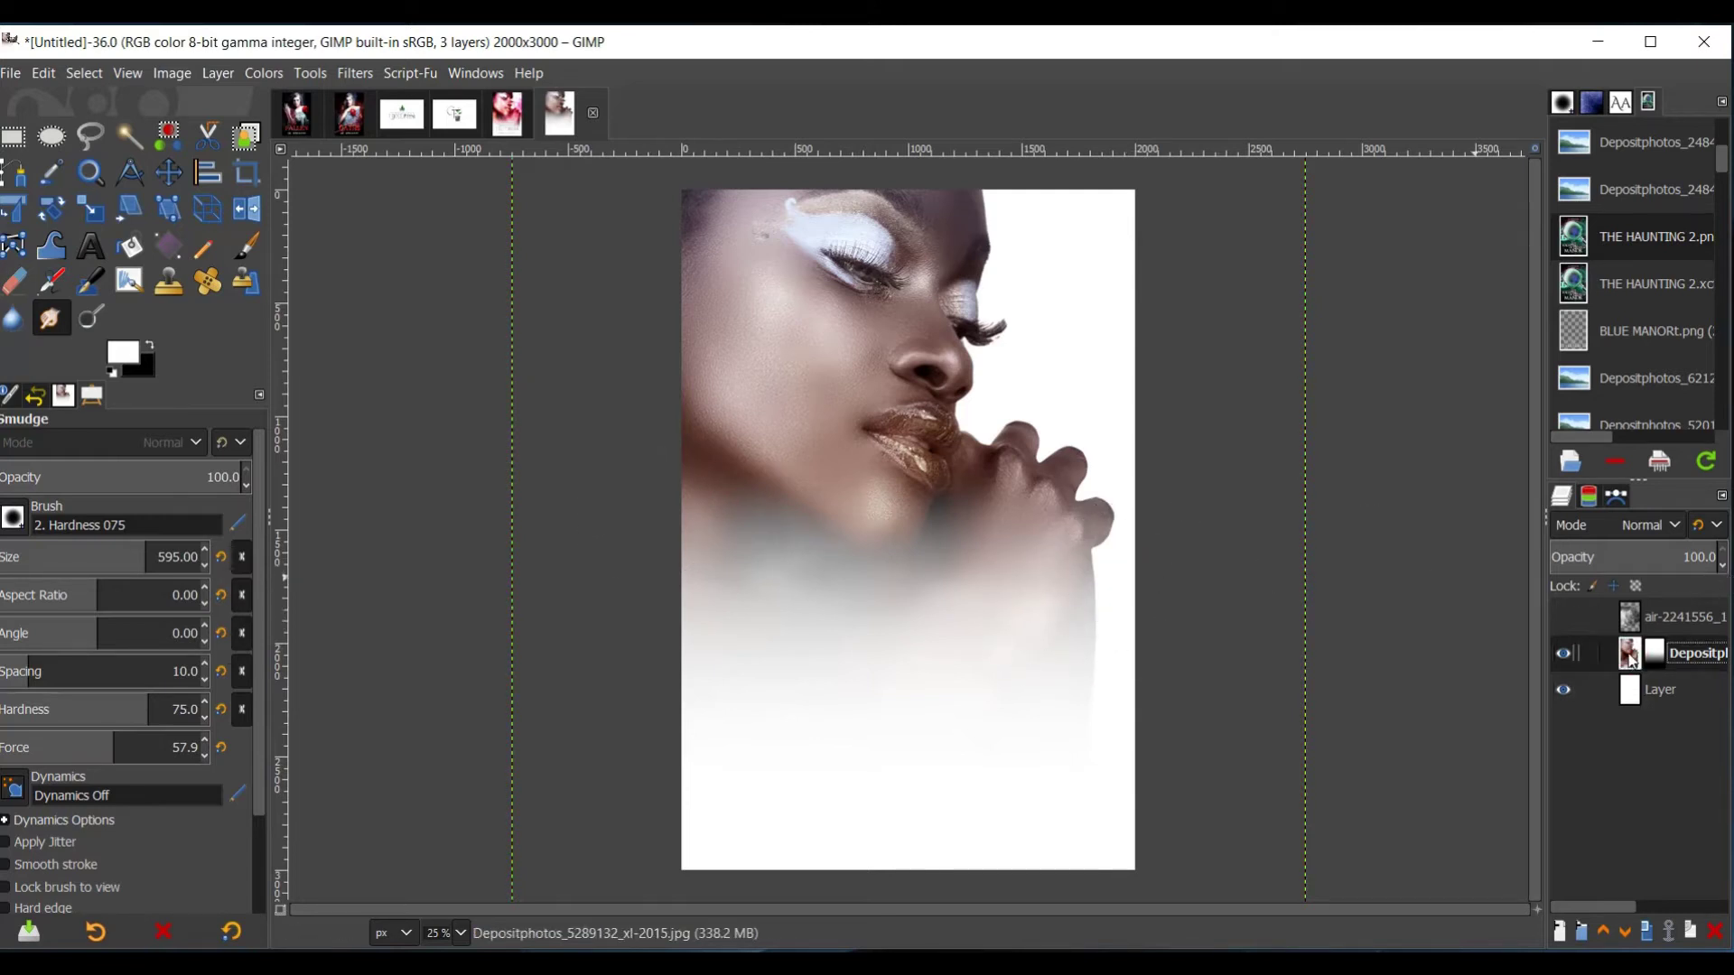
- Duplicate the Depositphotos portrait layer and set the copy's mode to Soft light
{"action": "right_click", "coordinate": [1631, 662]}
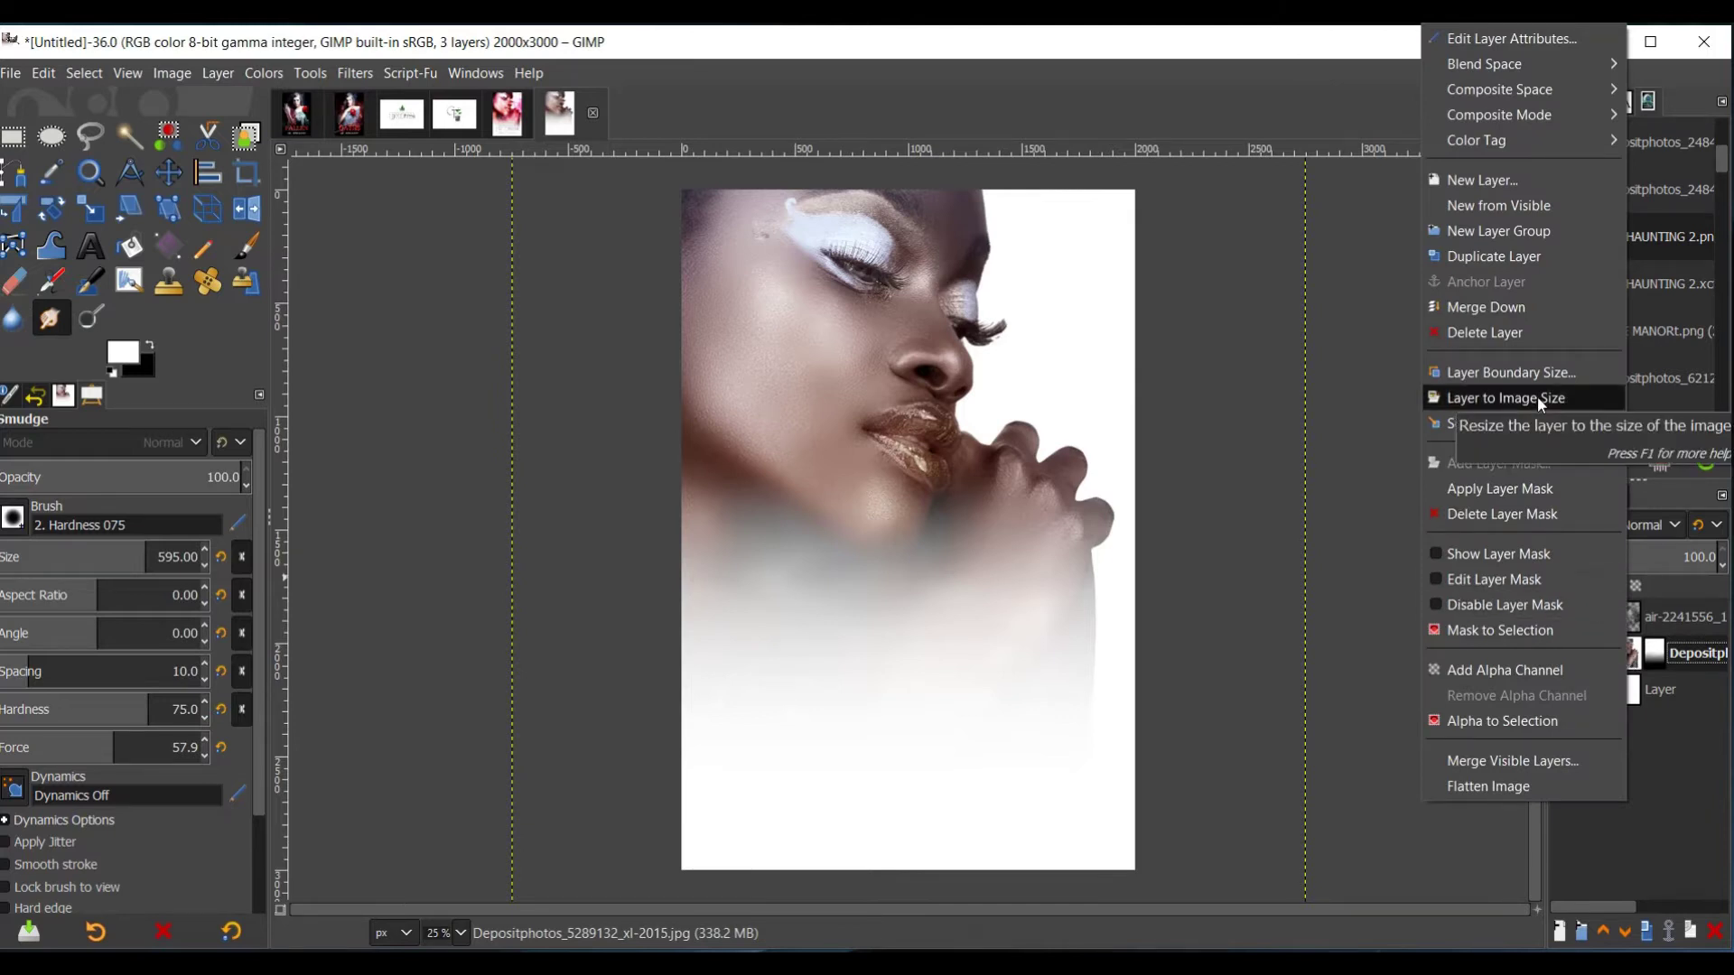
{"action": "left_click", "coordinate": [1493, 258]}
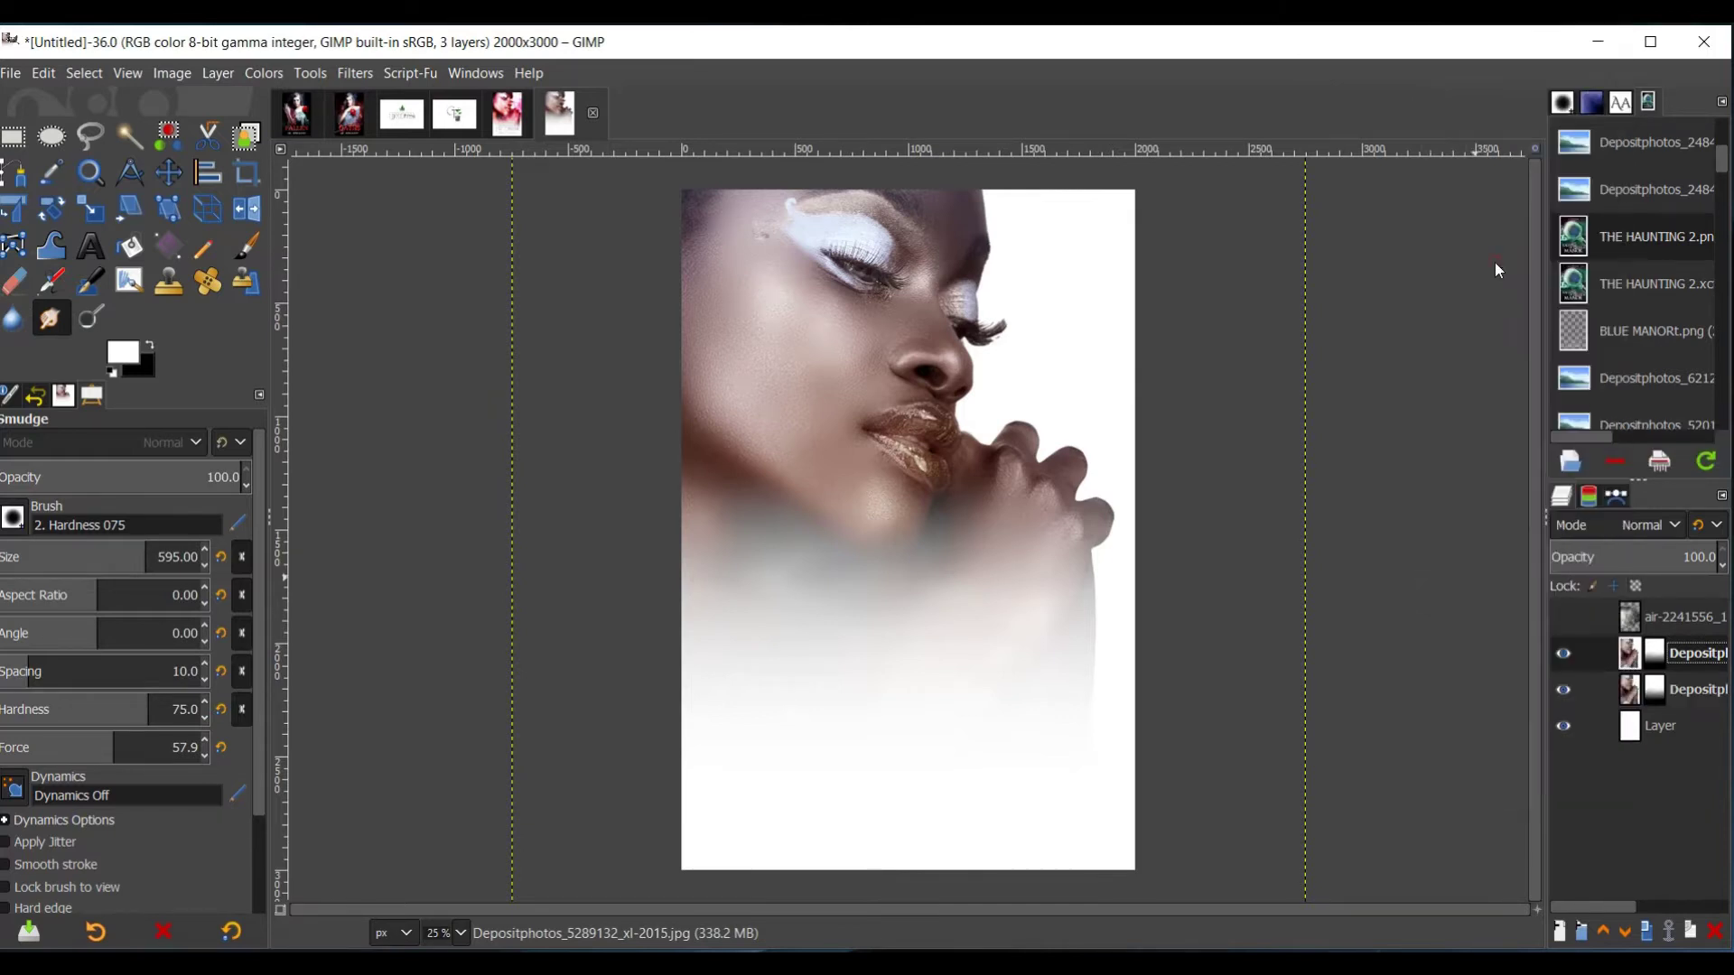
{"action": "left_click", "coordinate": [1587, 524]}
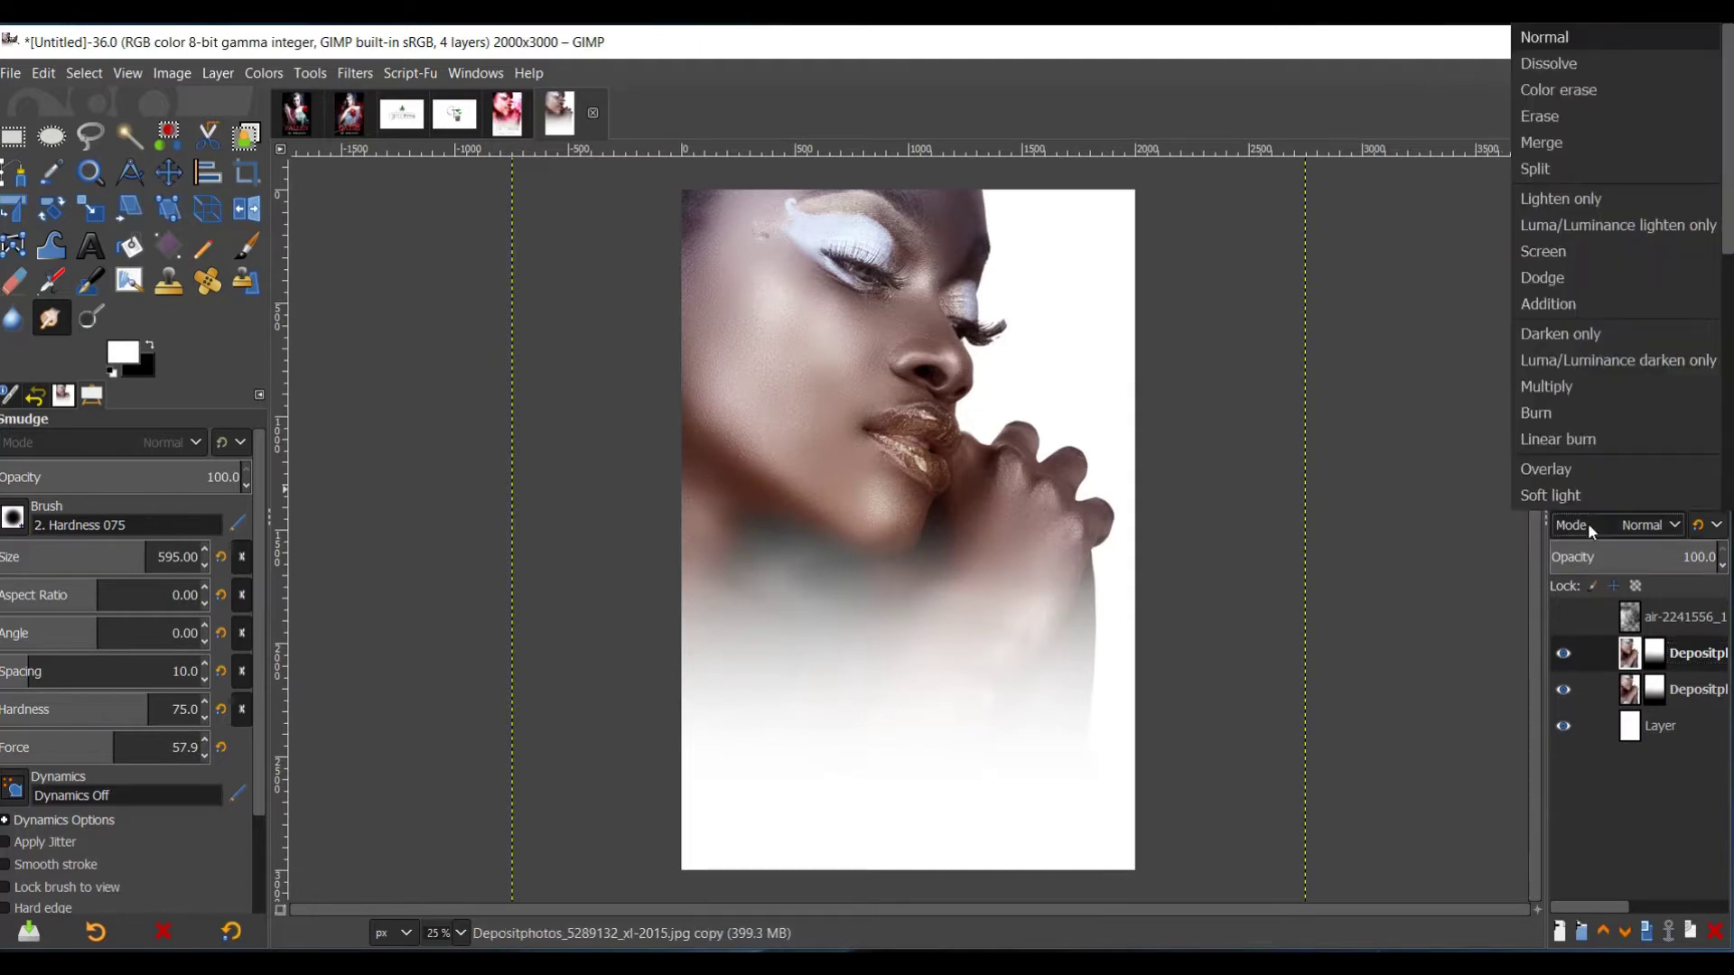
{"action": "left_click", "coordinate": [1576, 497]}
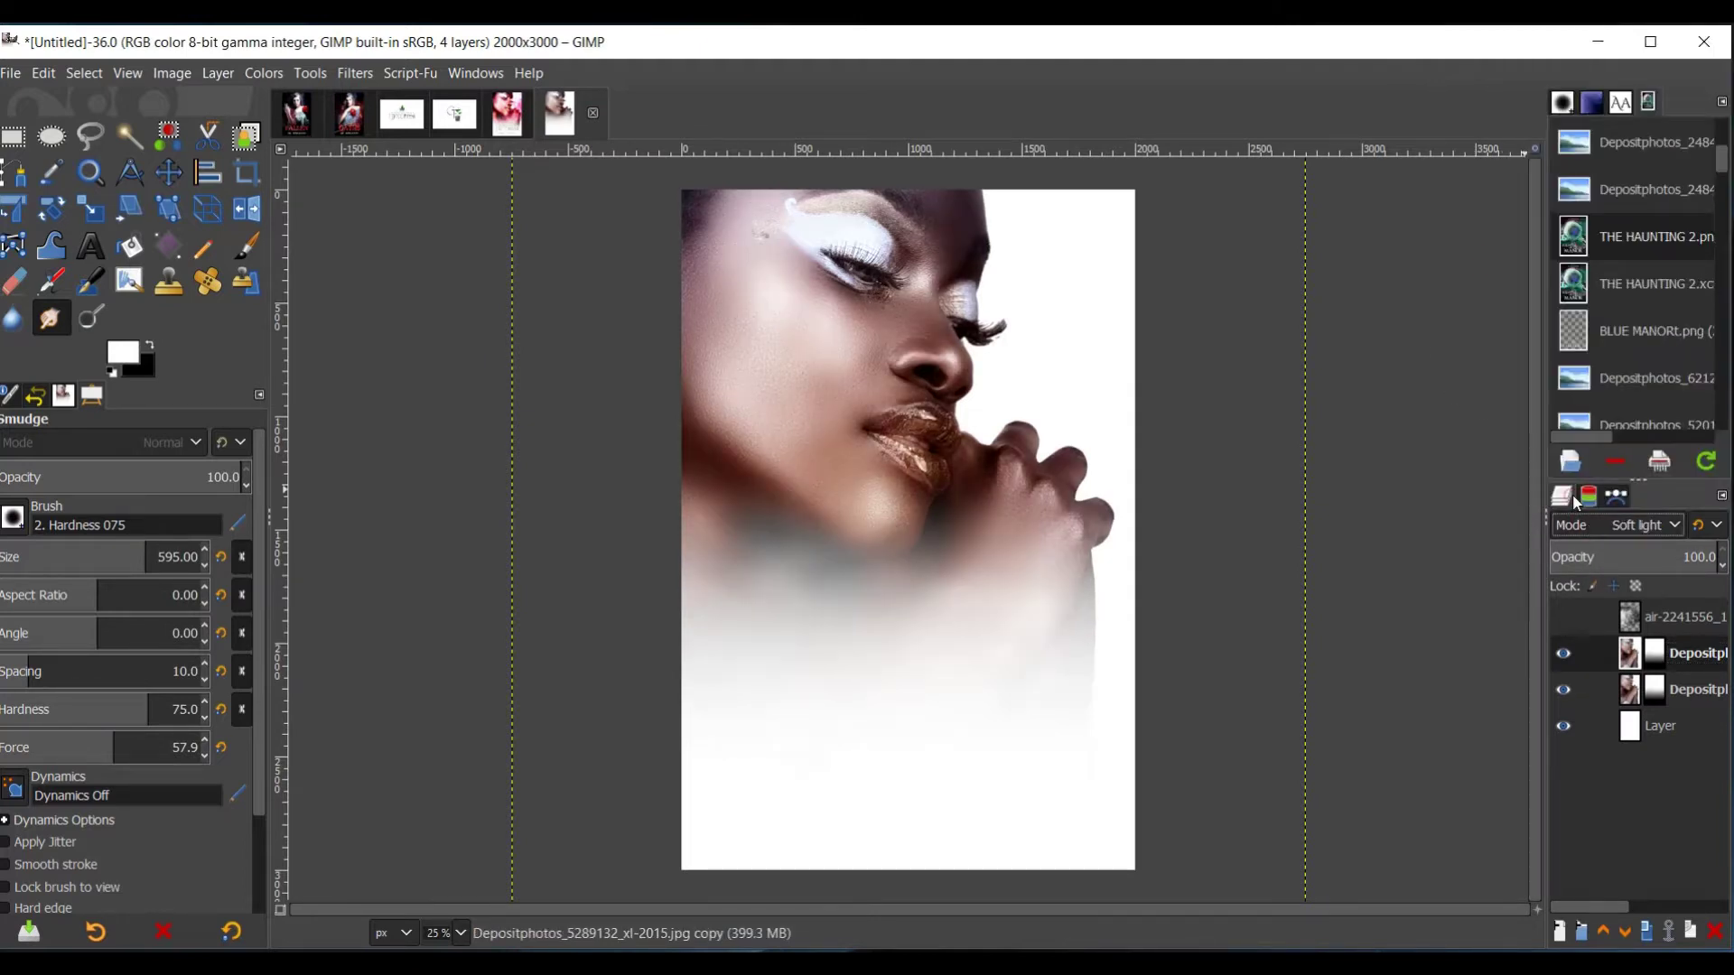
- Apply a Gaussian Blur of size 10.79 to the soft-light portrait copy
{"action": "left_click", "coordinate": [354, 73]}
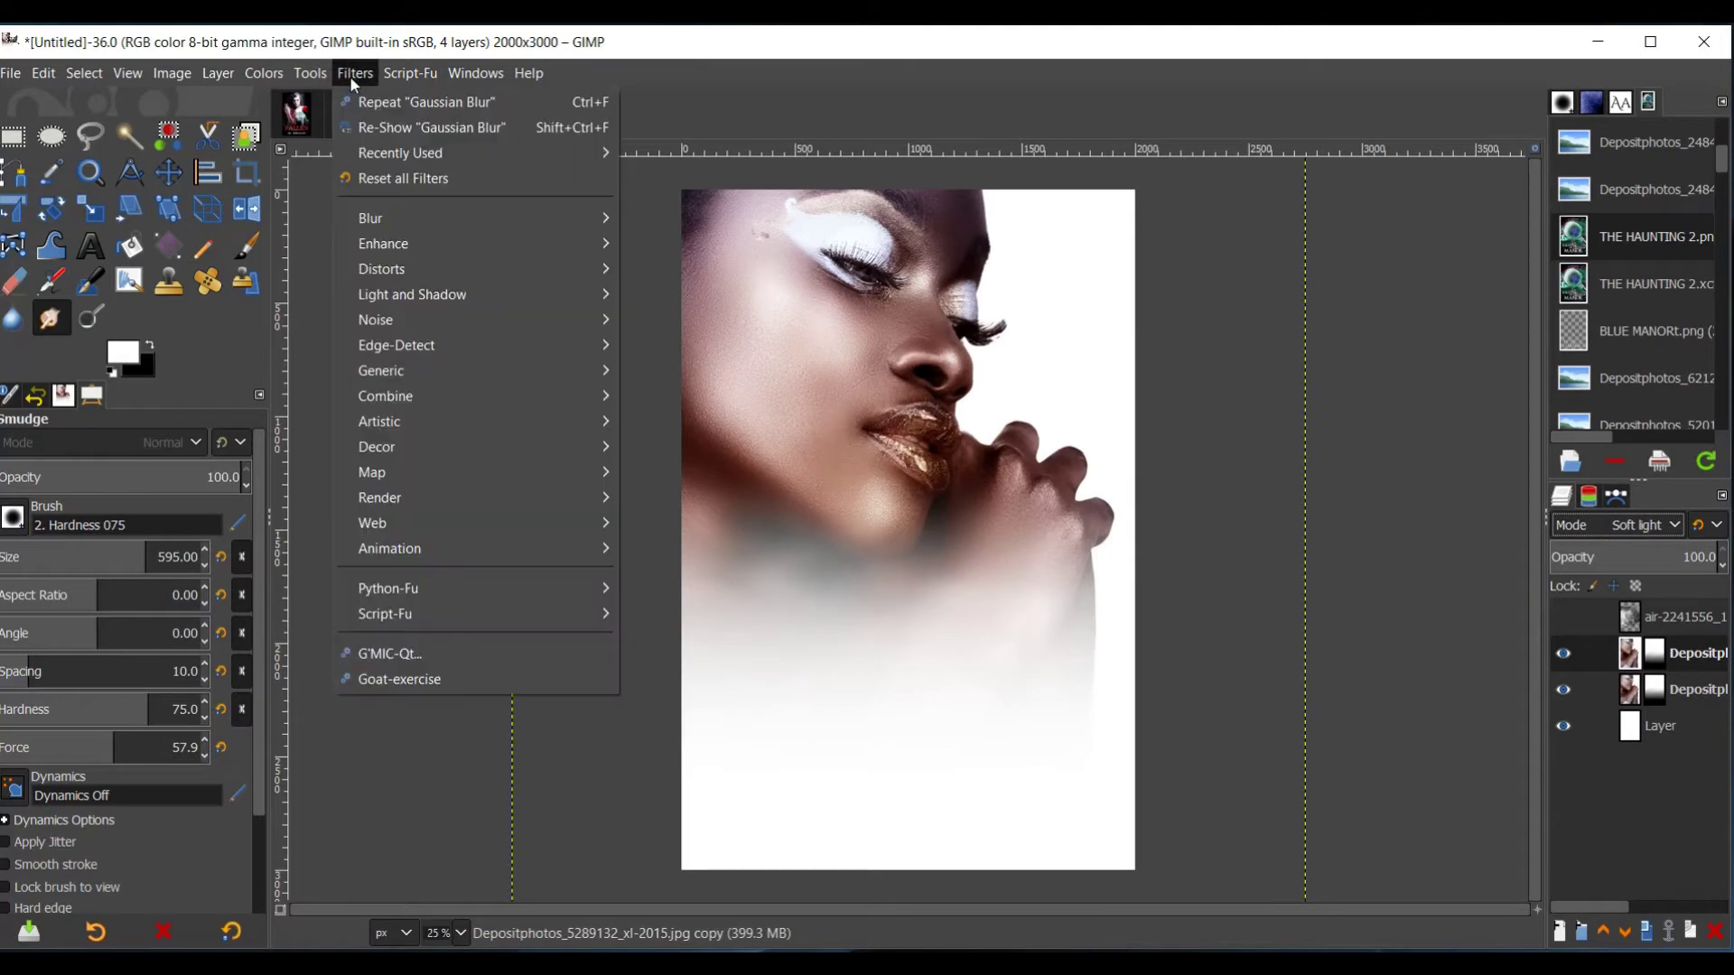
{"action": "mouse_move", "coordinate": [362, 231]}
{"action": "left_click", "coordinate": [641, 225]}
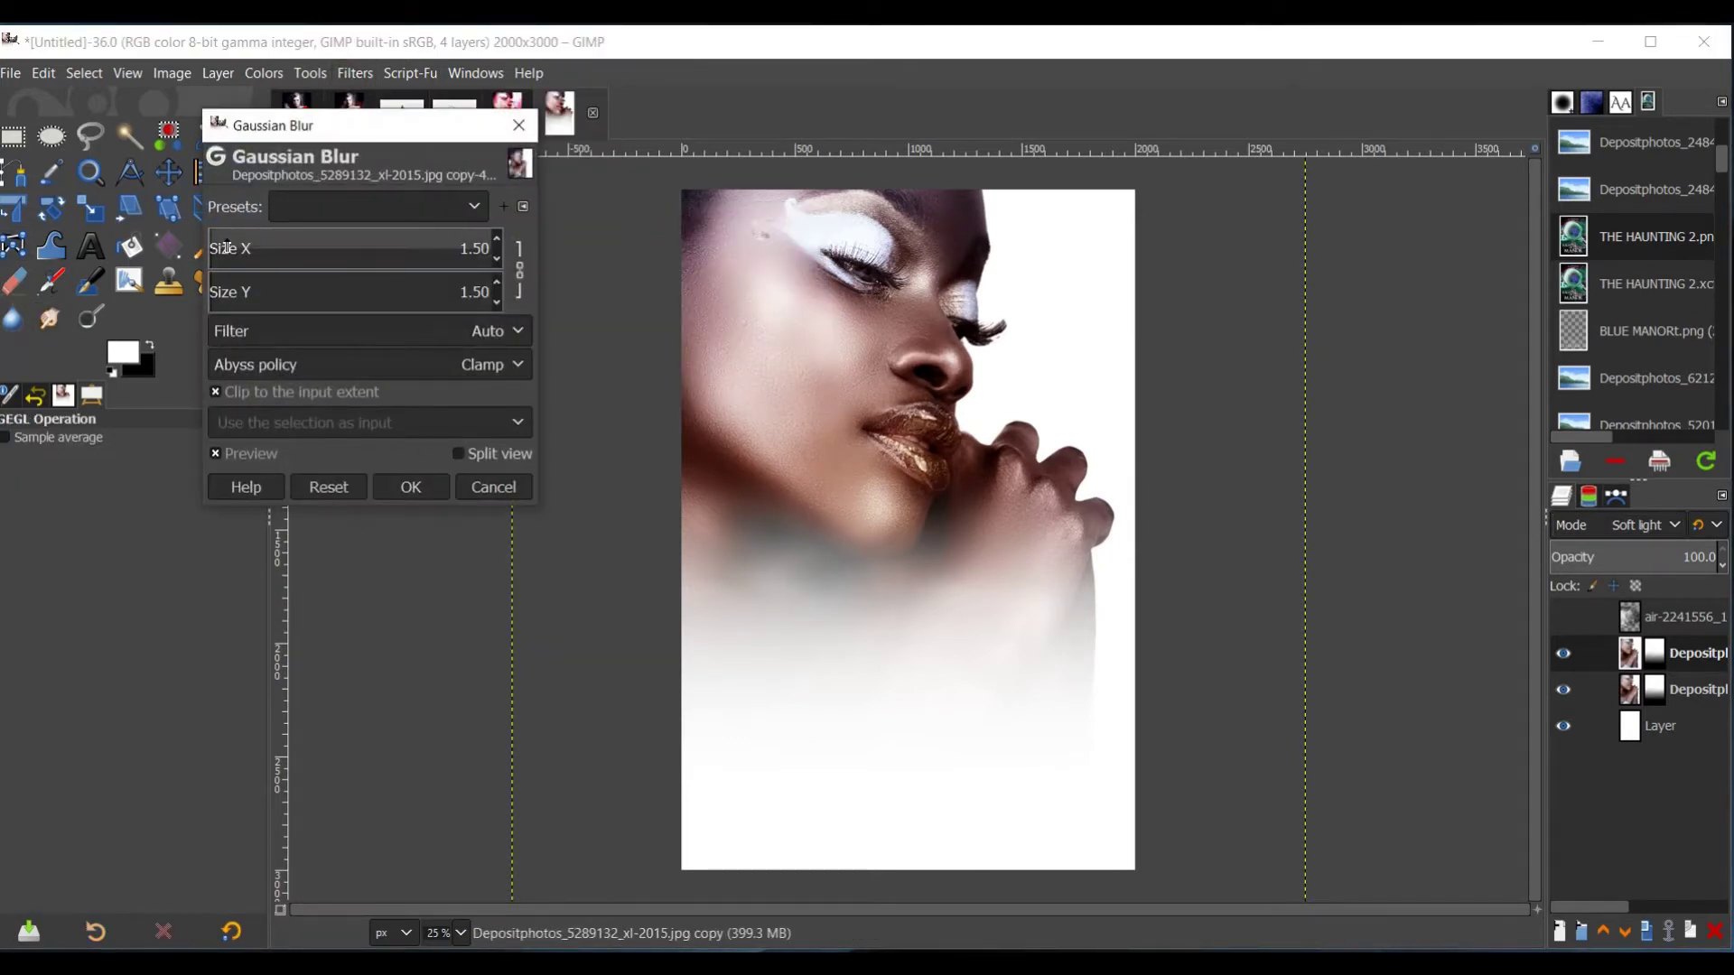
{"action": "left_click", "coordinate": [460, 240]}
{"action": "left_click_drag", "start_coordinate": [230, 247], "coordinate": [238, 246]}
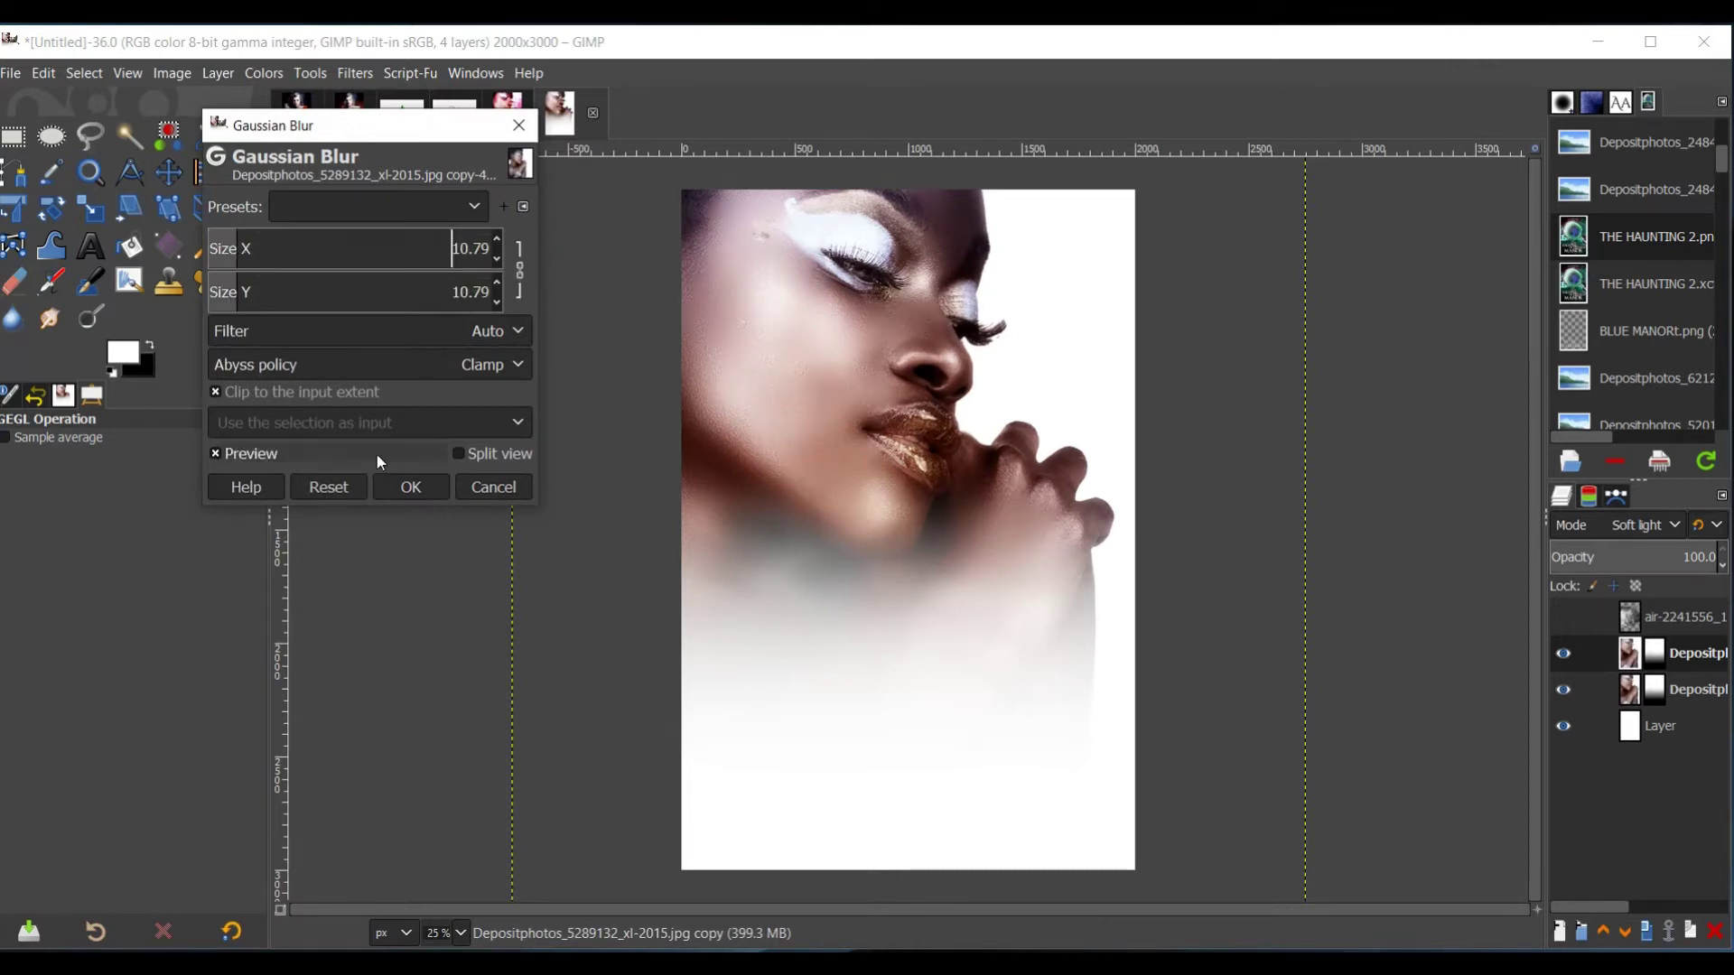
{"action": "left_click", "coordinate": [395, 481]}
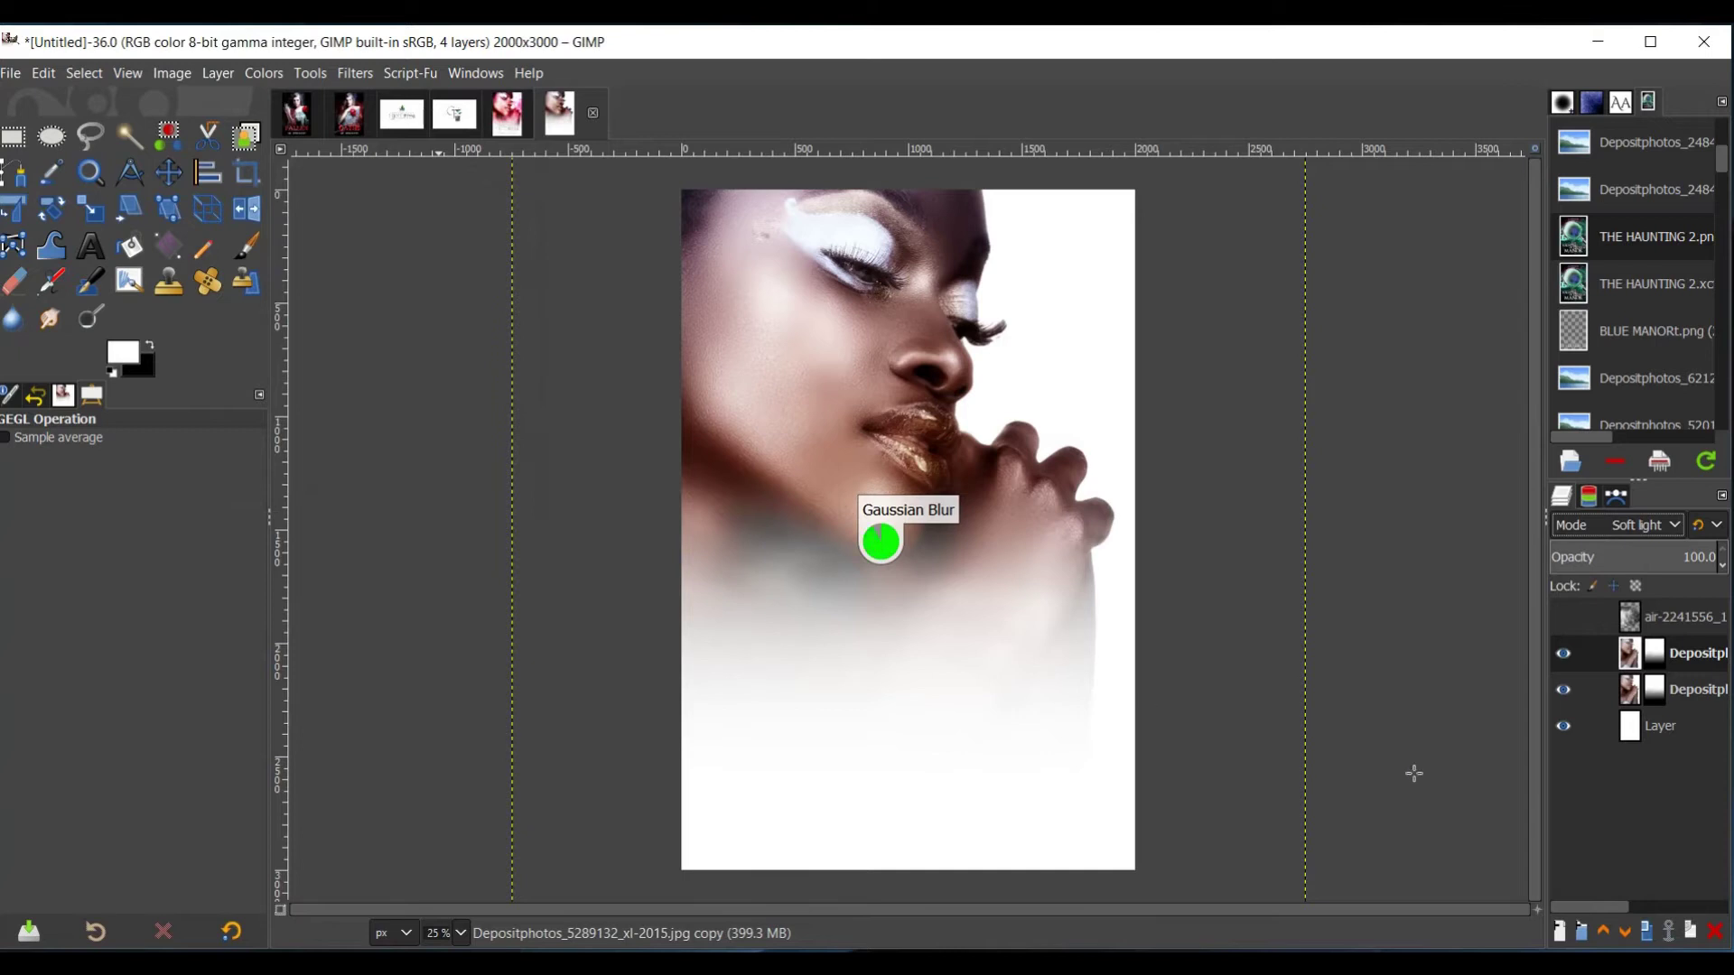
- Show the air-2241556 cloud layer and set its blend mode to Overlay
{"action": "left_click", "coordinate": [1626, 629]}
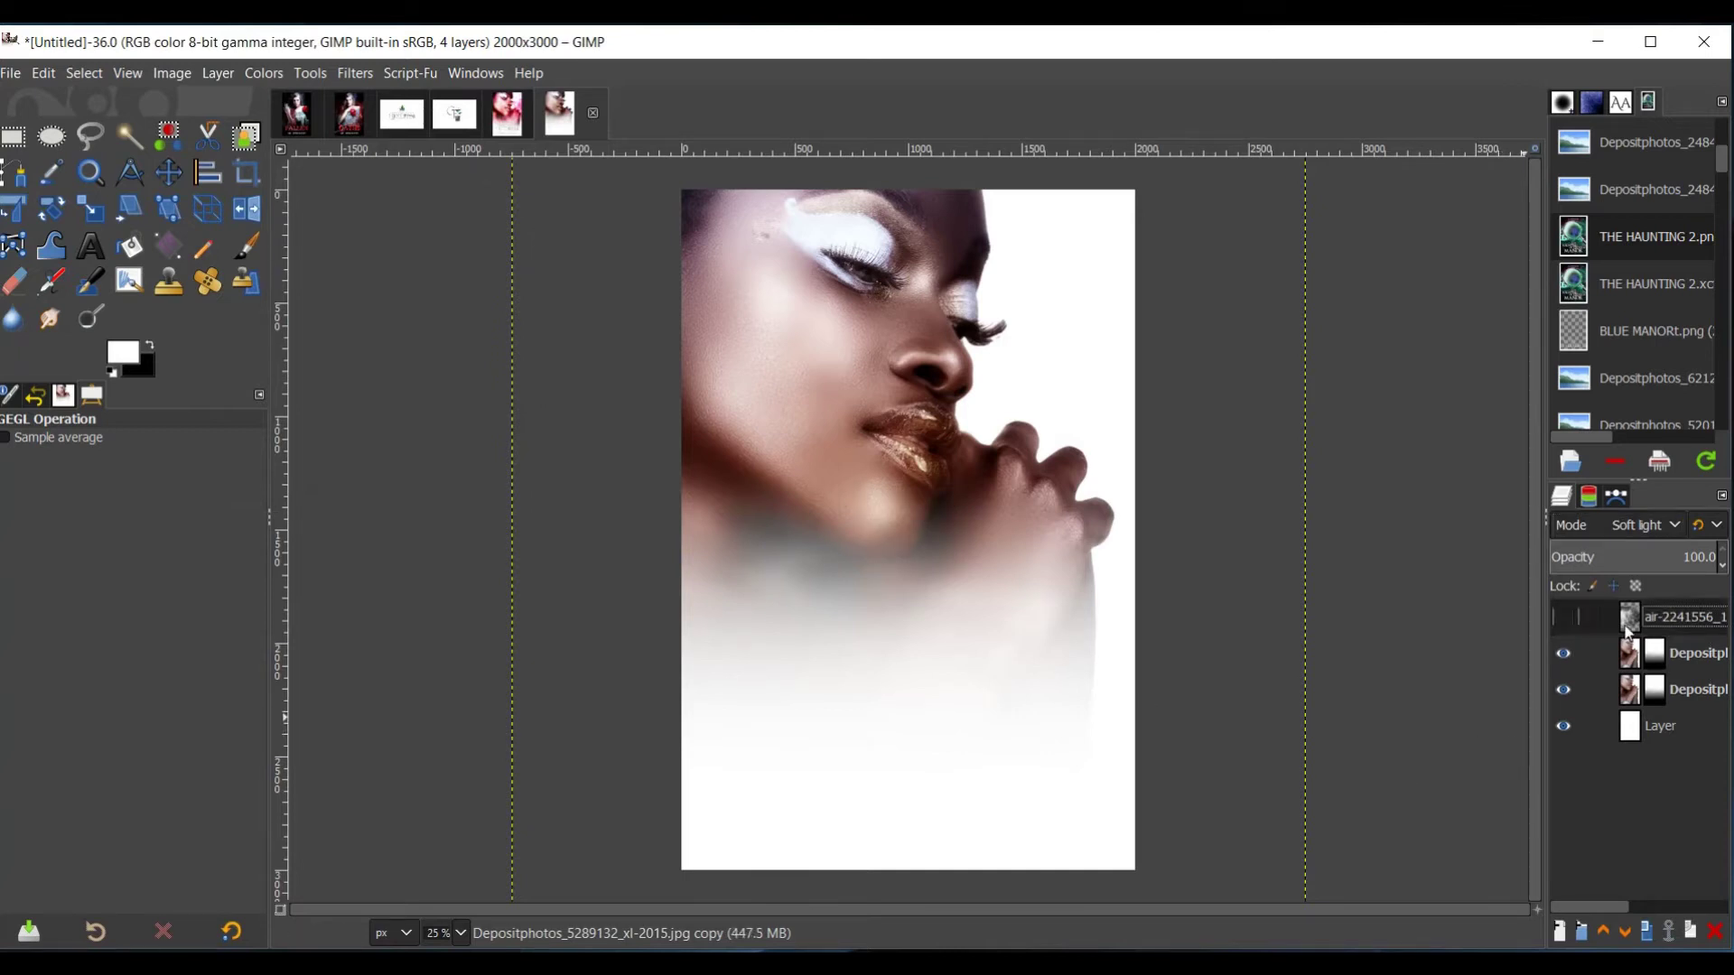
{"action": "left_click", "coordinate": [1630, 653]}
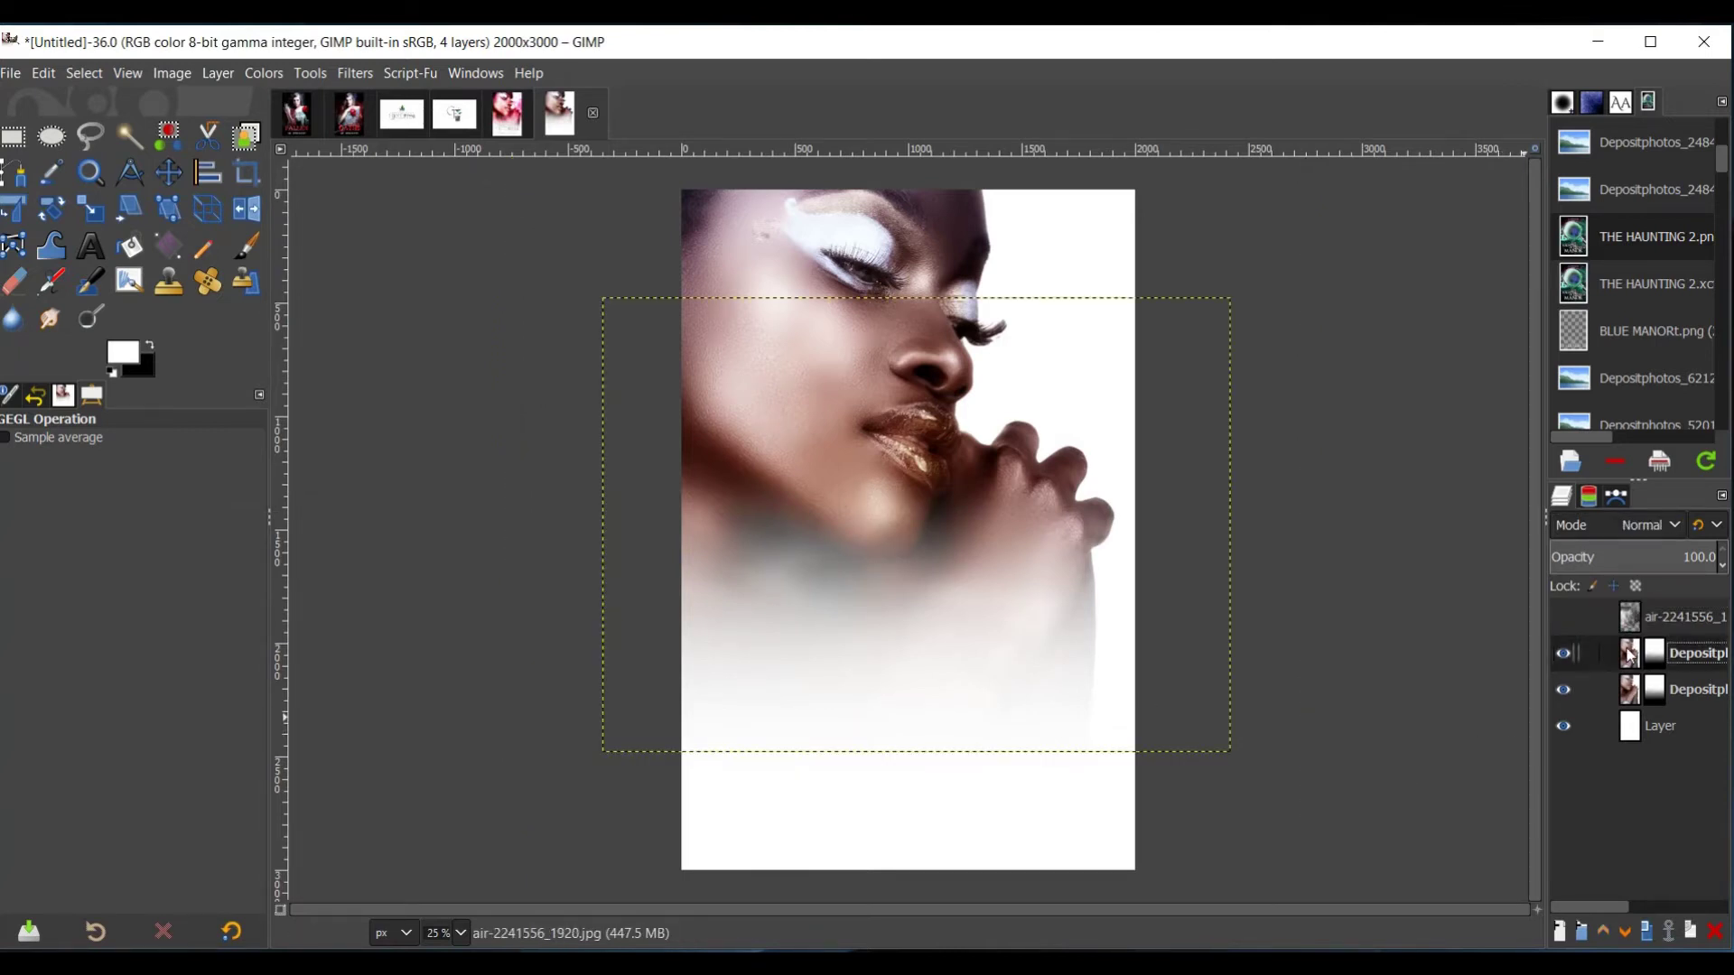
{"action": "left_click", "coordinate": [1579, 622]}
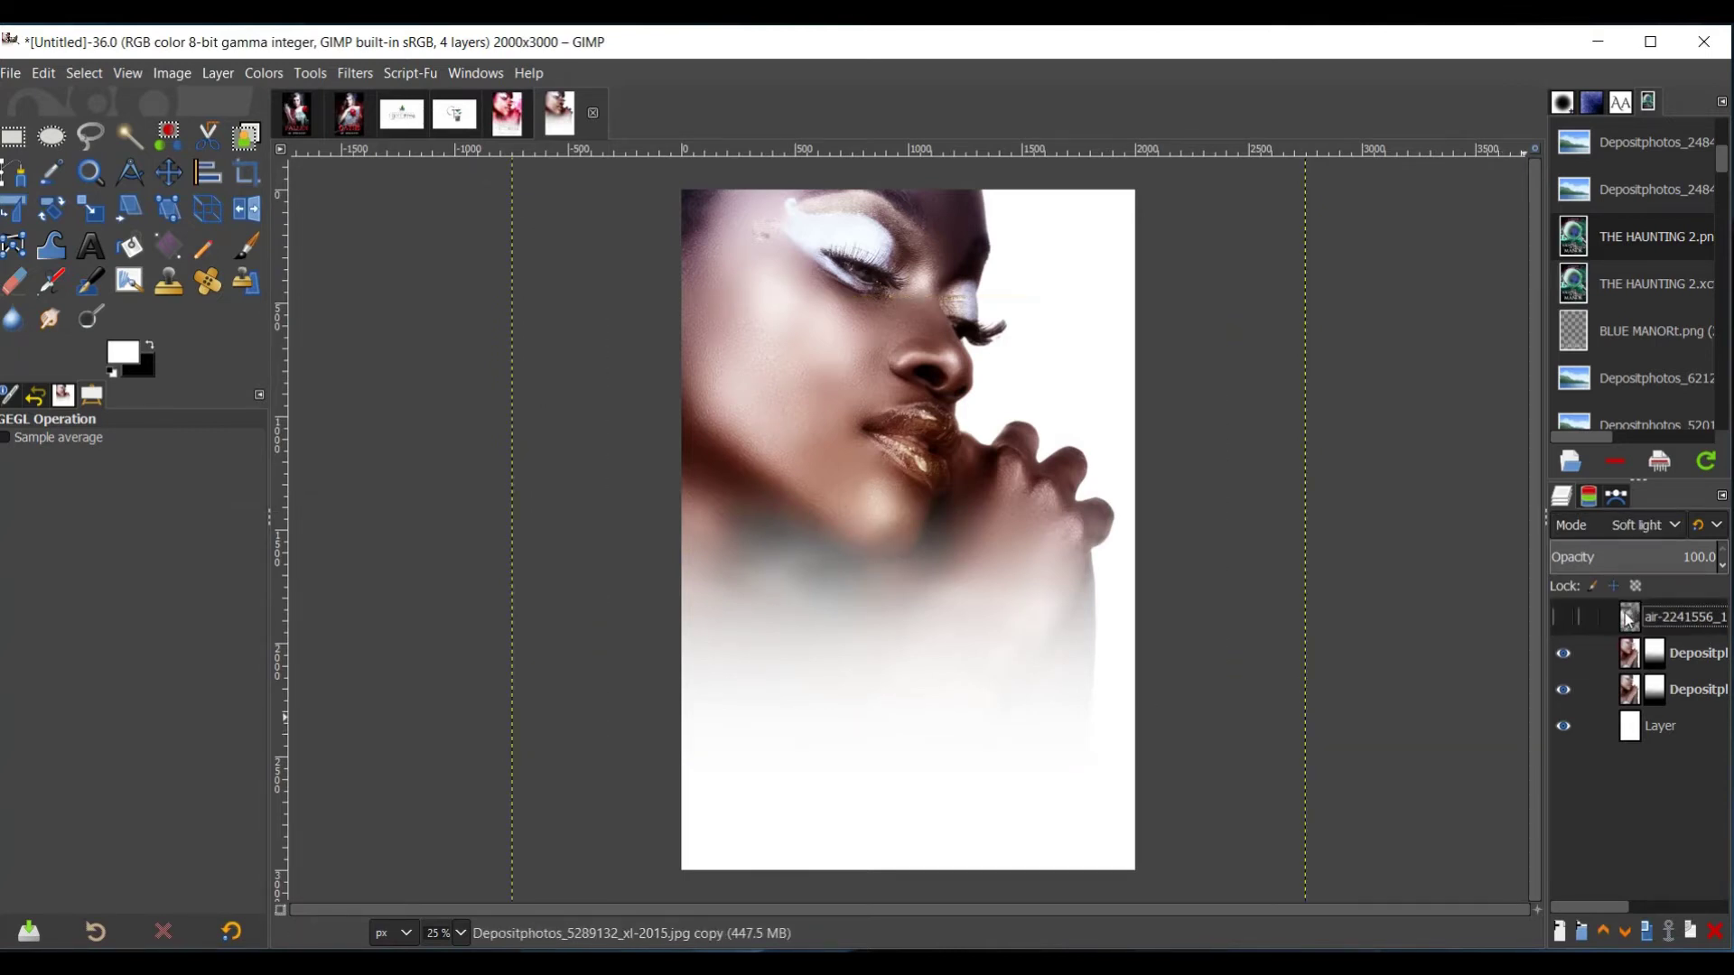
{"action": "left_click", "coordinate": [1562, 619]}
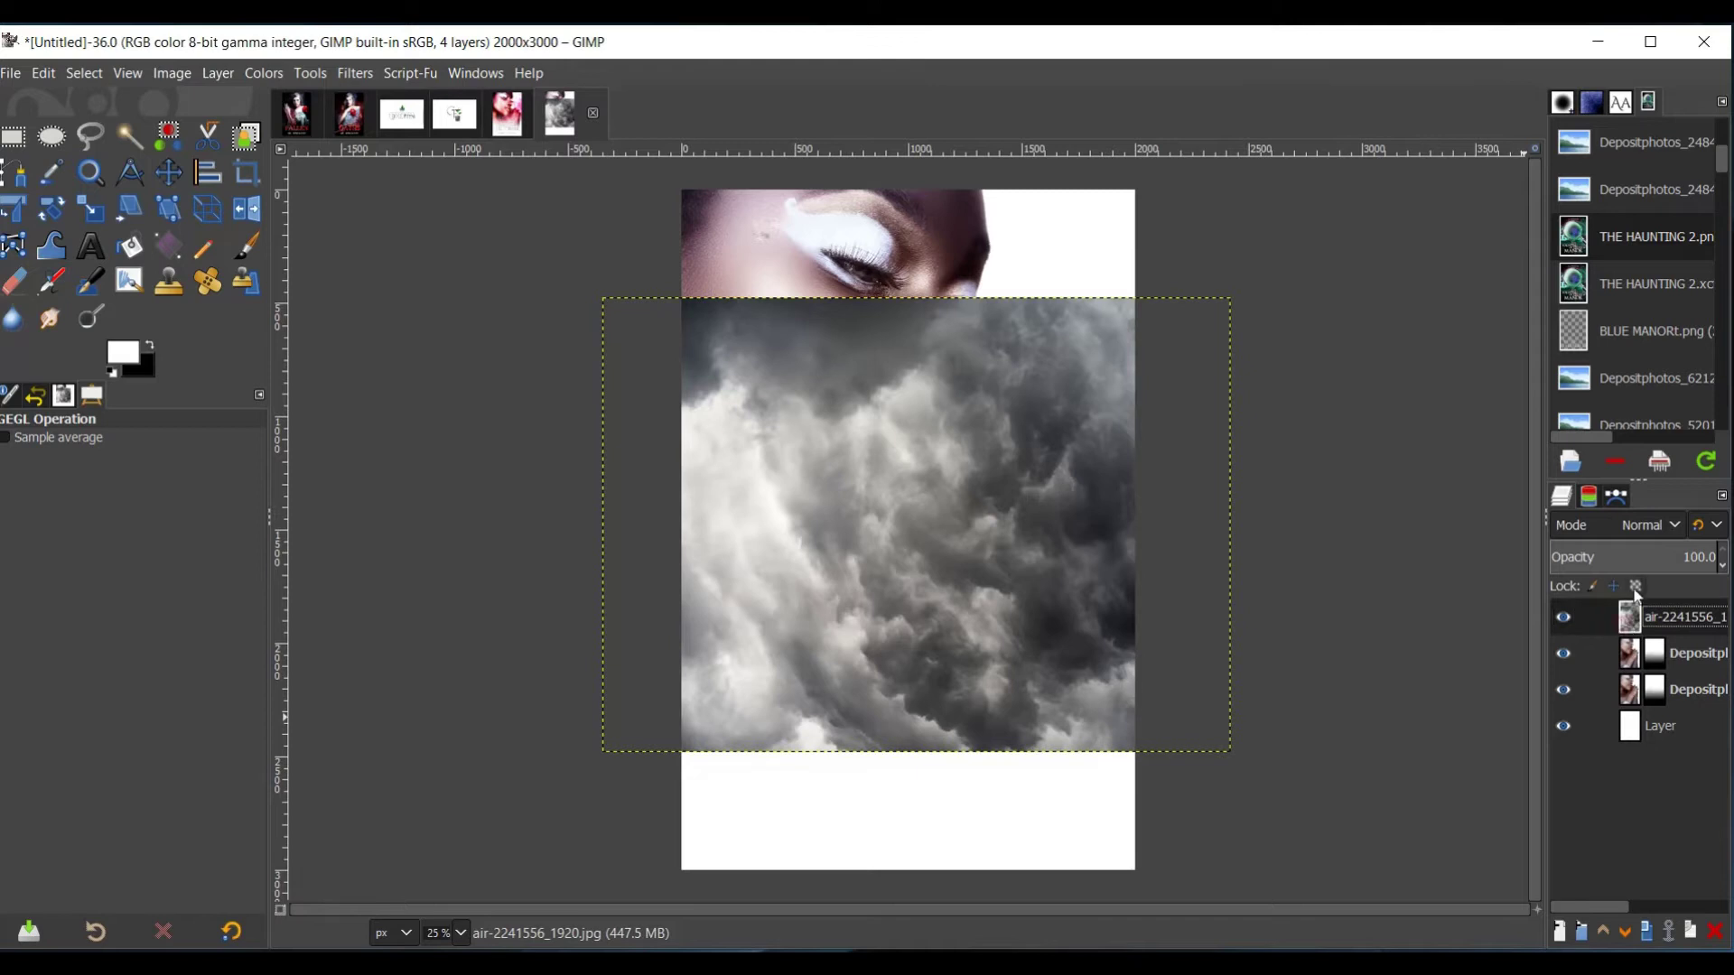
{"action": "left_click", "coordinate": [1642, 526]}
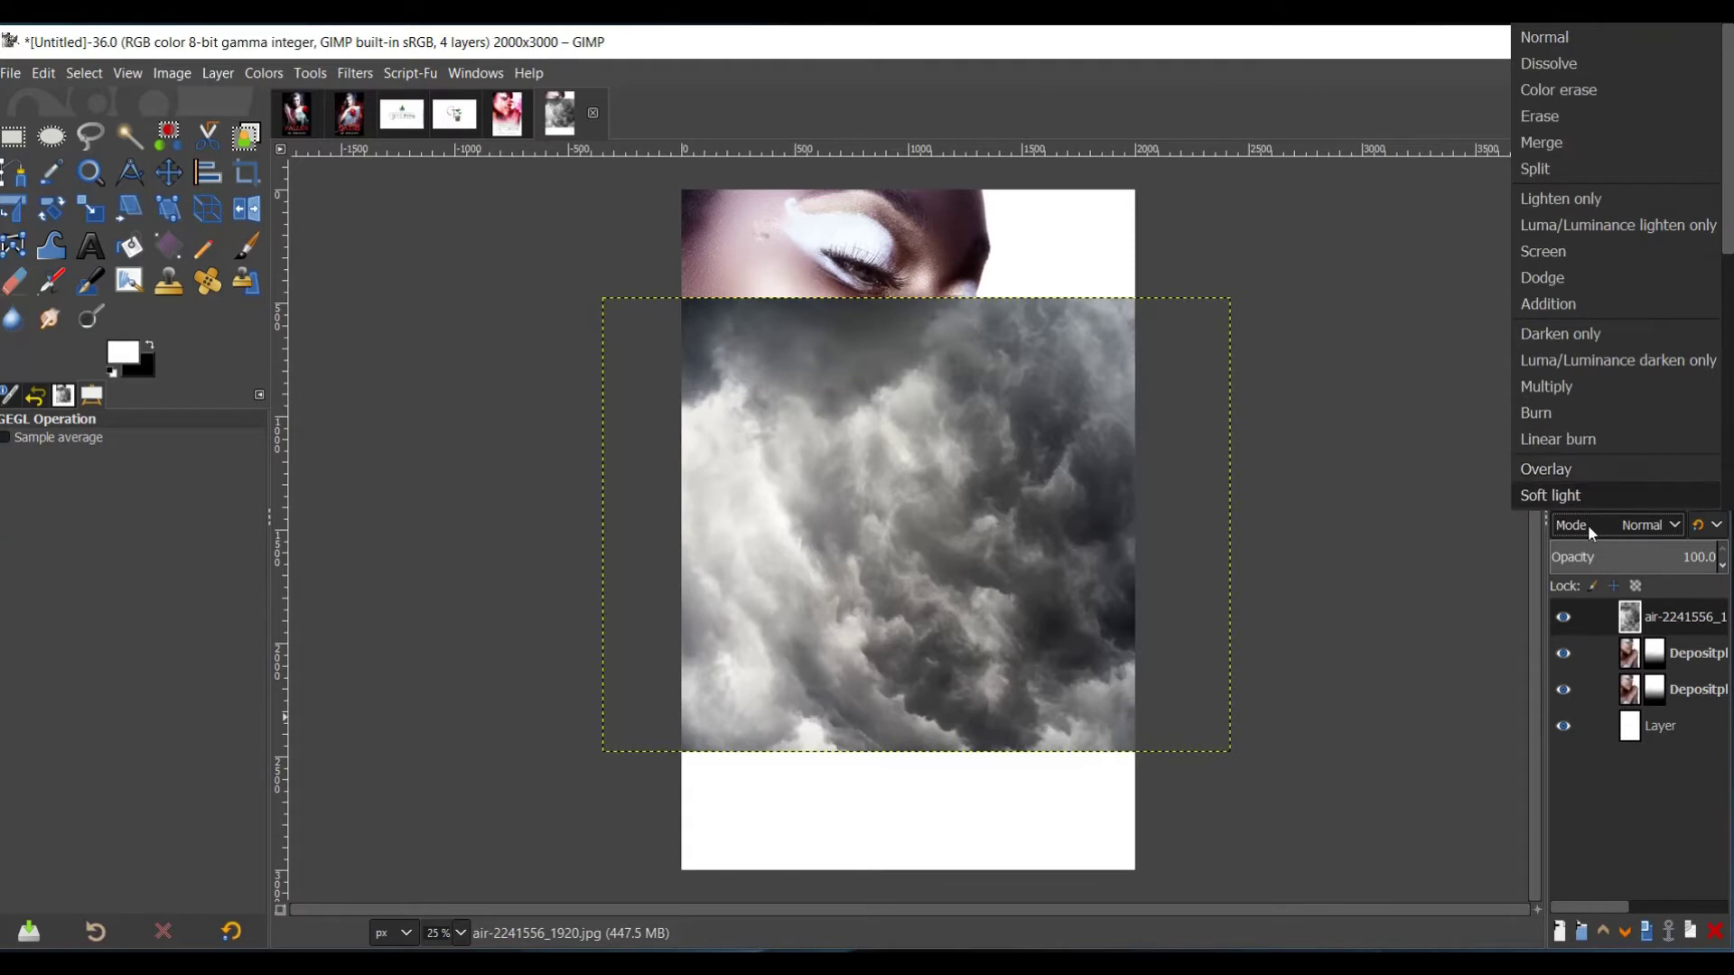
{"action": "left_click", "coordinate": [1588, 523]}
{"action": "left_click", "coordinate": [1589, 524]}
{"action": "left_click", "coordinate": [1569, 478]}
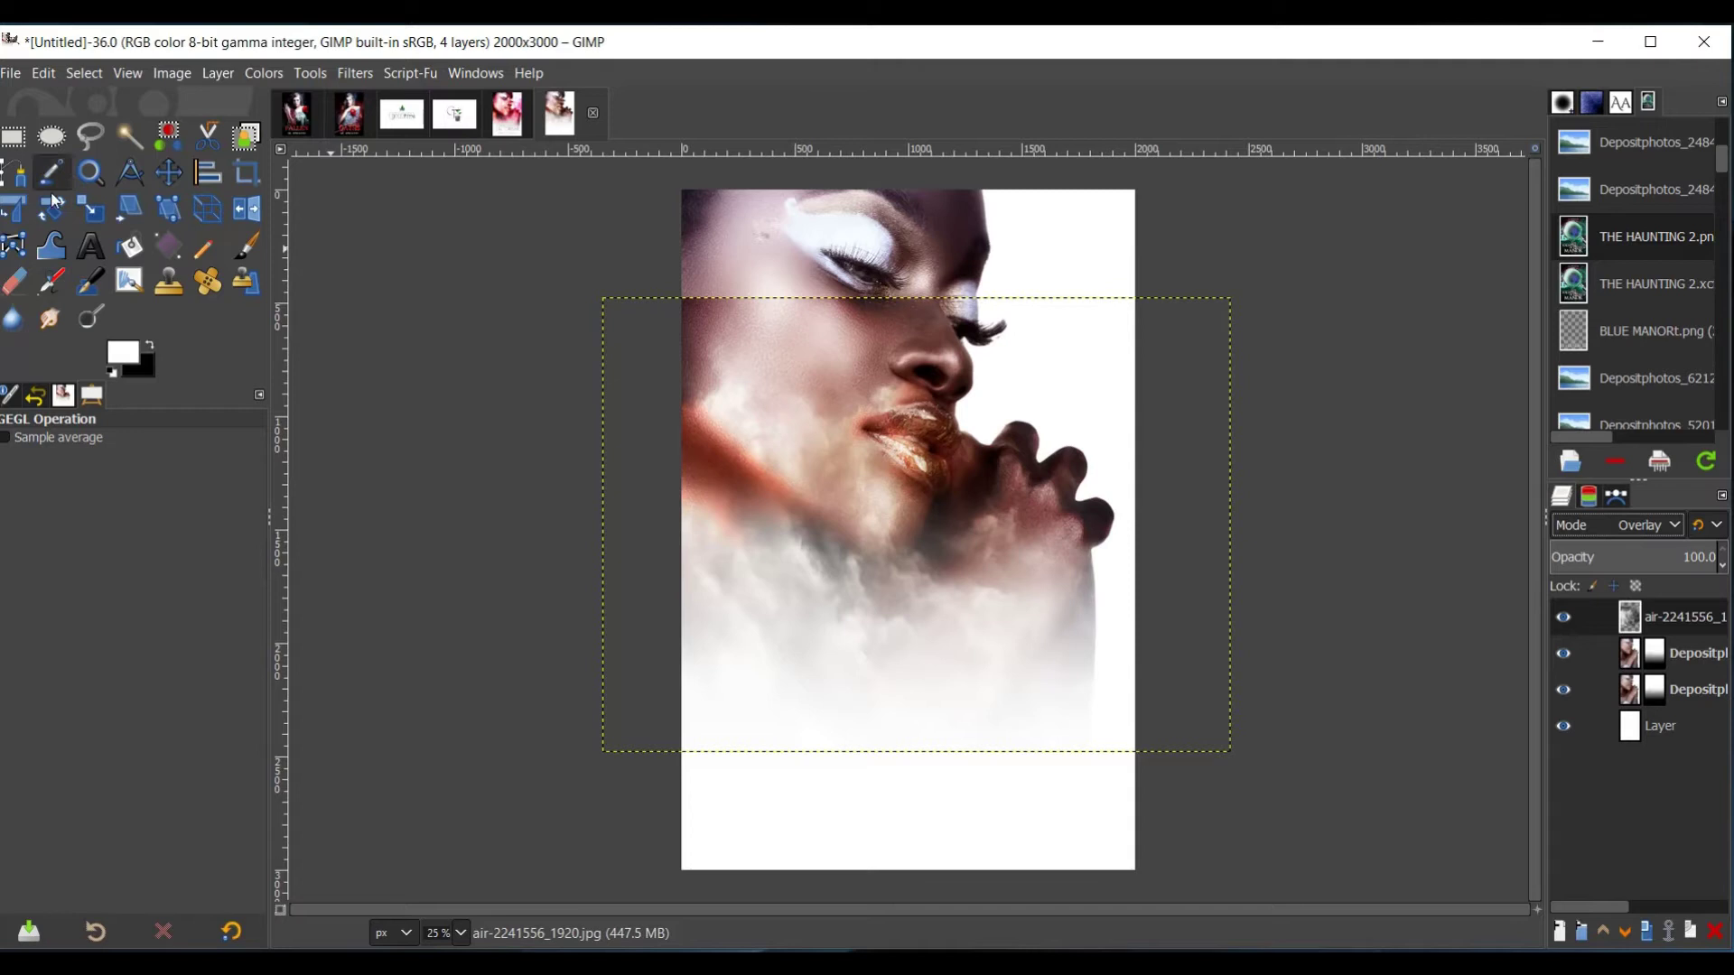
- Scale the cloud layer up to 3740x3088 so it covers the whole cover
{"action": "left_click", "coordinate": [90, 208]}
{"action": "left_click", "coordinate": [748, 338]}
{"action": "left_click_drag", "start_coordinate": [747, 338], "coordinate": [644, 220]}
{"action": "left_click_drag", "start_coordinate": [1062, 634], "coordinate": [1185, 767]}
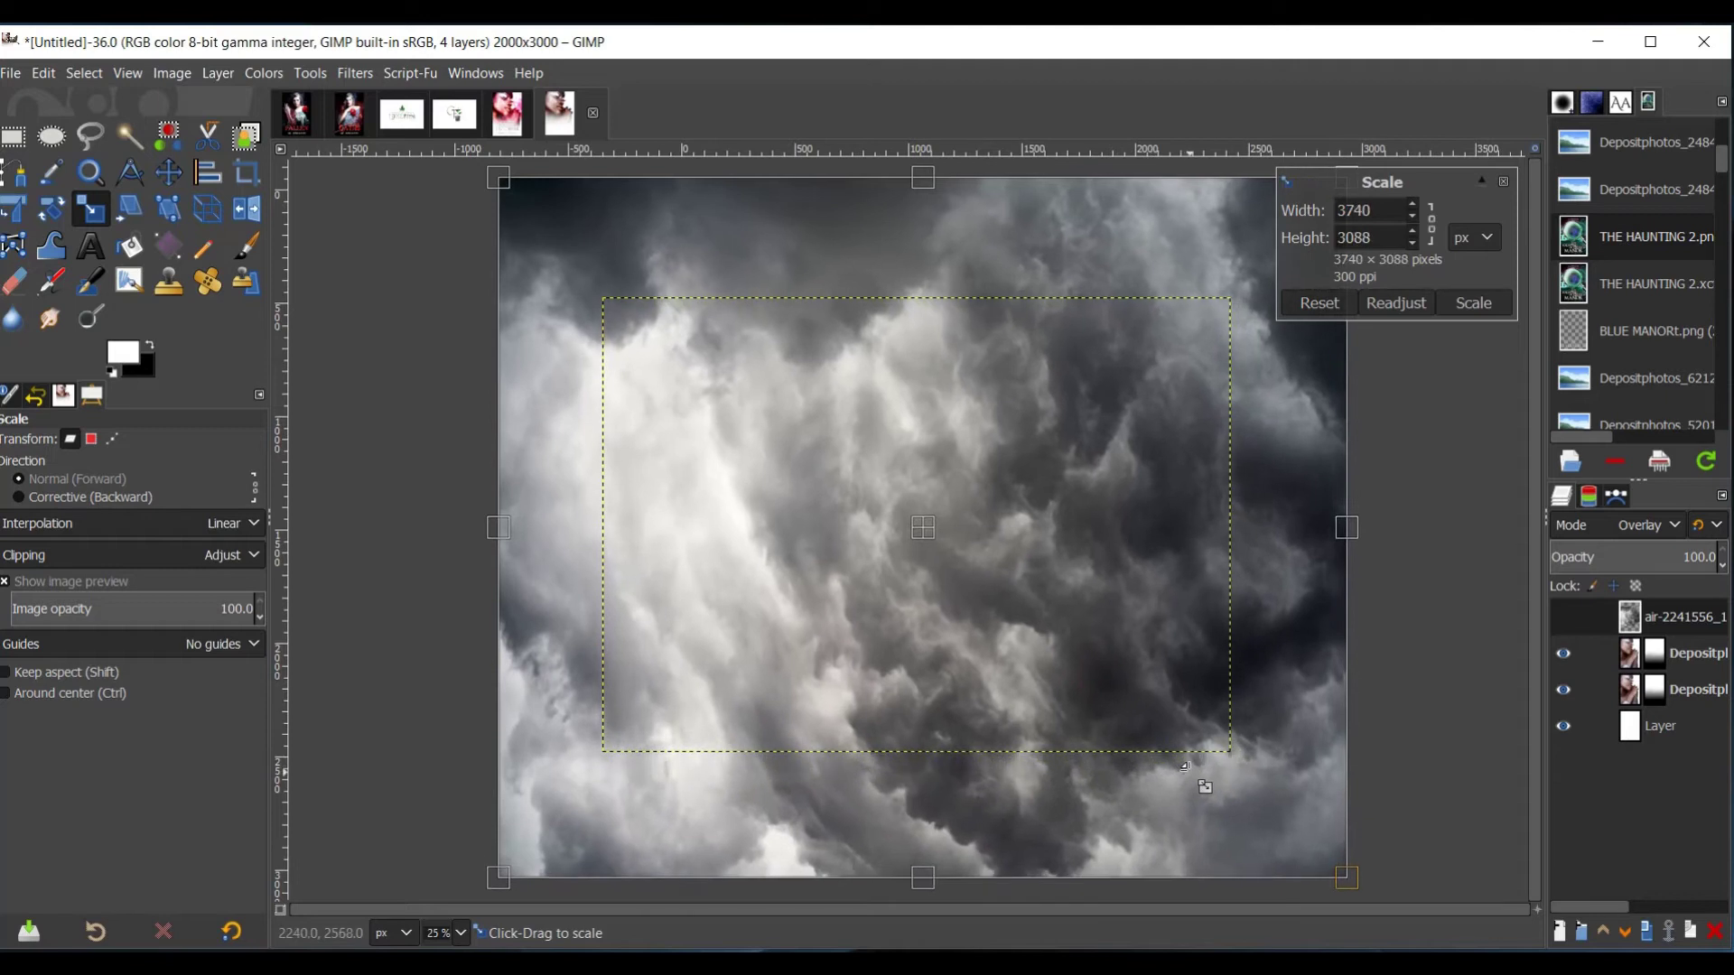
{"action": "left_click", "coordinate": [1451, 306]}
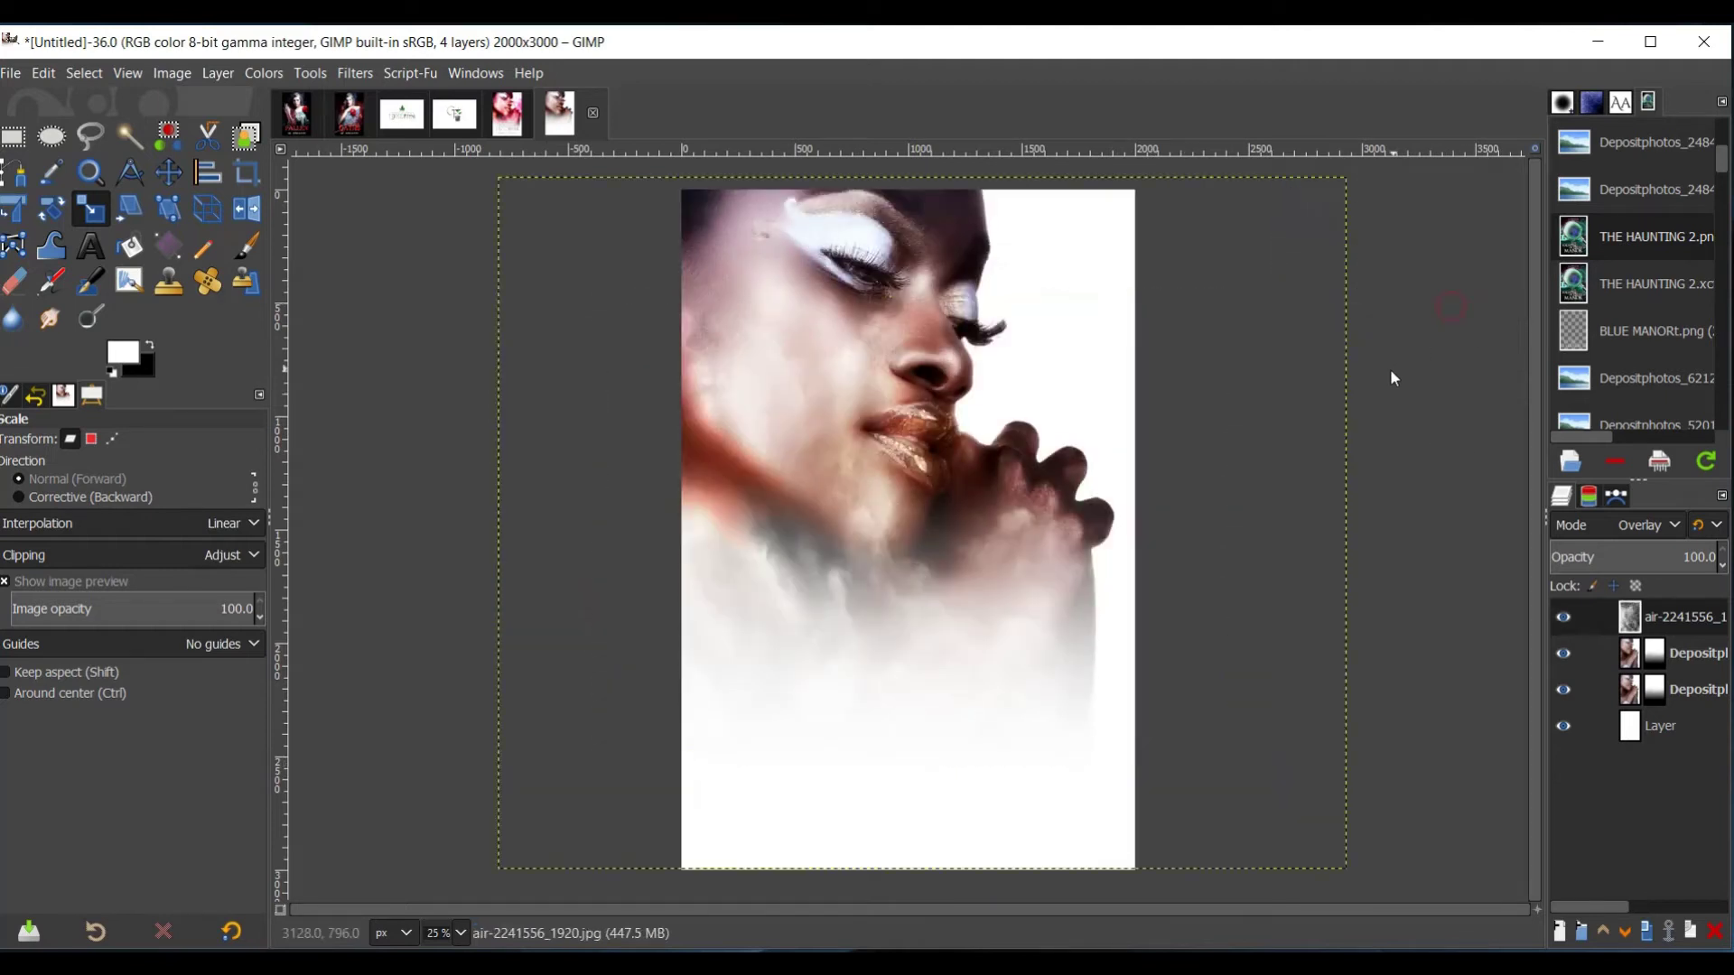
- Nudge the cloud layer slightly to the right with the Move tool
{"action": "left_click", "coordinate": [168, 173]}
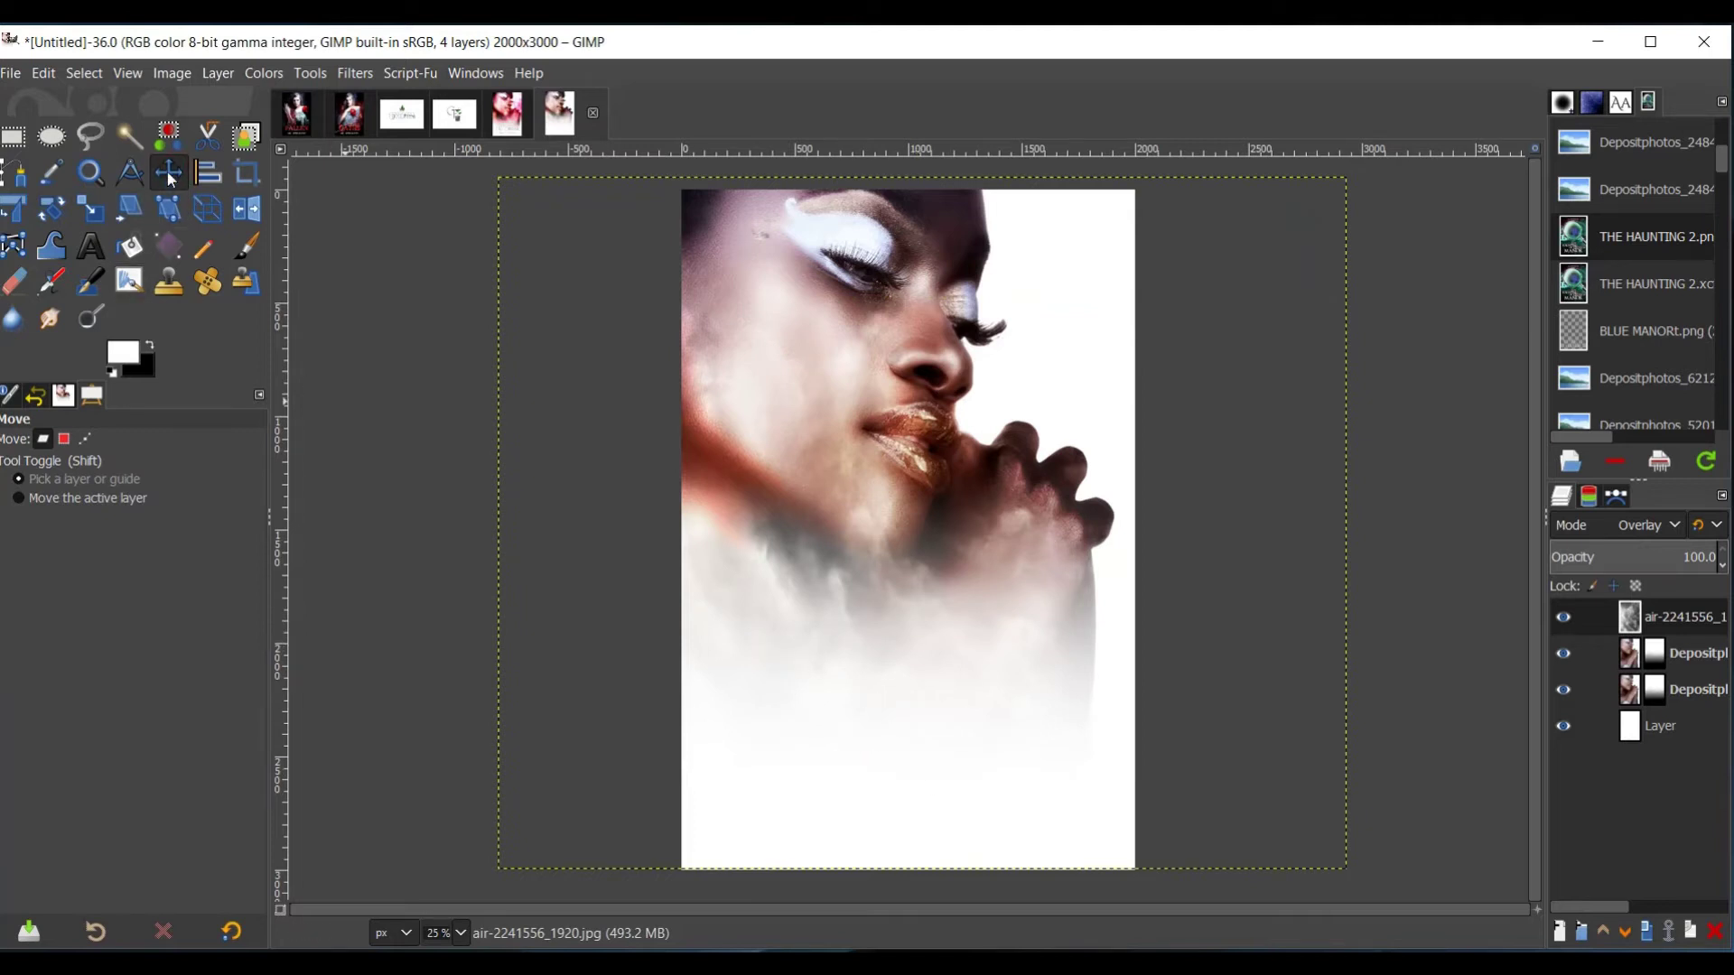
{"action": "left_click", "coordinate": [882, 467]}
{"action": "mouse_move", "coordinate": [882, 467]}
{"action": "left_mouse_down"}
{"action": "mouse_move", "coordinate": [921, 466]}
{"action": "mouse_move", "coordinate": [849, 471]}
{"action": "left_mouse_up"}
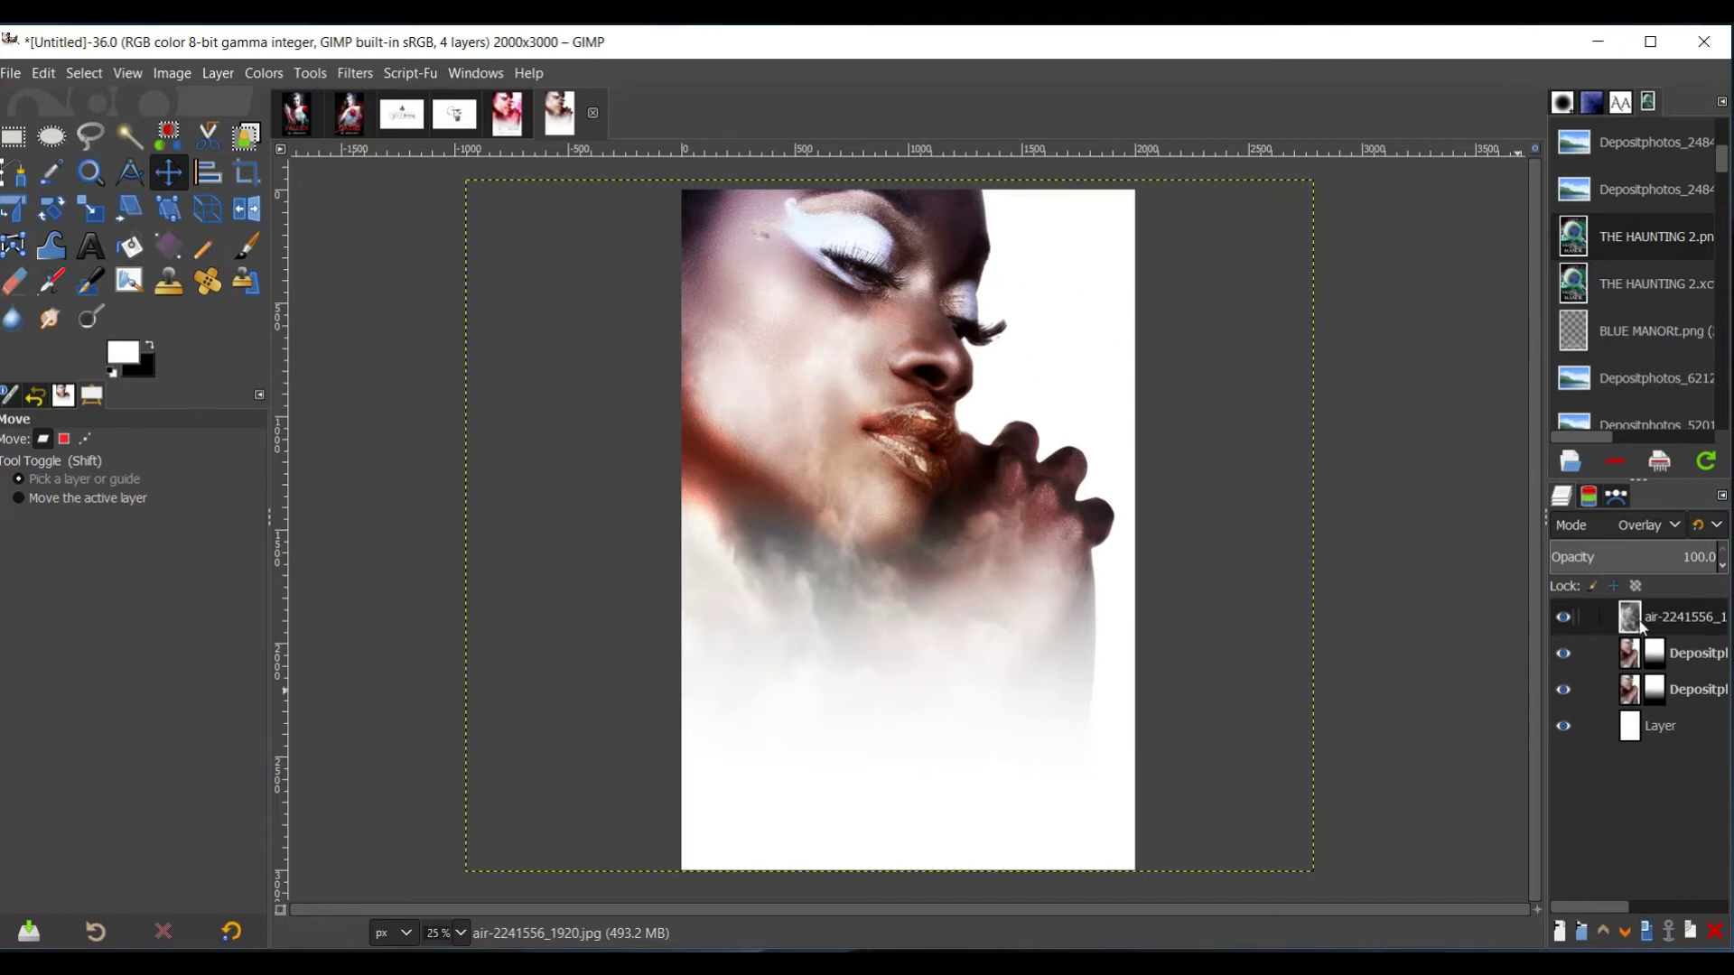
- Duplicate the cloud layer, set the copy to Hard light, and shift it upward over the face
{"action": "right_click", "coordinate": [1631, 623]}
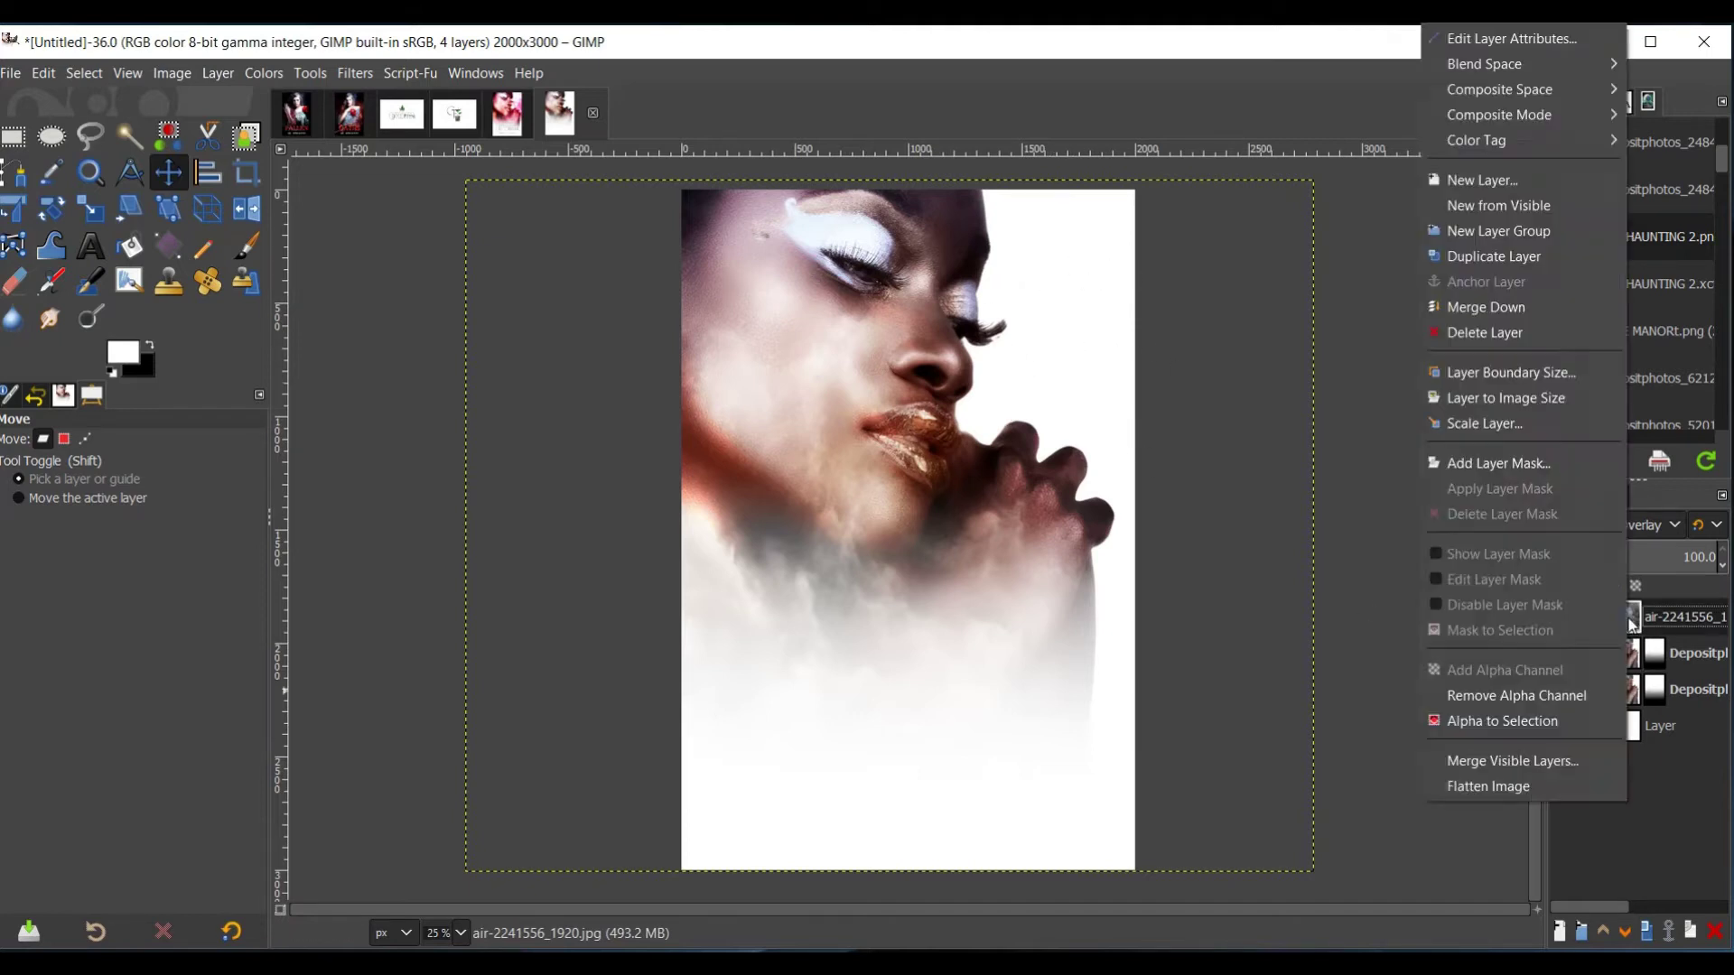
{"action": "left_click", "coordinate": [1508, 256]}
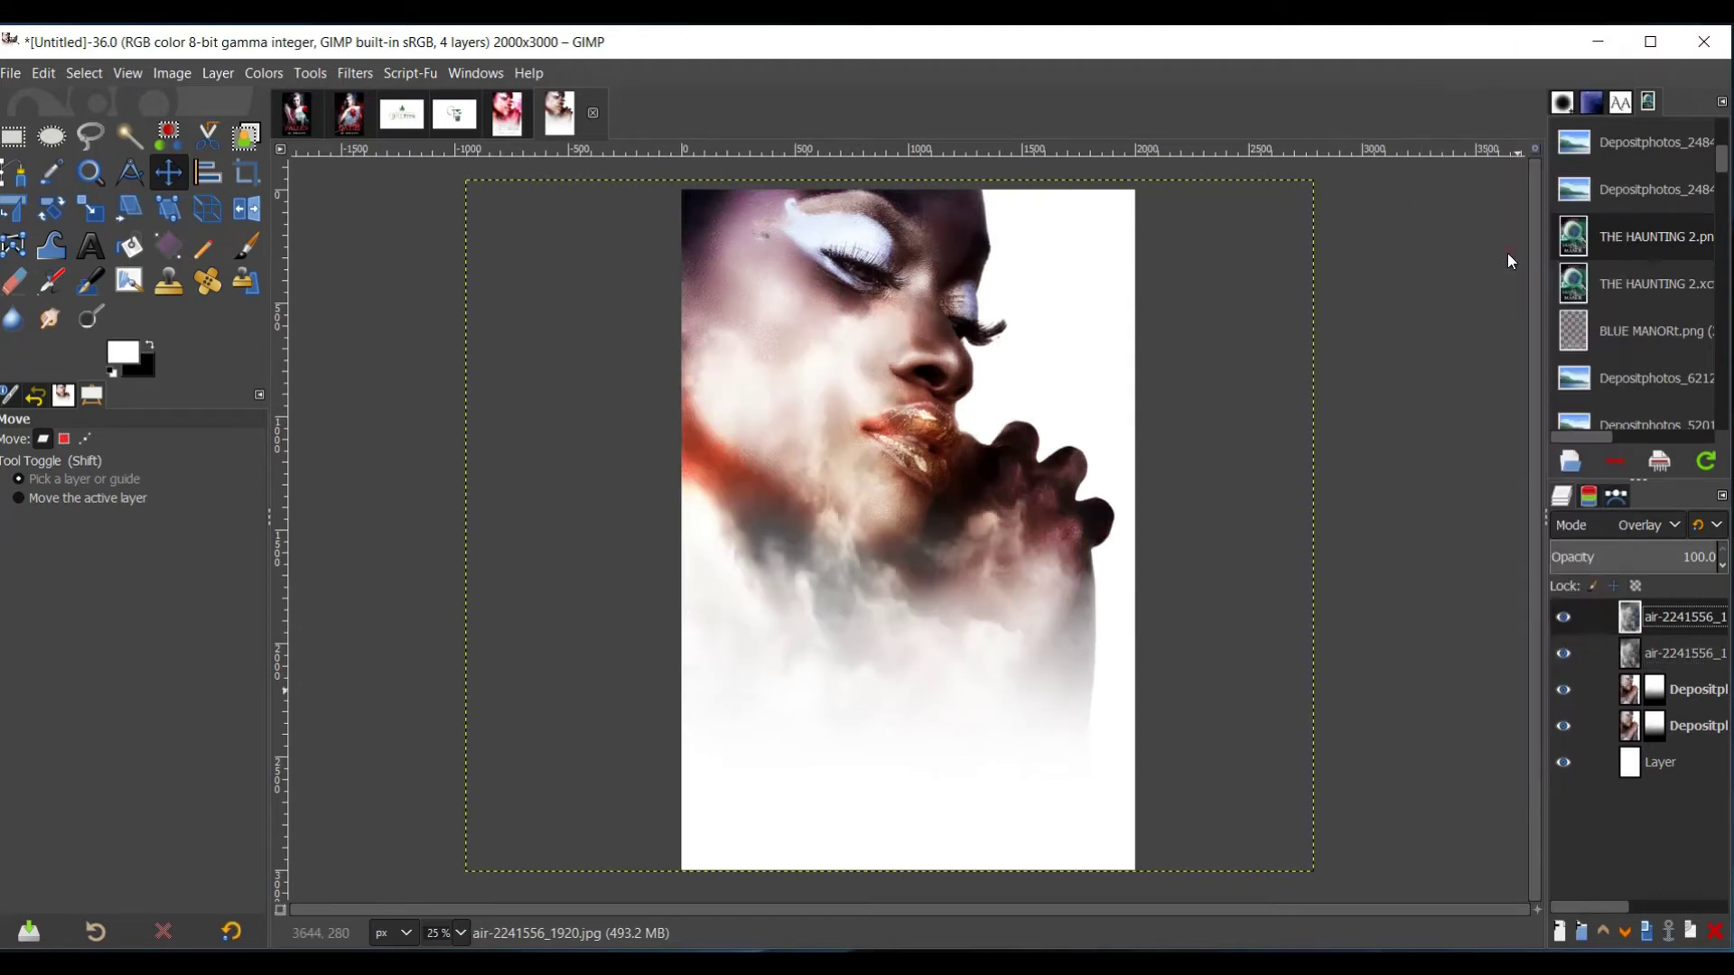
{"action": "left_click", "coordinate": [1602, 525]}
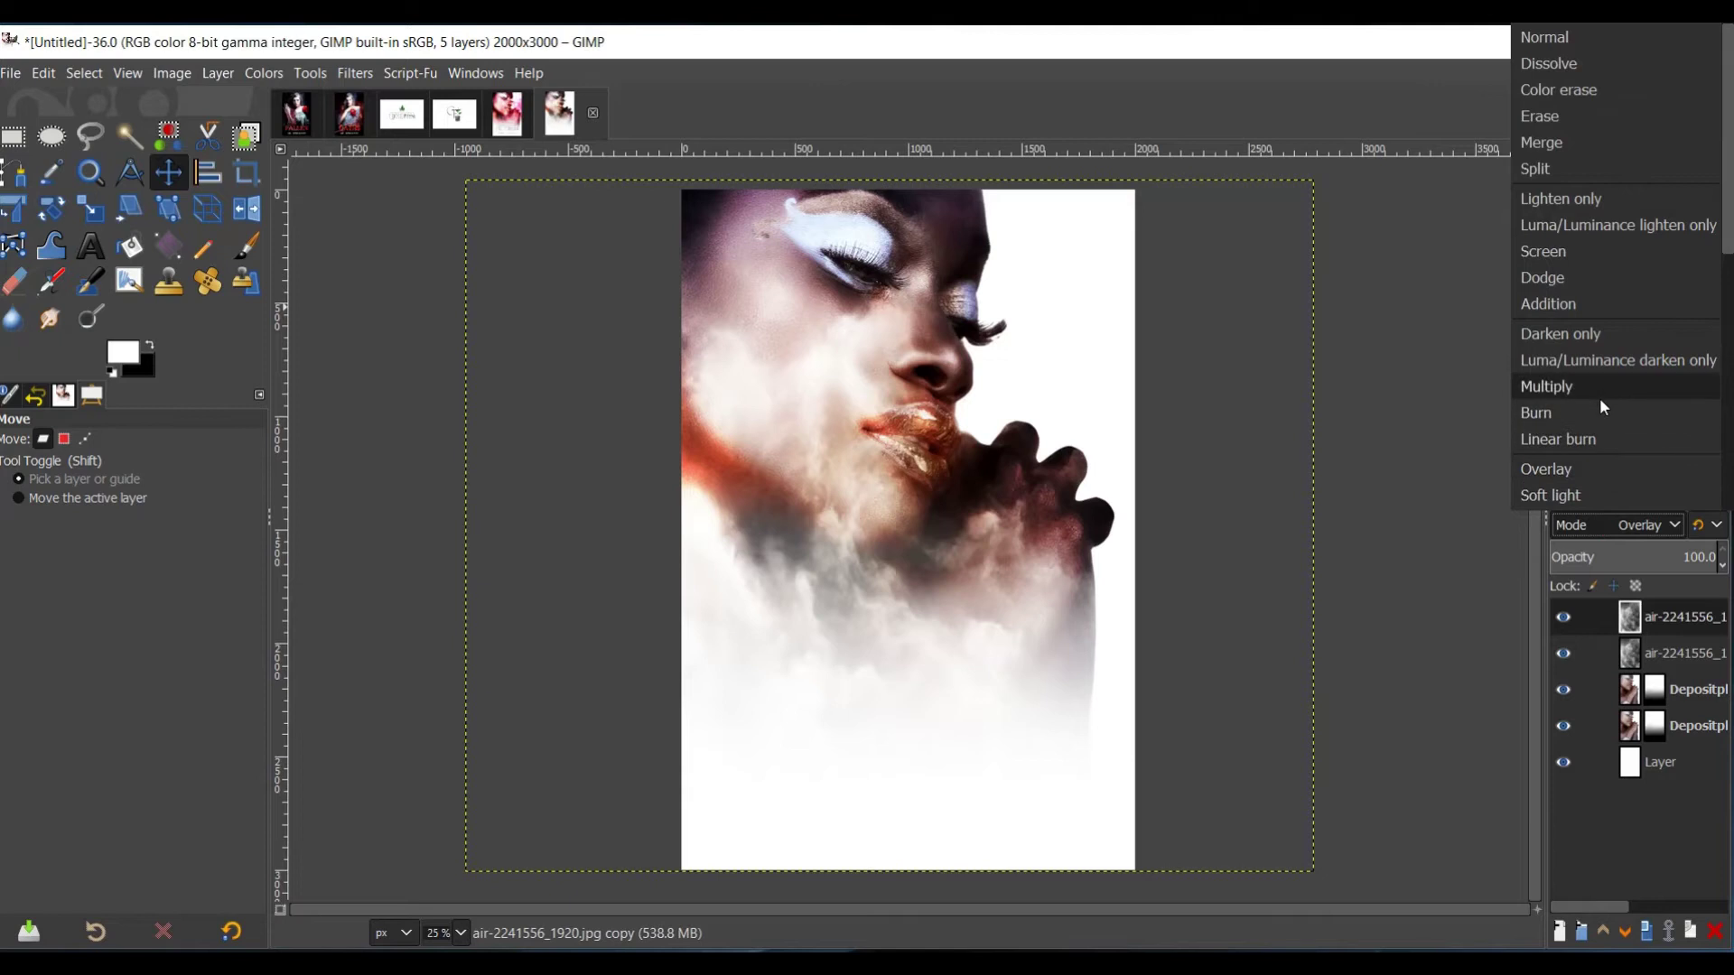
{"action": "scroll", "coordinate": [1616, 270], "scroll_direction": "down", "scroll_amount": 3}
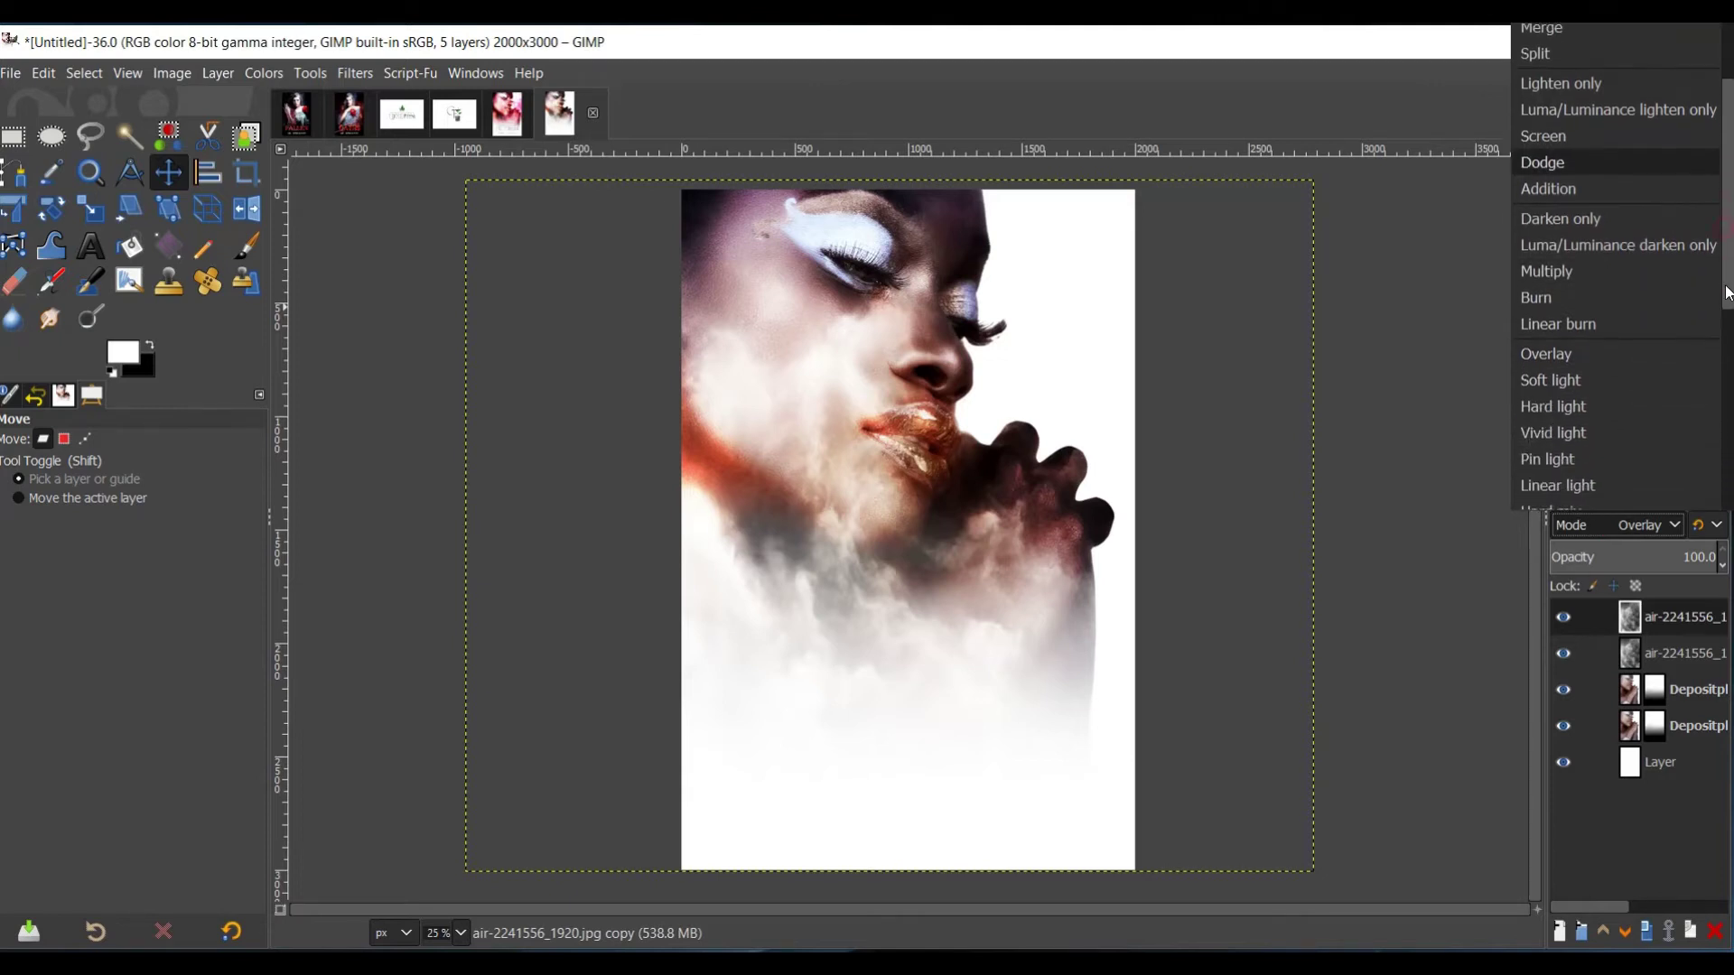
{"action": "left_click", "coordinate": [1584, 397]}
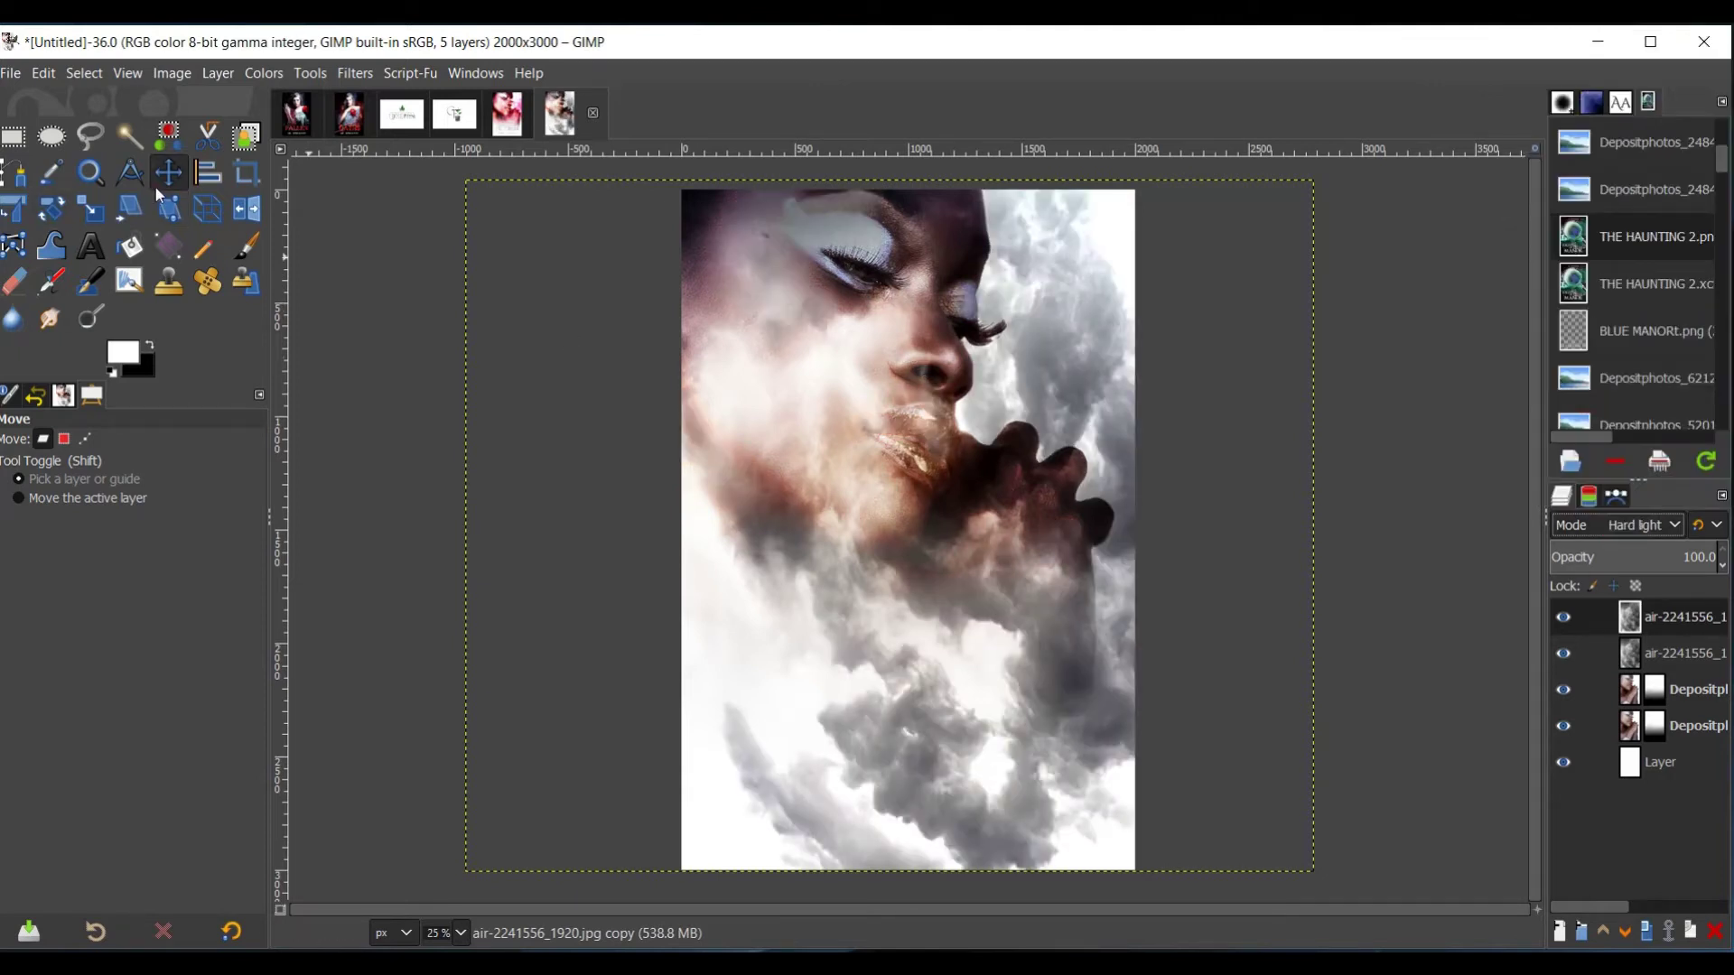
{"action": "left_click_drag", "start_coordinate": [831, 653], "coordinate": [864, 531]}
- Add a white mask to the hard-light cloud copy and draw a gradient fade toward the lips
{"action": "right_click", "coordinate": [1630, 620]}
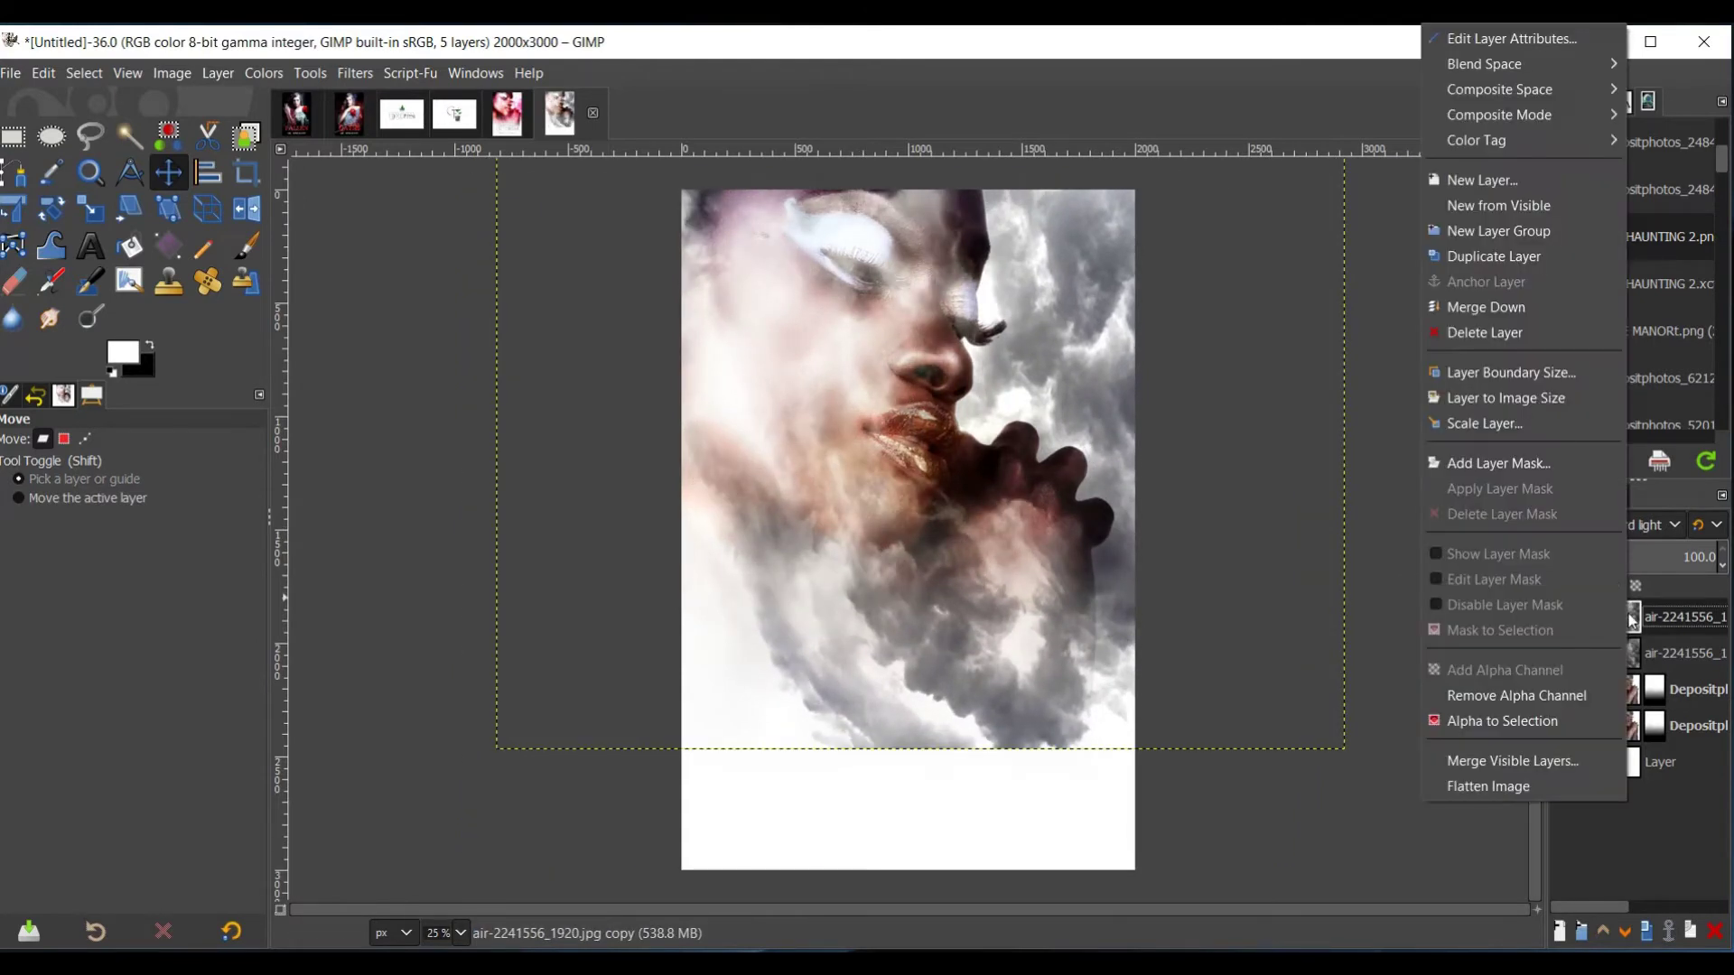
{"action": "left_click", "coordinate": [1472, 460]}
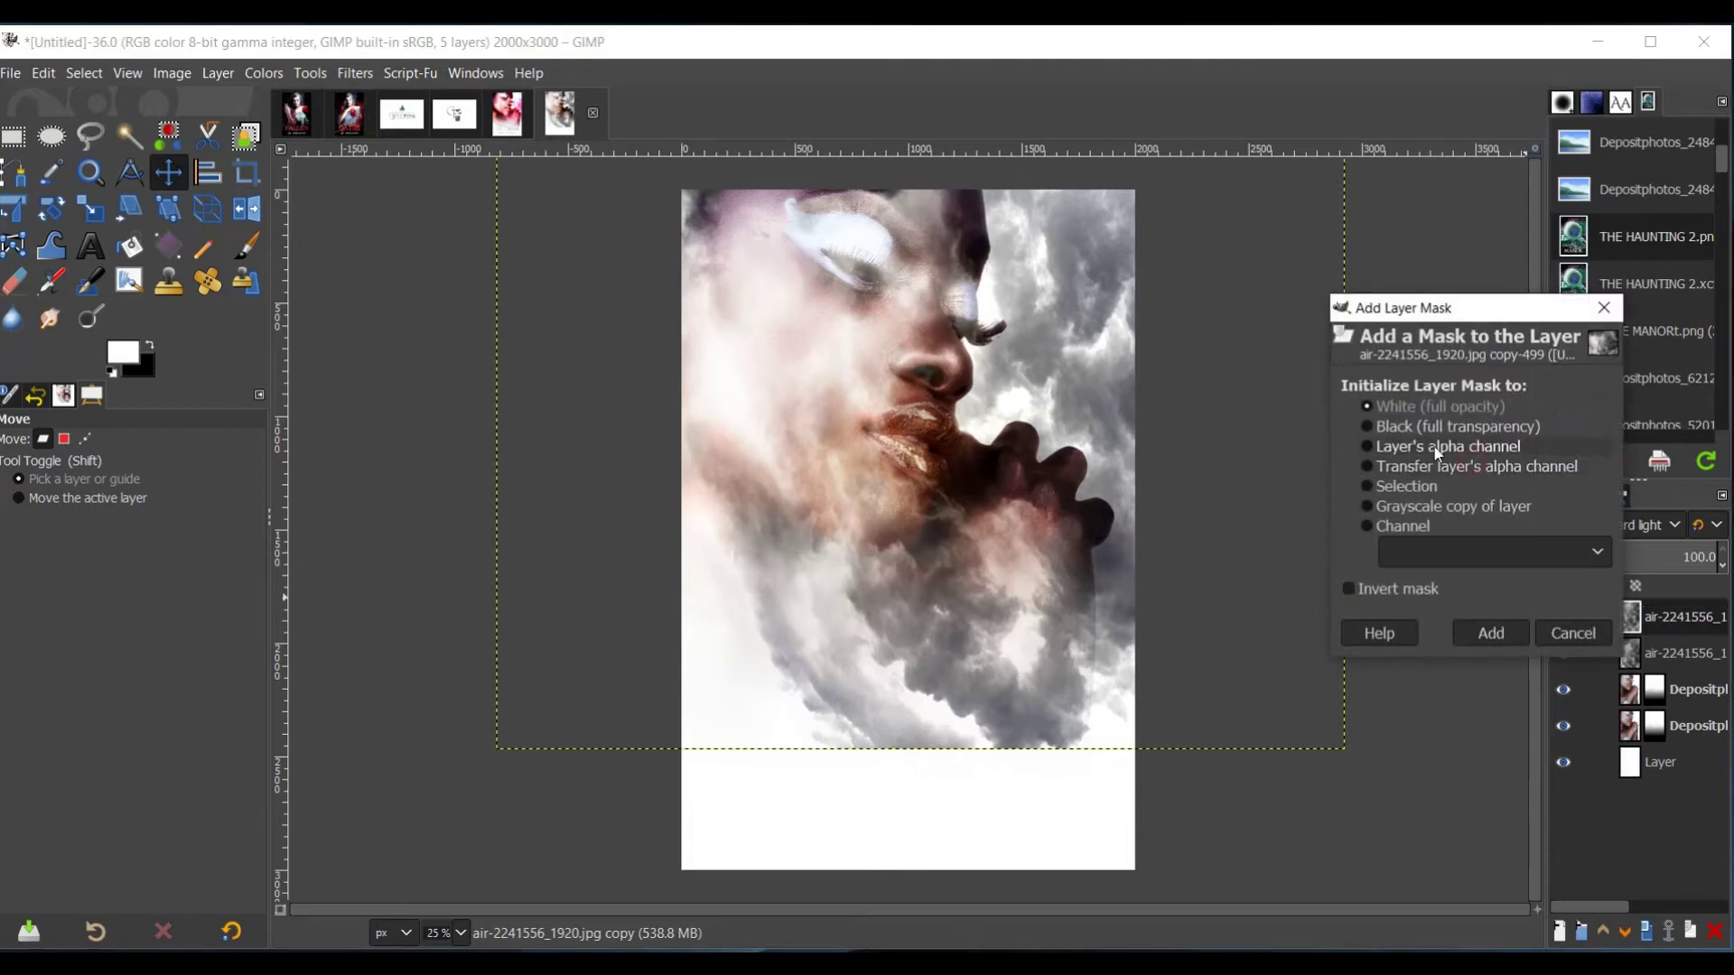
{"action": "left_click", "coordinate": [1495, 636]}
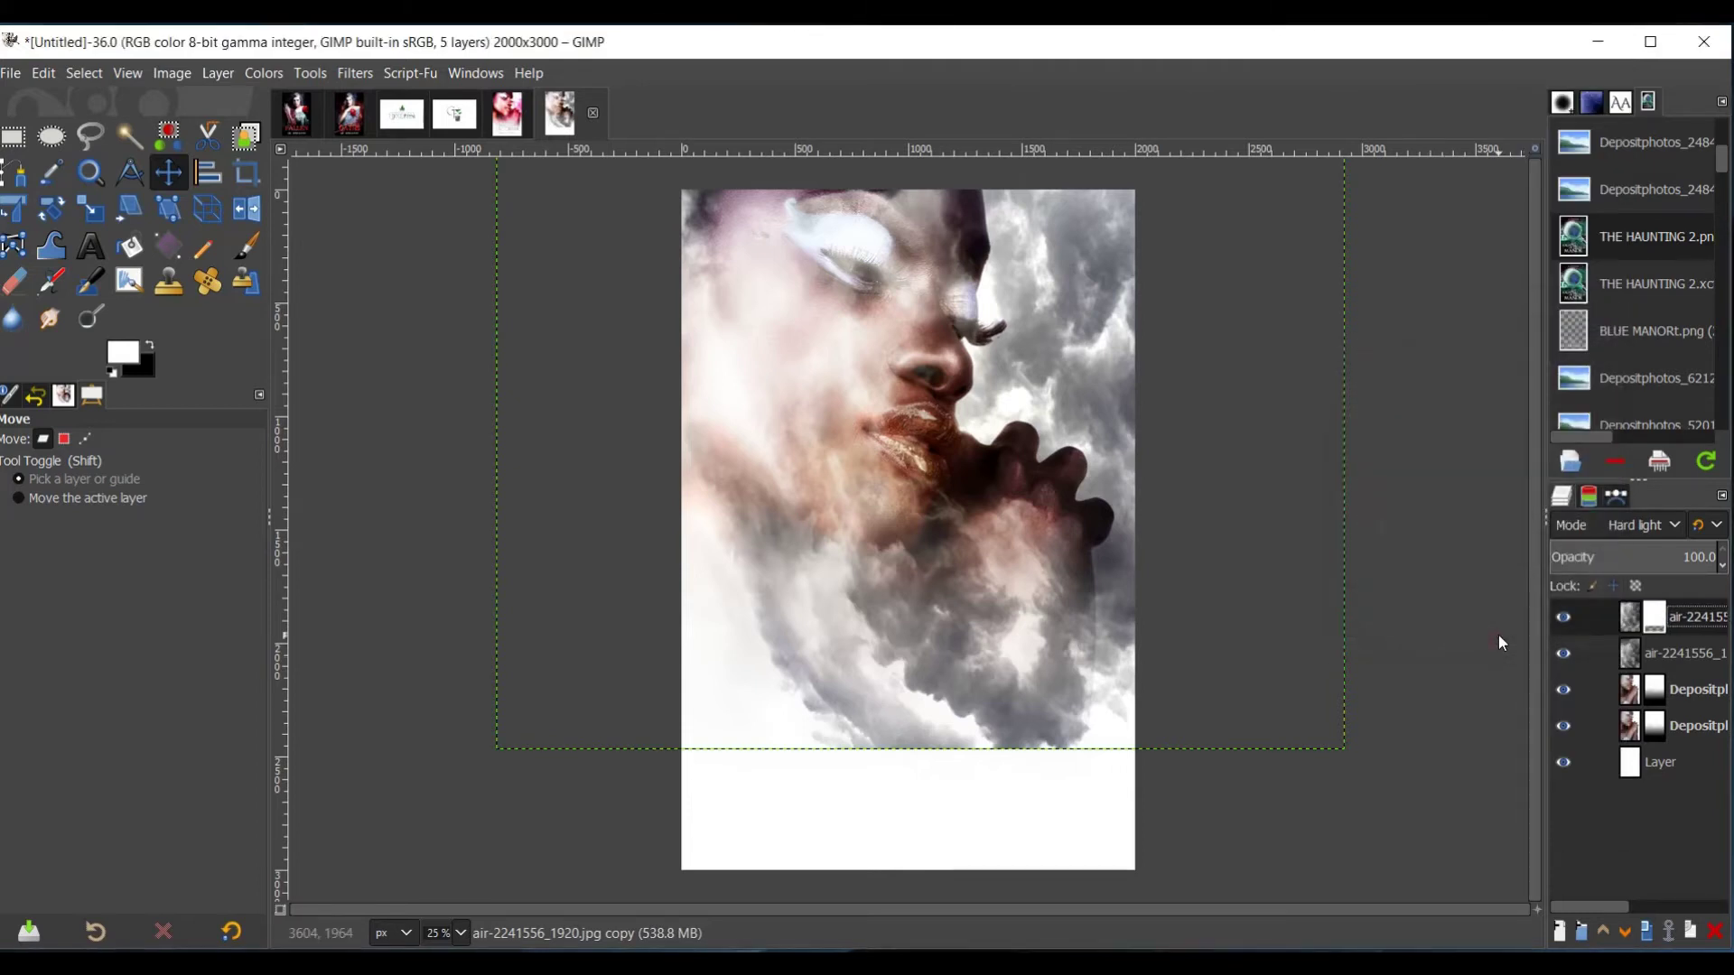
{"action": "left_click", "coordinate": [173, 247]}
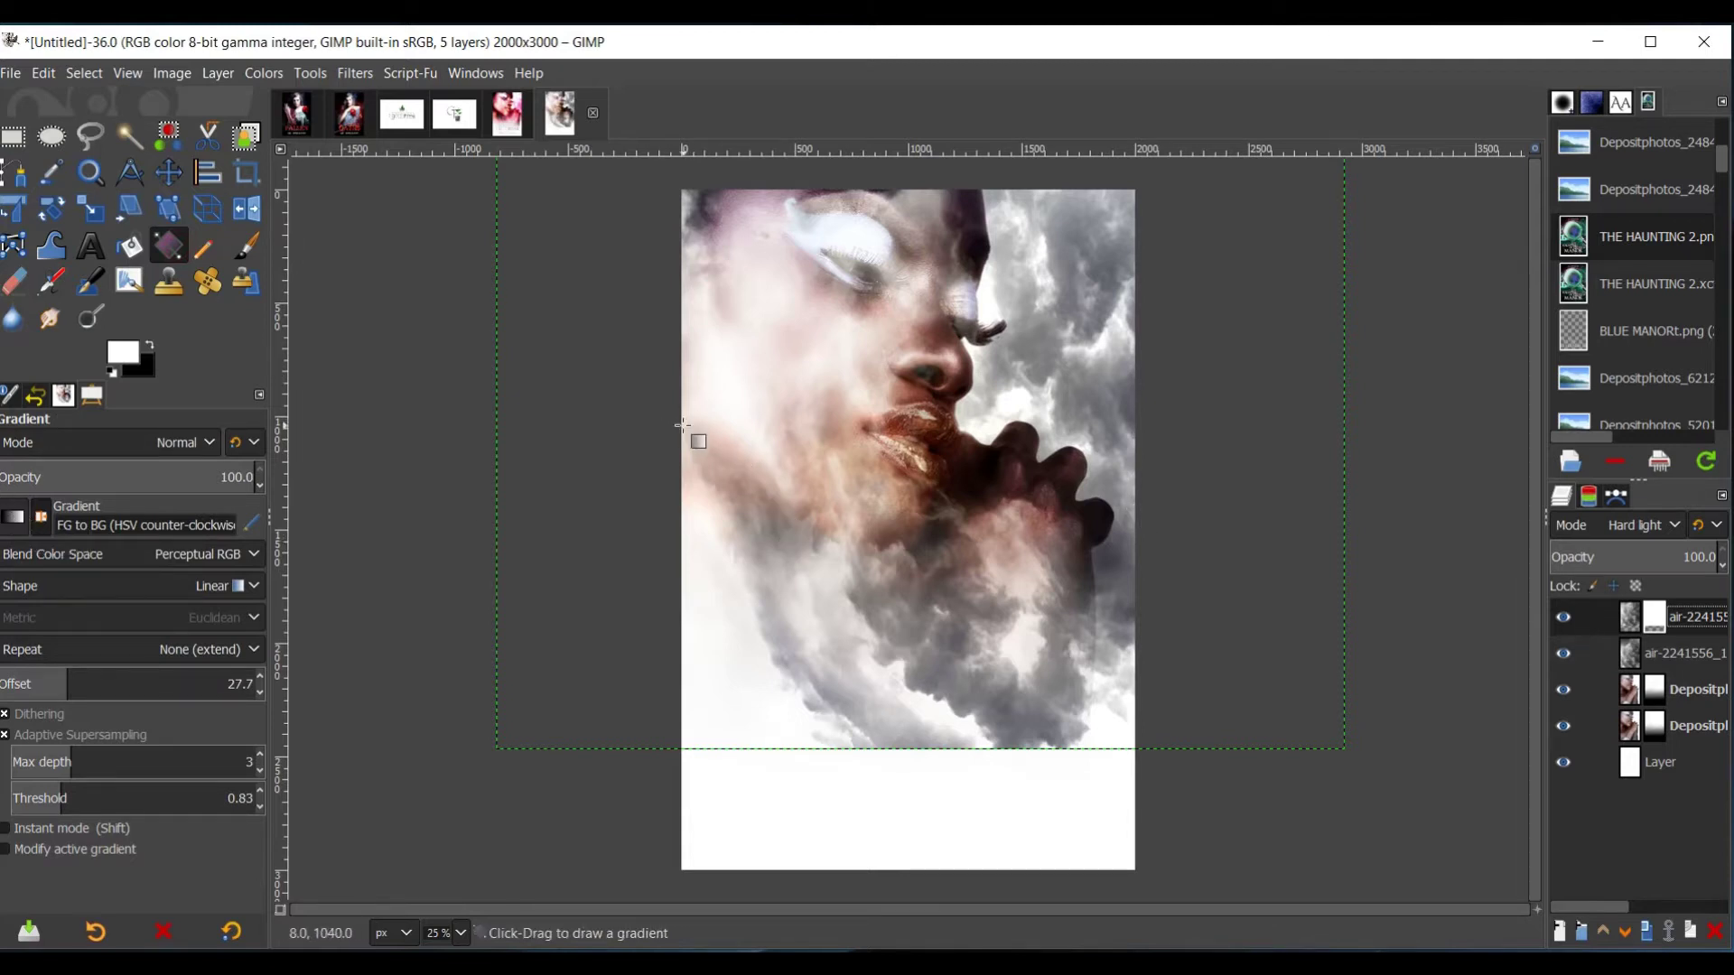
{"action": "left_click_drag", "start_coordinate": [685, 425], "coordinate": [999, 426]}
{"action": "left_click_drag", "start_coordinate": [688, 430], "coordinate": [801, 487]}
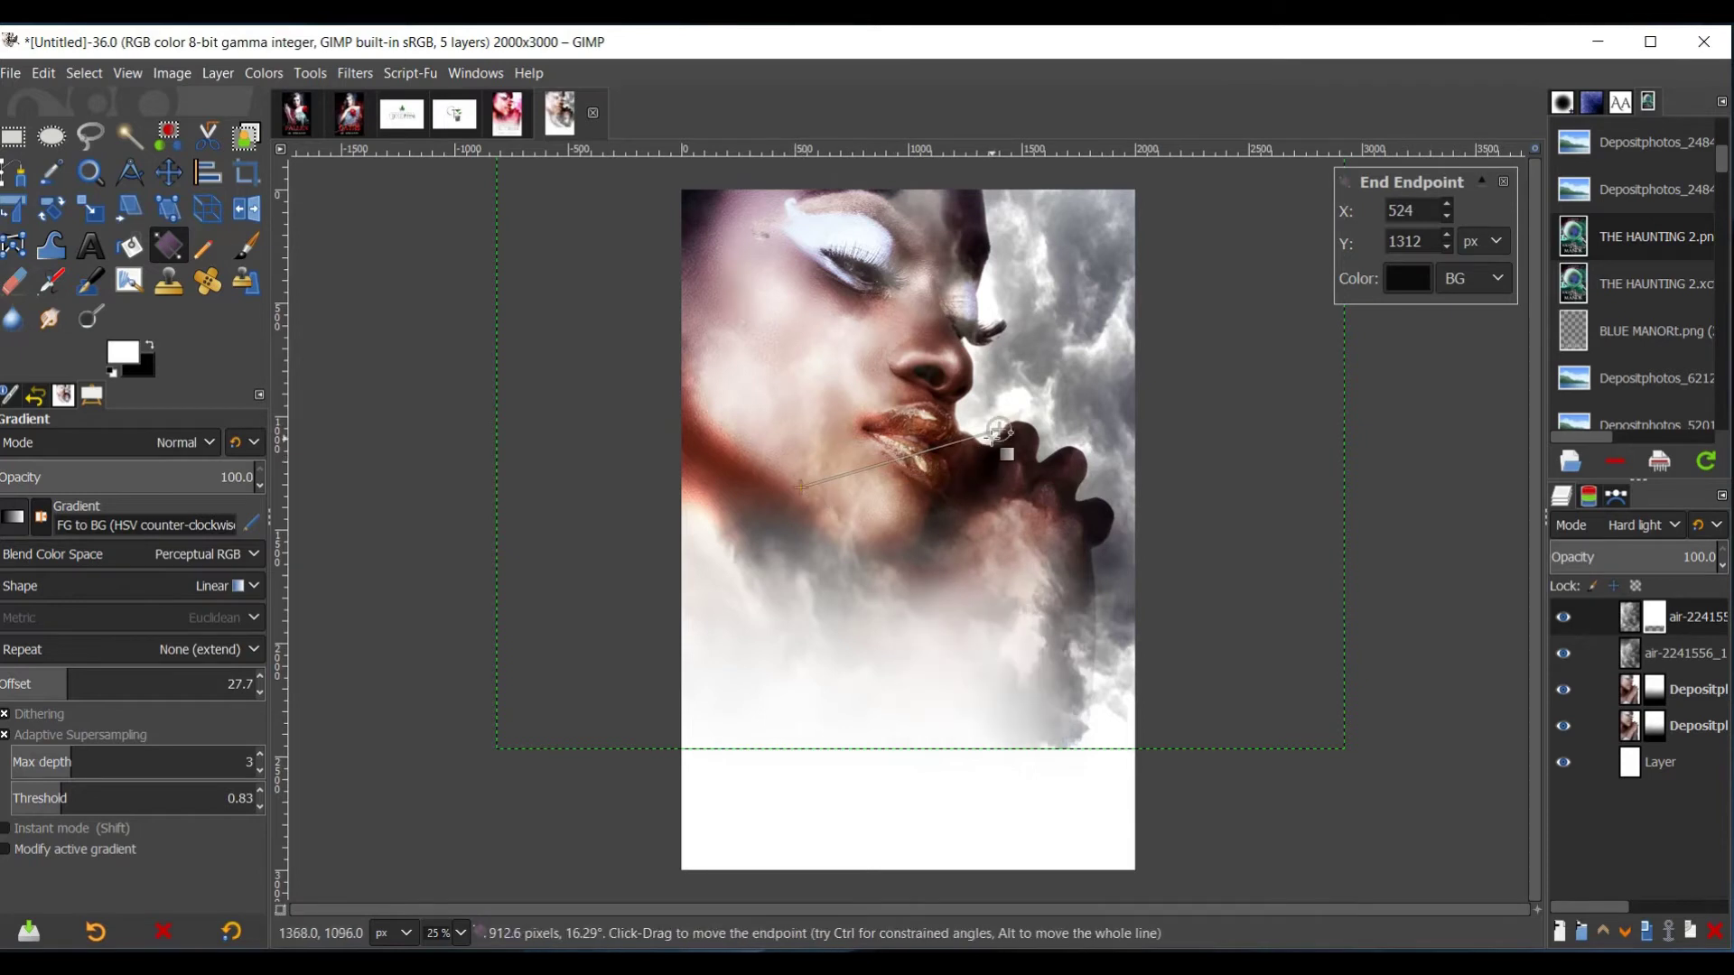
{"action": "left_click", "coordinate": [997, 426]}
{"action": "left_click", "coordinate": [246, 245]}
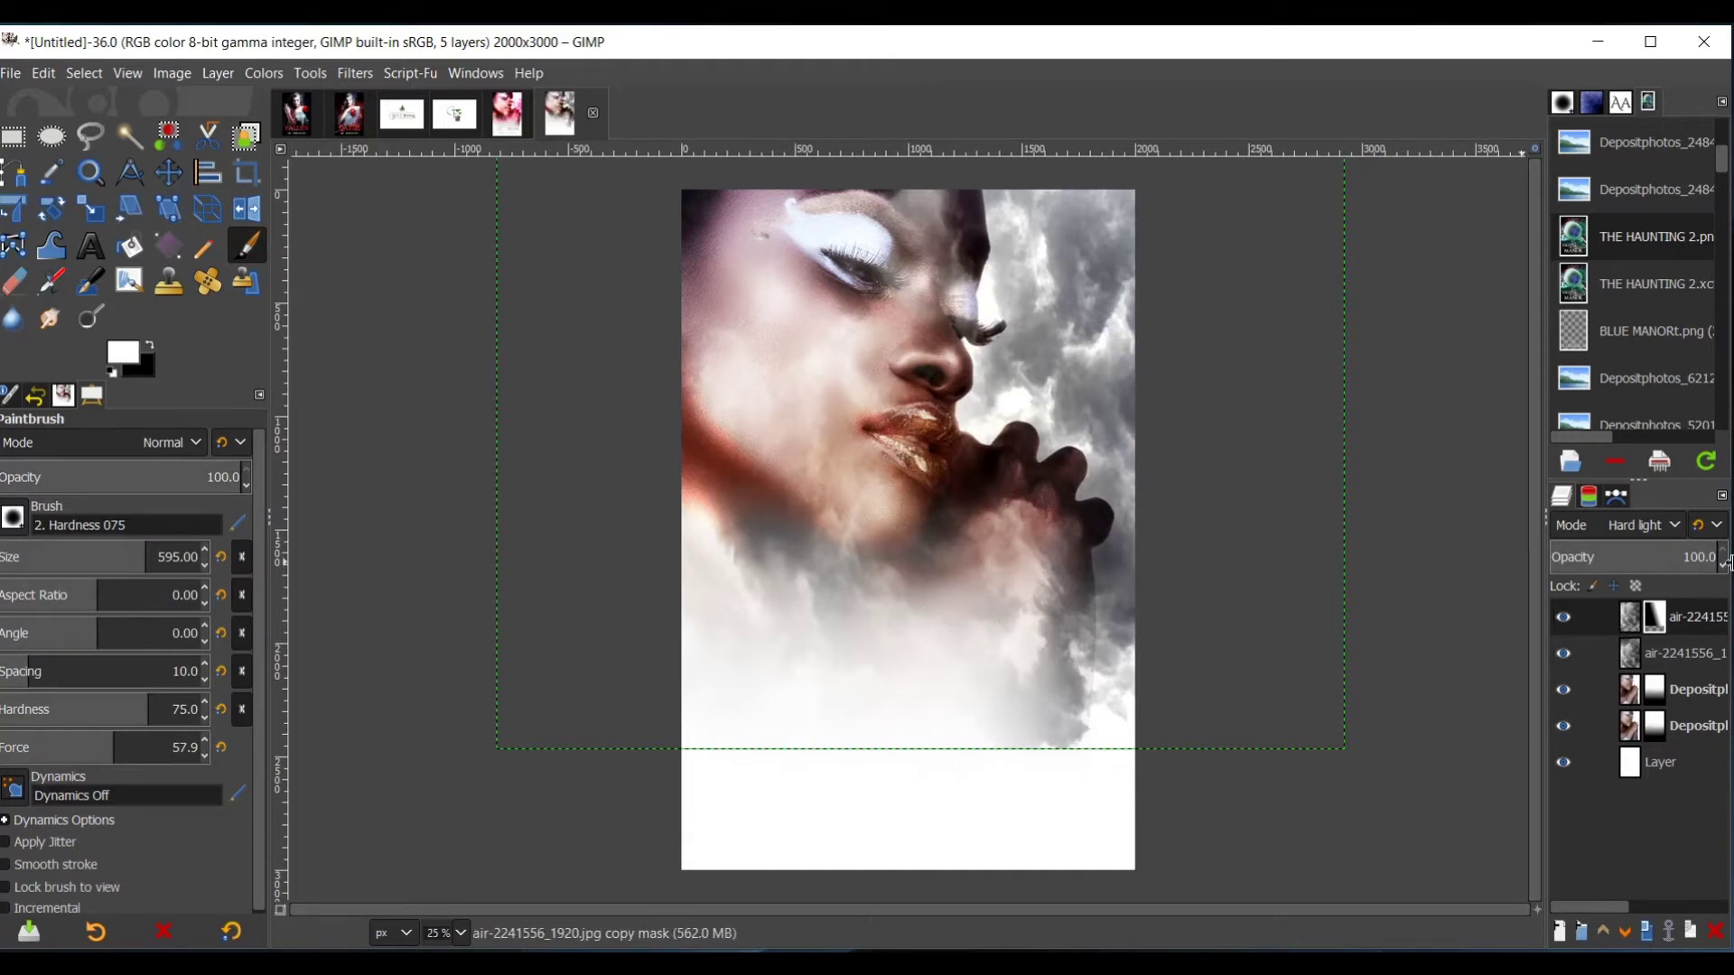
- Apply the layer mask permanently to the hard-light cloud layer
{"action": "right_click", "coordinate": [1627, 619]}
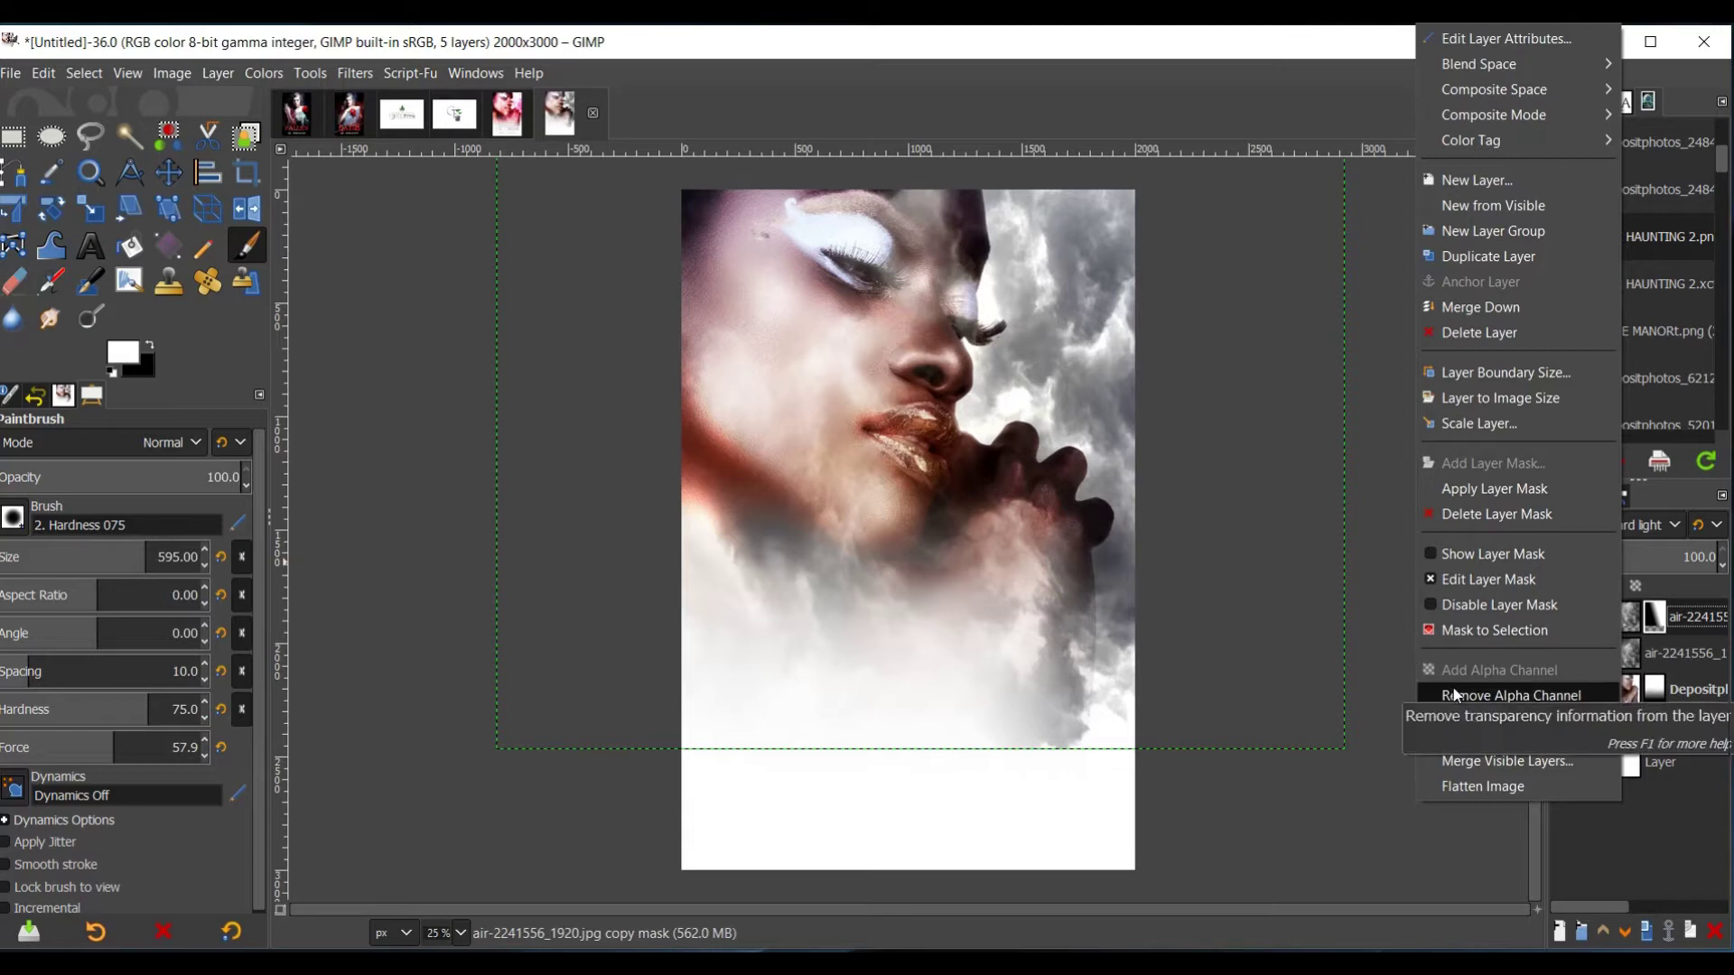
{"action": "left_click", "coordinate": [1389, 567]}
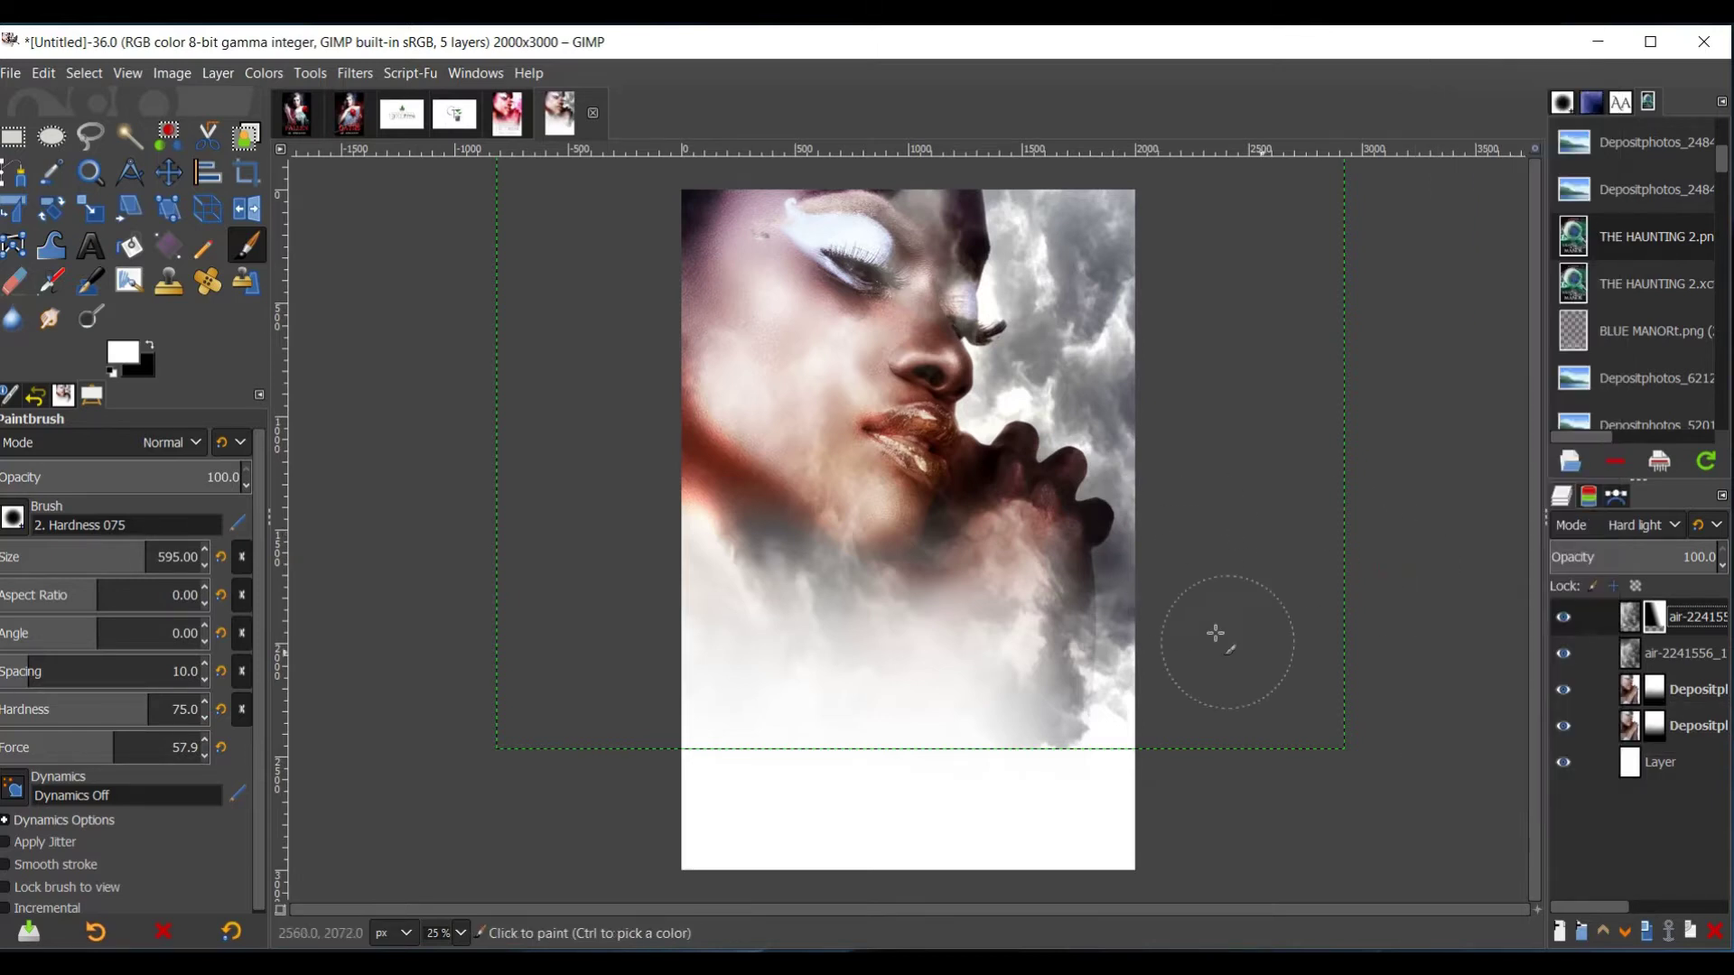
{"action": "right_click", "coordinate": [1627, 617]}
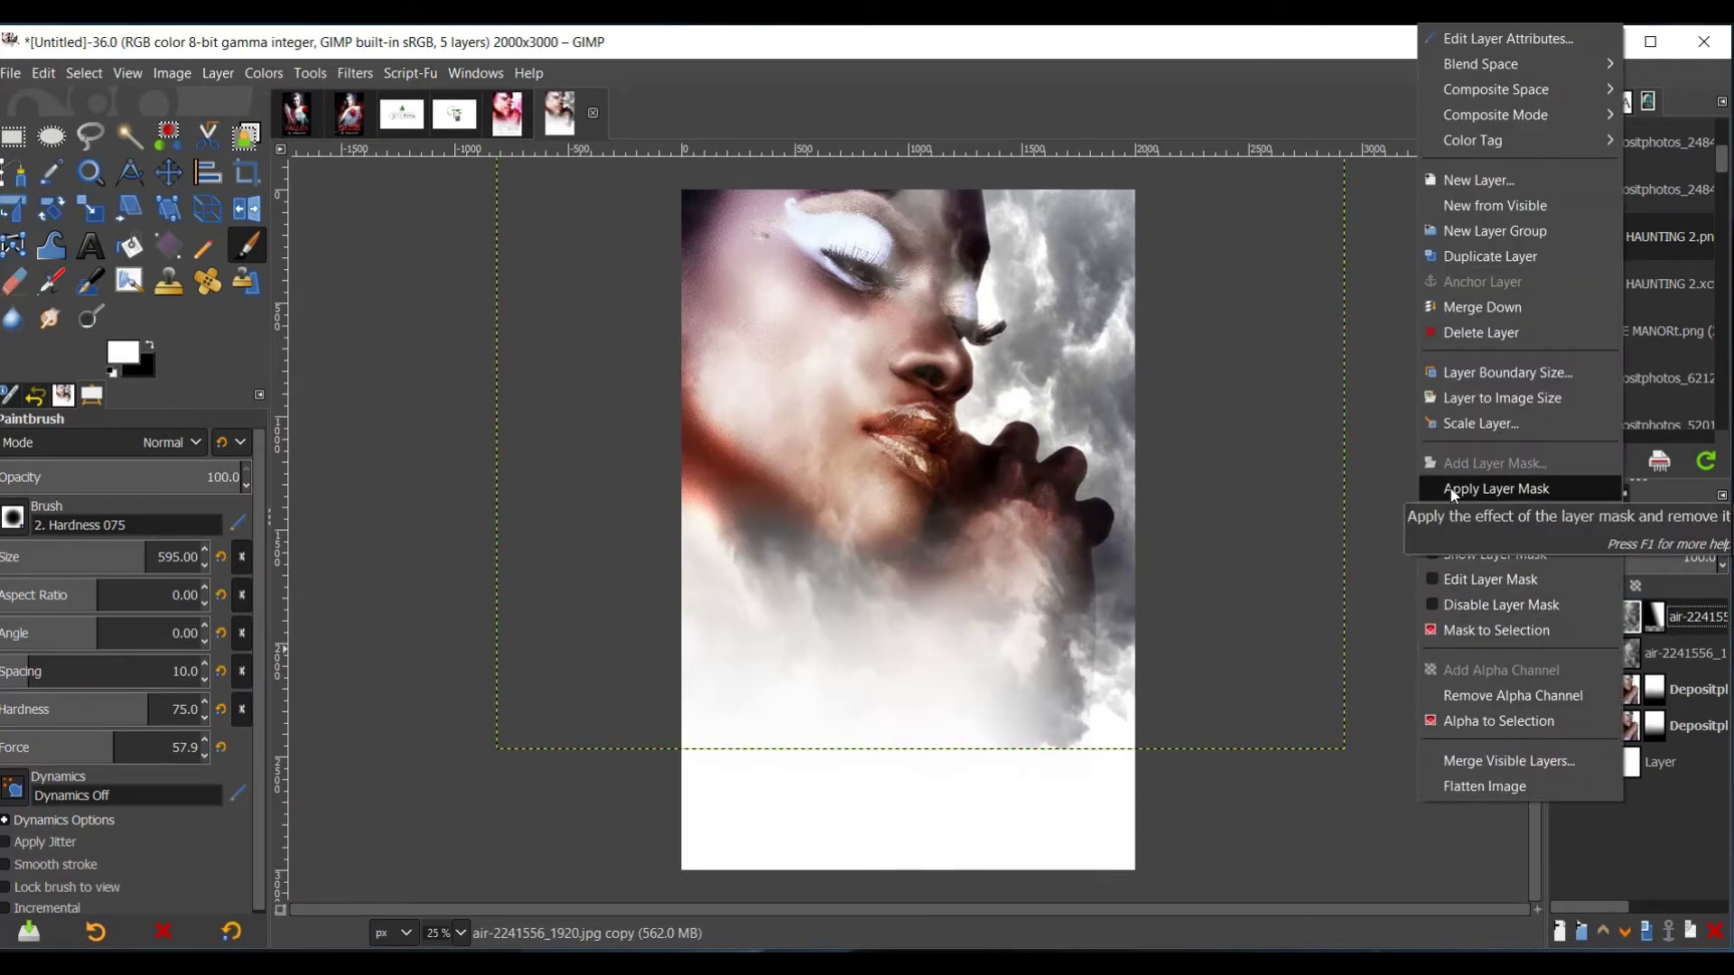
{"action": "left_click", "coordinate": [1451, 490]}
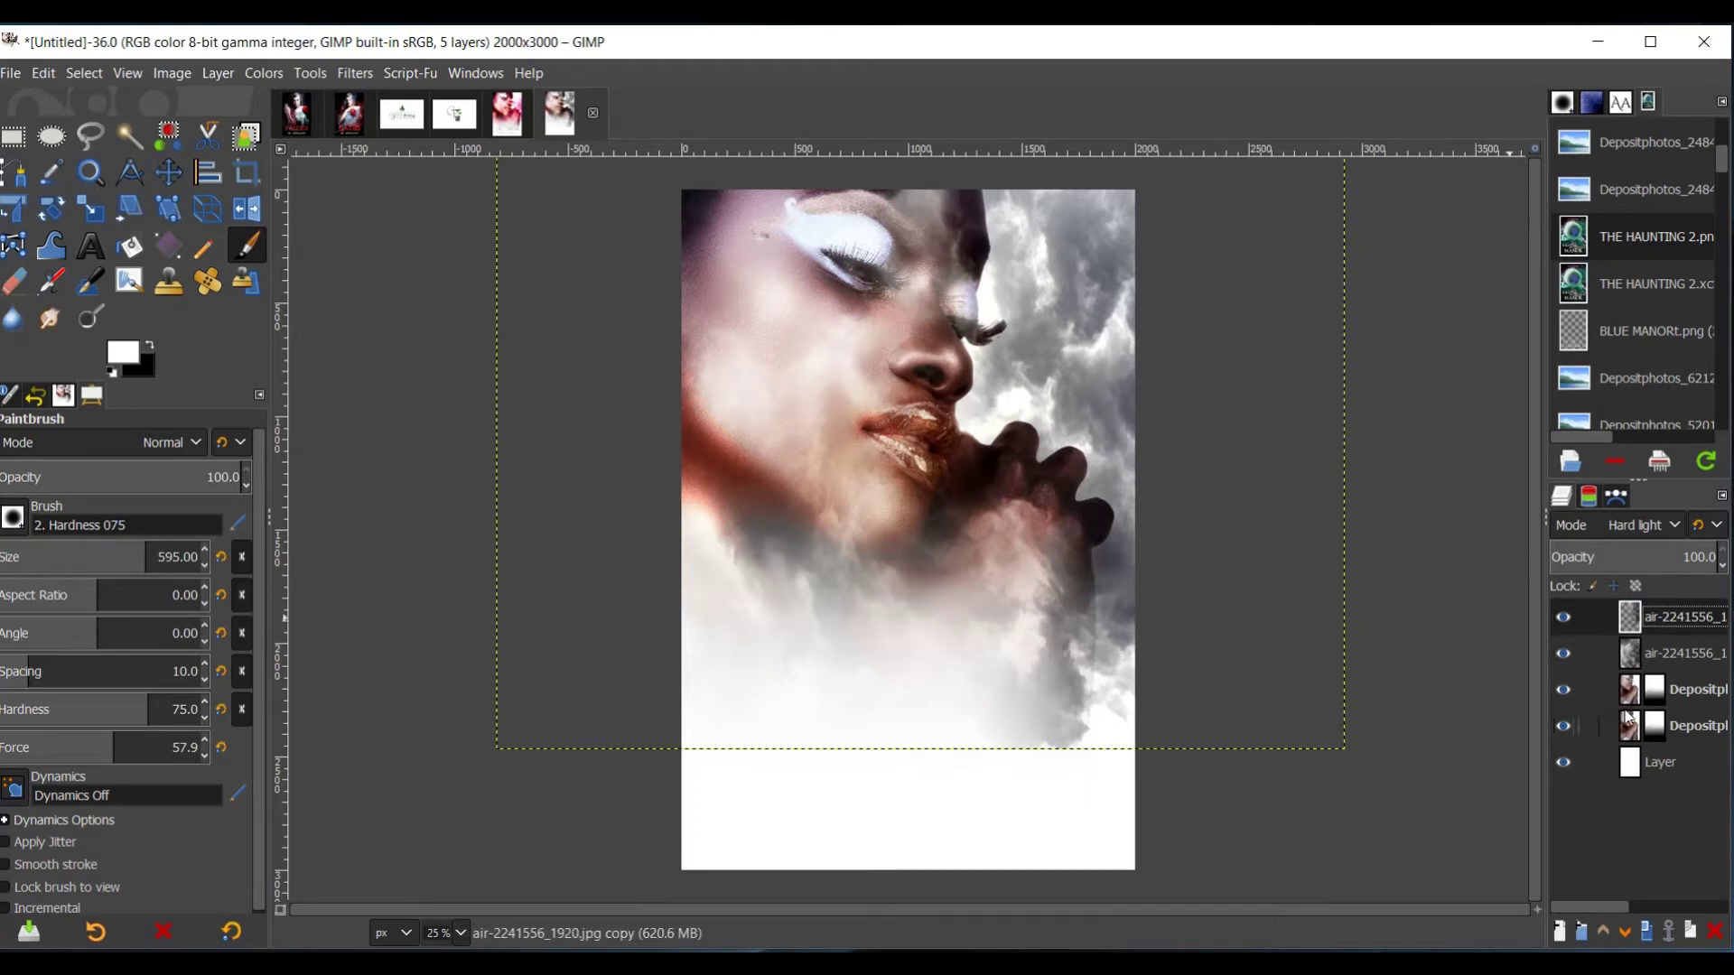
- Add a new white mask to the top cloud layer with a gradient fading clouds toward the bottom
{"action": "left_click", "coordinate": [1593, 726]}
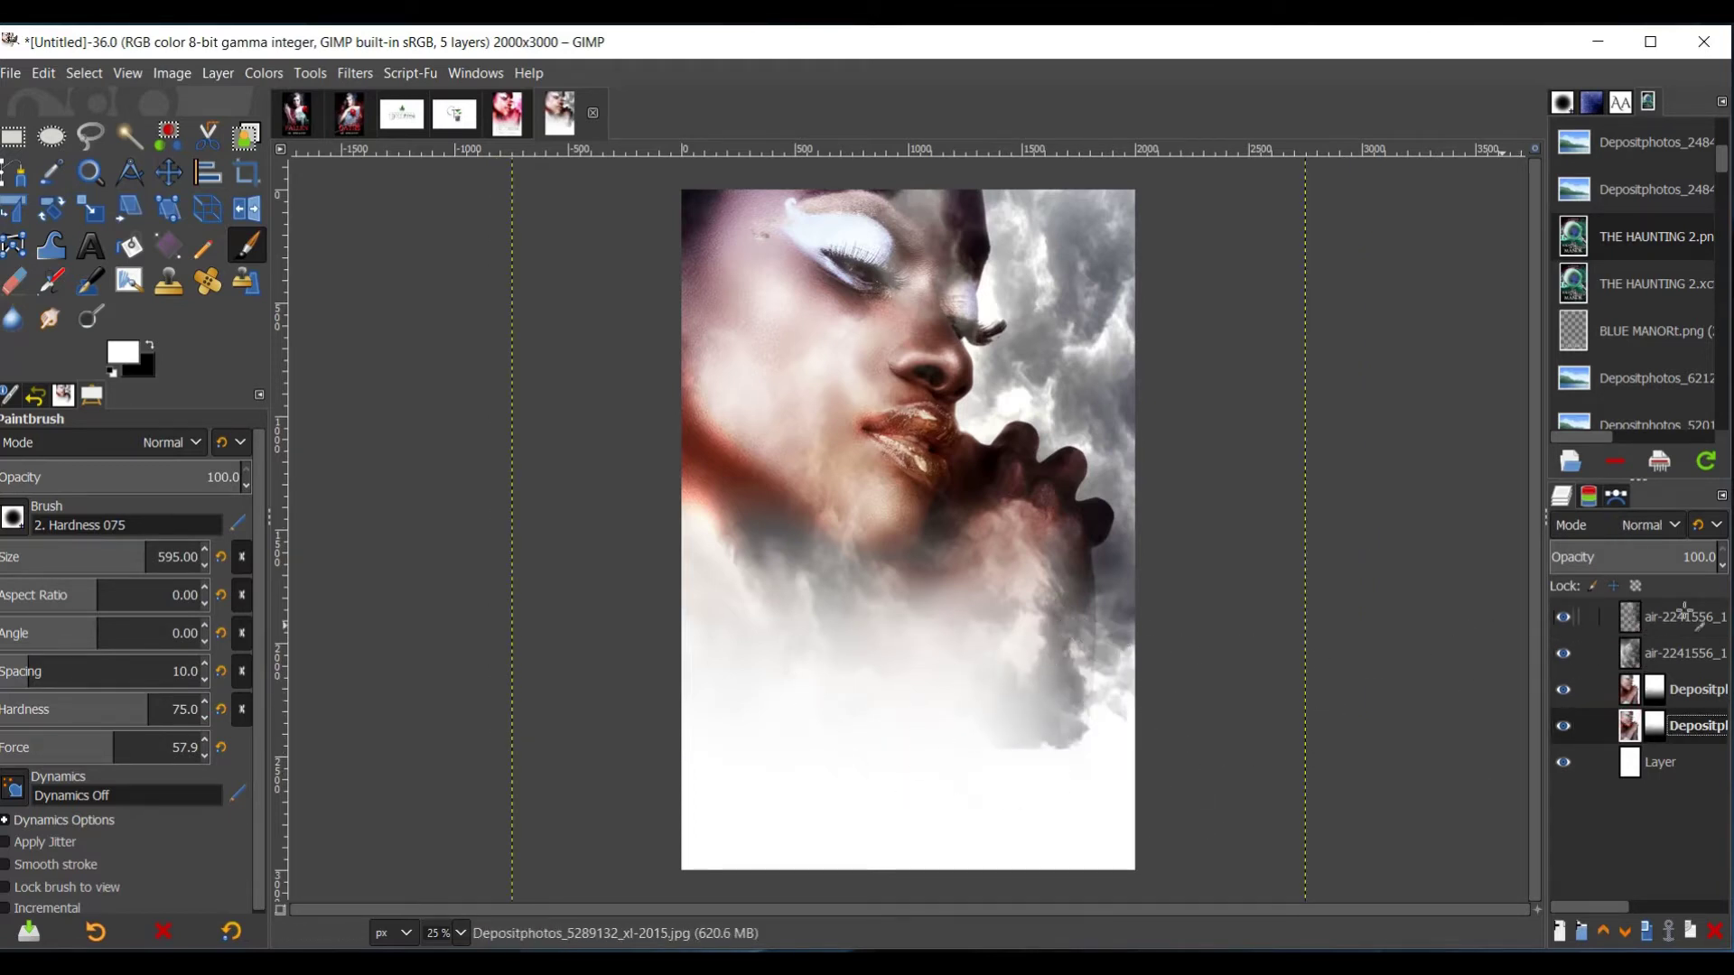
{"action": "left_click", "coordinate": [1632, 628]}
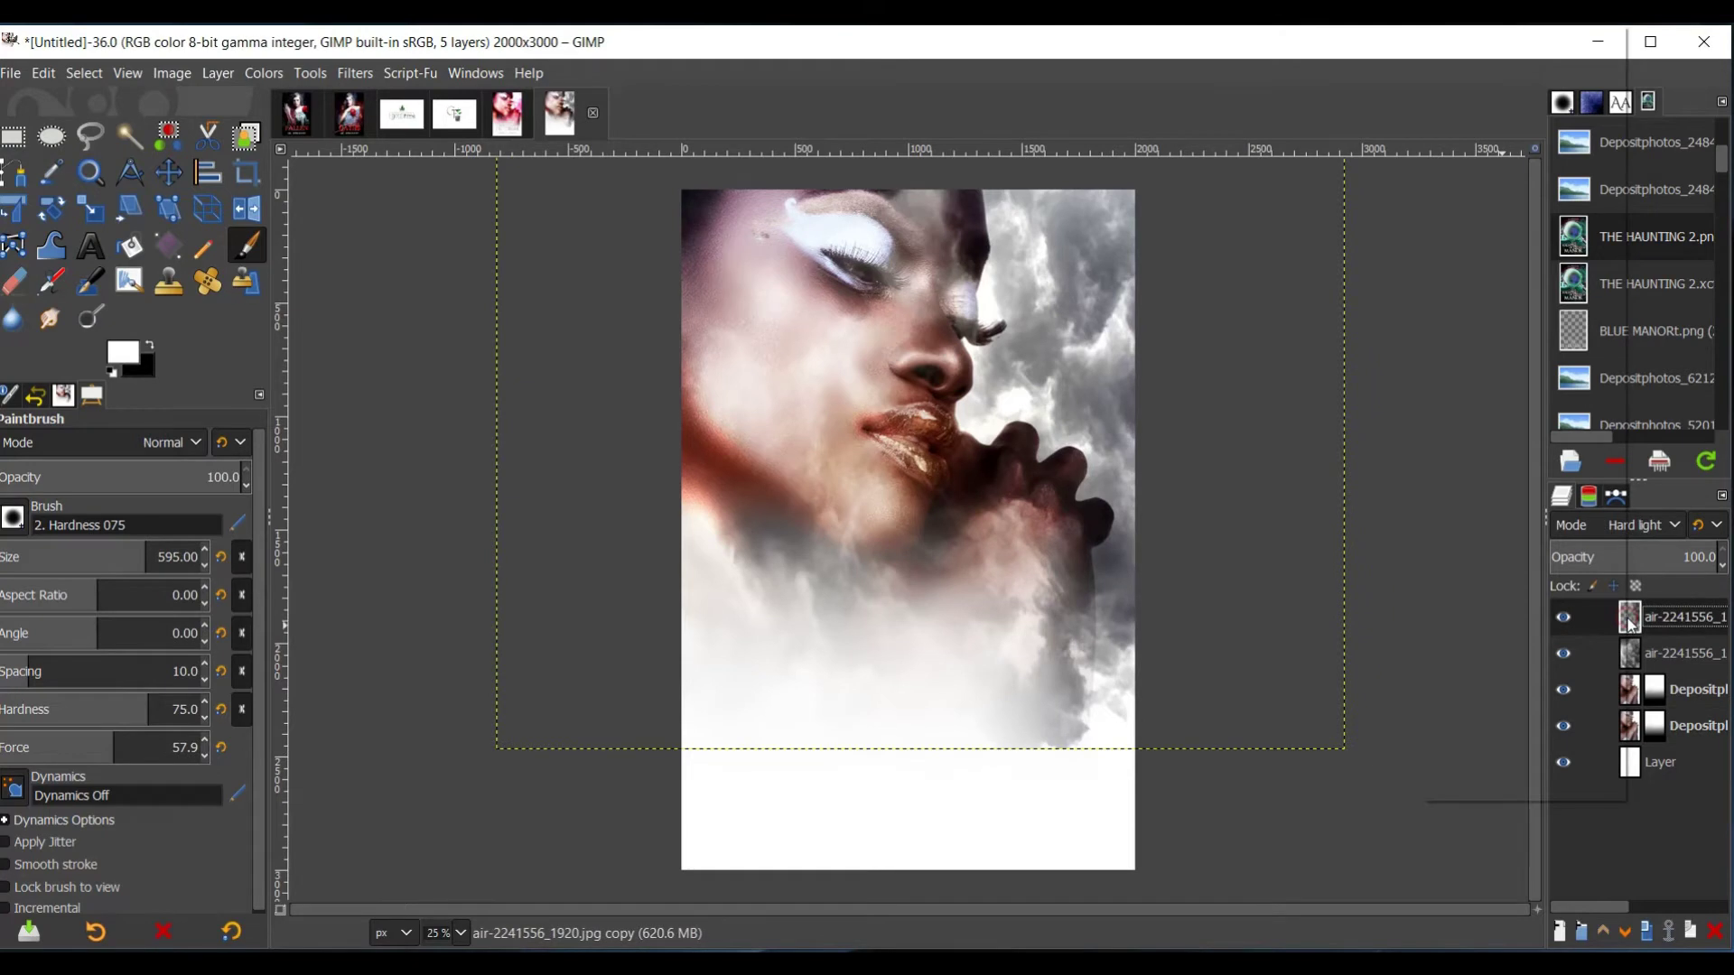
{"action": "right_click", "coordinate": [1631, 624]}
{"action": "left_click", "coordinate": [1482, 464]}
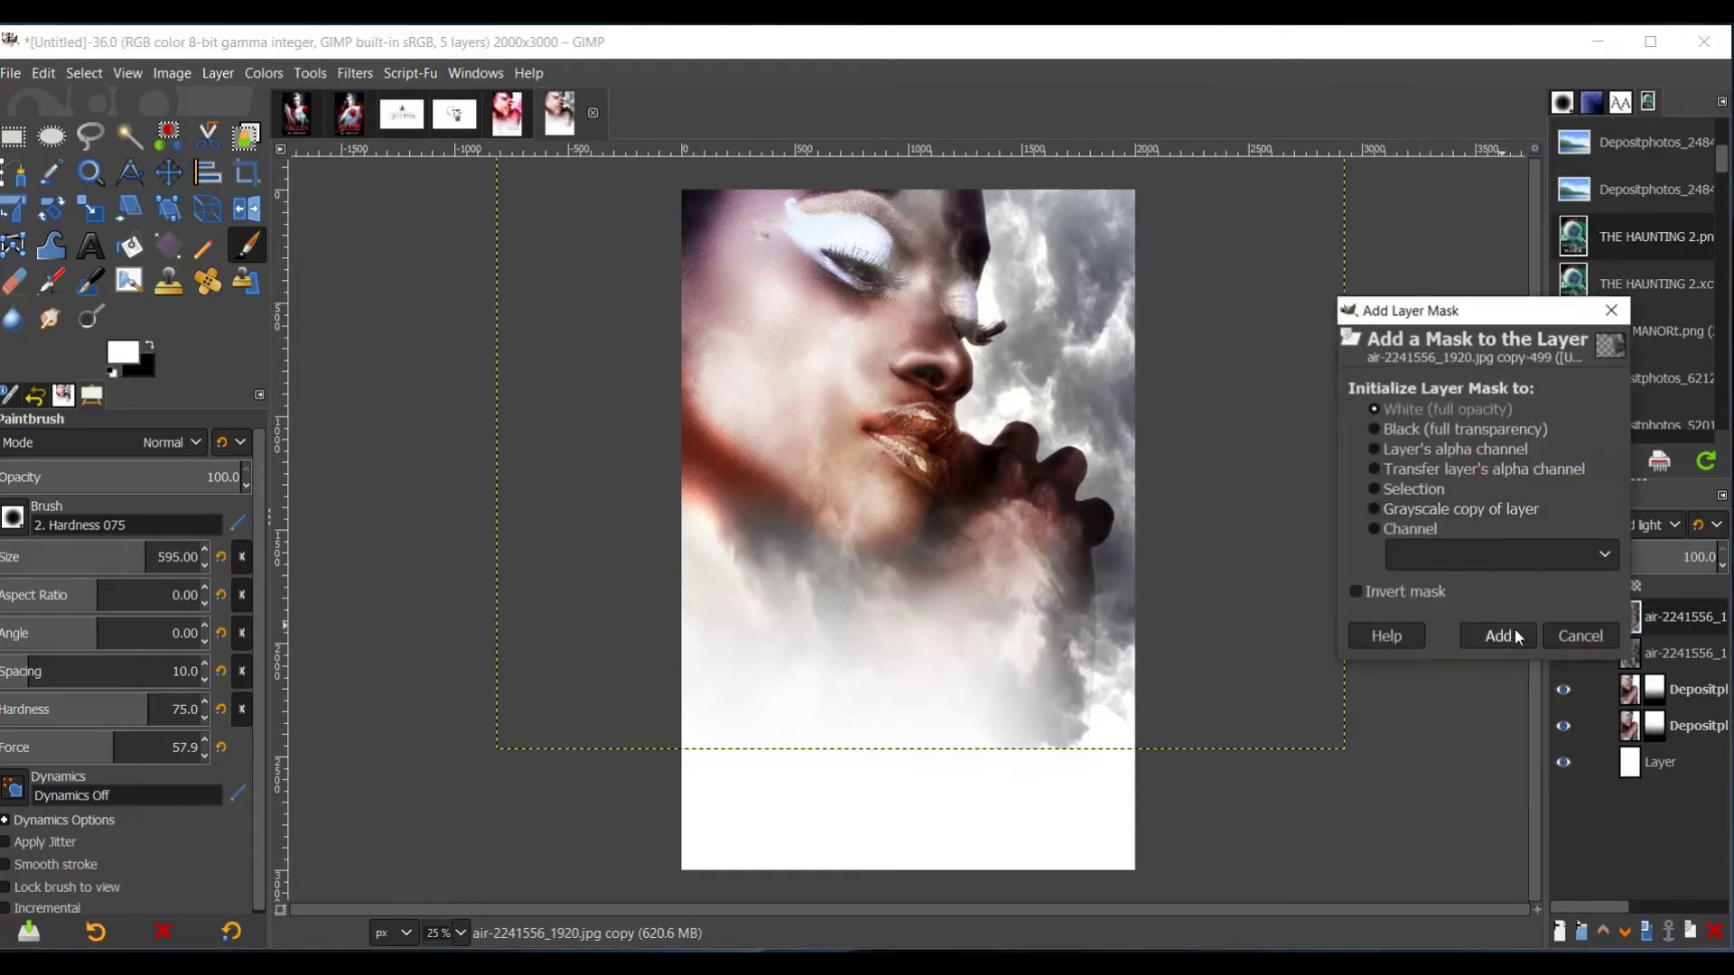
{"action": "left_click", "coordinate": [1479, 638]}
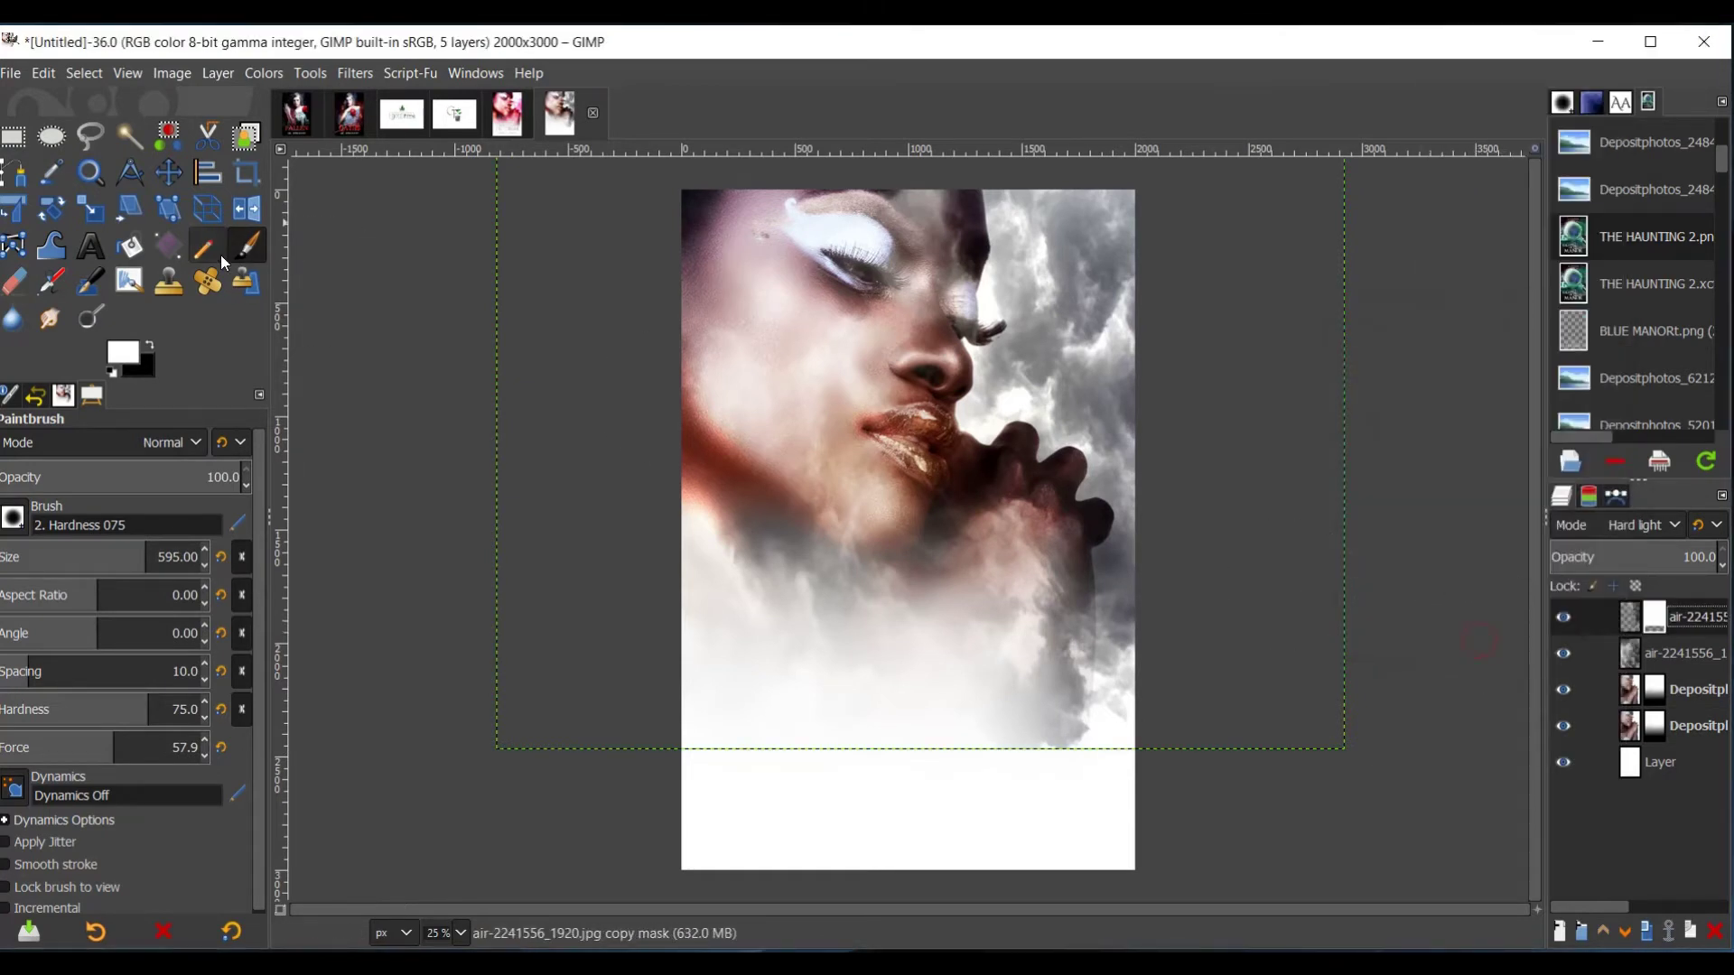
{"action": "key", "text": "g"}
{"action": "left_click_drag", "start_coordinate": [1081, 725], "coordinate": [1065, 594]}
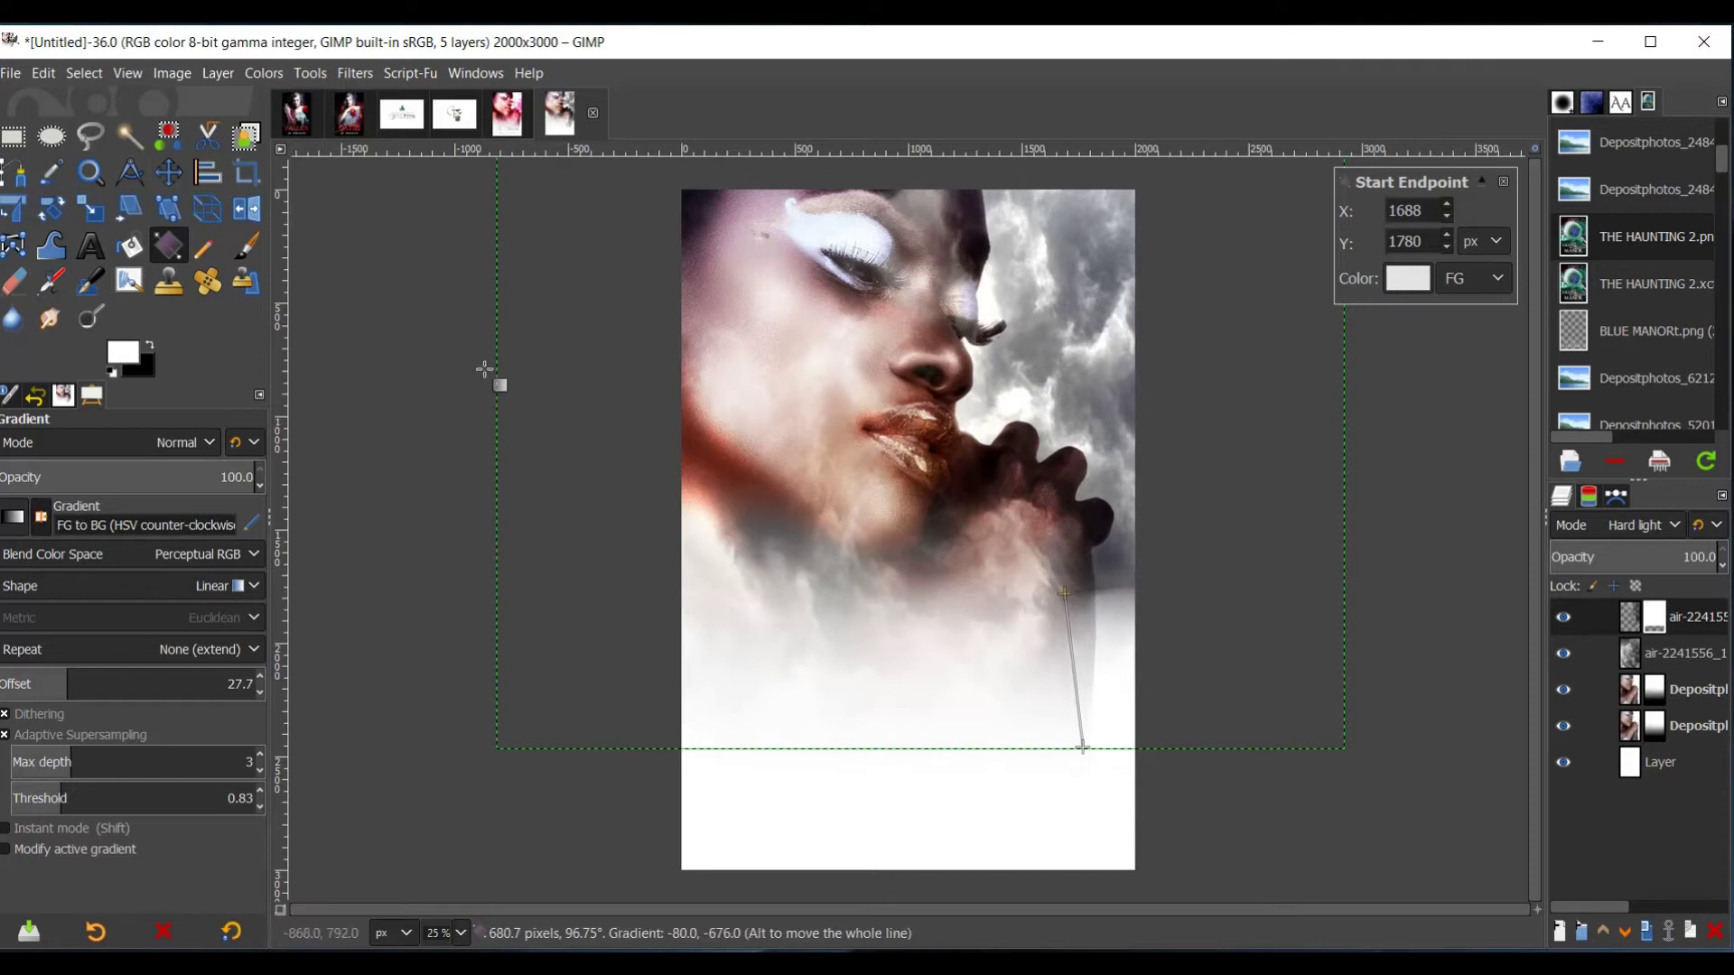
{"action": "key", "text": "p"}
- Smudge and erase the cloud mask to clear clouds from around the eye and nose
{"action": "left_click", "coordinate": [50, 317]}
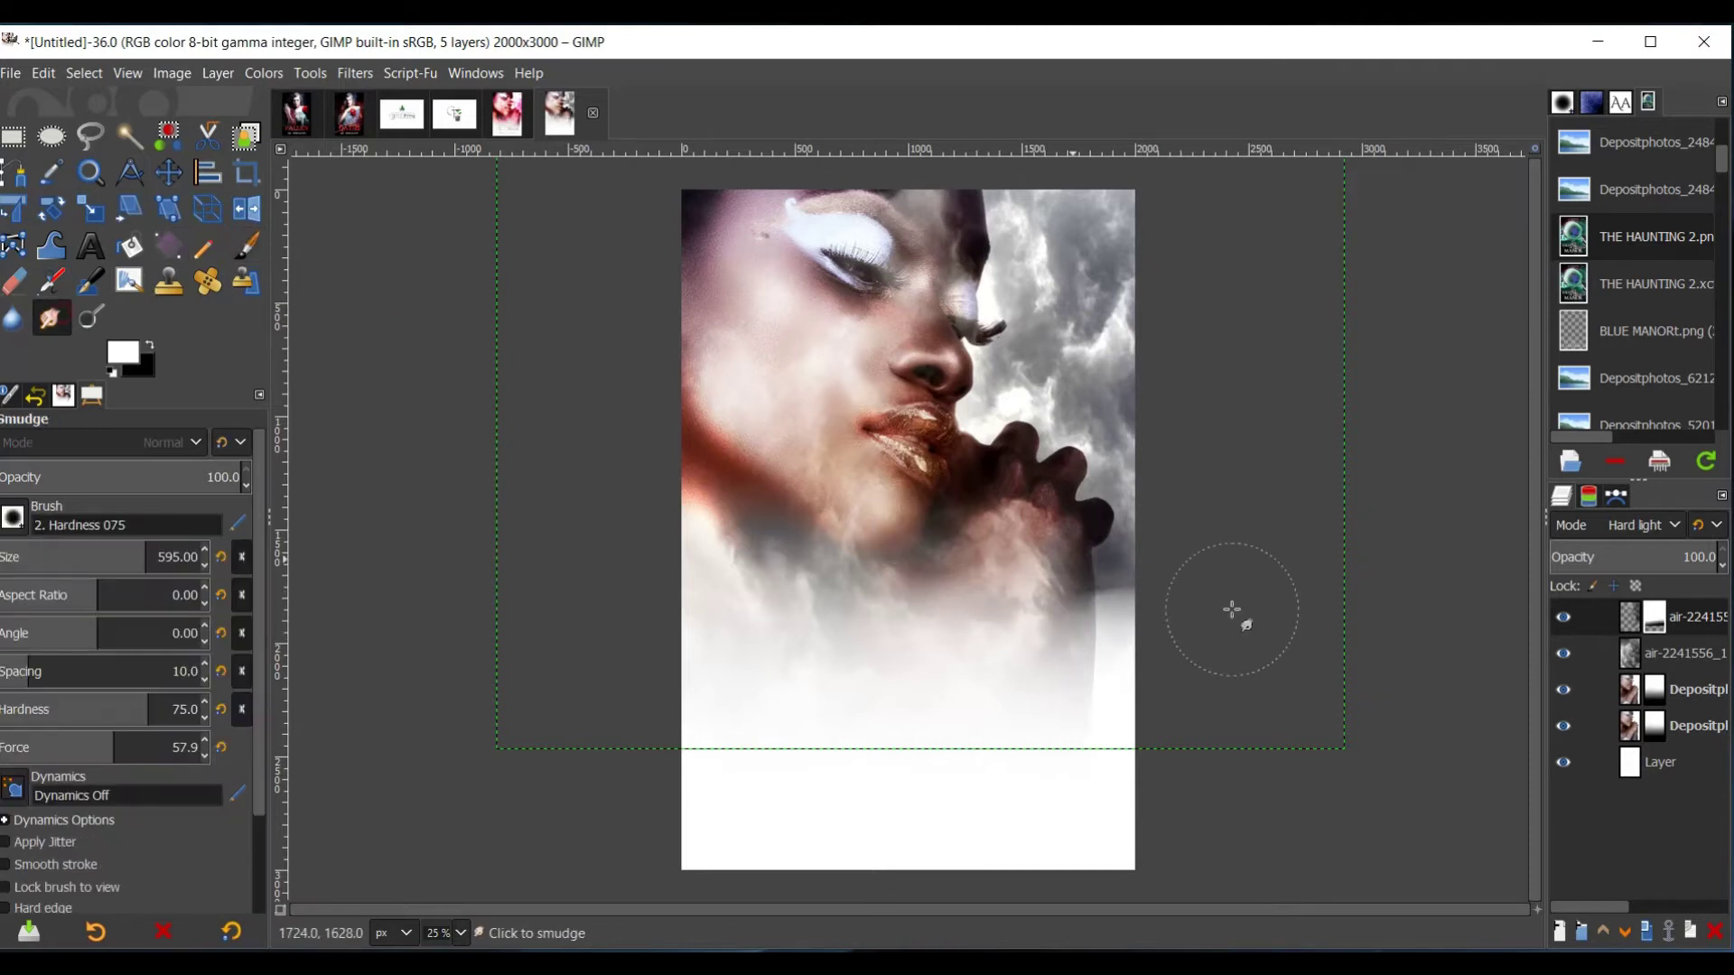
{"action": "mouse_move", "coordinate": [1038, 614]}
{"action": "left_mouse_down"}
{"action": "mouse_move", "coordinate": [1065, 581]}
{"action": "mouse_move", "coordinate": [1106, 646]}
{"action": "left_mouse_up"}
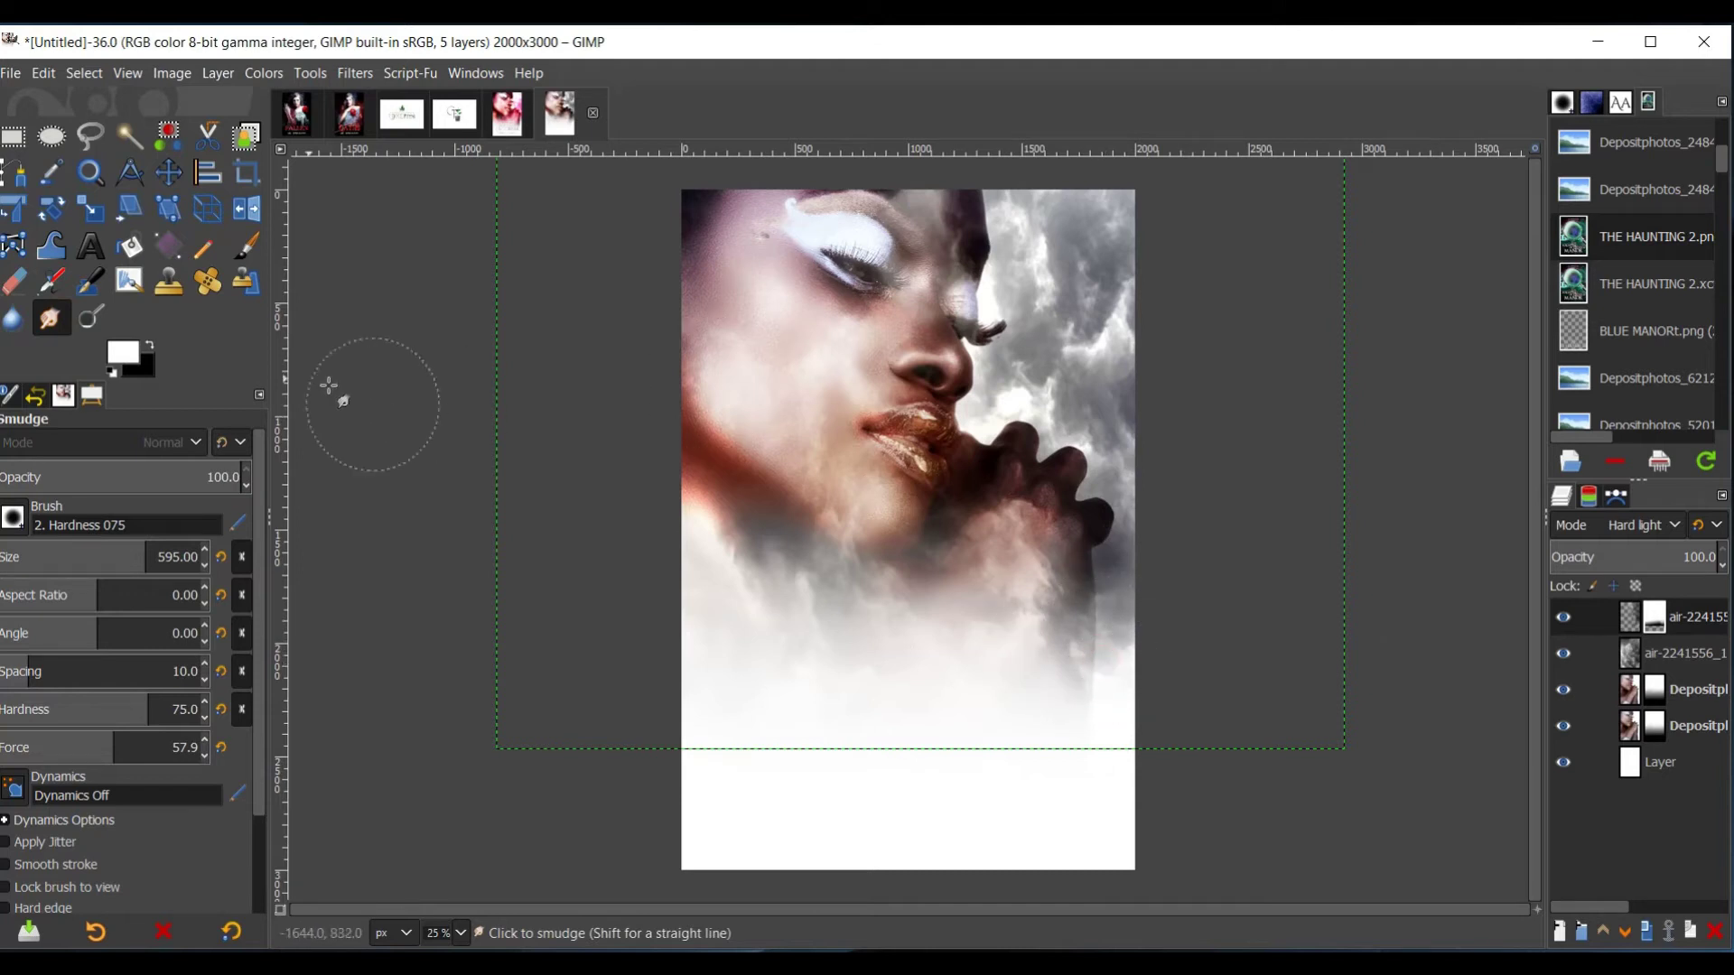
{"action": "key", "text": "shift+e"}
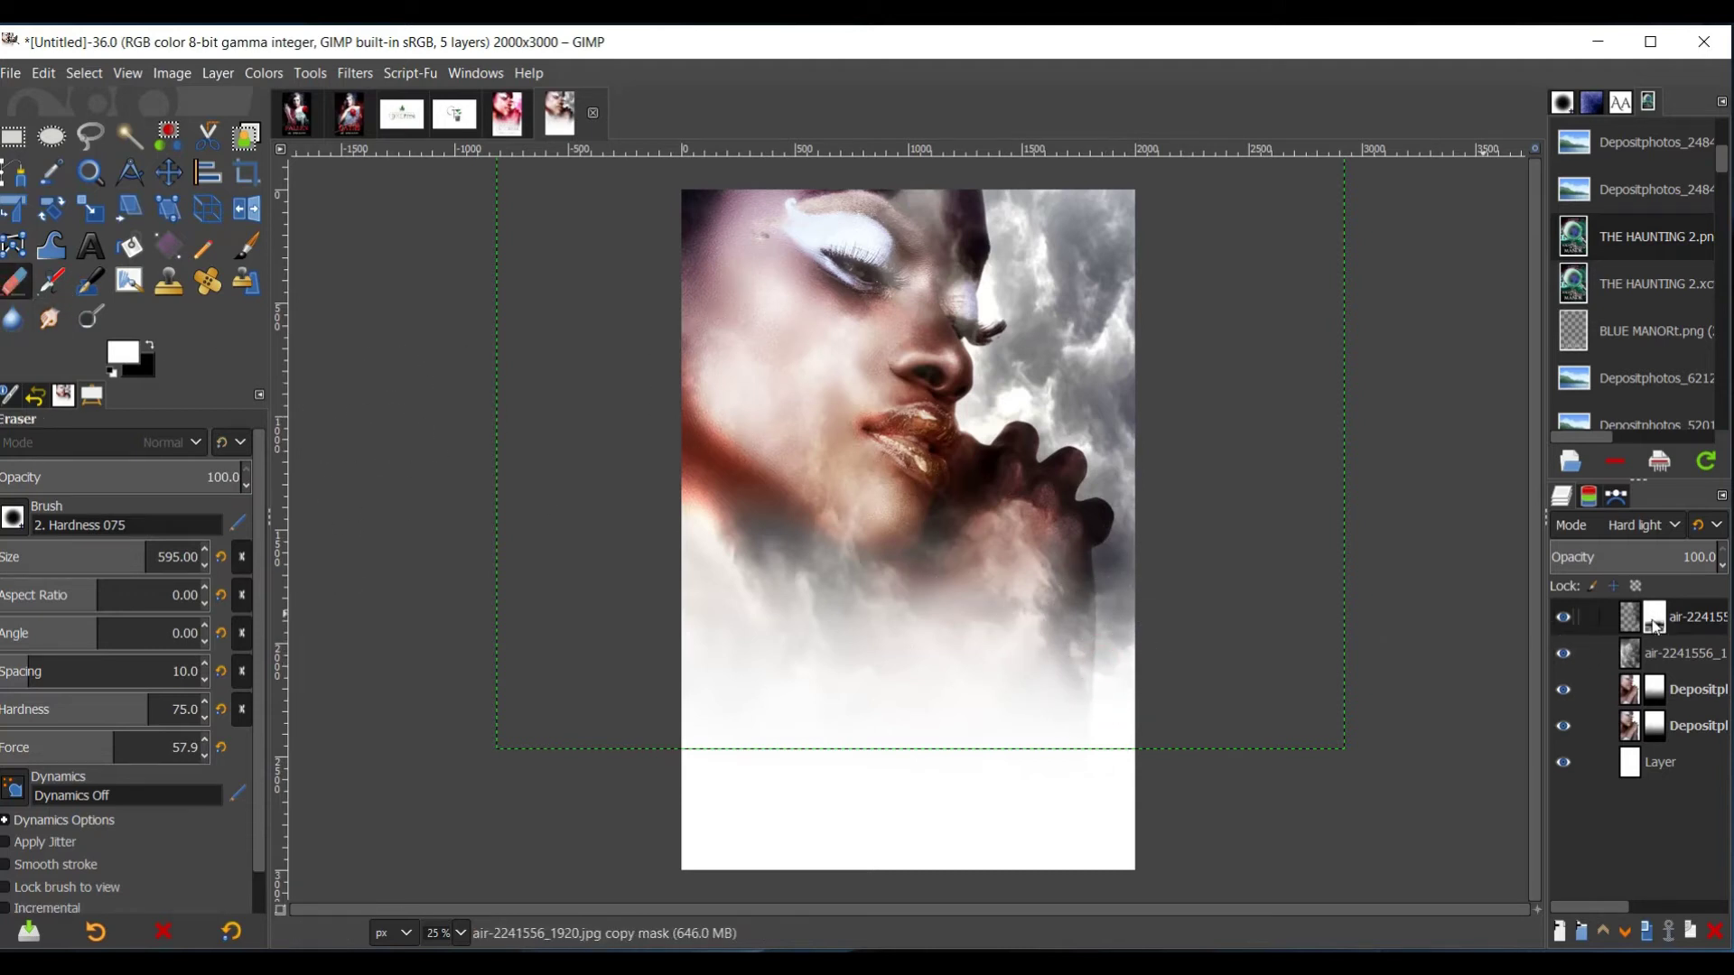
{"action": "left_click", "coordinate": [1562, 617]}
{"action": "left_click", "coordinate": [1562, 617]}
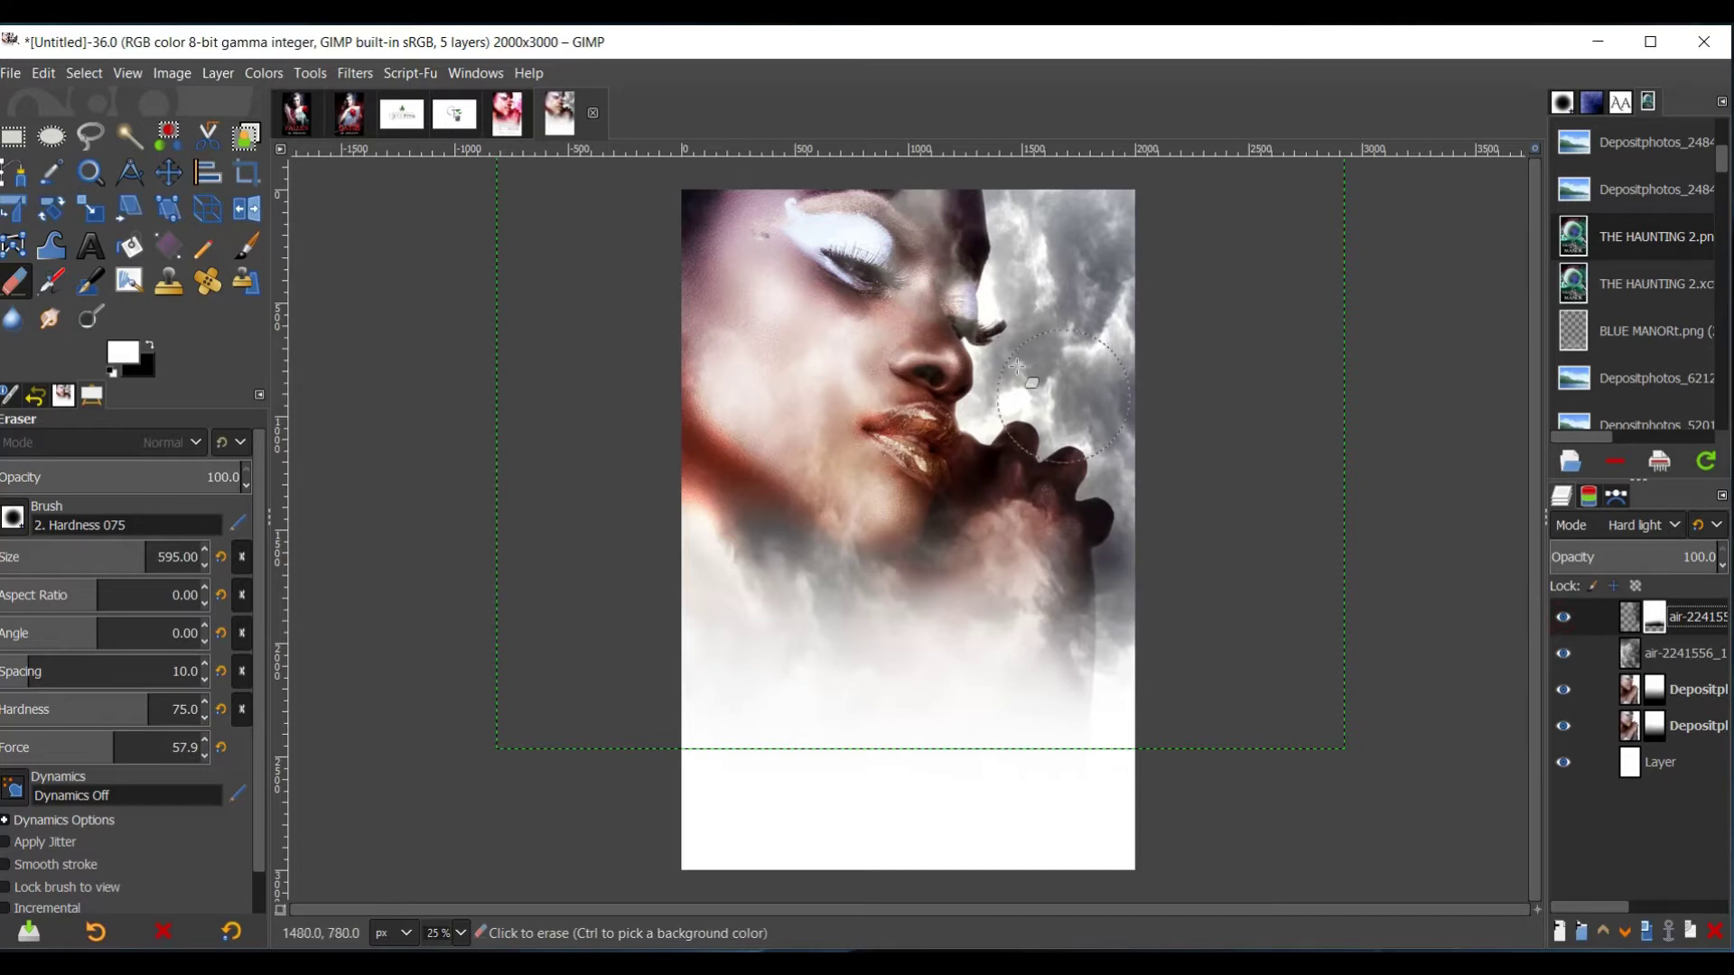
{"action": "mouse_move", "coordinate": [937, 232]}
{"action": "left_mouse_down"}
{"action": "mouse_move", "coordinate": [903, 212]}
{"action": "mouse_move", "coordinate": [935, 237]}
{"action": "mouse_move", "coordinate": [912, 271]}
{"action": "mouse_move", "coordinate": [917, 402]}
{"action": "left_mouse_up"}
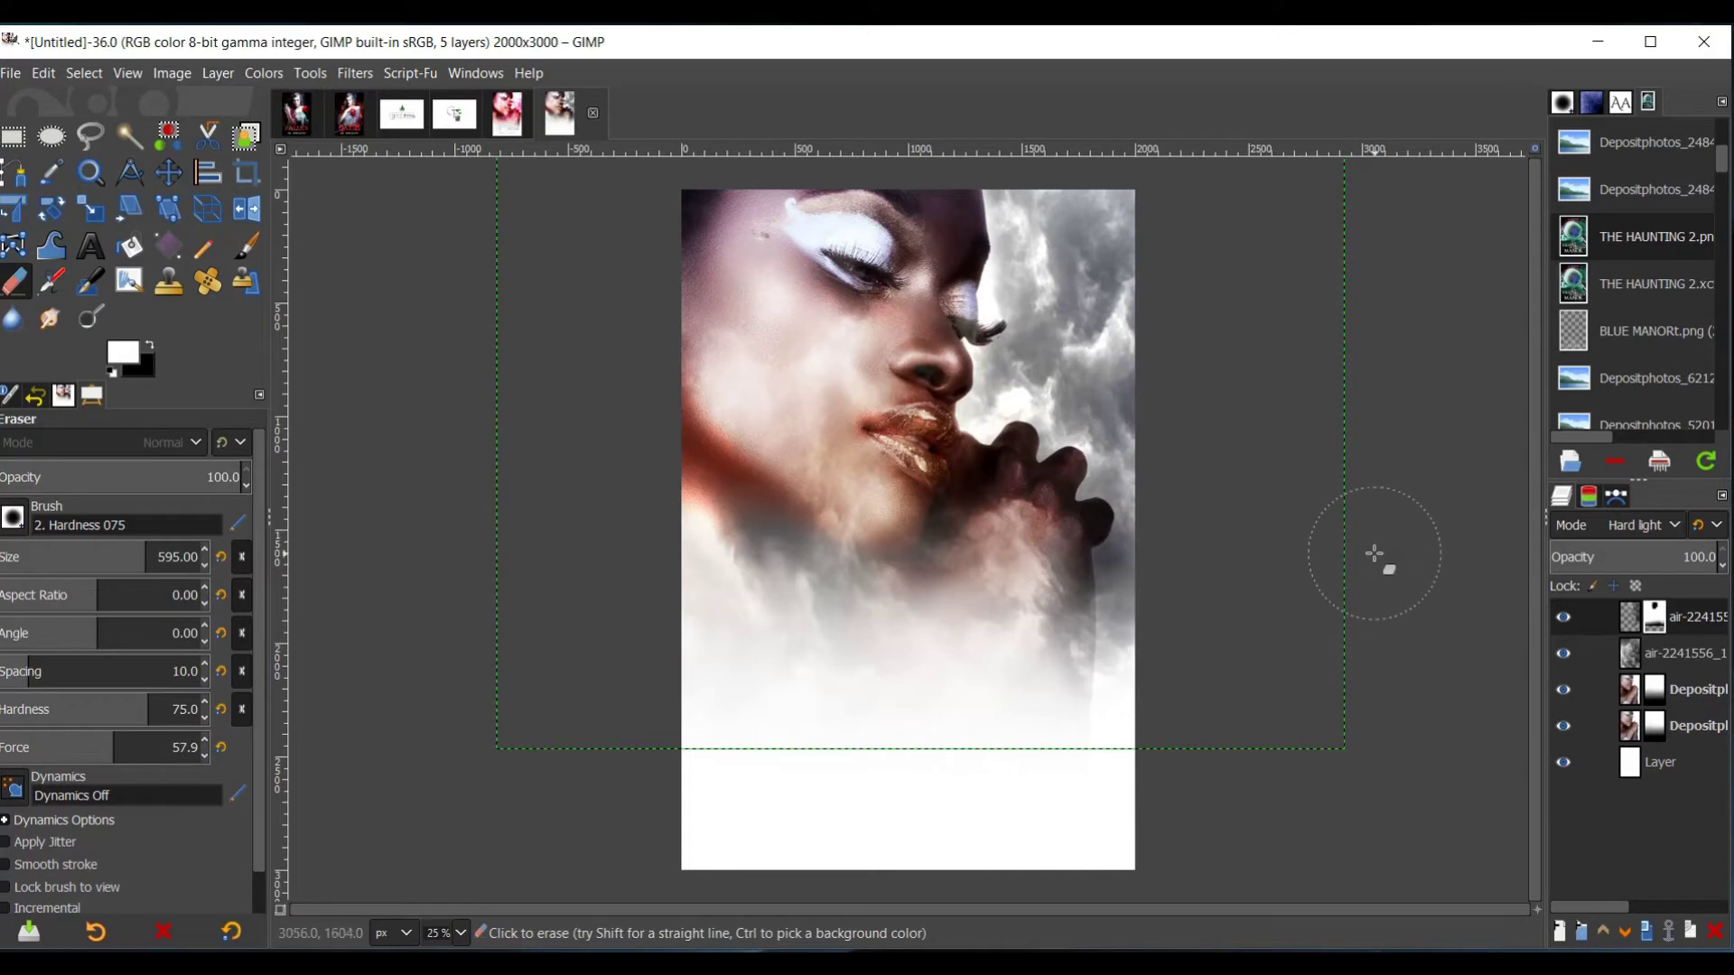
{"action": "left_click", "coordinate": [1645, 766]}
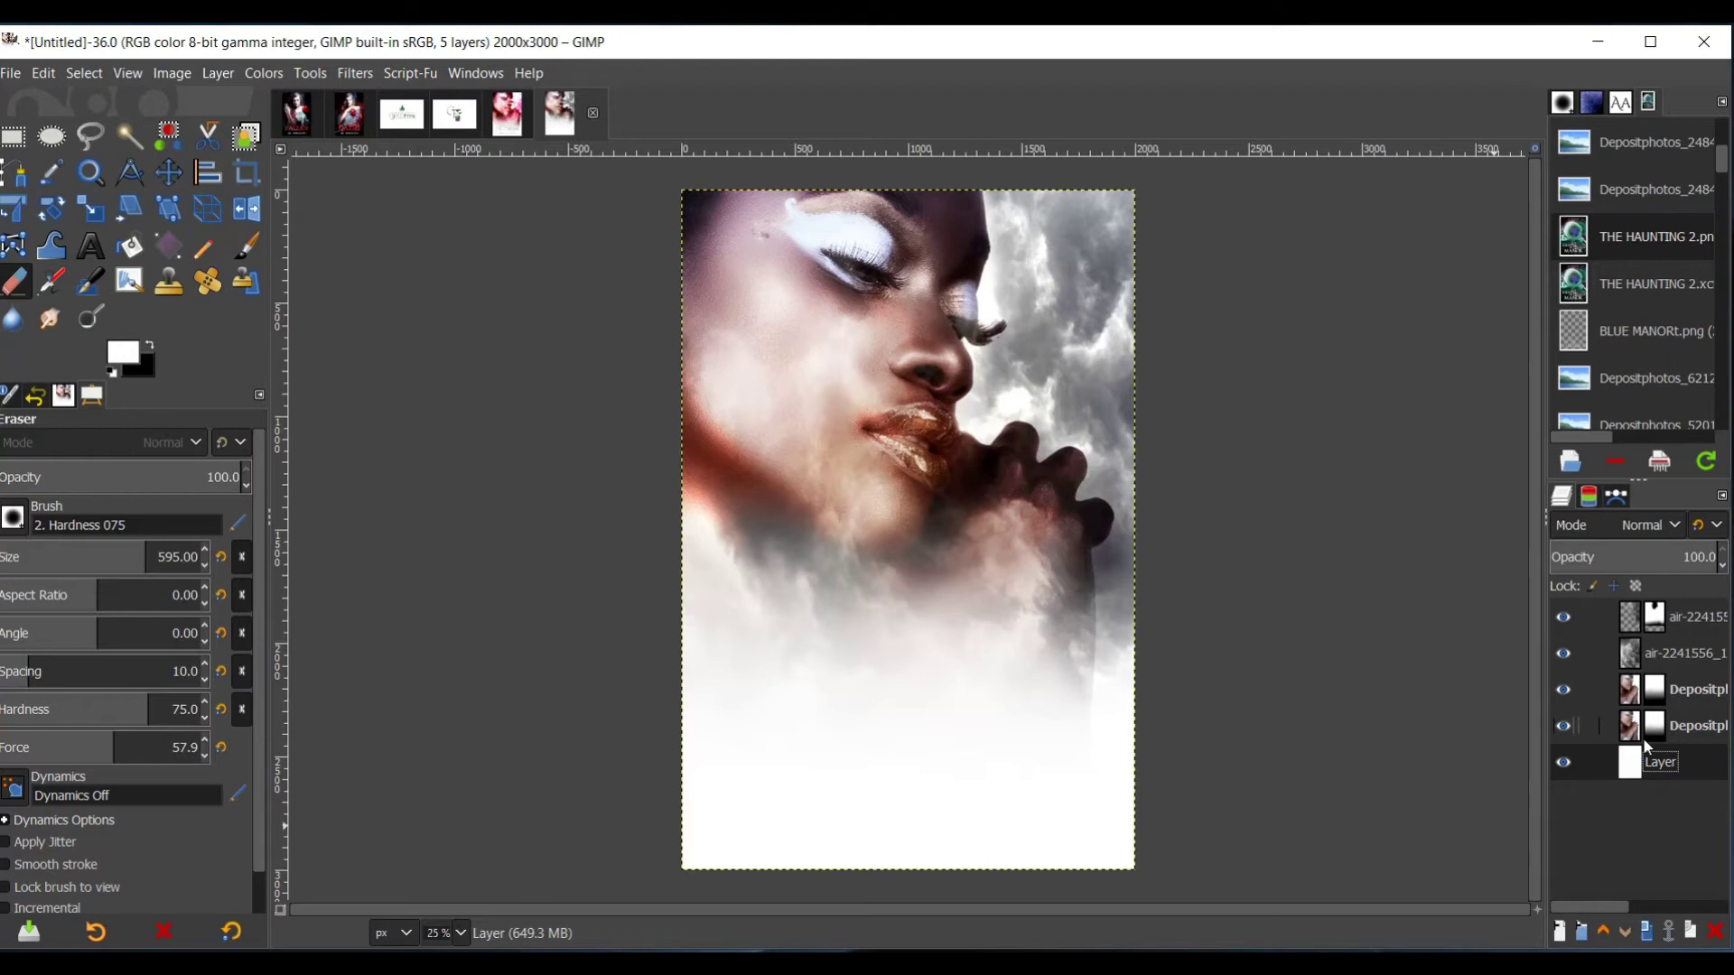
- Colorize the Overlay cloud layer with a gold tint
{"action": "left_click", "coordinate": [1631, 657]}
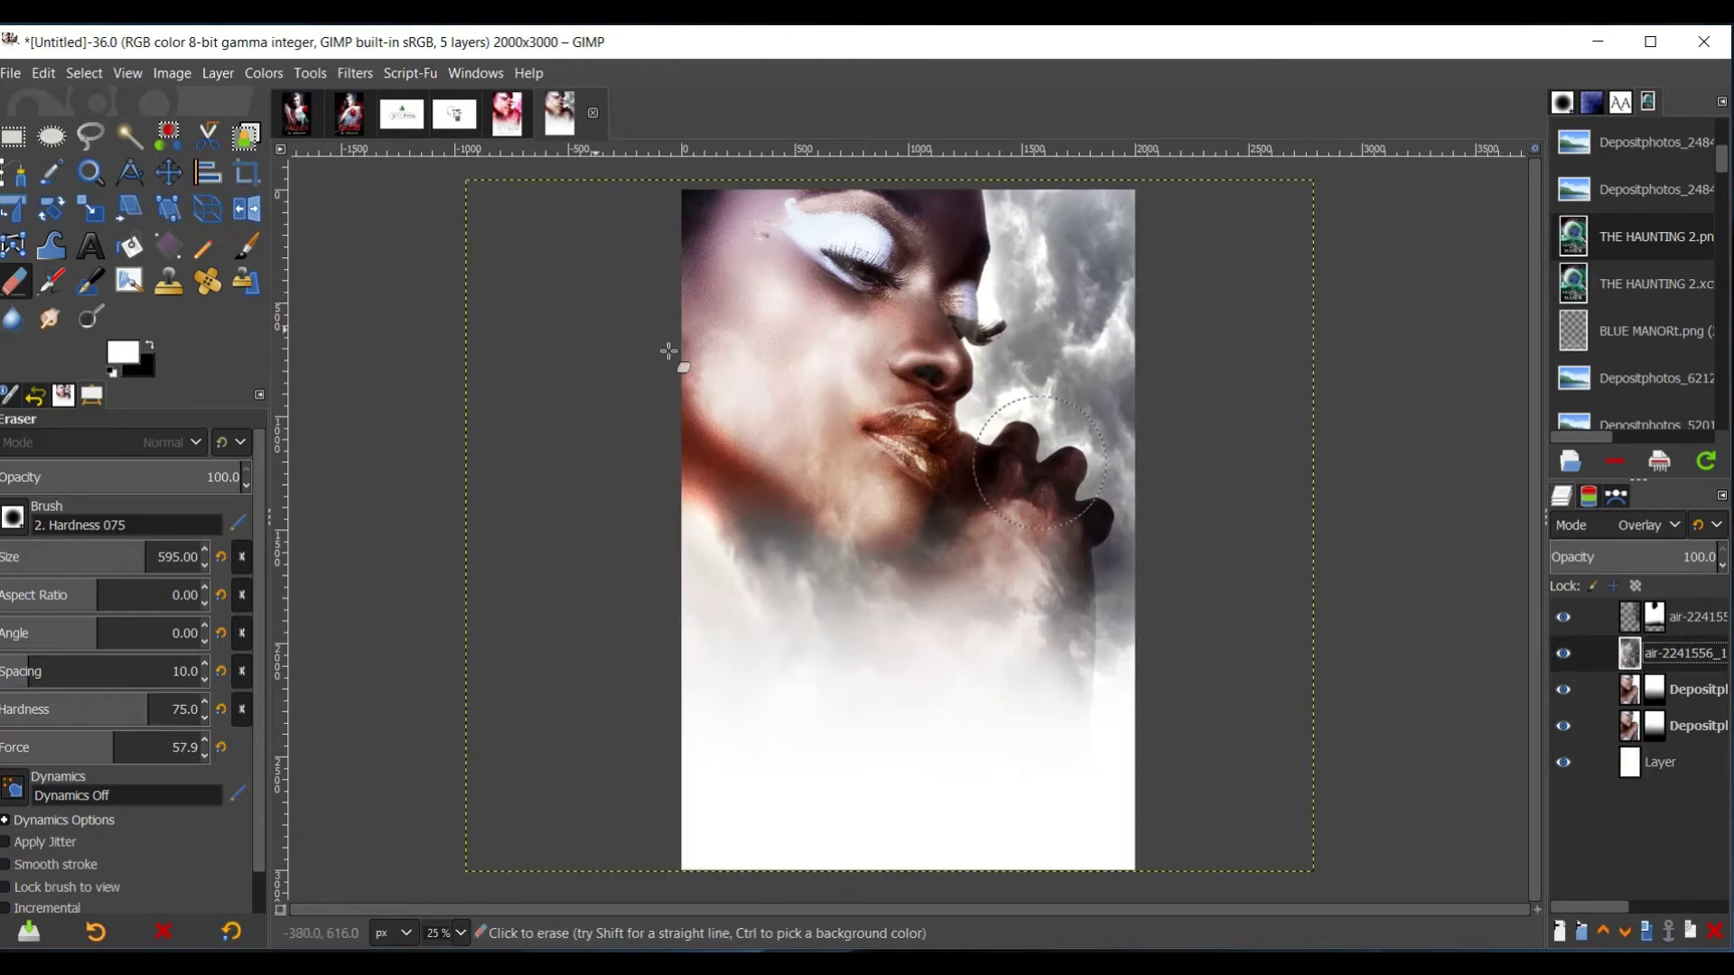
{"action": "left_click", "coordinate": [263, 72]}
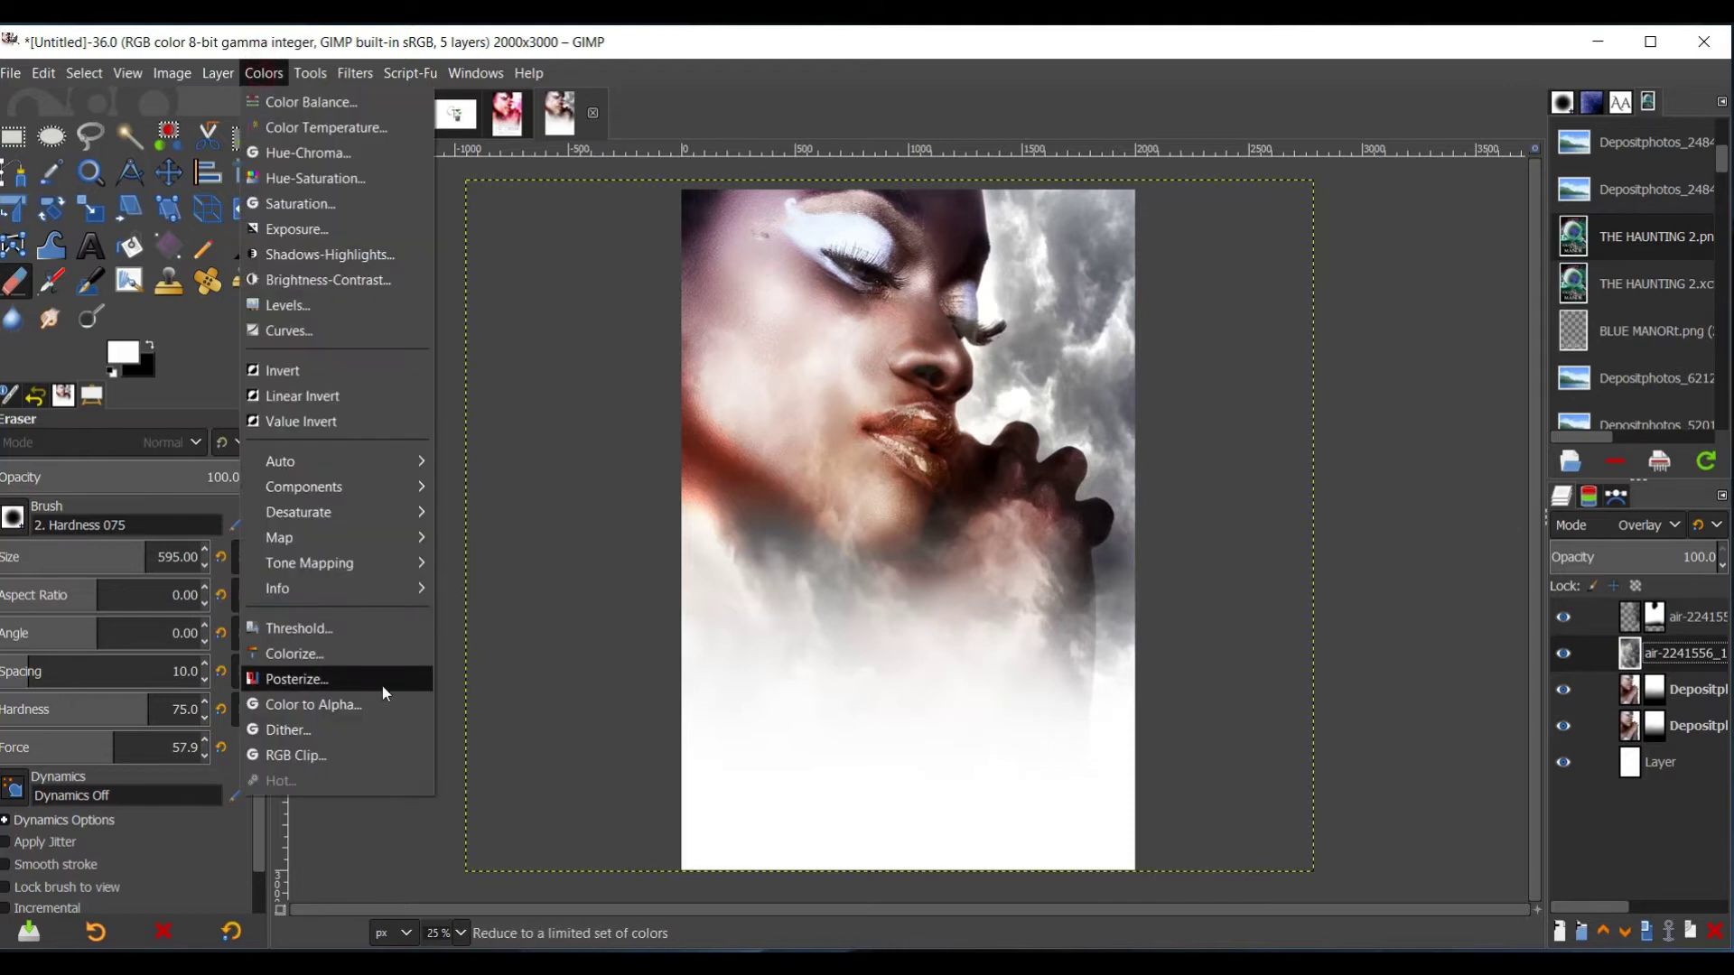
{"action": "left_click", "coordinate": [350, 661]}
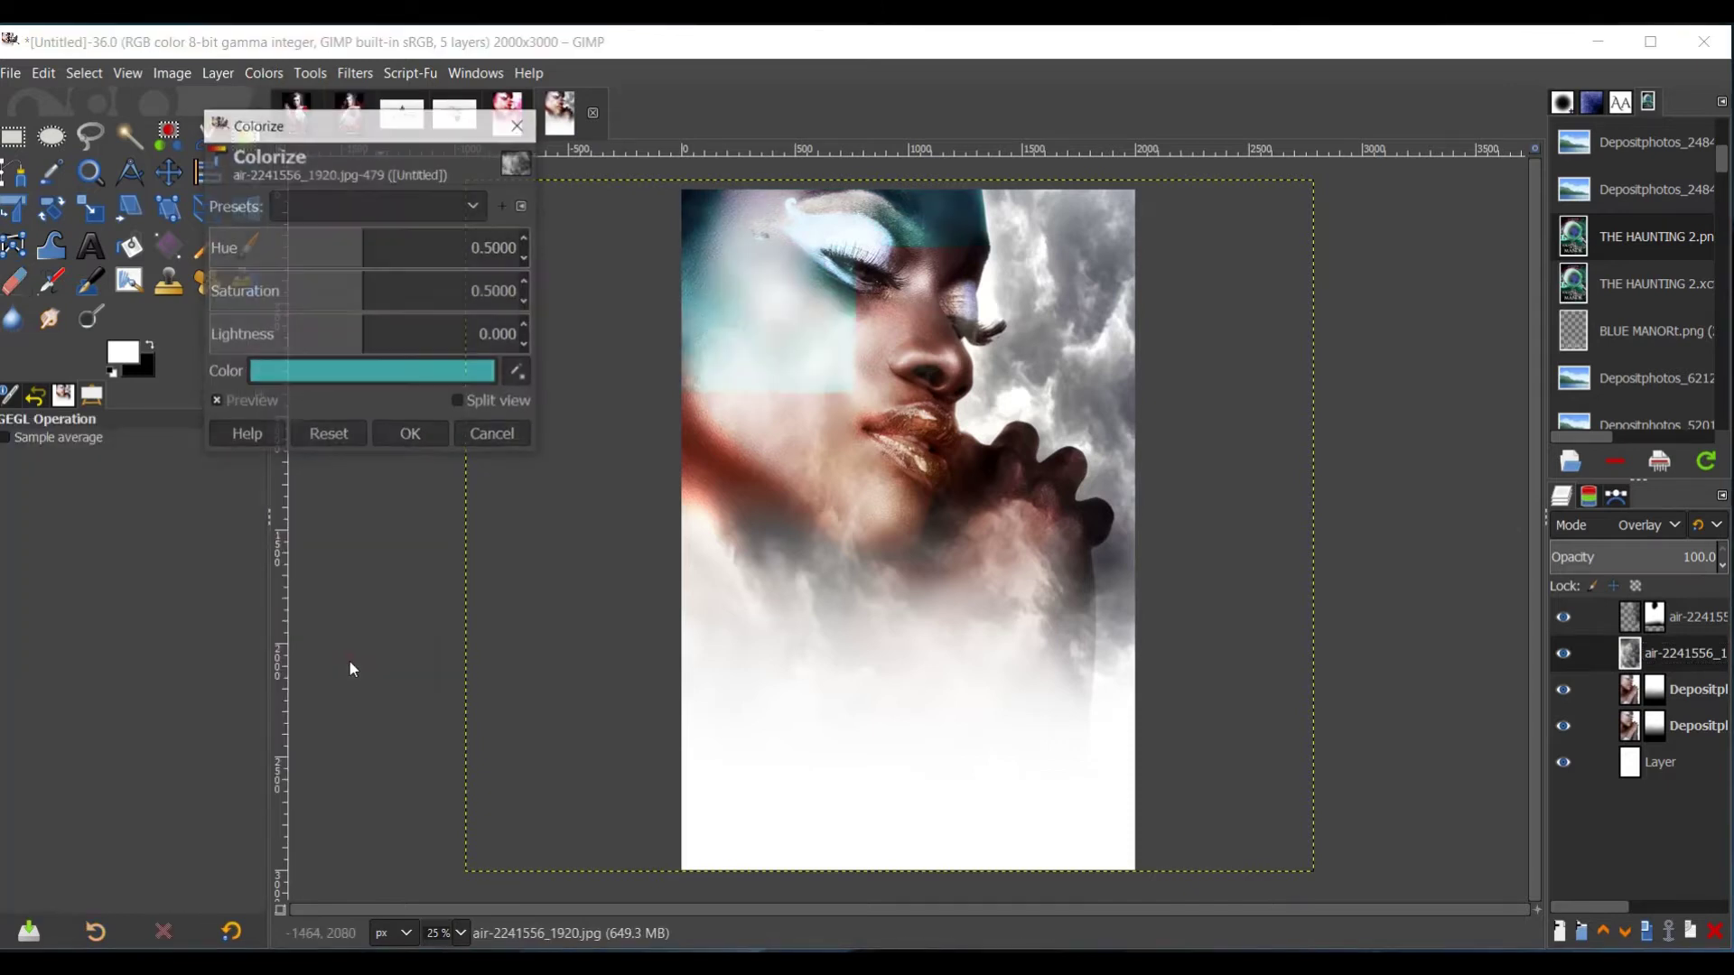
{"action": "left_click", "coordinate": [374, 377]}
{"action": "left_click_drag", "start_coordinate": [343, 360], "coordinate": [350, 458]}
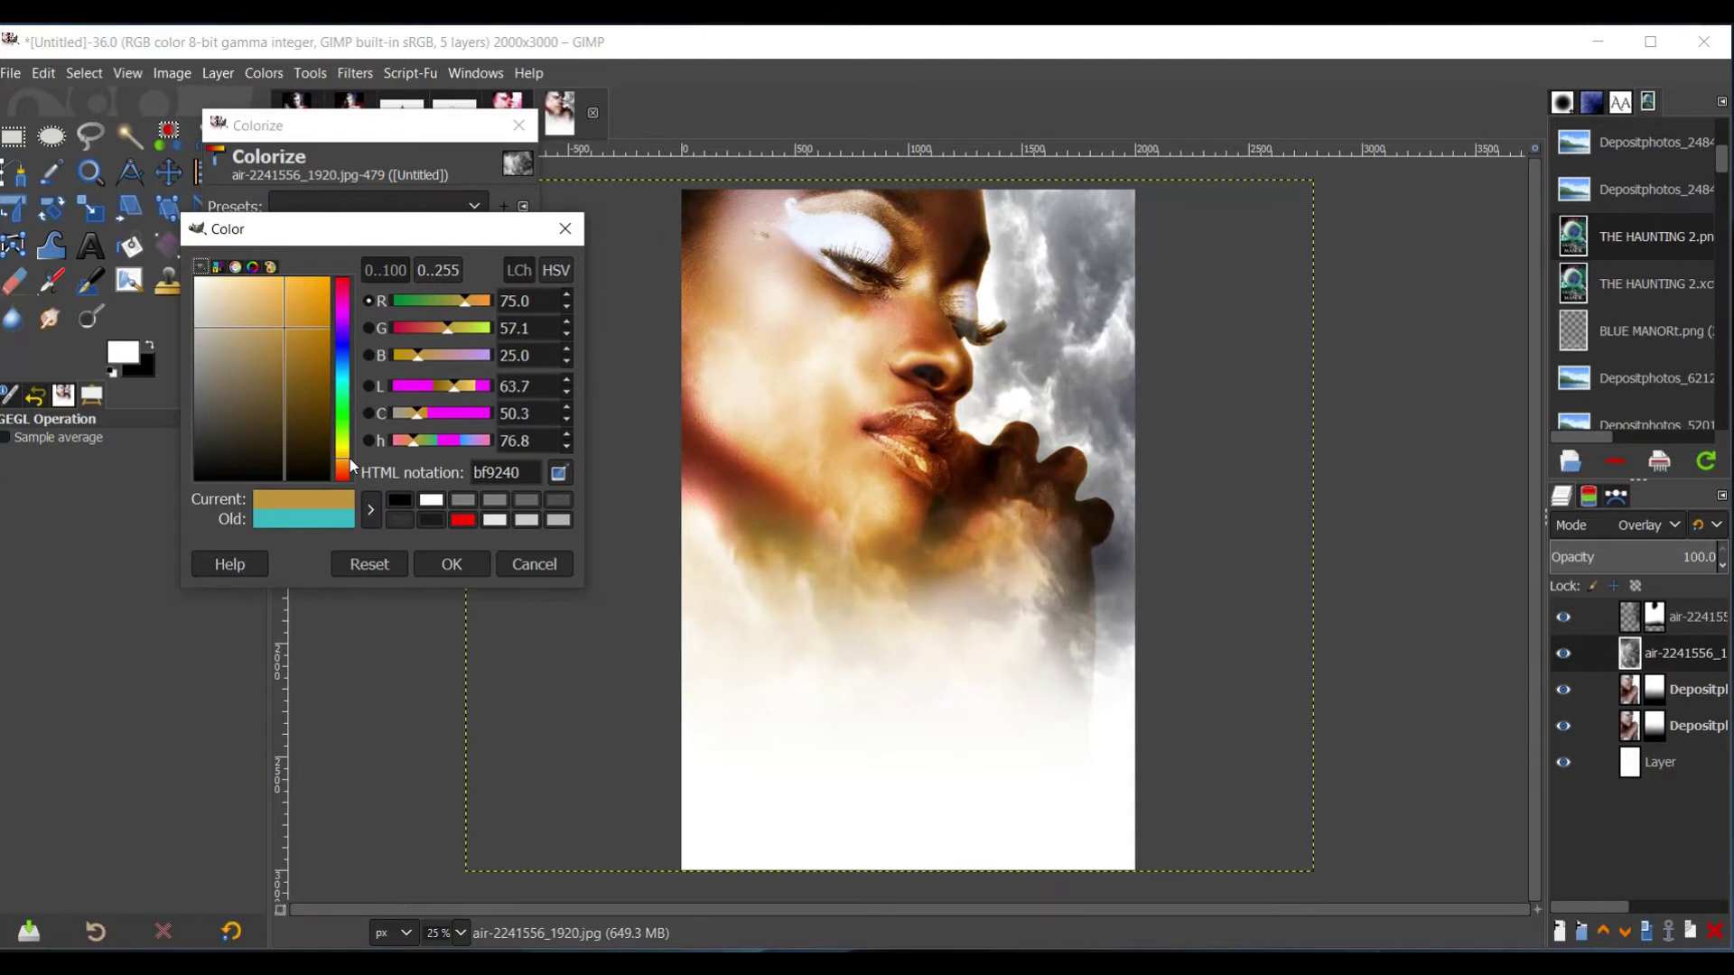
{"action": "left_click", "coordinate": [457, 567]}
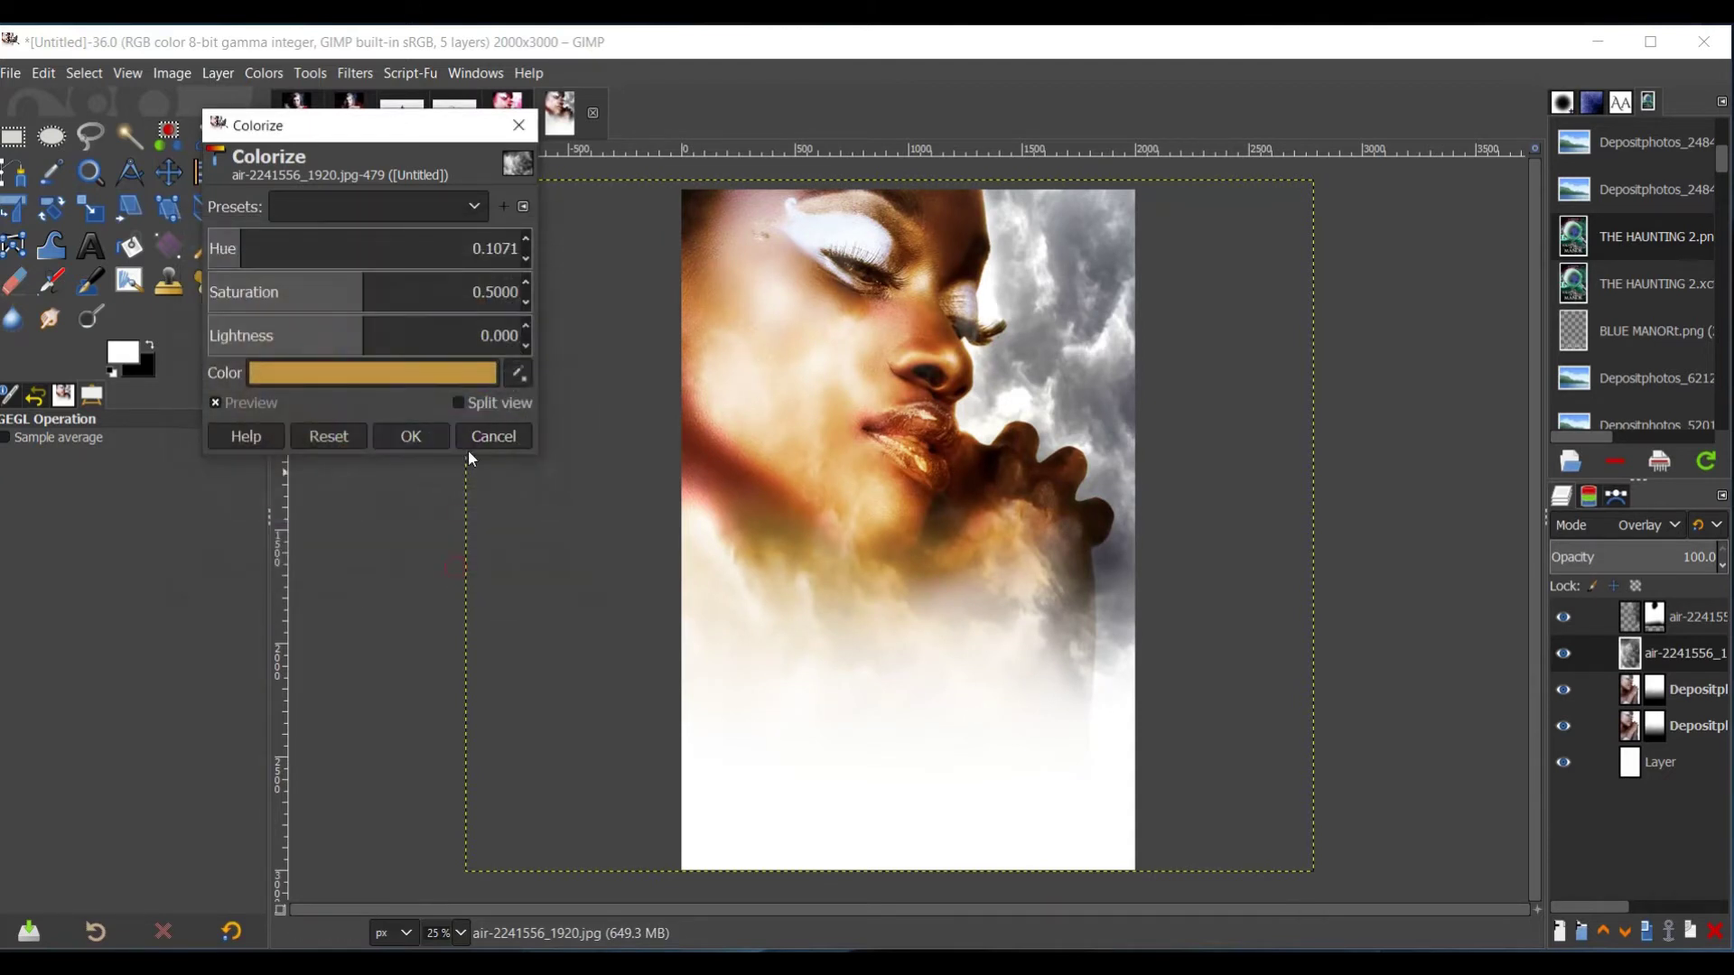
{"action": "left_click", "coordinate": [417, 435]}
- Colorize the top cloud copy purple (hue 0.7455, saturation 0.5) and shift it slightly left and up
{"action": "left_click", "coordinate": [1627, 623]}
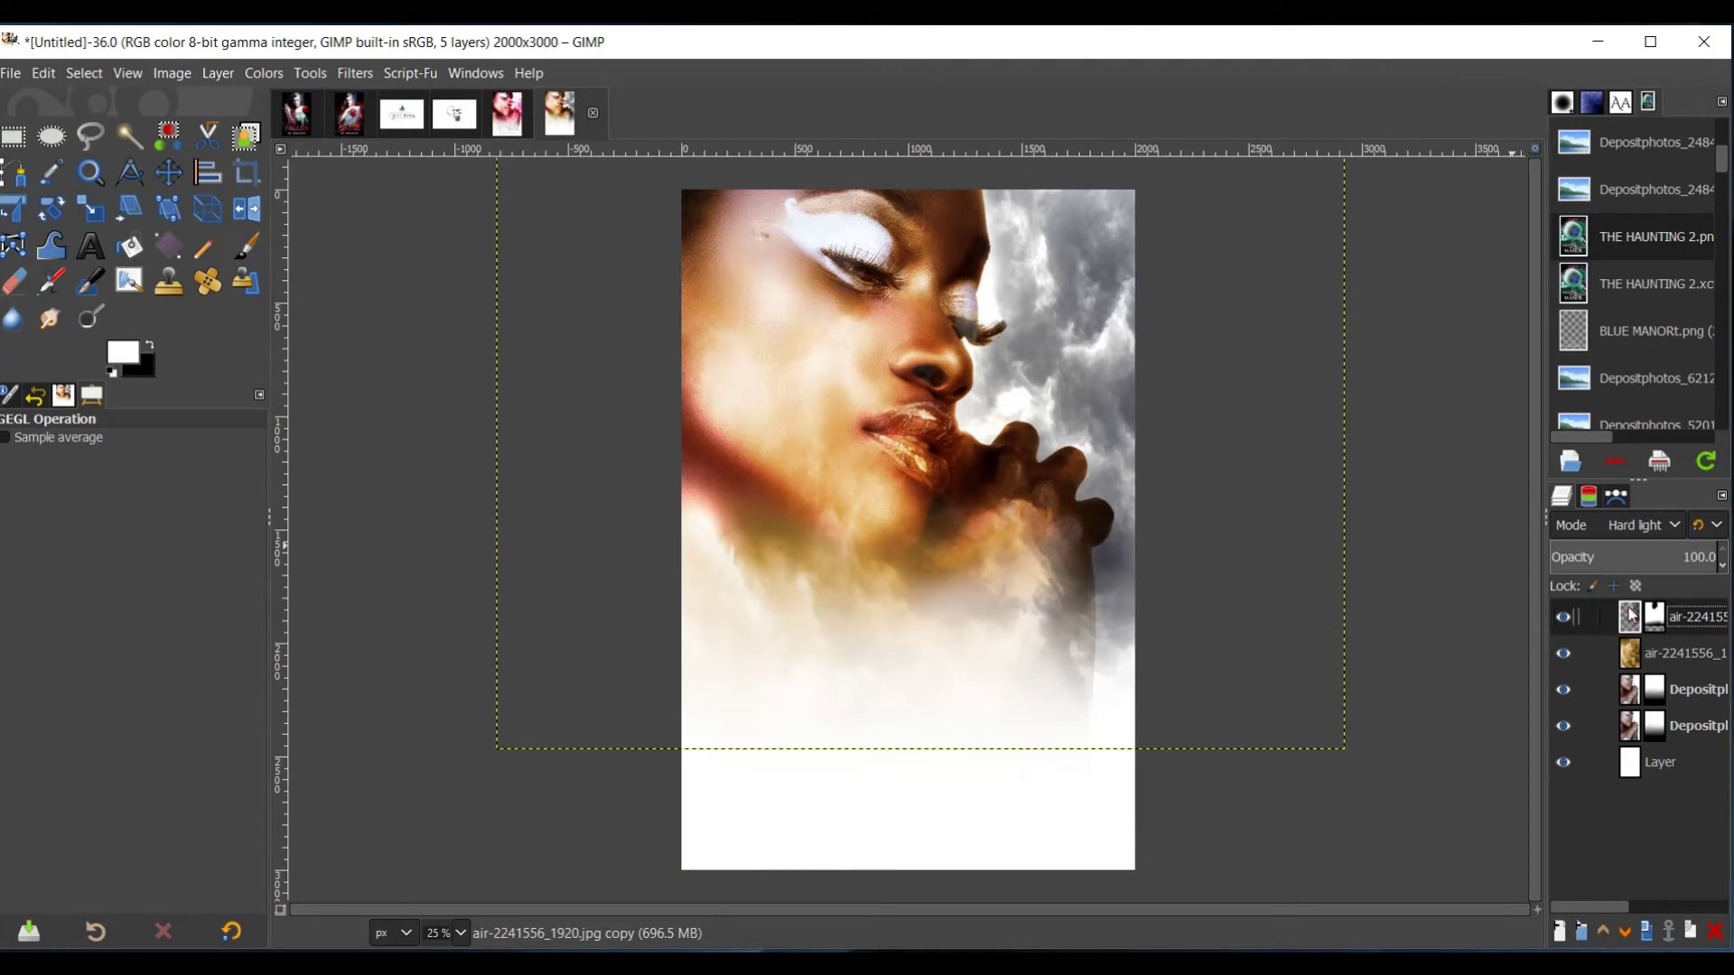
{"action": "left_click", "coordinate": [264, 70]}
{"action": "left_click", "coordinate": [312, 648]}
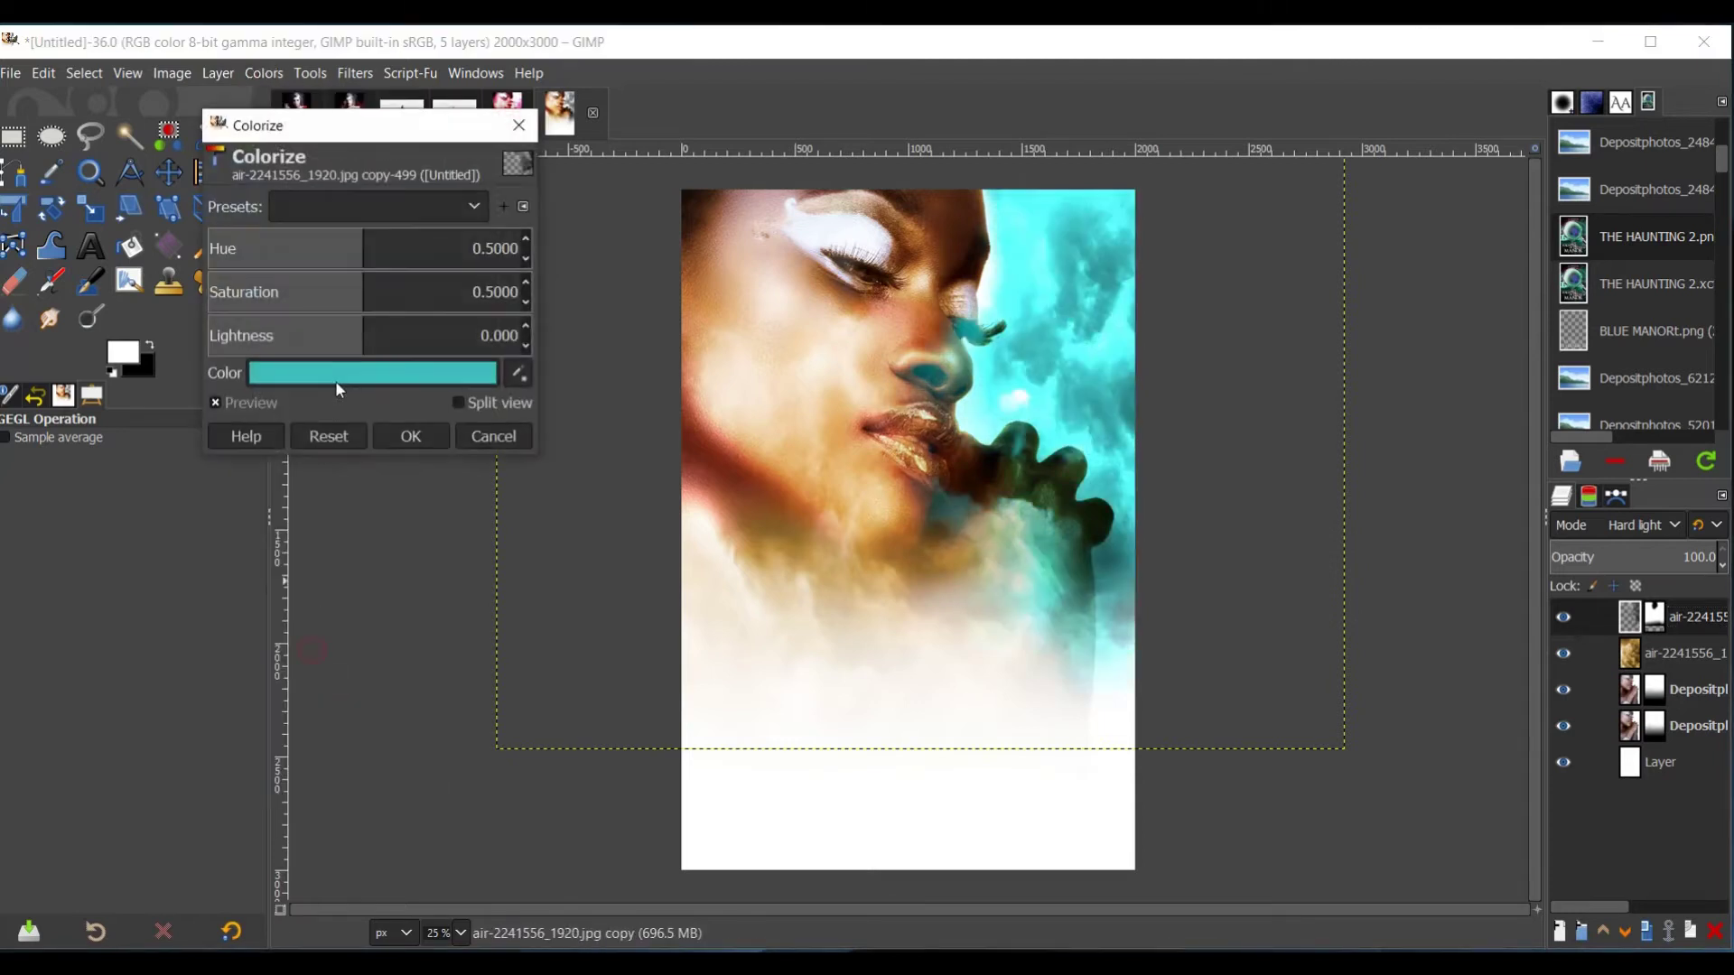
{"action": "left_click", "coordinate": [339, 376]}
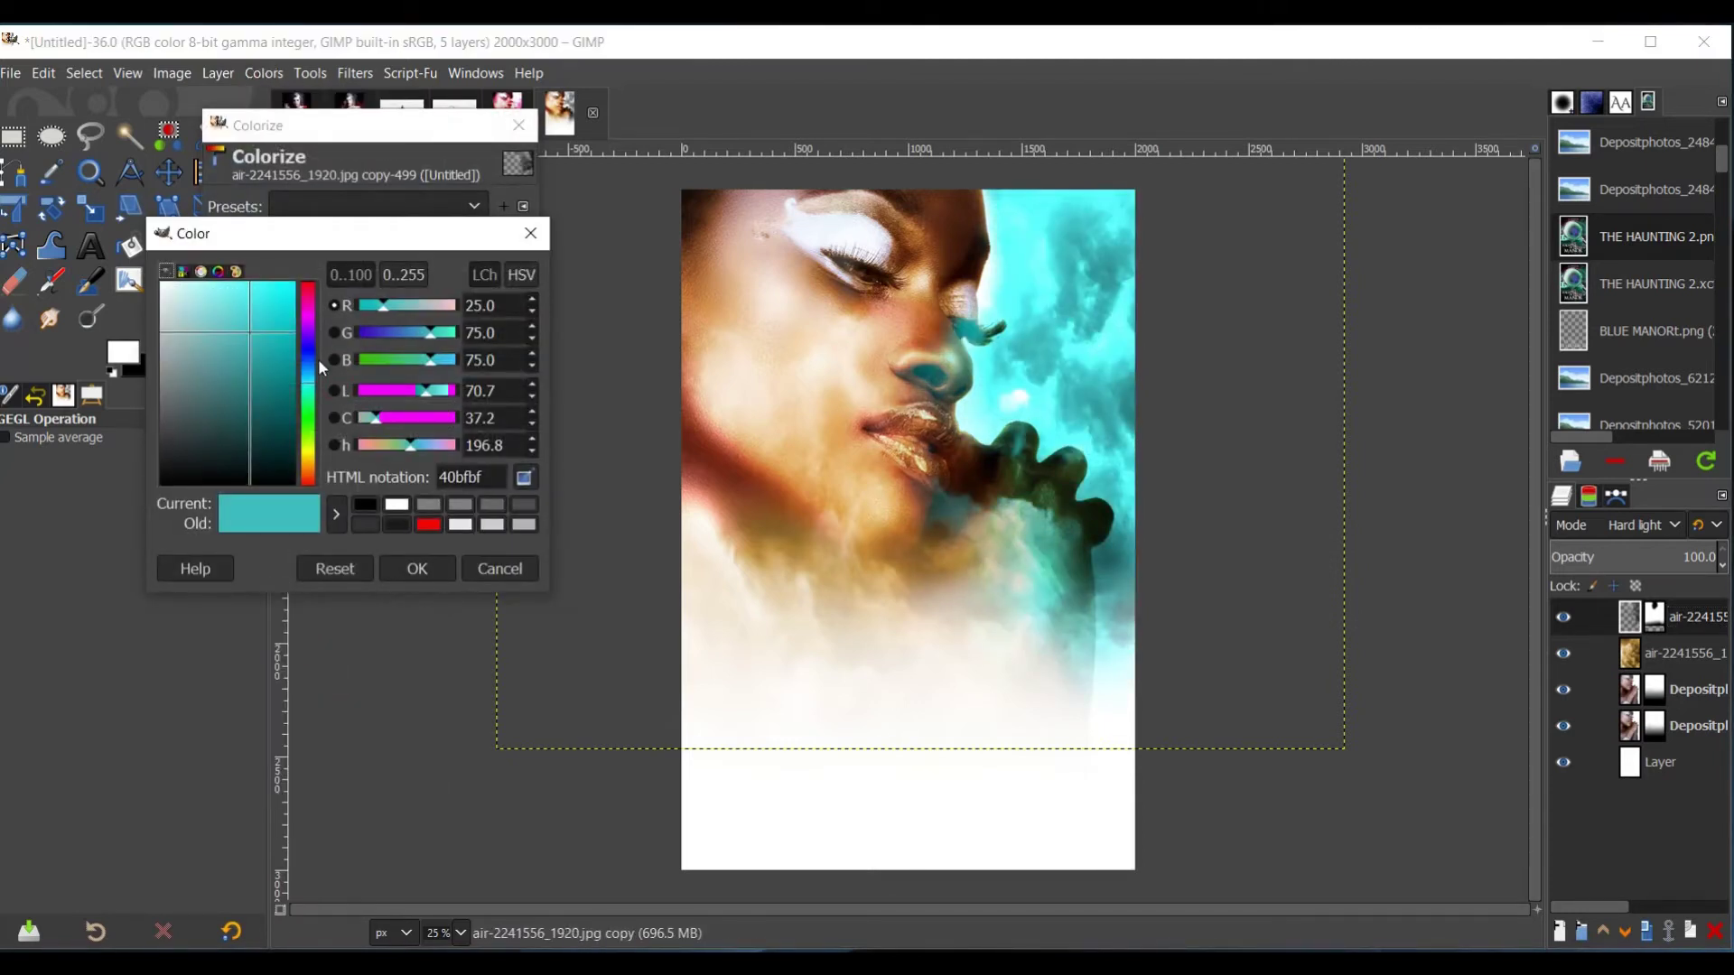
{"action": "mouse_move", "coordinate": [318, 360]}
{"action": "left_mouse_down"}
{"action": "mouse_move", "coordinate": [318, 303]}
{"action": "mouse_move", "coordinate": [318, 447]}
{"action": "mouse_move", "coordinate": [320, 316]}
{"action": "mouse_move", "coordinate": [322, 336]}
{"action": "left_mouse_up"}
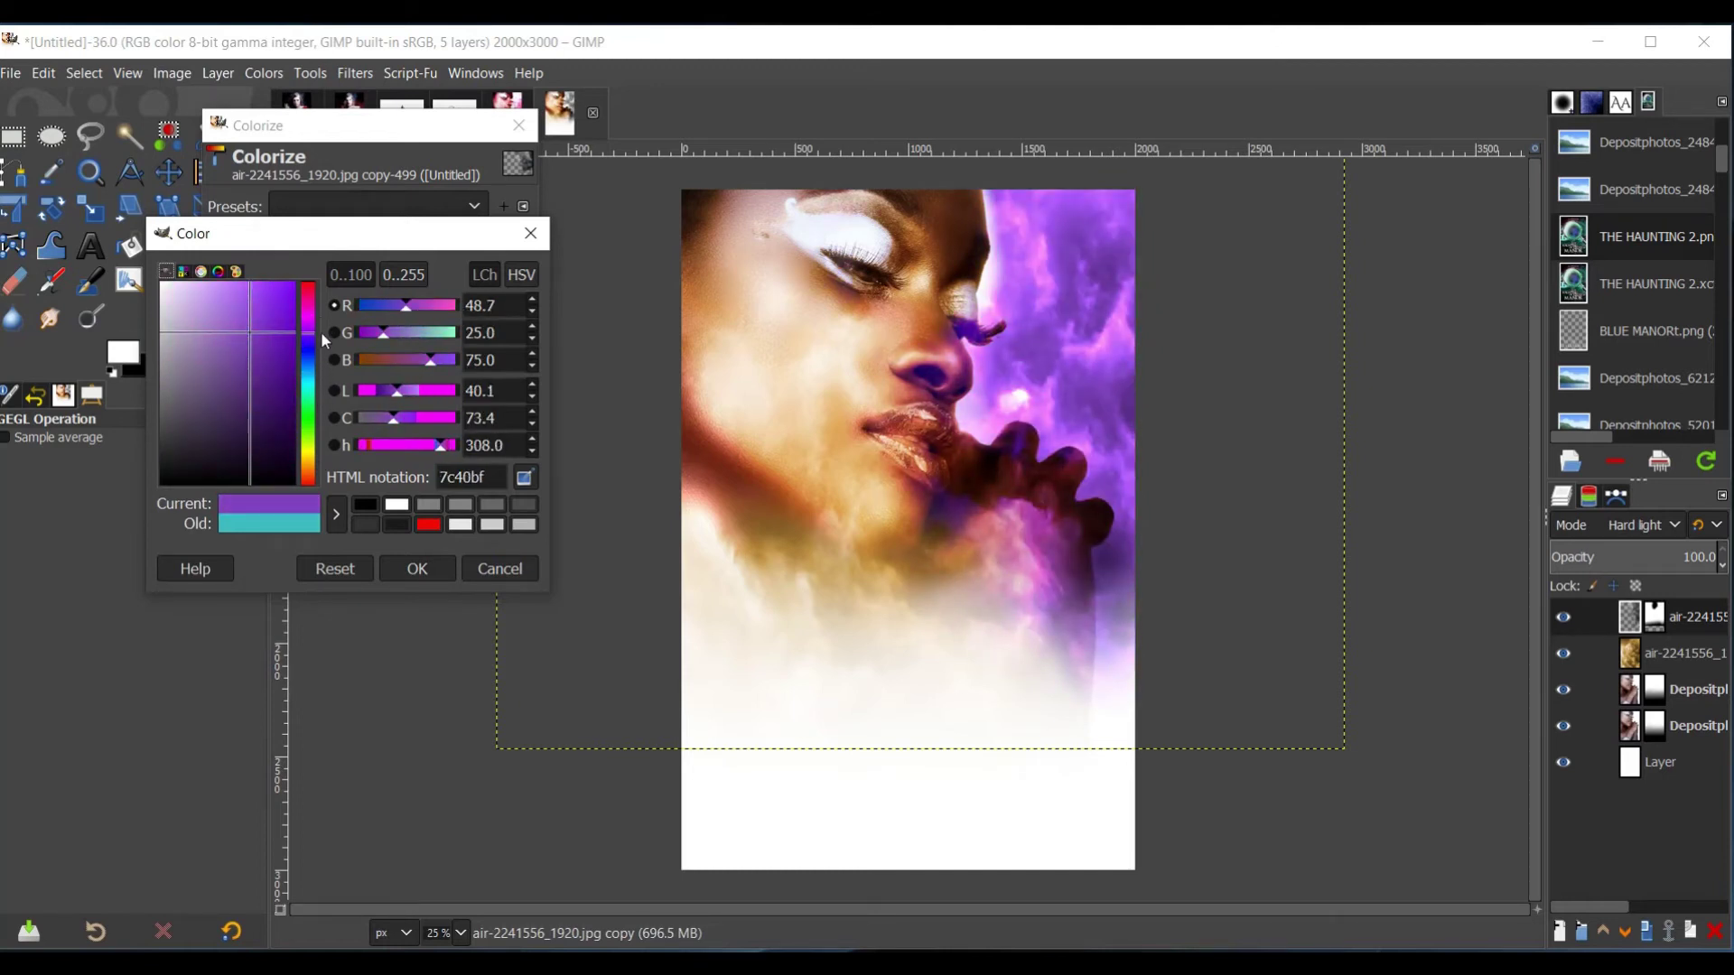
{"action": "left_click", "coordinate": [425, 572]}
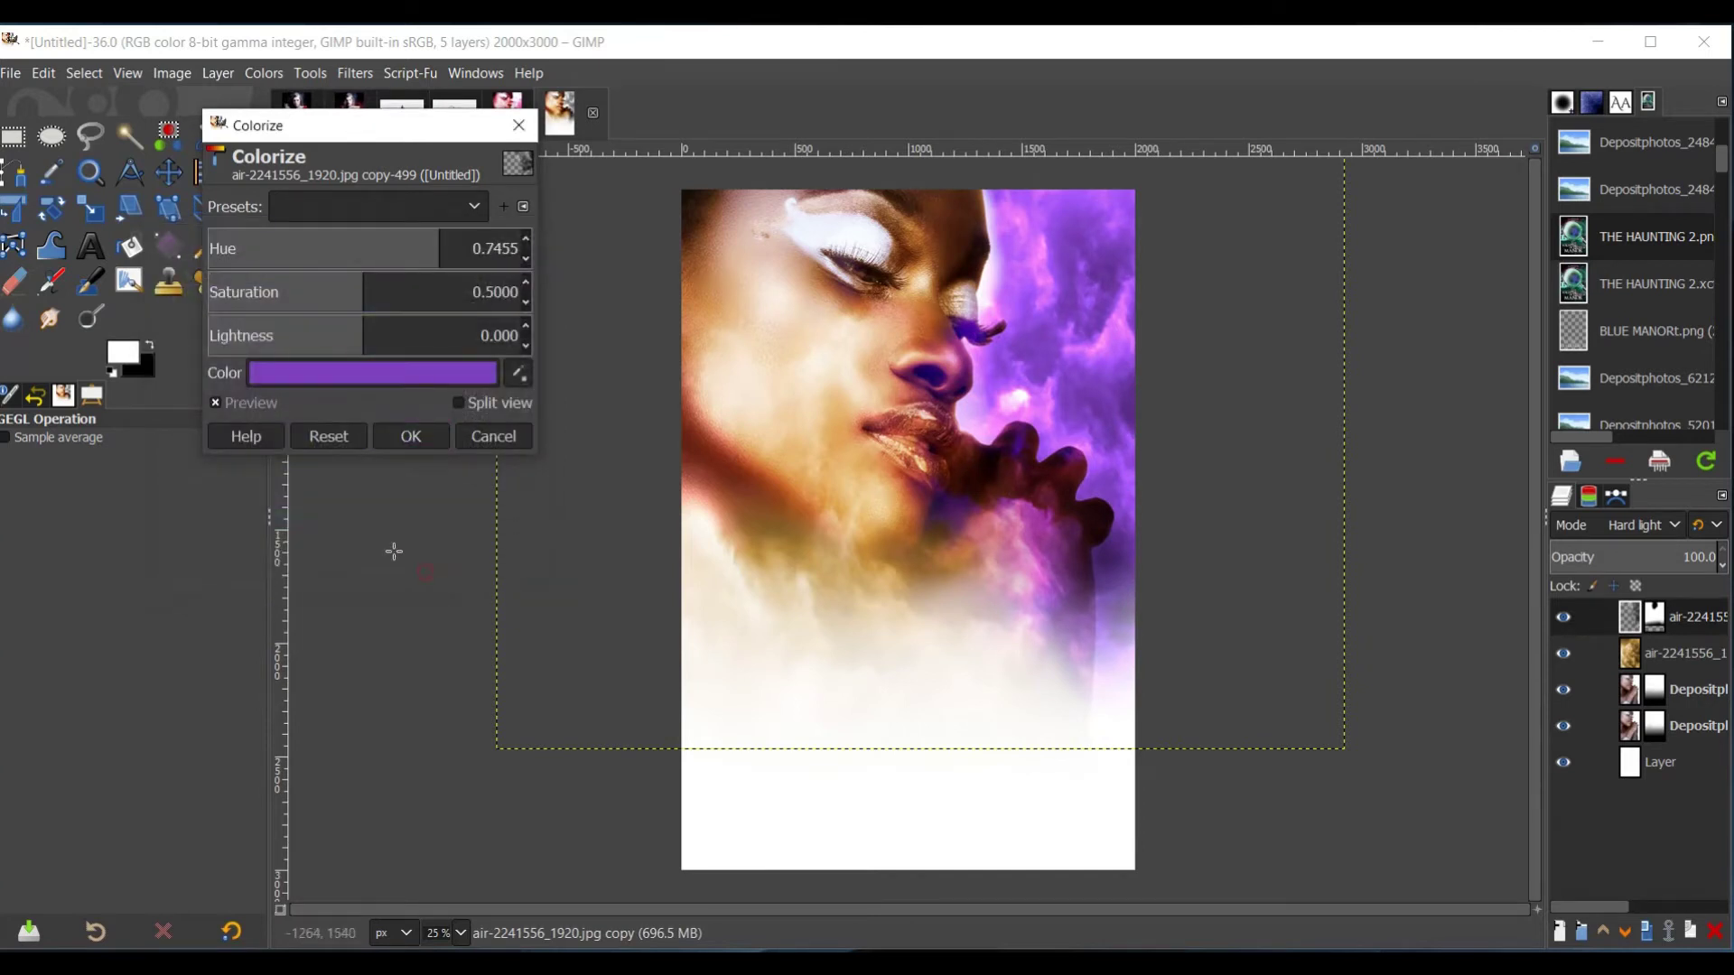
{"action": "left_click", "coordinate": [411, 437]}
{"action": "left_click", "coordinate": [168, 173]}
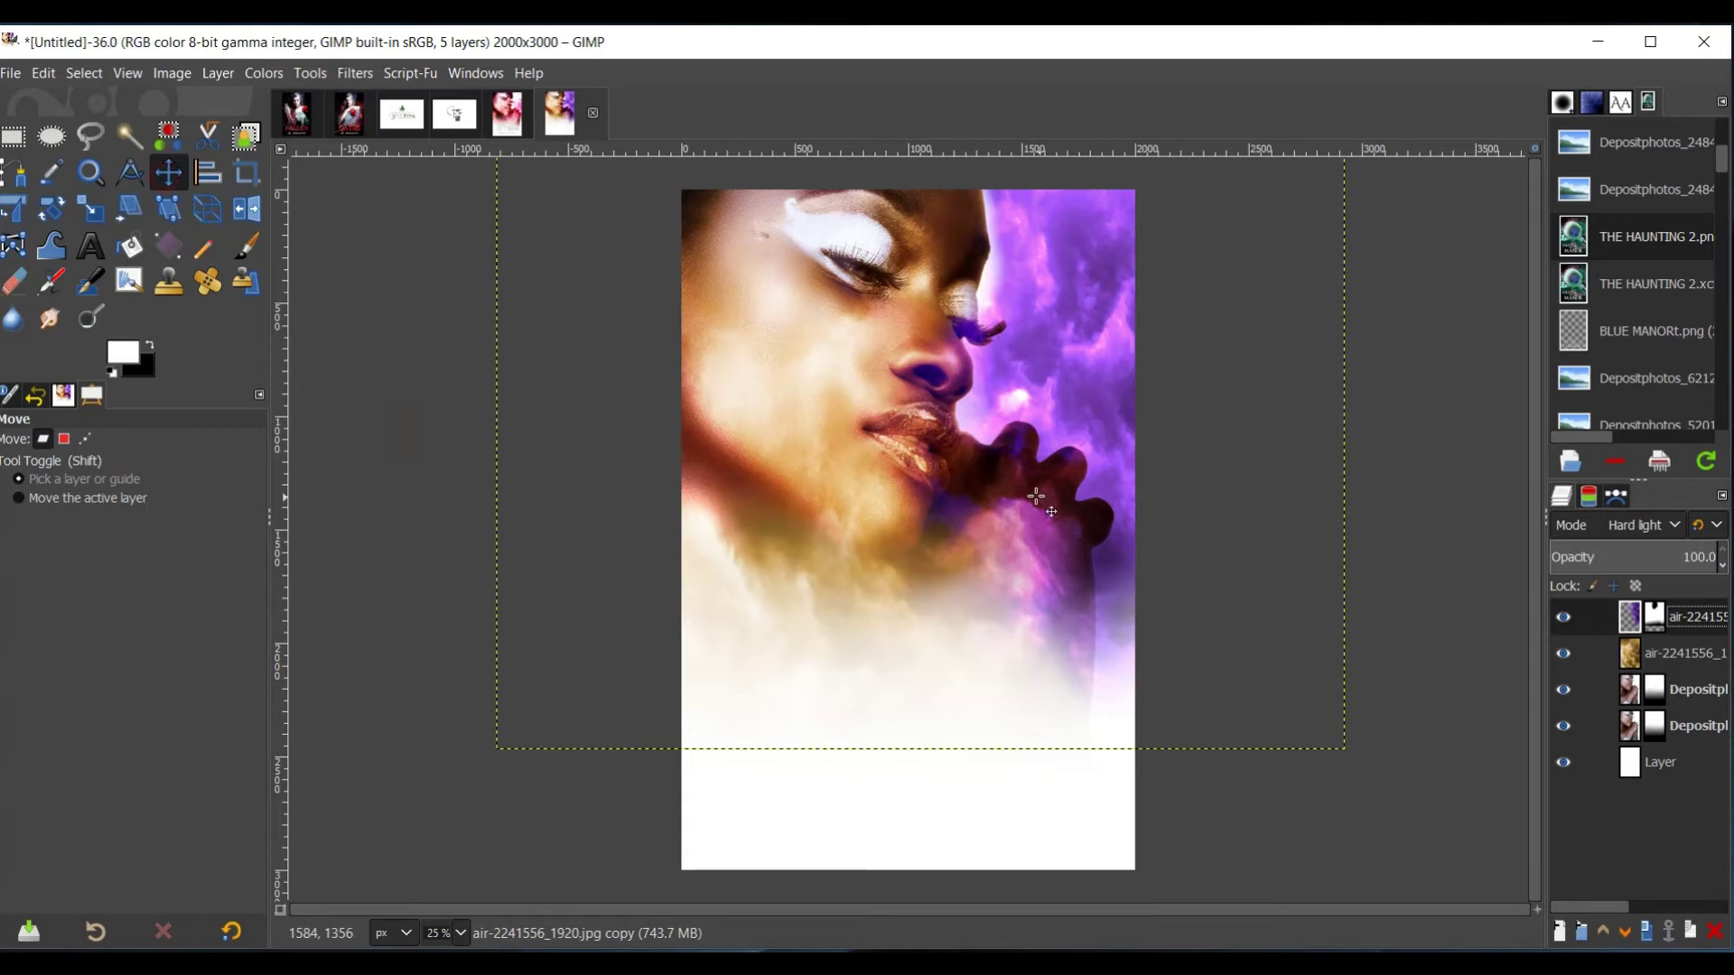
{"action": "left_click_drag", "start_coordinate": [1183, 514], "coordinate": [1157, 509]}
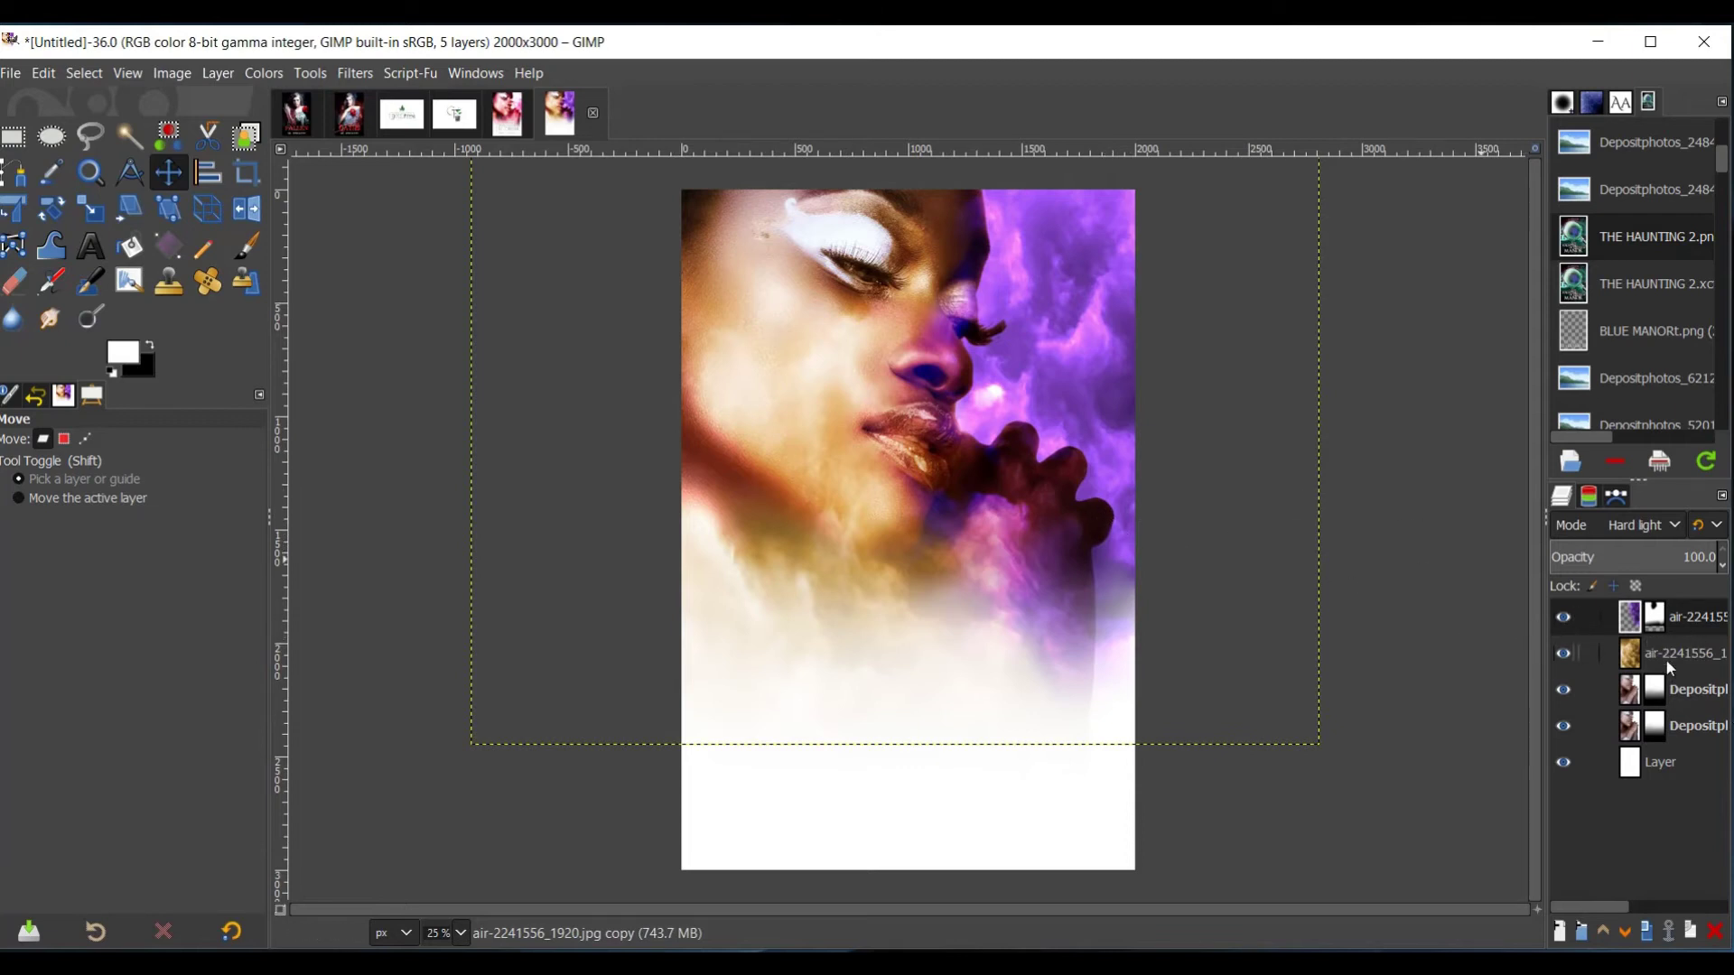
- Add a new transparent Overlay layer above the top purple cloud layer
{"action": "left_click", "coordinate": [1625, 617]}
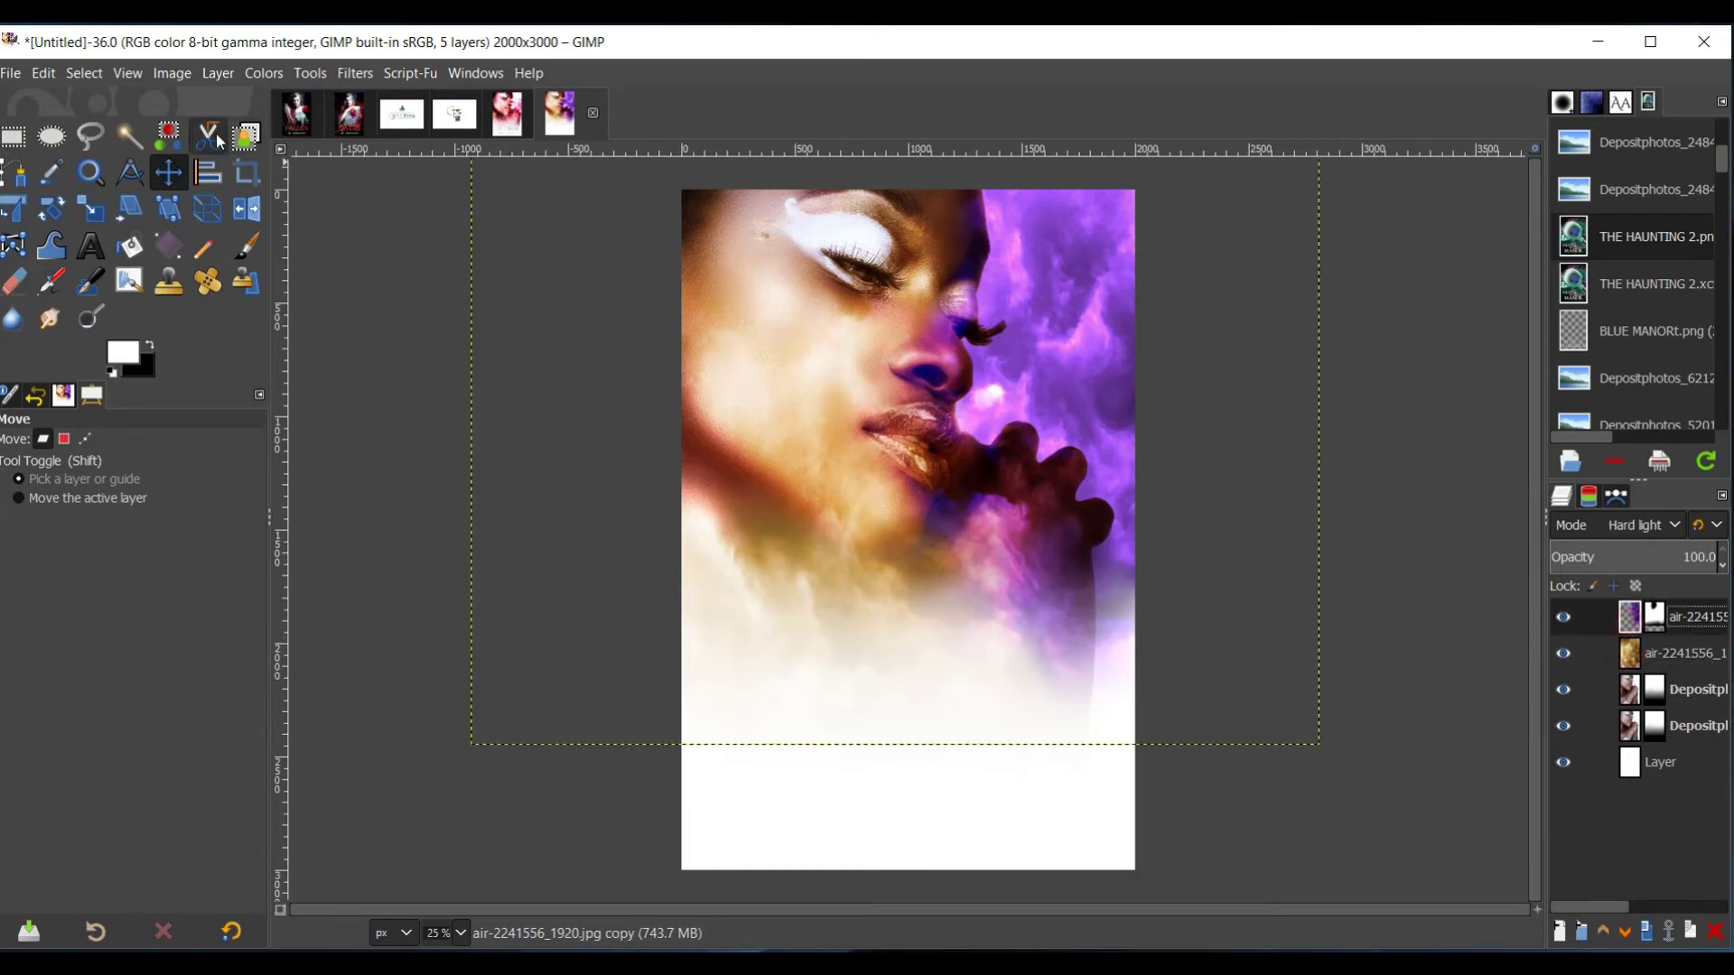
{"action": "left_click", "coordinate": [226, 73]}
{"action": "left_click", "coordinate": [235, 95]}
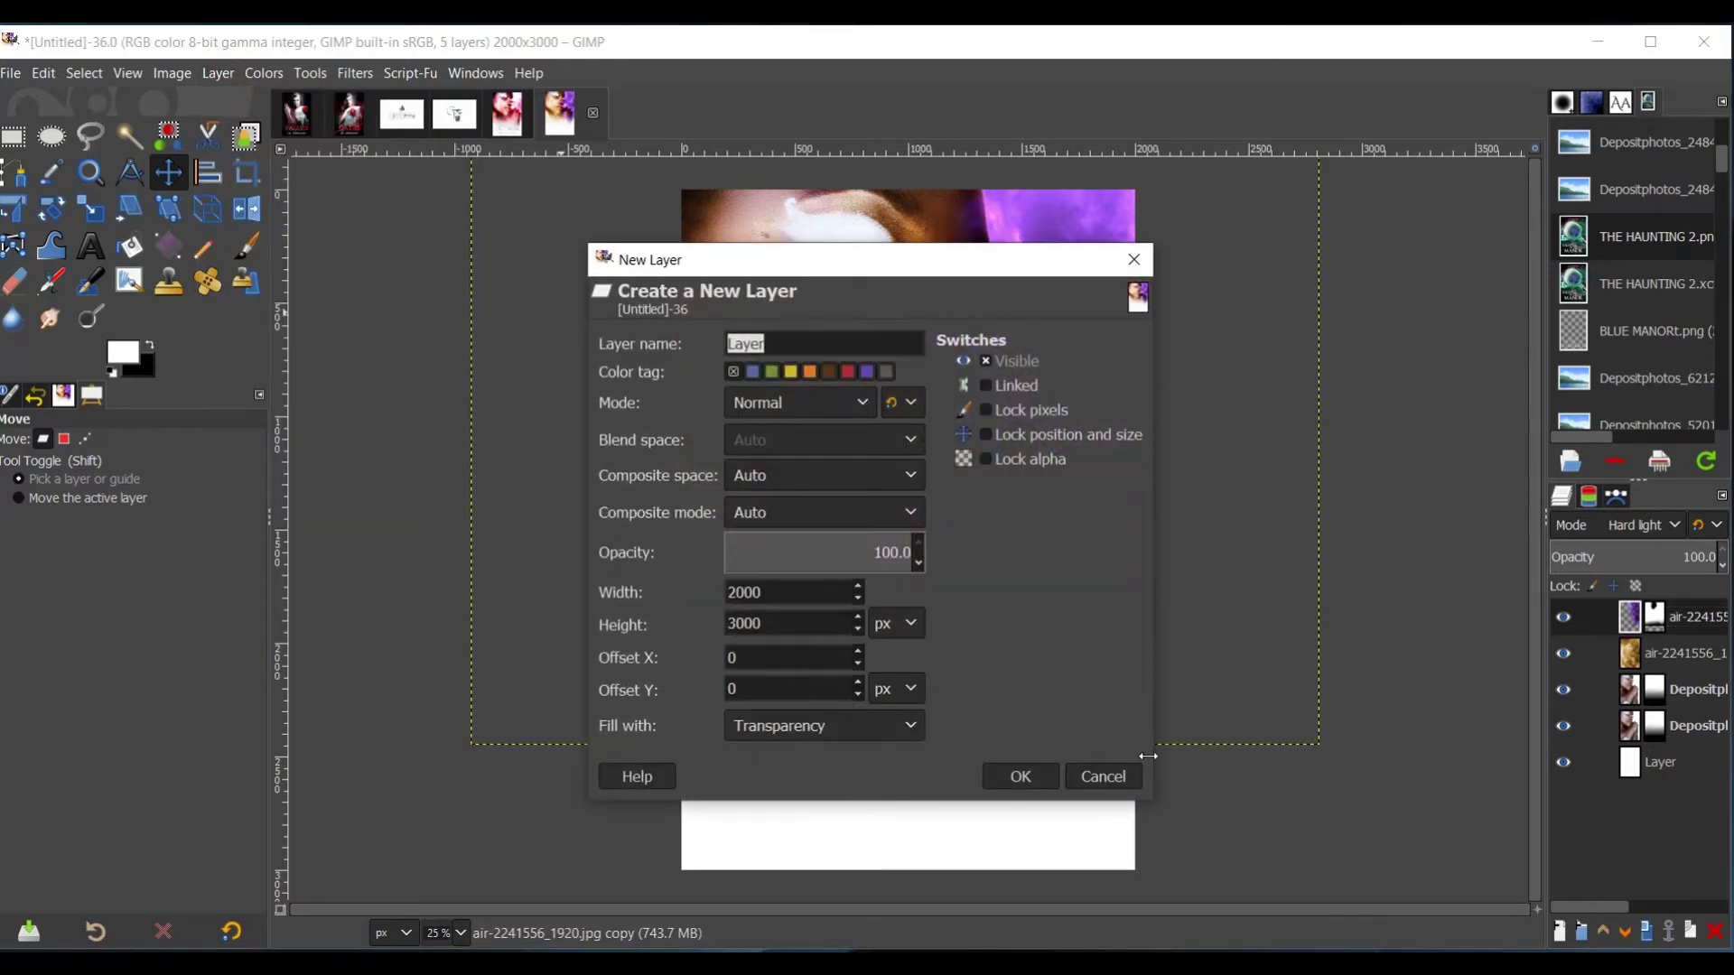
{"action": "left_click", "coordinate": [1019, 776]}
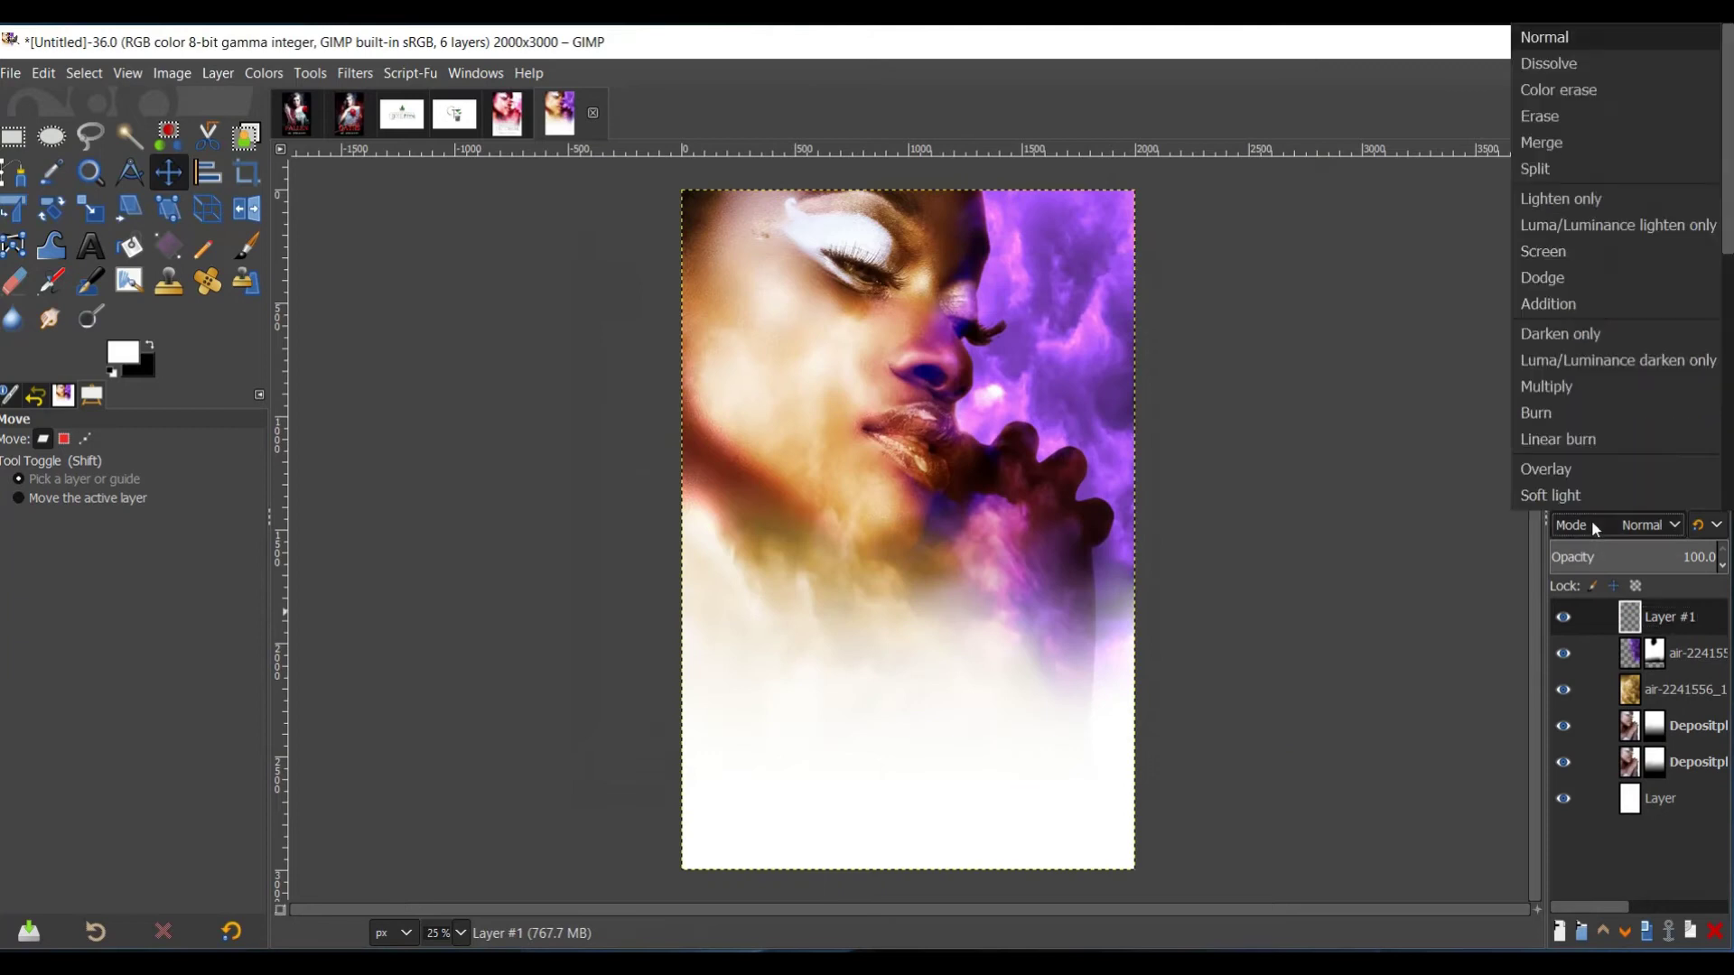
{"action": "left_click", "coordinate": [1571, 467]}
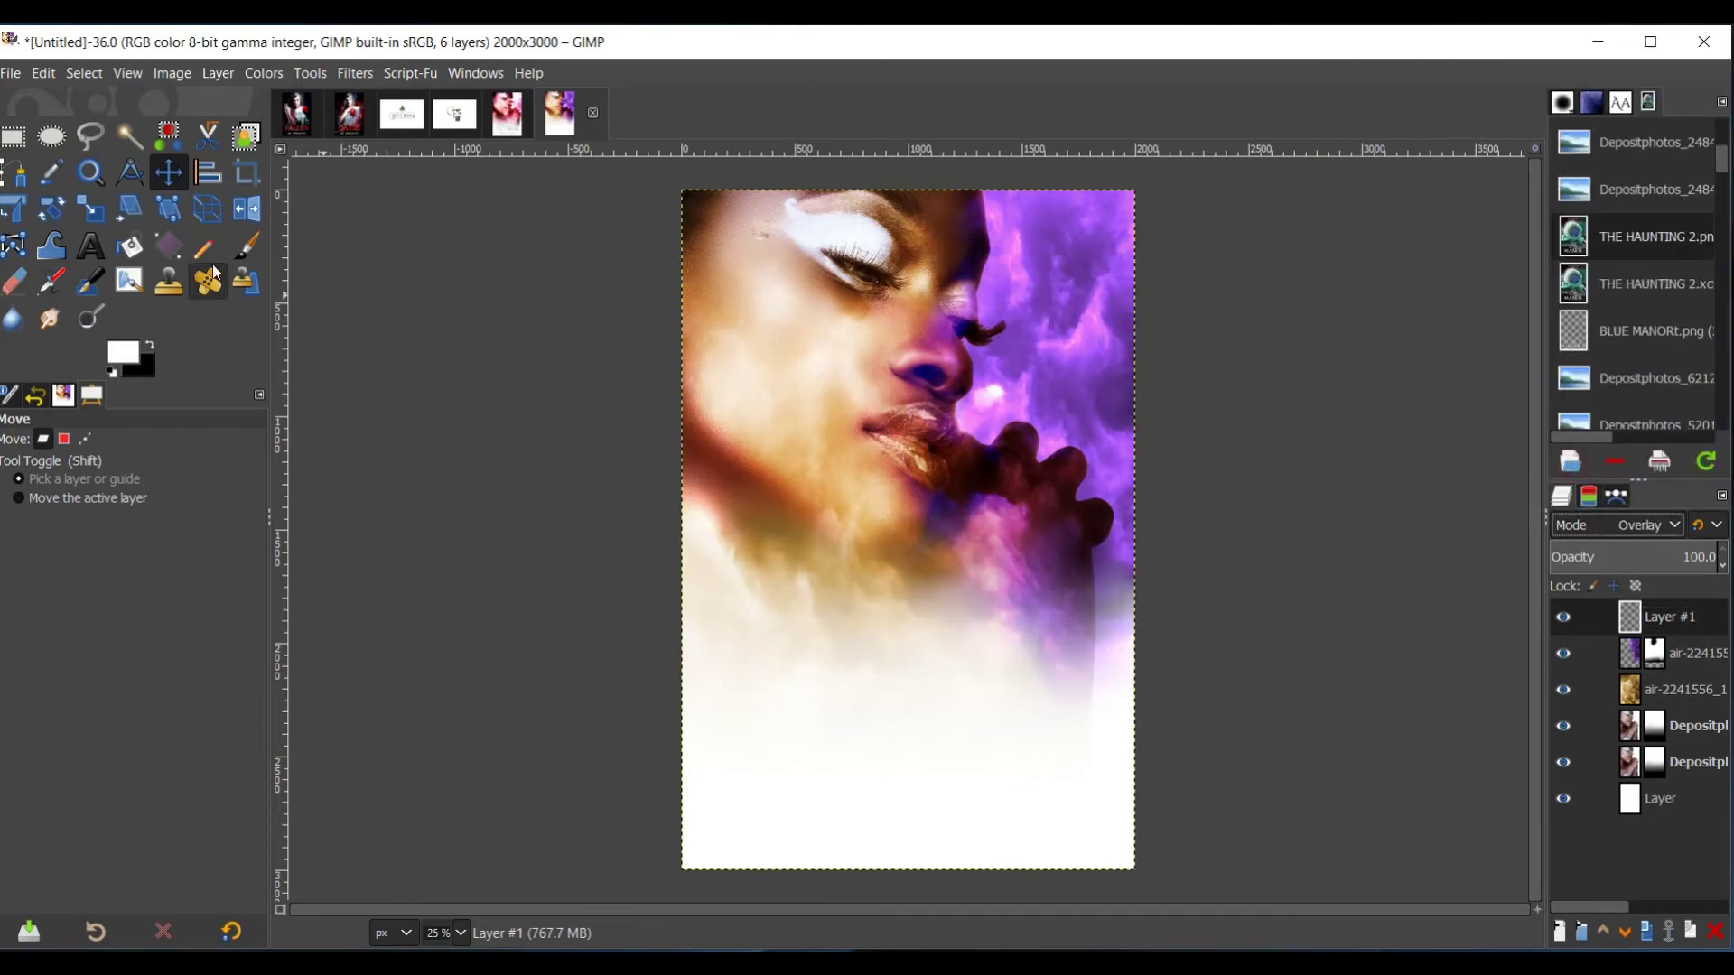
- Paint white with a smaller brush over the cheek and lips, then undo the stray stroke
{"action": "key", "text": "p"}
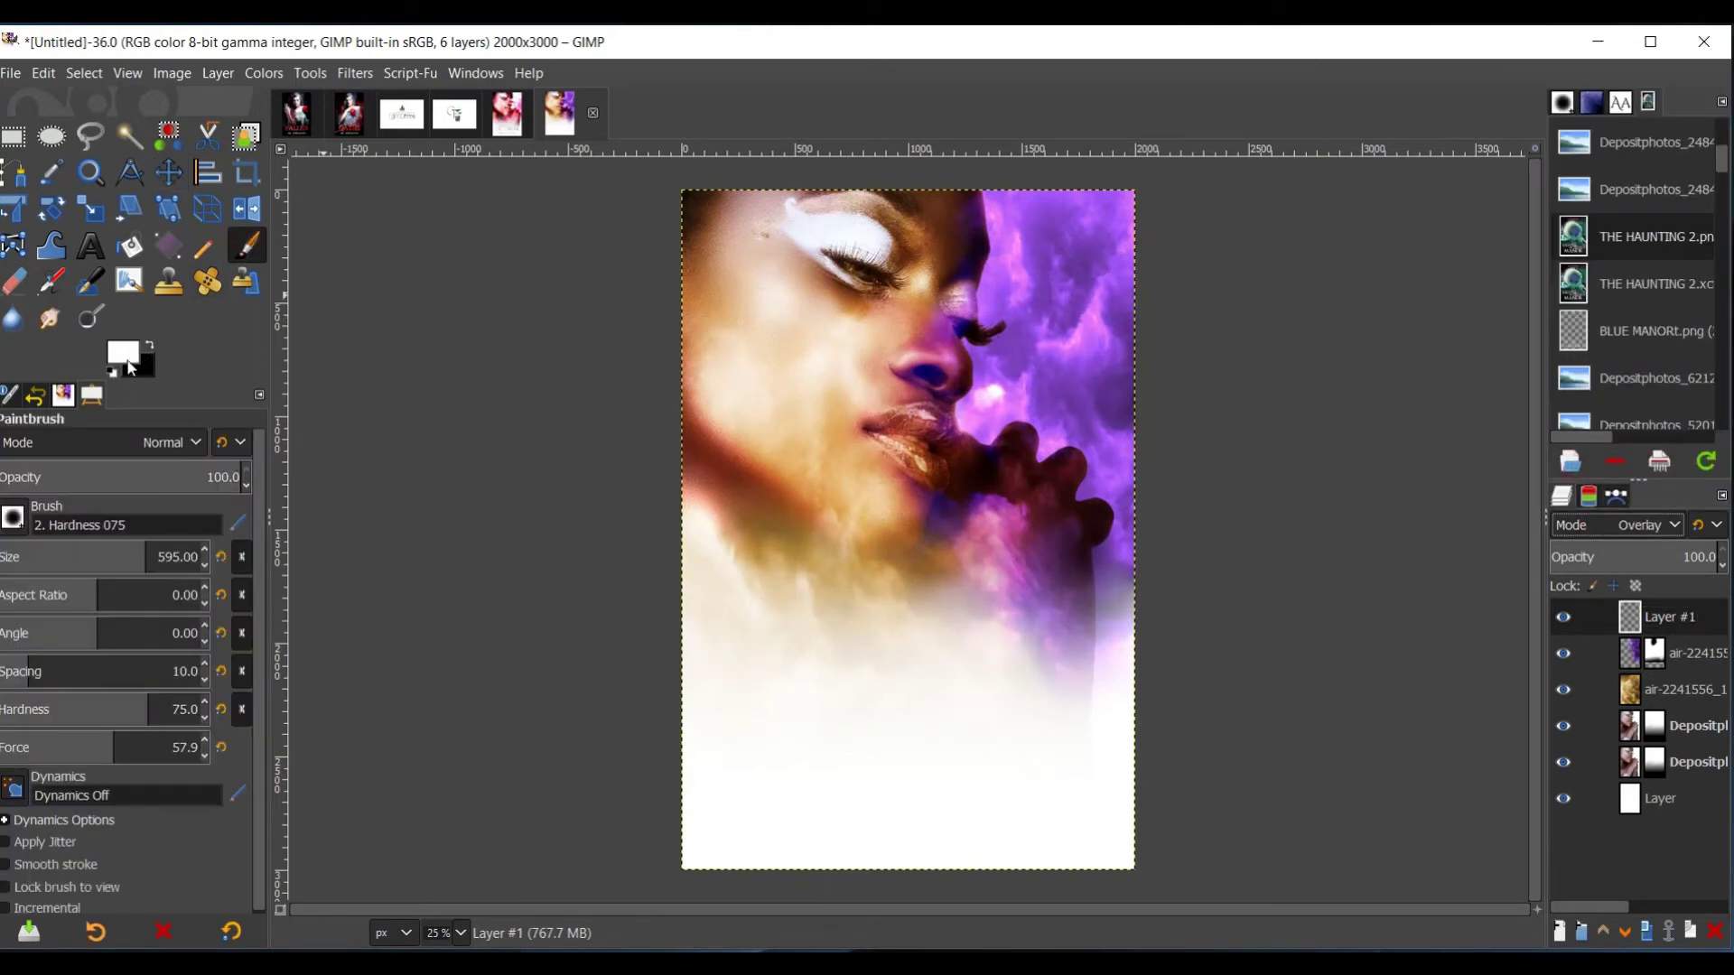
{"action": "left_click_drag", "start_coordinate": [81, 558], "coordinate": [44, 557]}
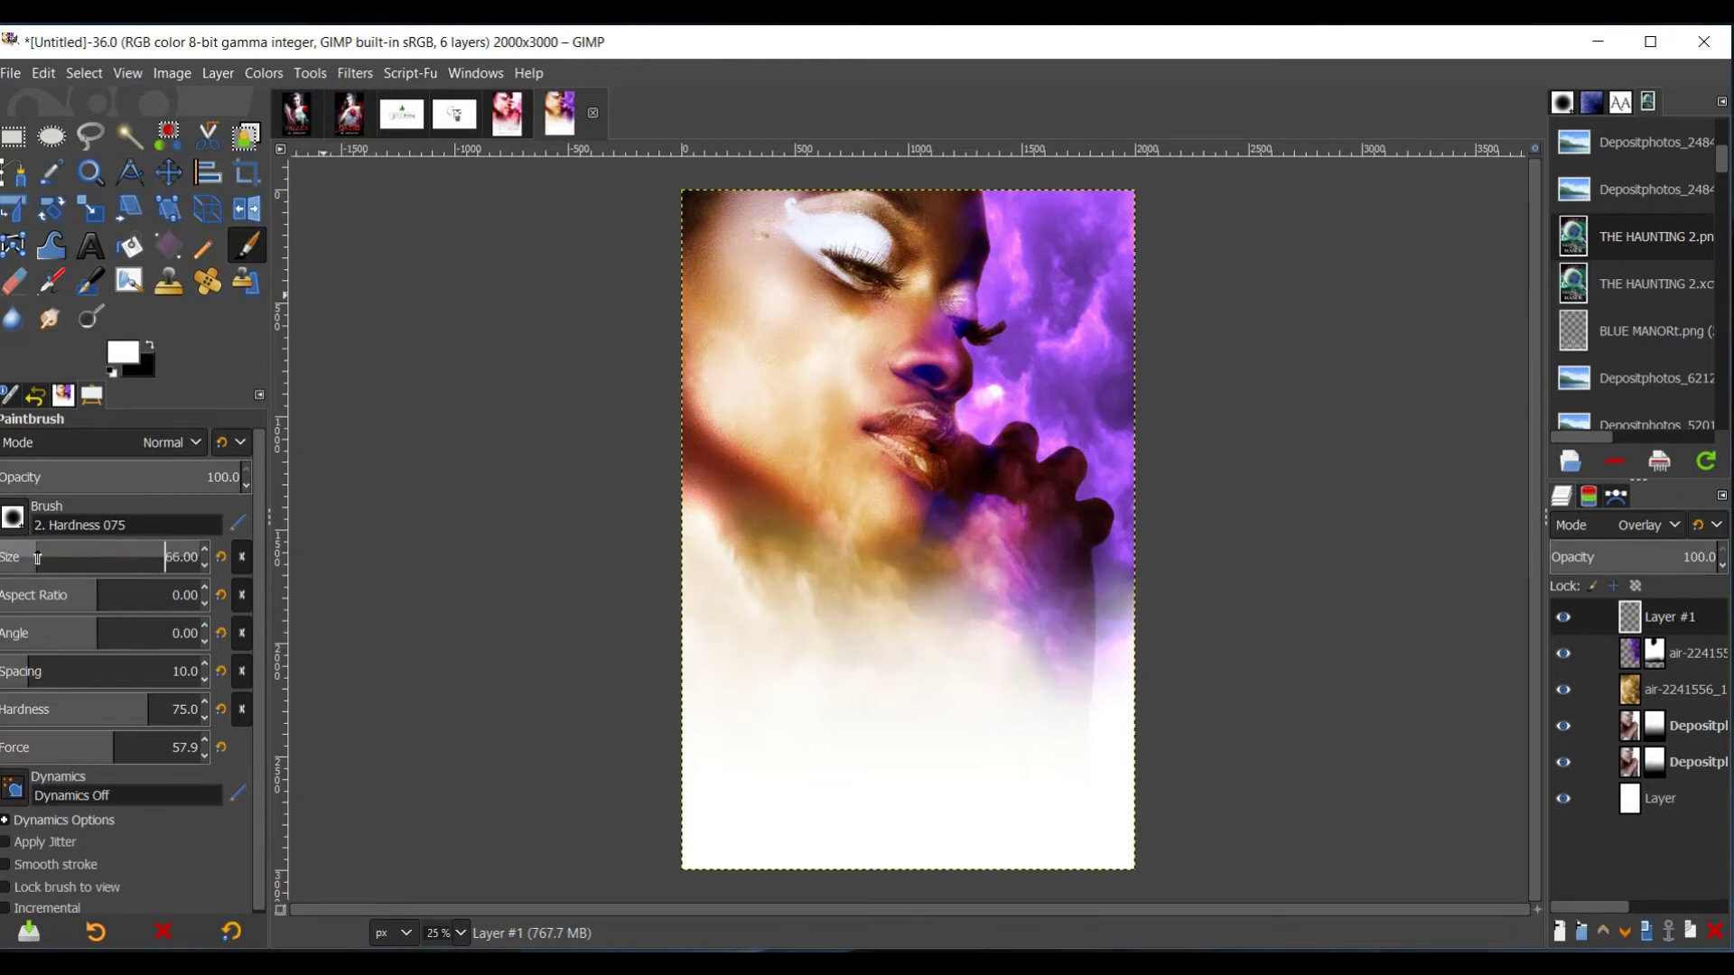
{"action": "left_click", "coordinate": [864, 270]}
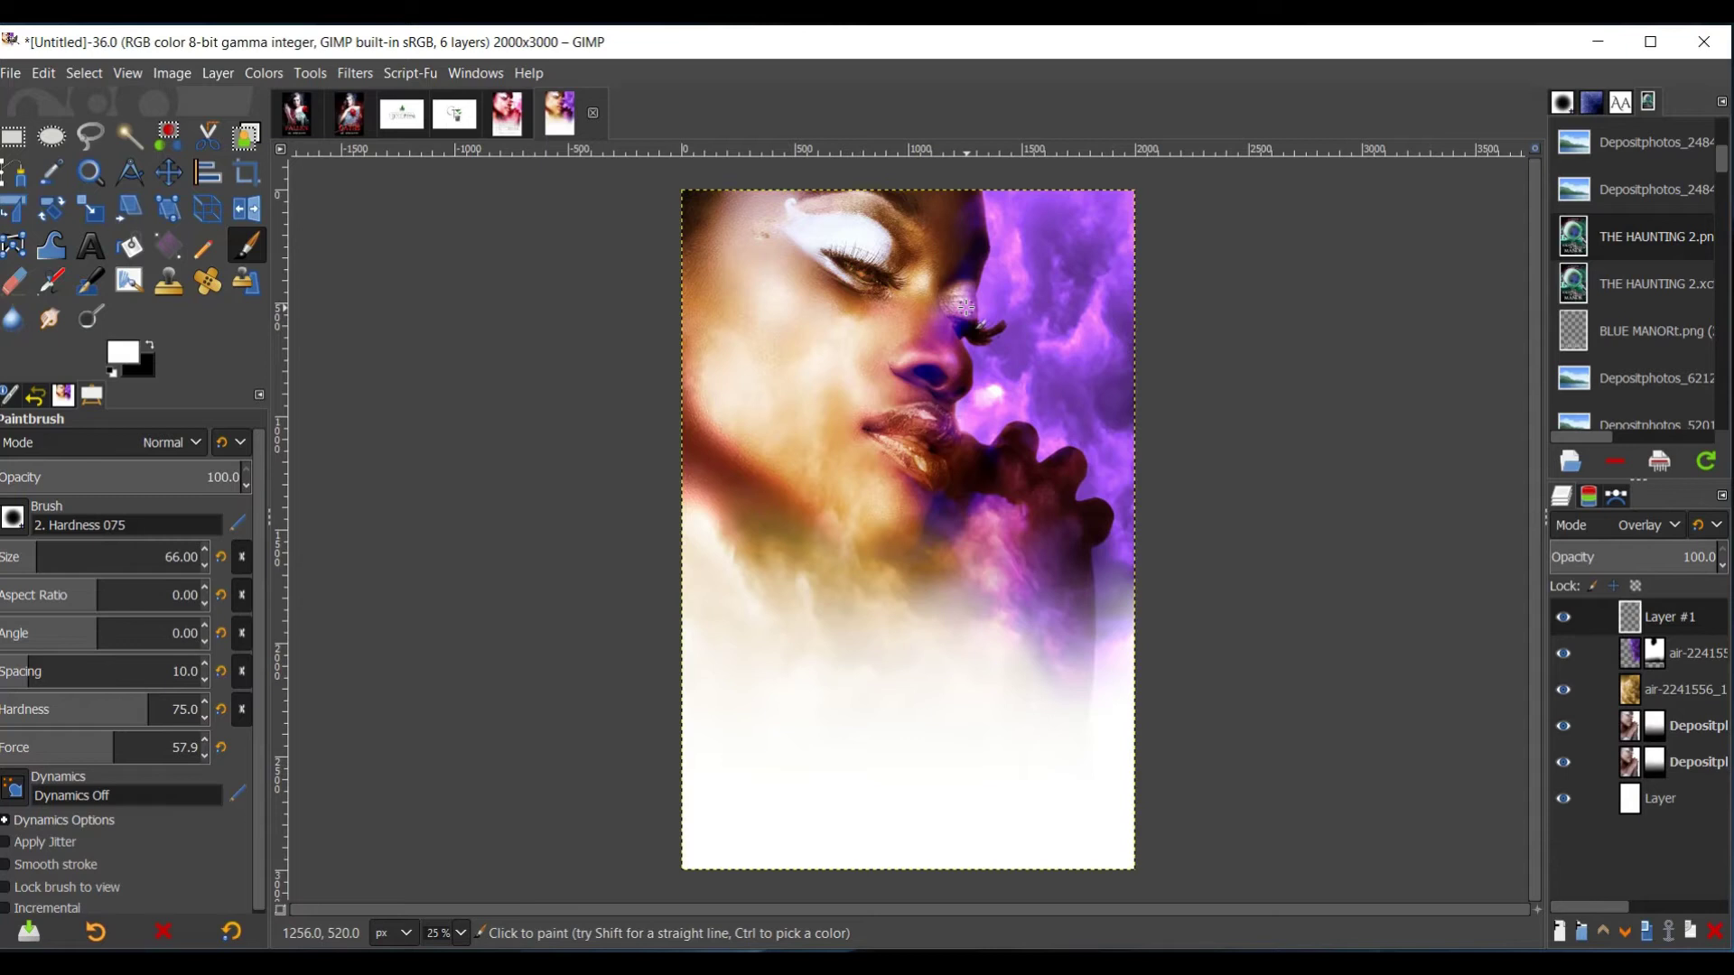
{"action": "mouse_move", "coordinate": [794, 360]}
{"action": "left_mouse_down"}
{"action": "mouse_move", "coordinate": [751, 324]}
{"action": "mouse_move", "coordinate": [821, 383]}
{"action": "mouse_move", "coordinate": [919, 359]}
{"action": "mouse_move", "coordinate": [827, 462]}
{"action": "left_mouse_up"}
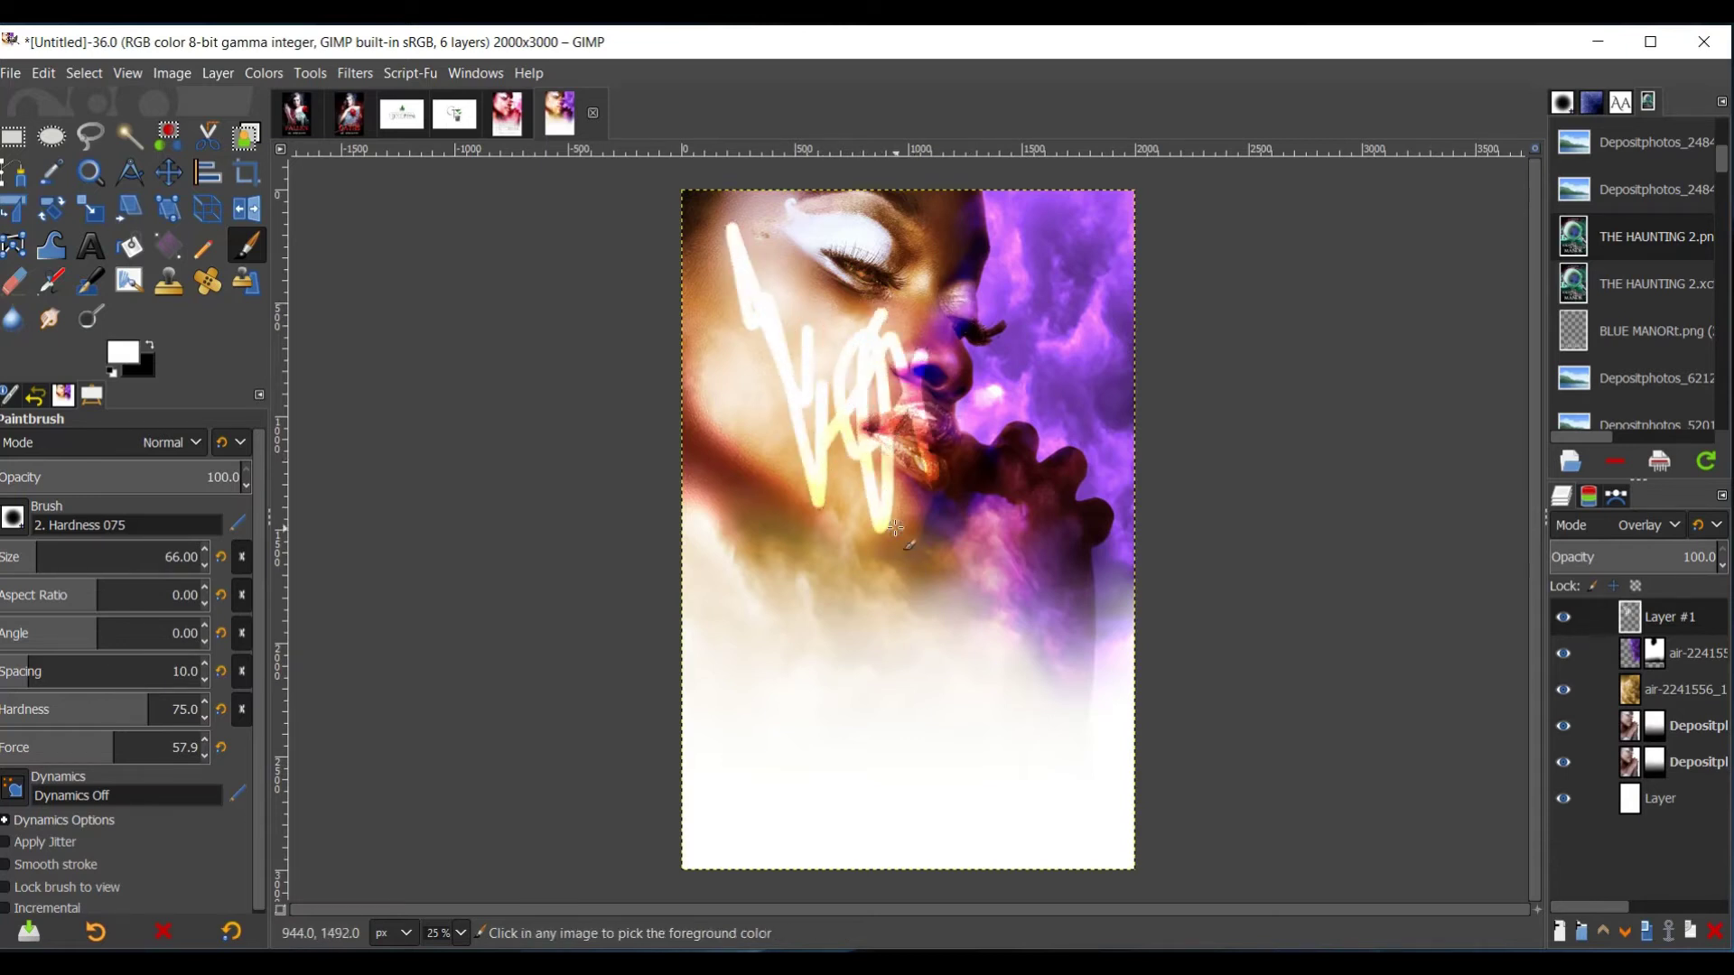
{"action": "key", "text": "ctrl+z"}
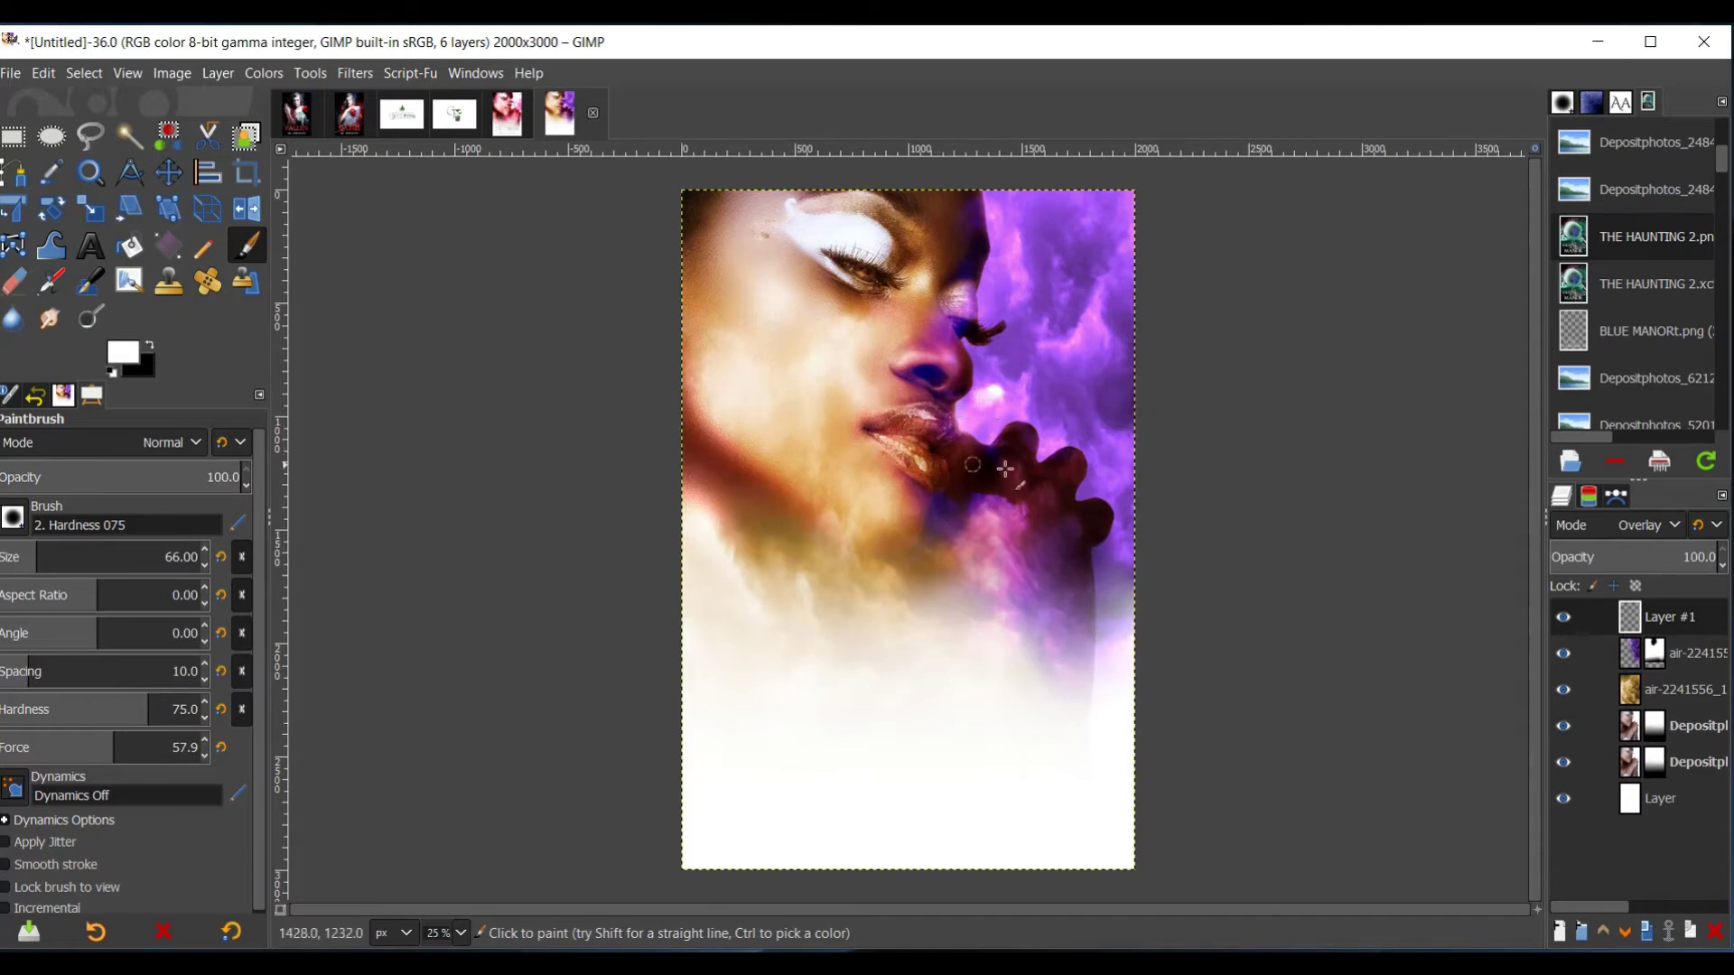
{"action": "left_click", "coordinate": [215, 73]}
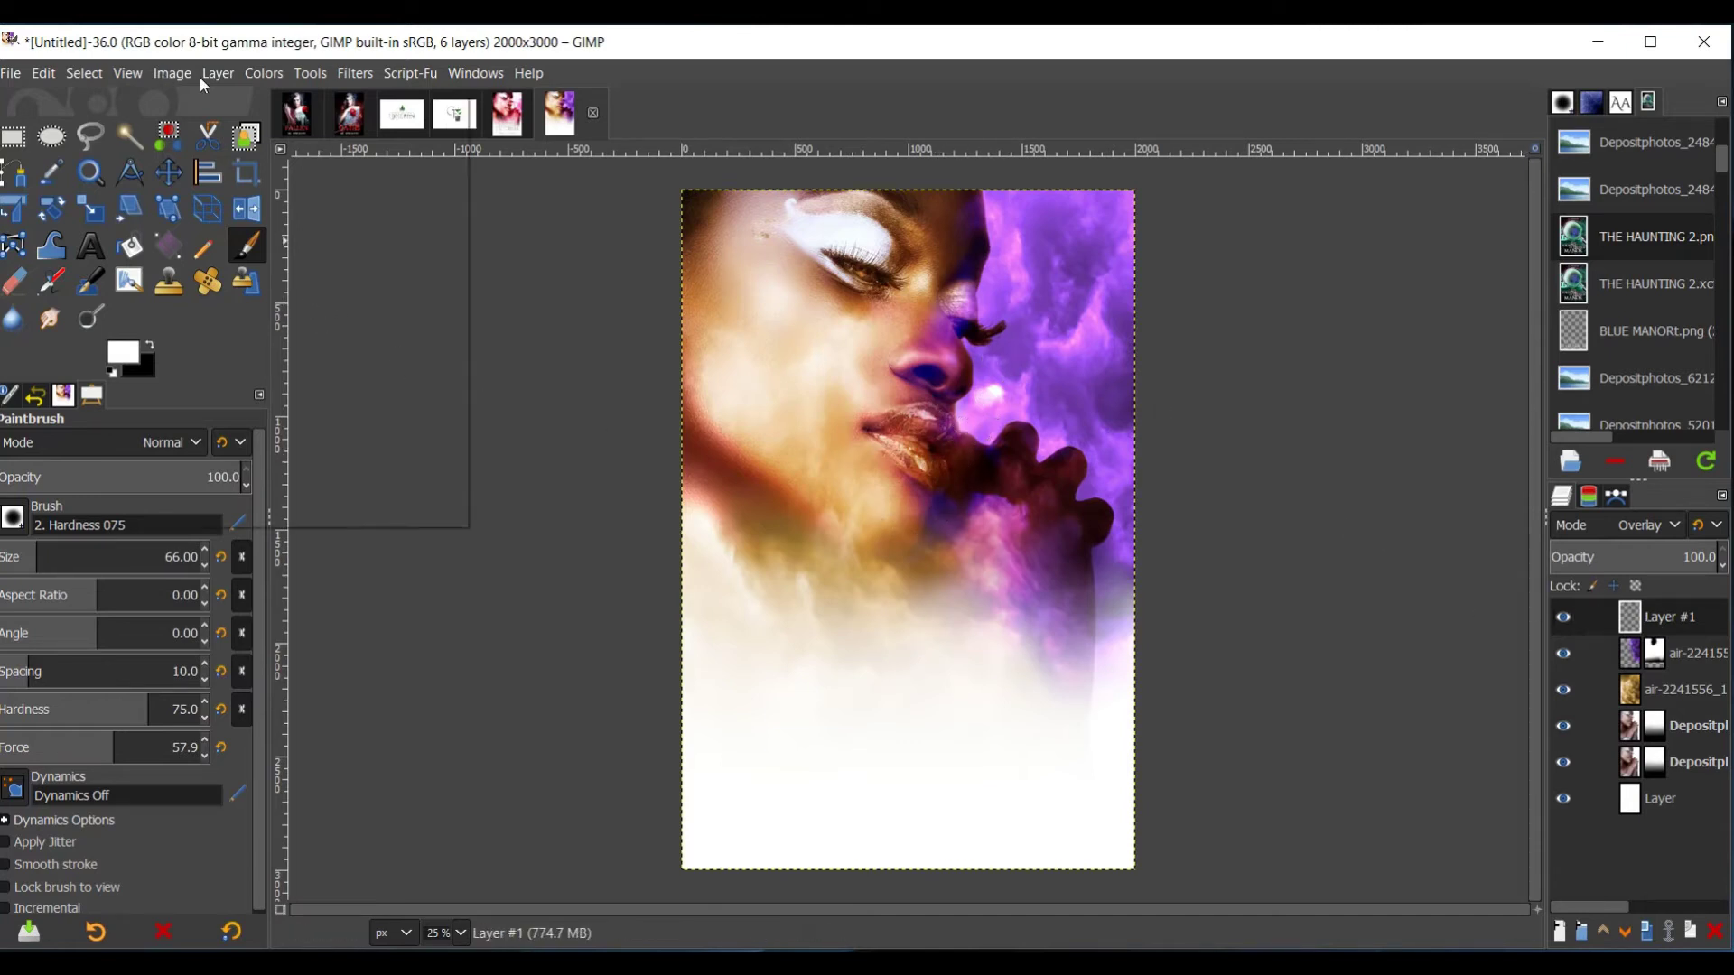
{"action": "left_click", "coordinate": [233, 105]}
- Create Layer #2, set it to Overlay, and paint white over the lips with a larger brush
{"action": "left_click", "coordinate": [1012, 773]}
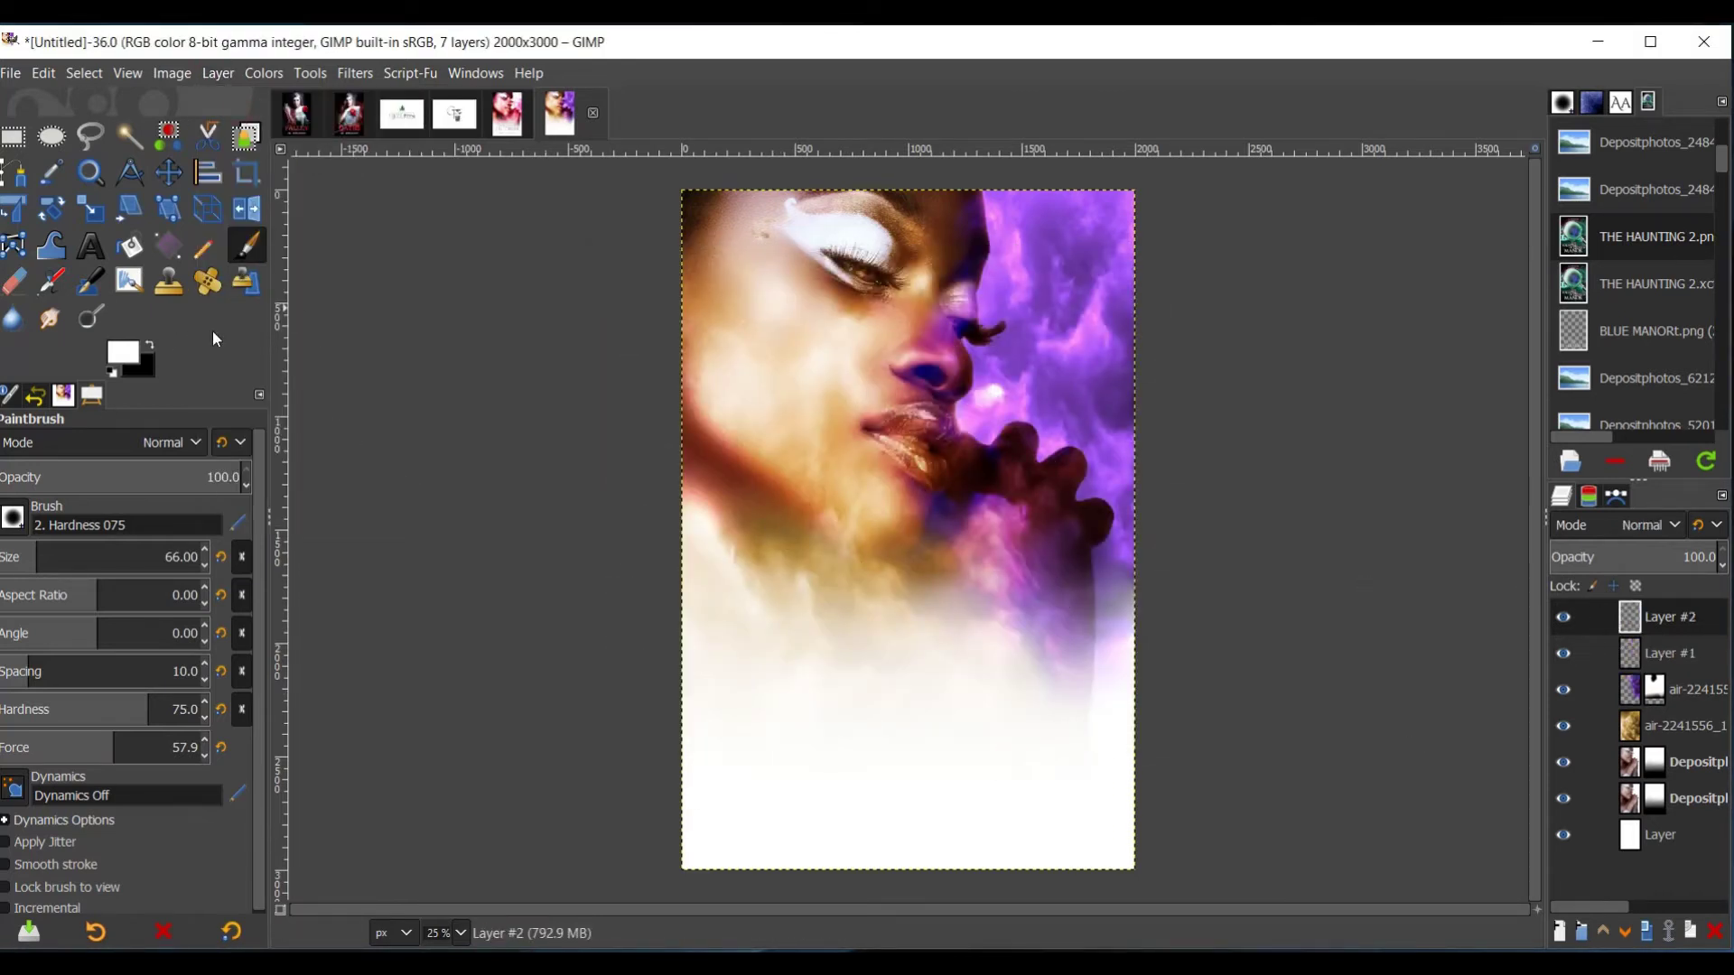
{"action": "left_click_drag", "start_coordinate": [158, 553], "coordinate": [68, 557]}
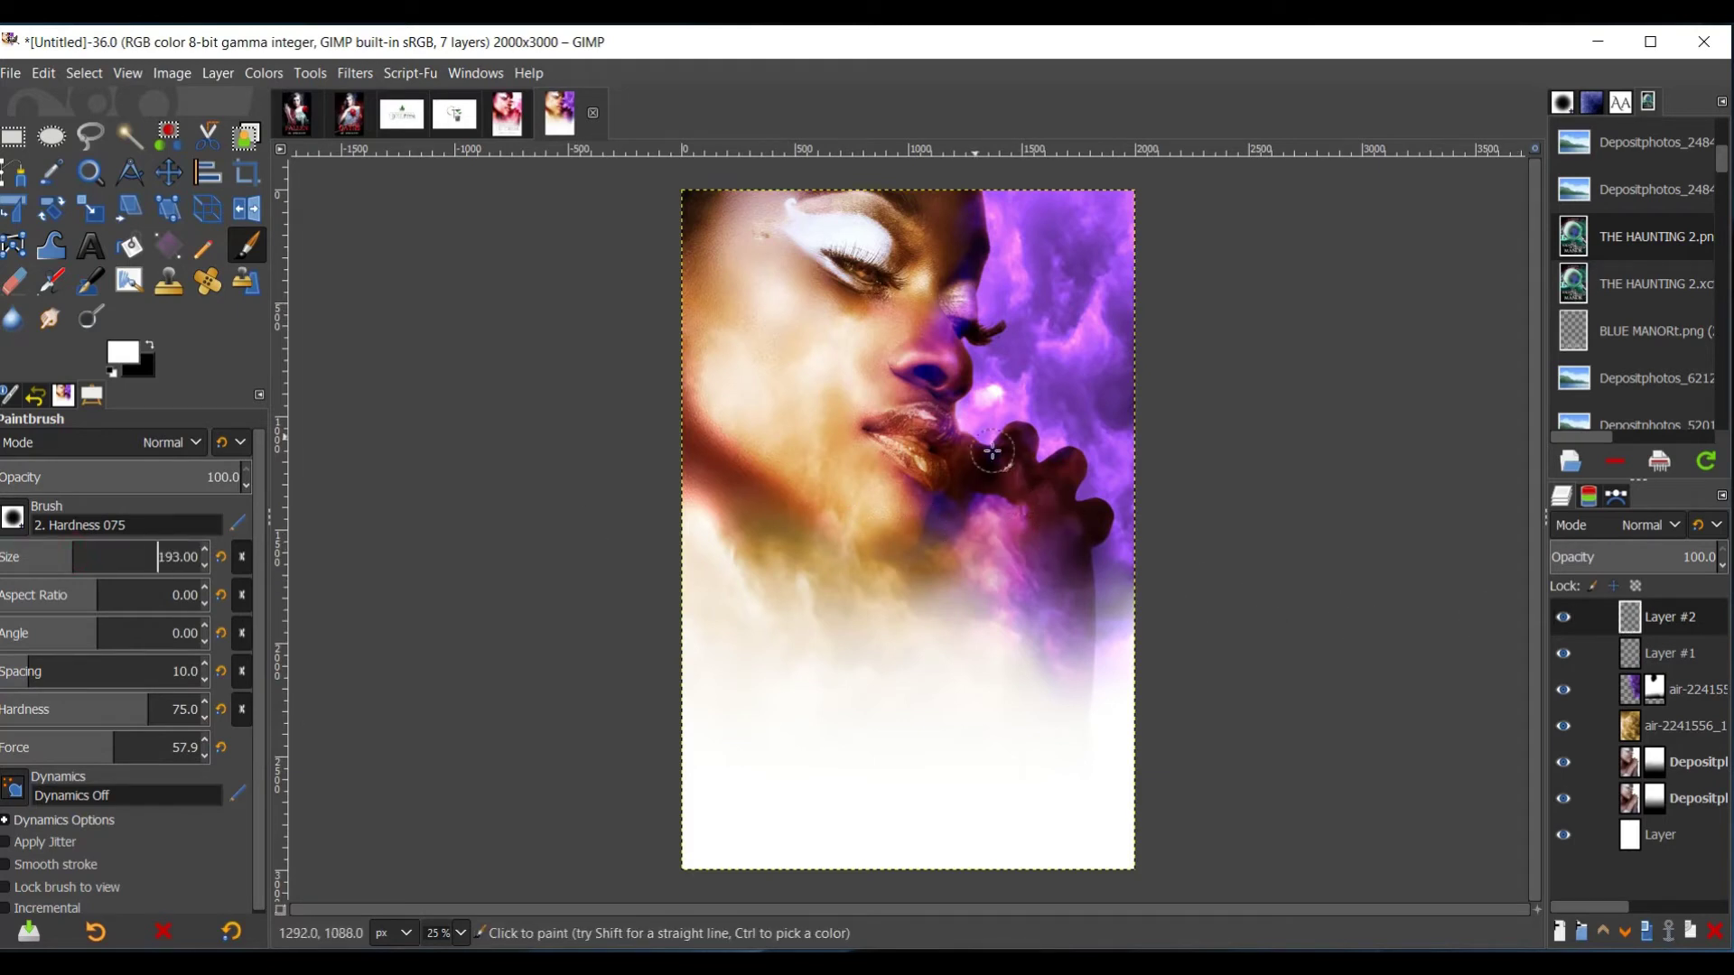
{"action": "left_click", "coordinate": [928, 418]}
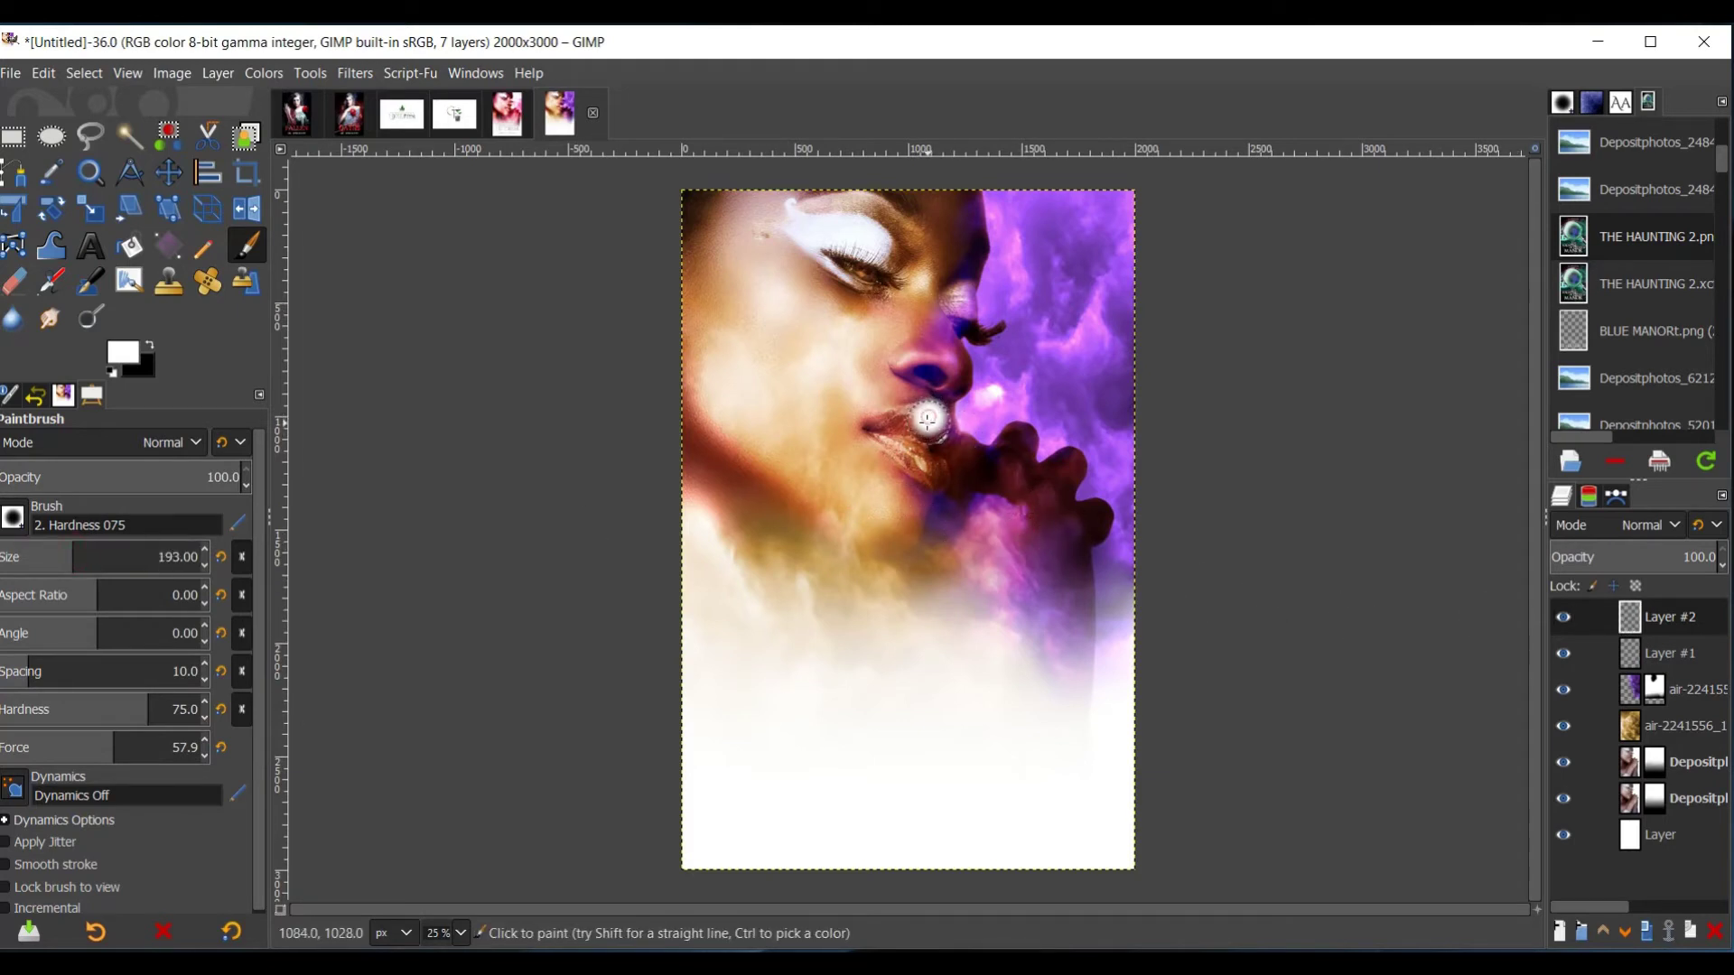
{"action": "left_click", "coordinate": [1629, 525]}
{"action": "left_click", "coordinate": [1568, 470]}
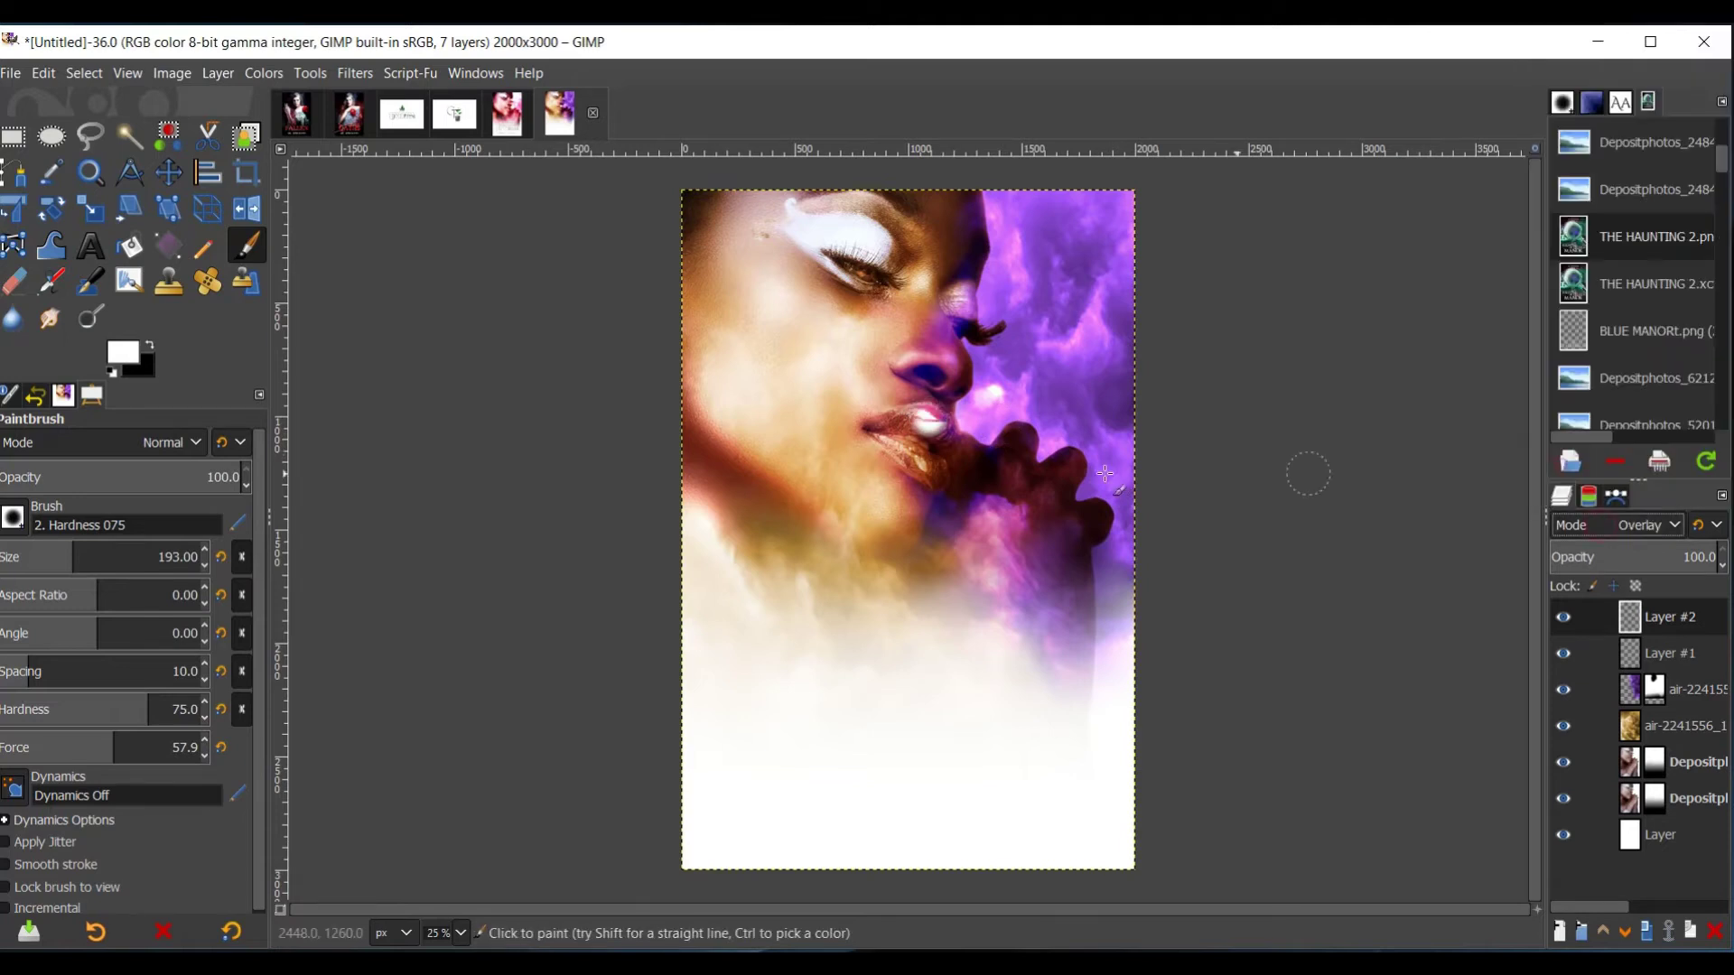
{"action": "mouse_move", "coordinate": [939, 429]}
{"action": "left_mouse_down"}
{"action": "mouse_move", "coordinate": [903, 420]}
{"action": "mouse_move", "coordinate": [899, 444]}
{"action": "mouse_move", "coordinate": [923, 472]}
{"action": "mouse_move", "coordinate": [916, 454]}
{"action": "mouse_move", "coordinate": [943, 465]}
{"action": "left_mouse_up"}
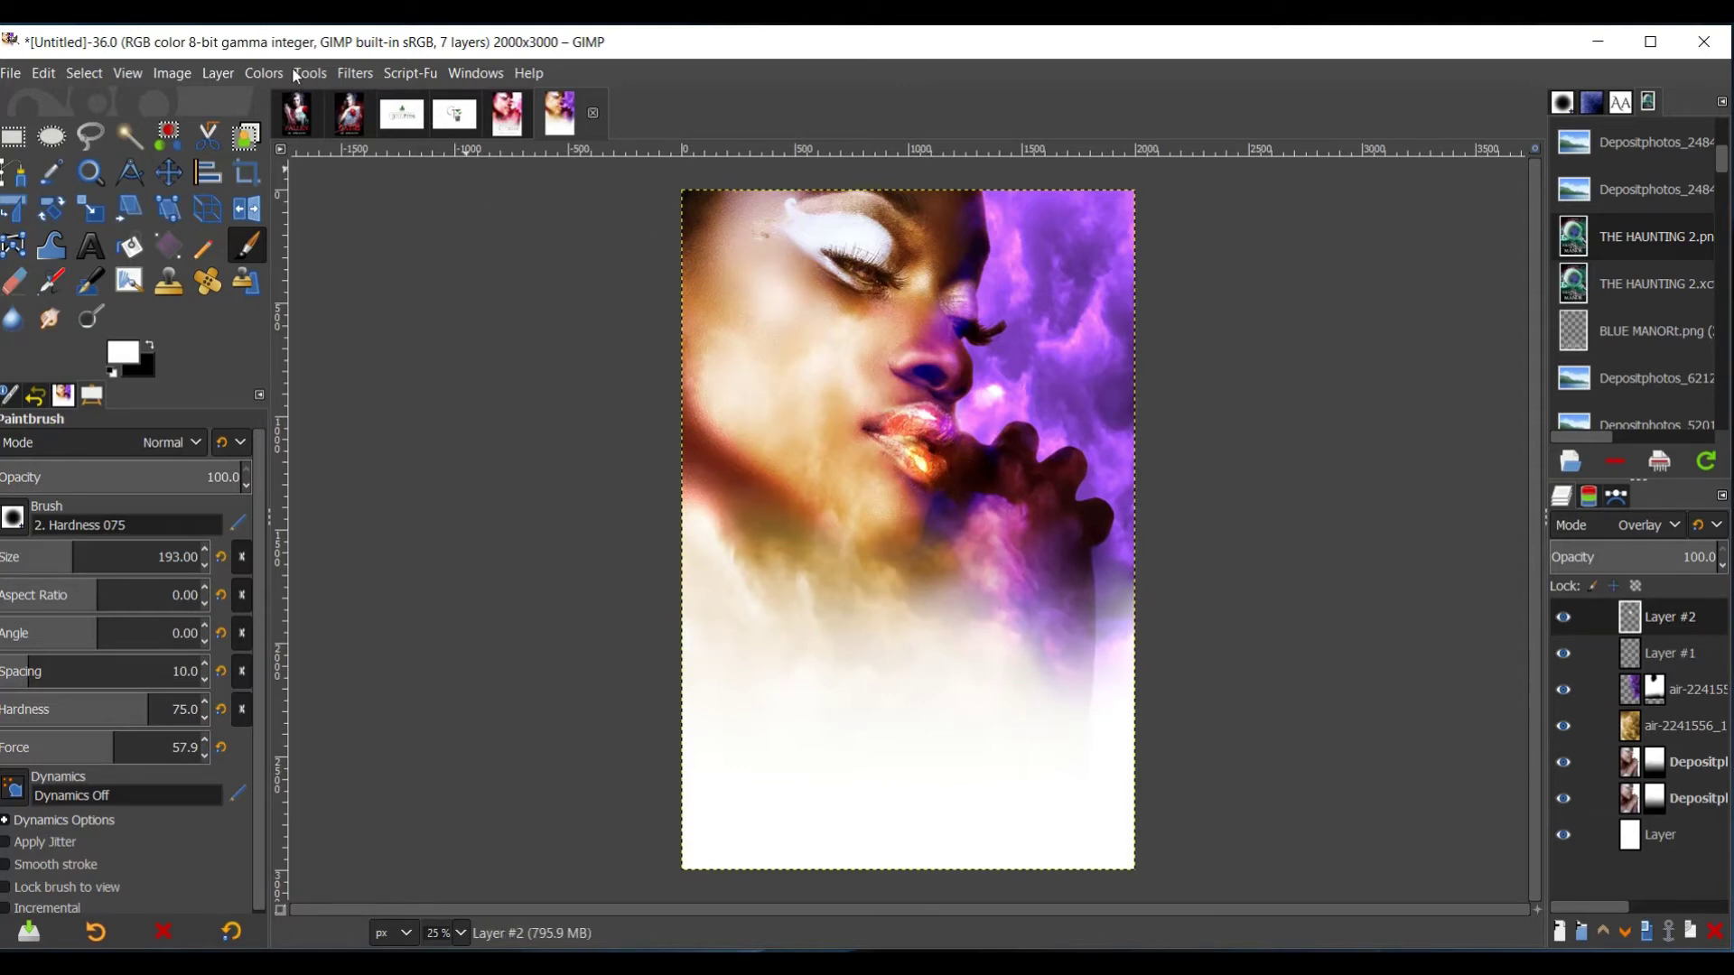
- Gaussian-blur the lip highlight layer by about 20.7 and erase part of it near the chin
{"action": "left_click", "coordinate": [354, 72]}
{"action": "mouse_move", "coordinate": [361, 217]}
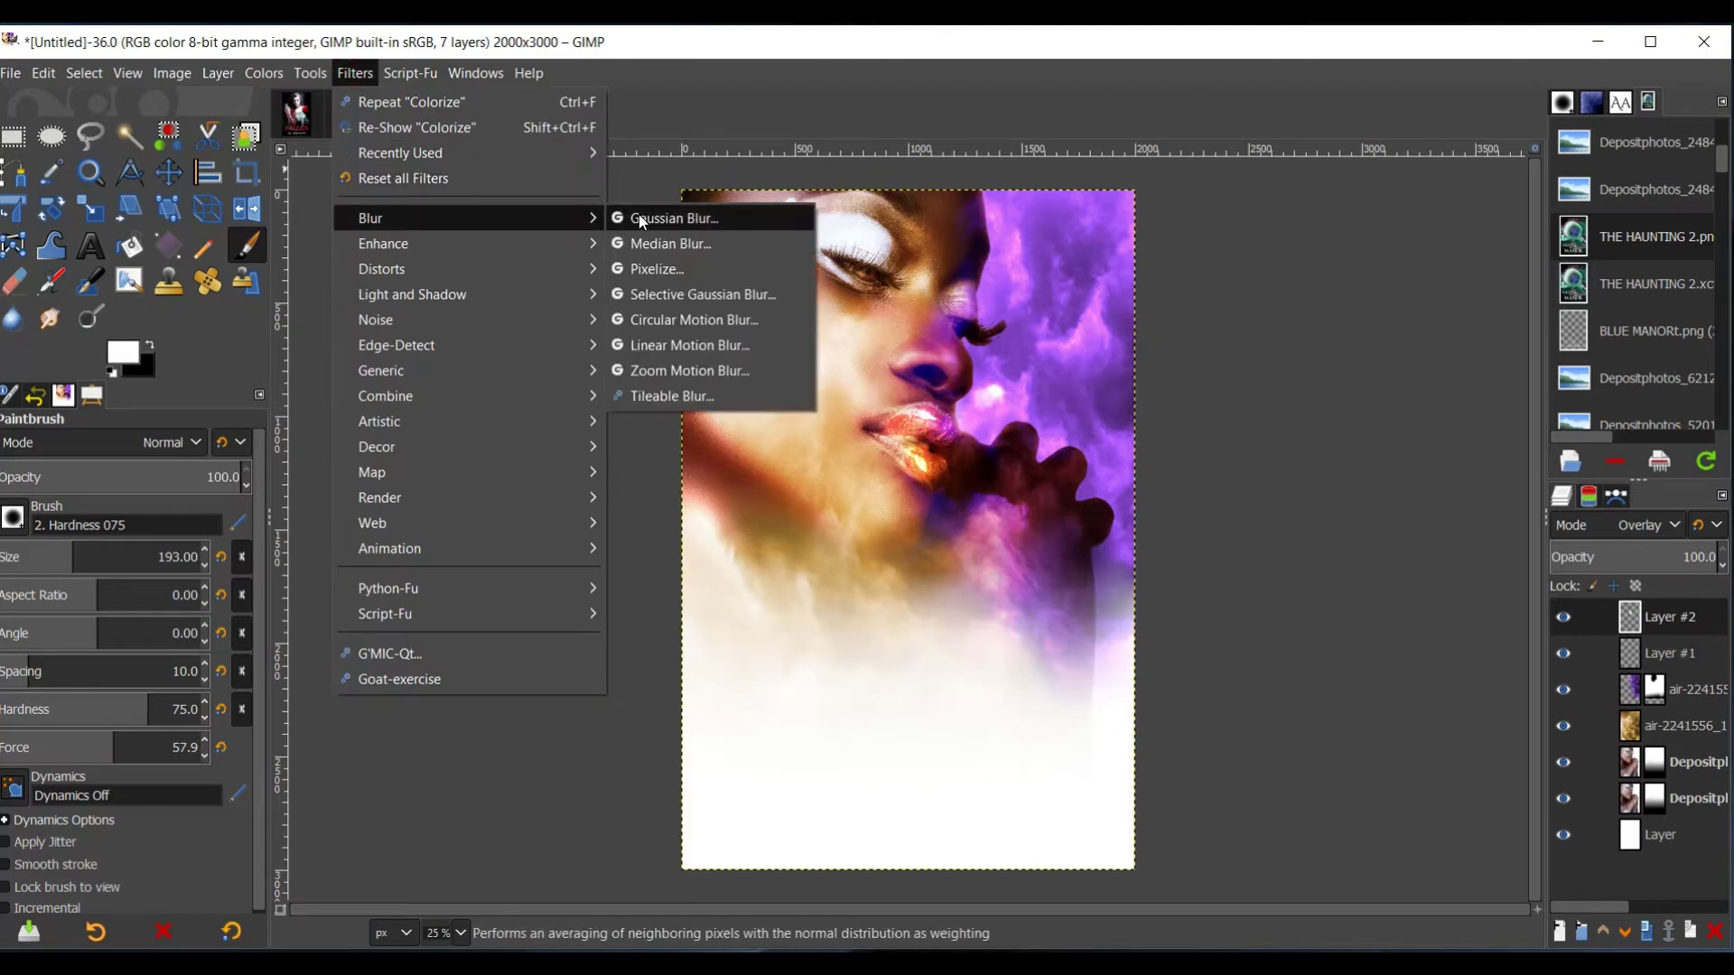
{"action": "left_click", "coordinate": [686, 216]}
{"action": "left_click", "coordinate": [238, 249]}
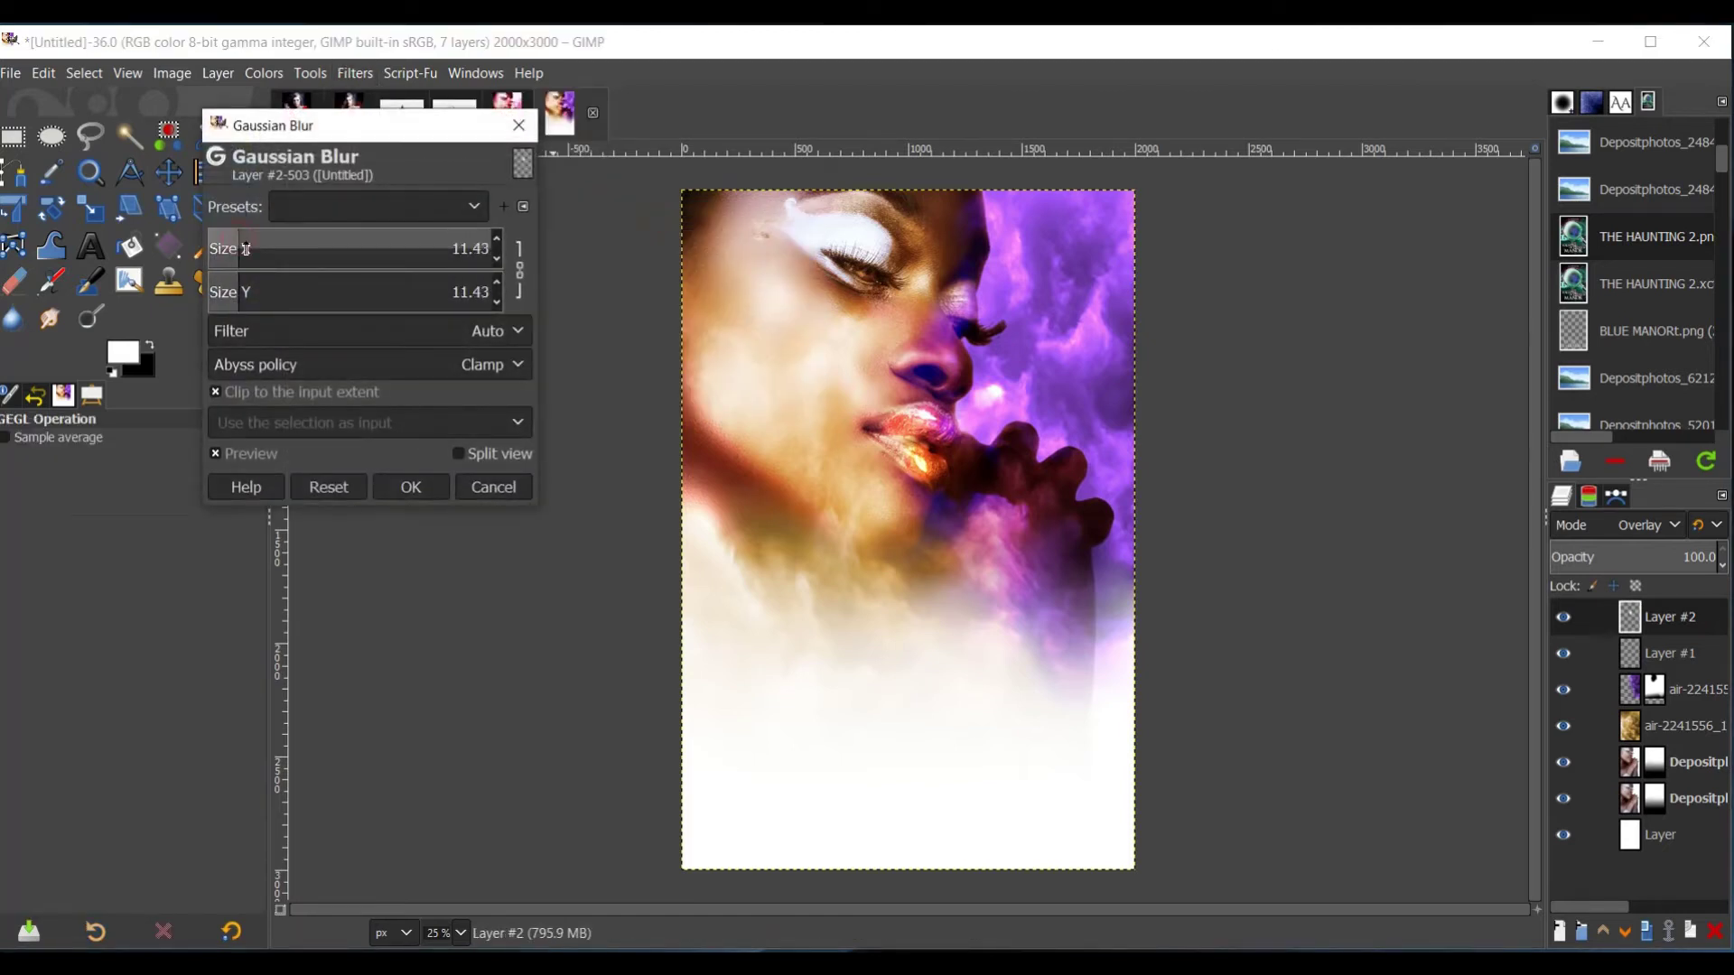
{"action": "left_click_drag", "start_coordinate": [238, 248], "coordinate": [260, 252]}
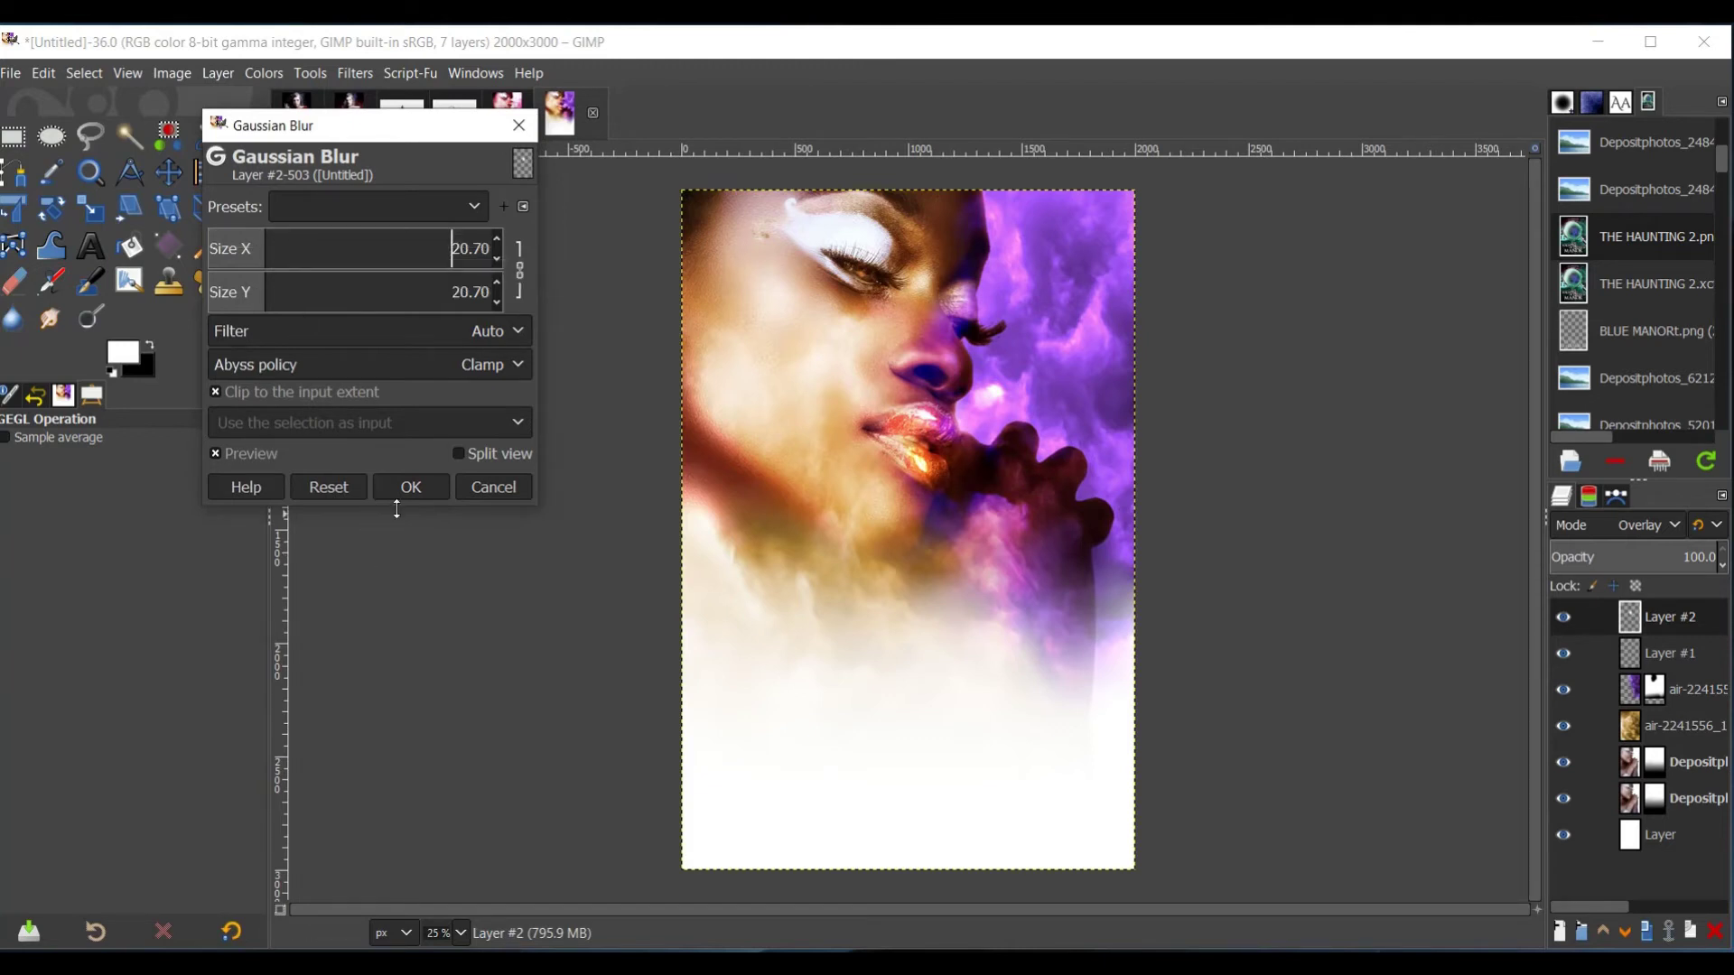
{"action": "left_click", "coordinate": [411, 487]}
{"action": "left_click", "coordinate": [12, 287]}
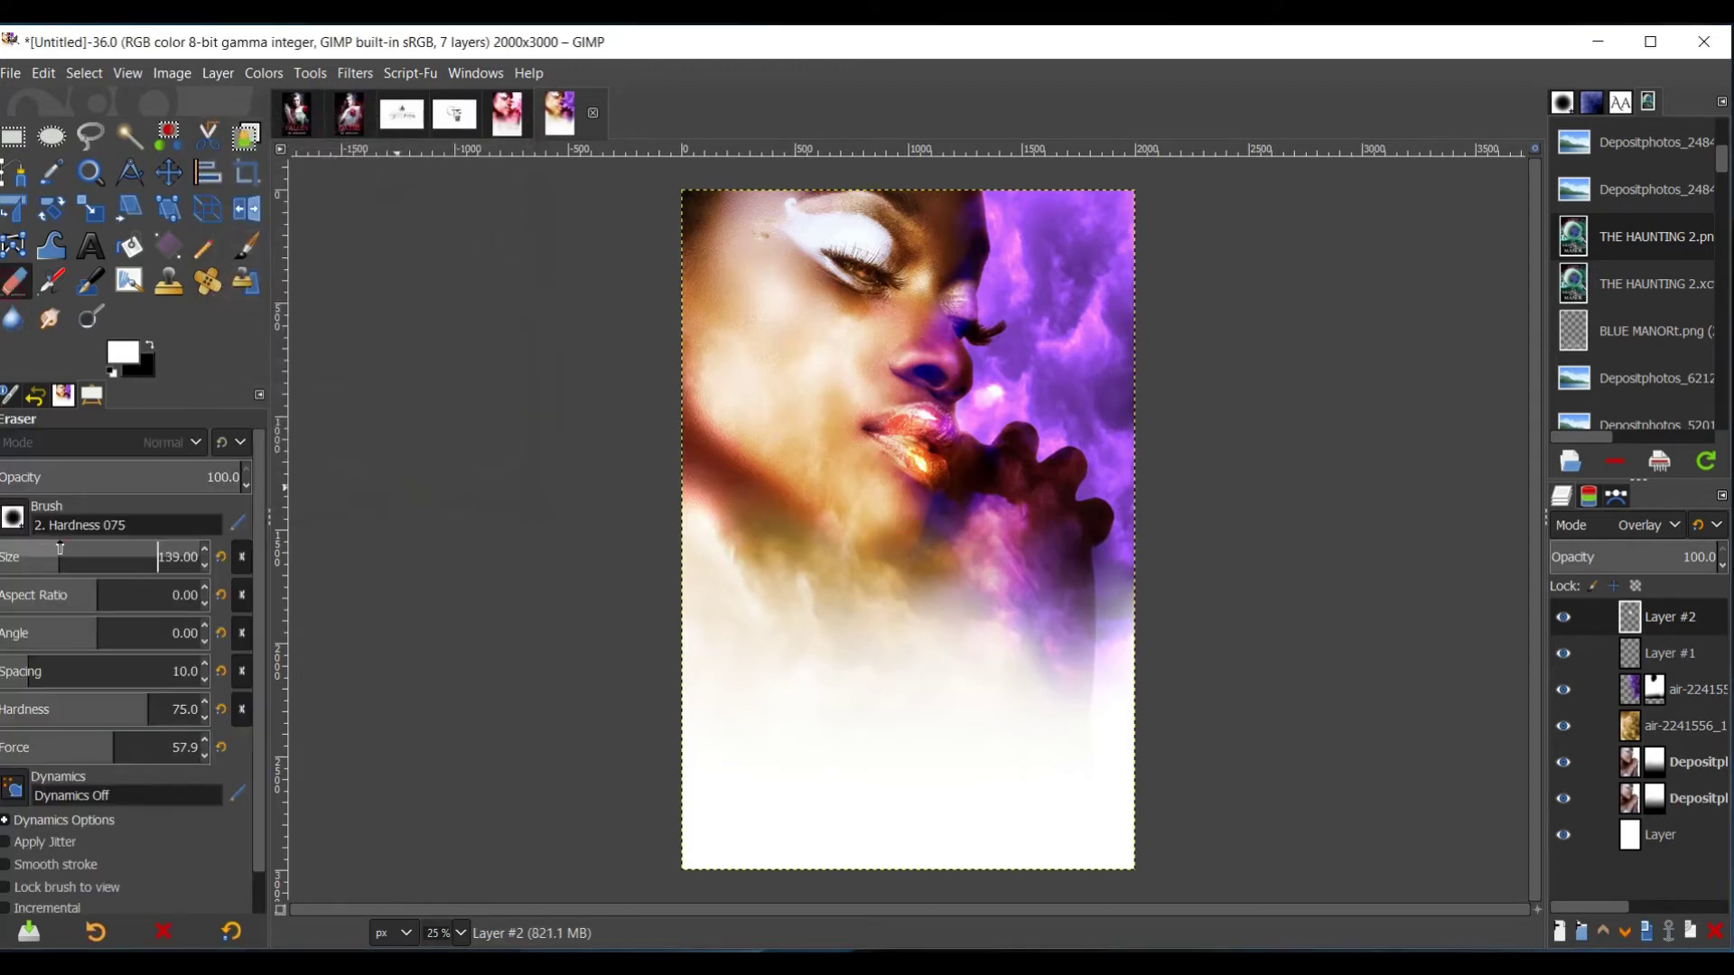
{"action": "left_click", "coordinate": [919, 447]}
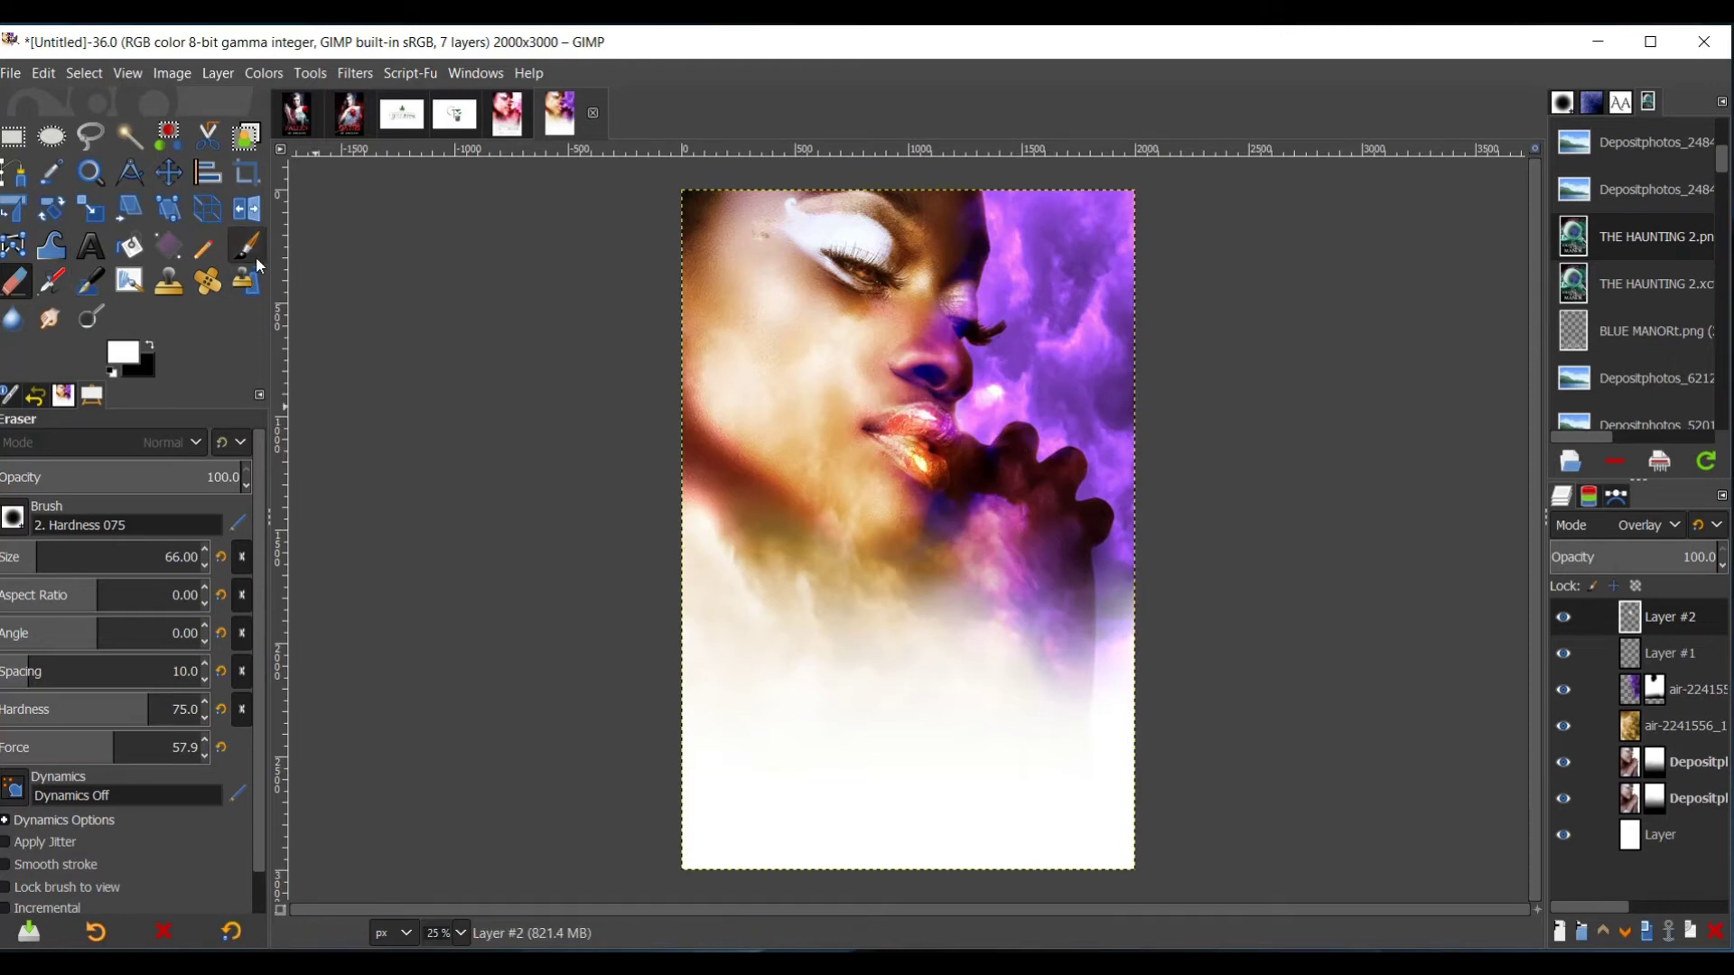
{"action": "left_click", "coordinate": [233, 252]}
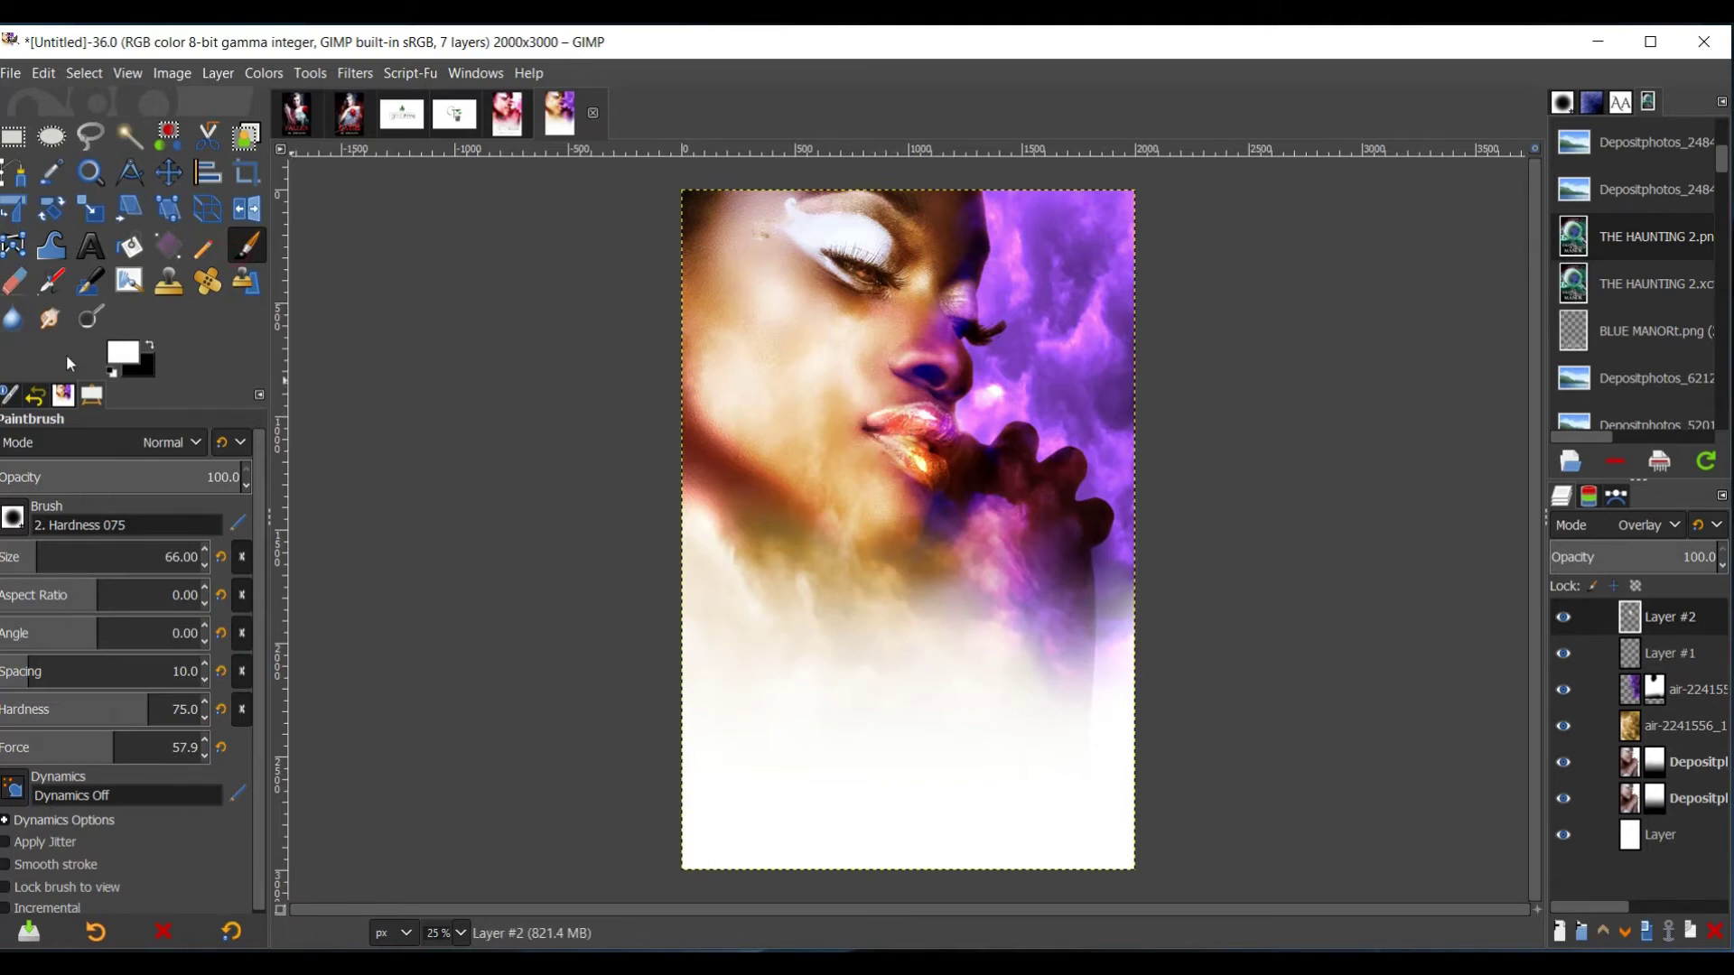
- Blur the highlight again at 24.86, then try a 186 px eraser stroke and undo it
{"action": "left_click", "coordinate": [354, 73]}
{"action": "mouse_move", "coordinate": [386, 214]}
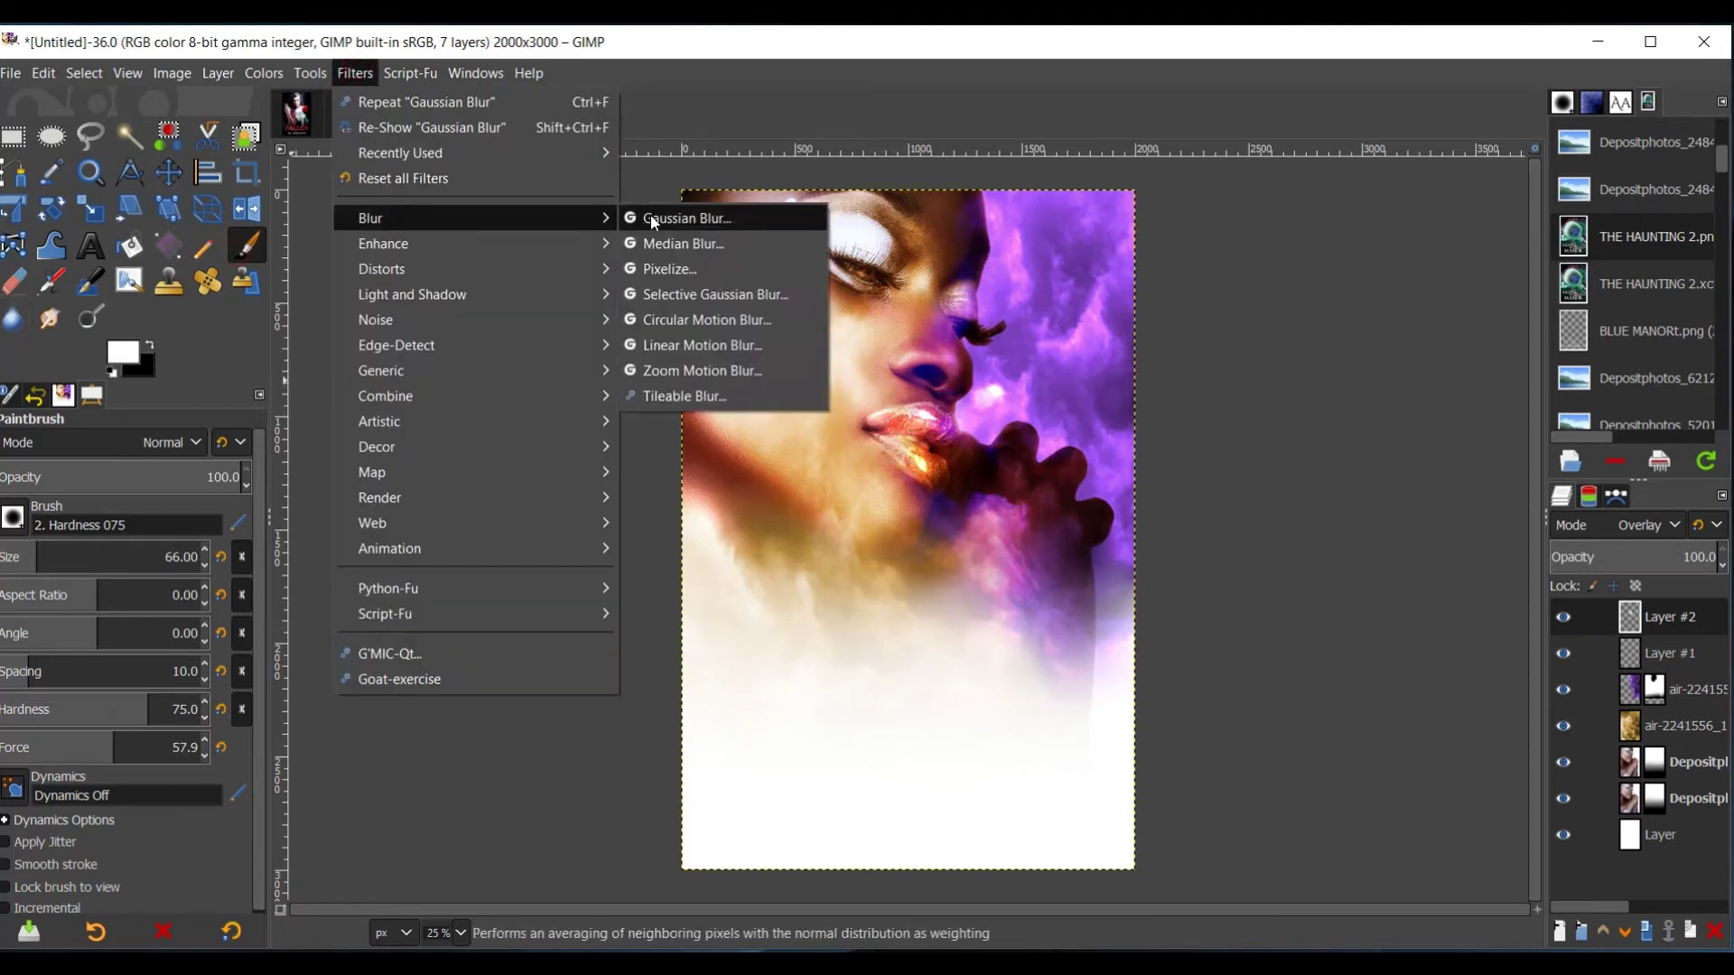
{"action": "left_click", "coordinate": [655, 215]}
{"action": "left_click", "coordinate": [271, 245]}
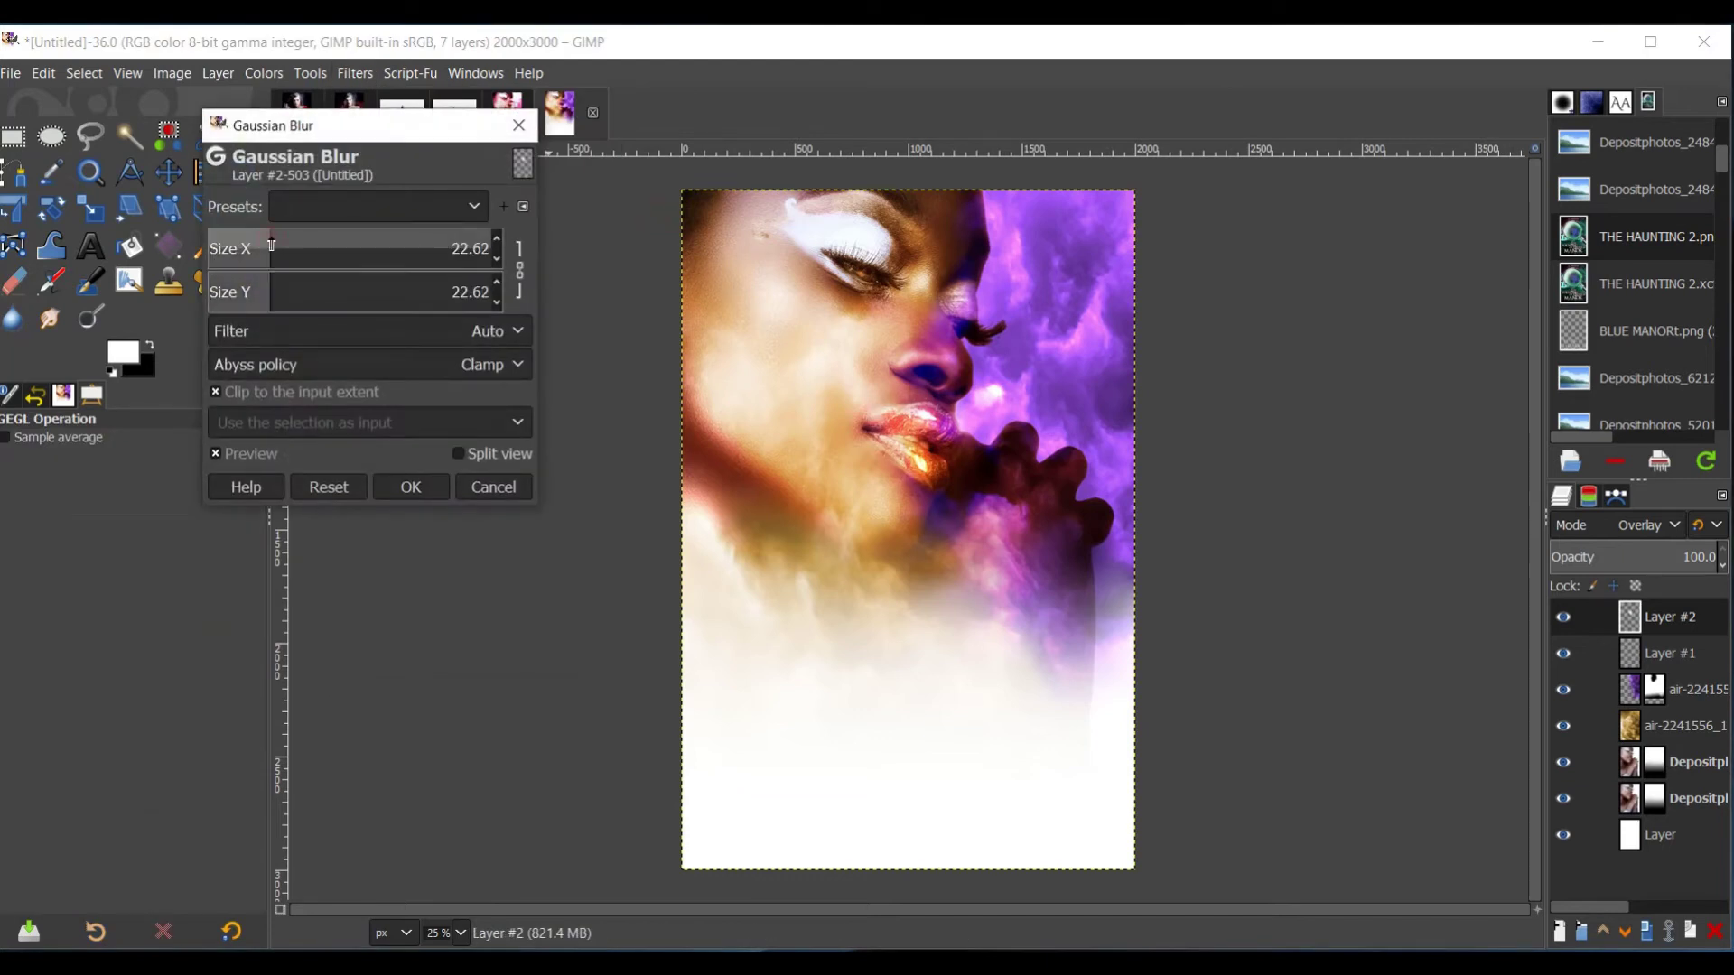
{"action": "left_click", "coordinate": [276, 246]}
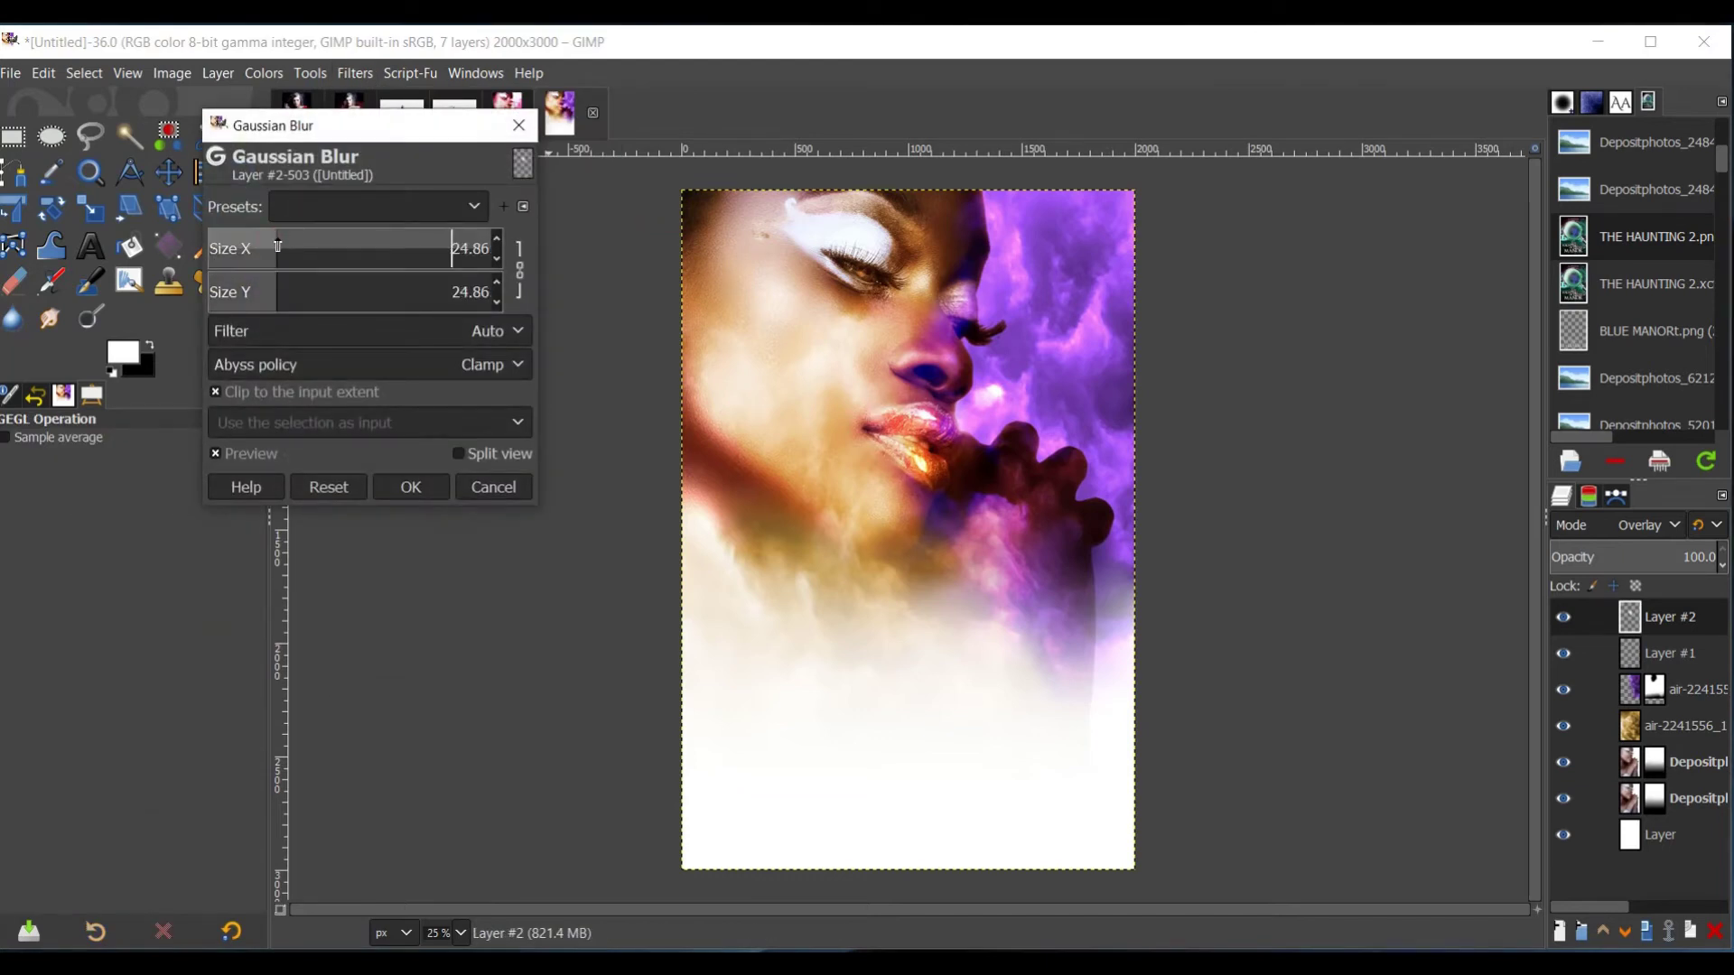
{"action": "left_click", "coordinate": [410, 487]}
{"action": "key", "text": "shift+e"}
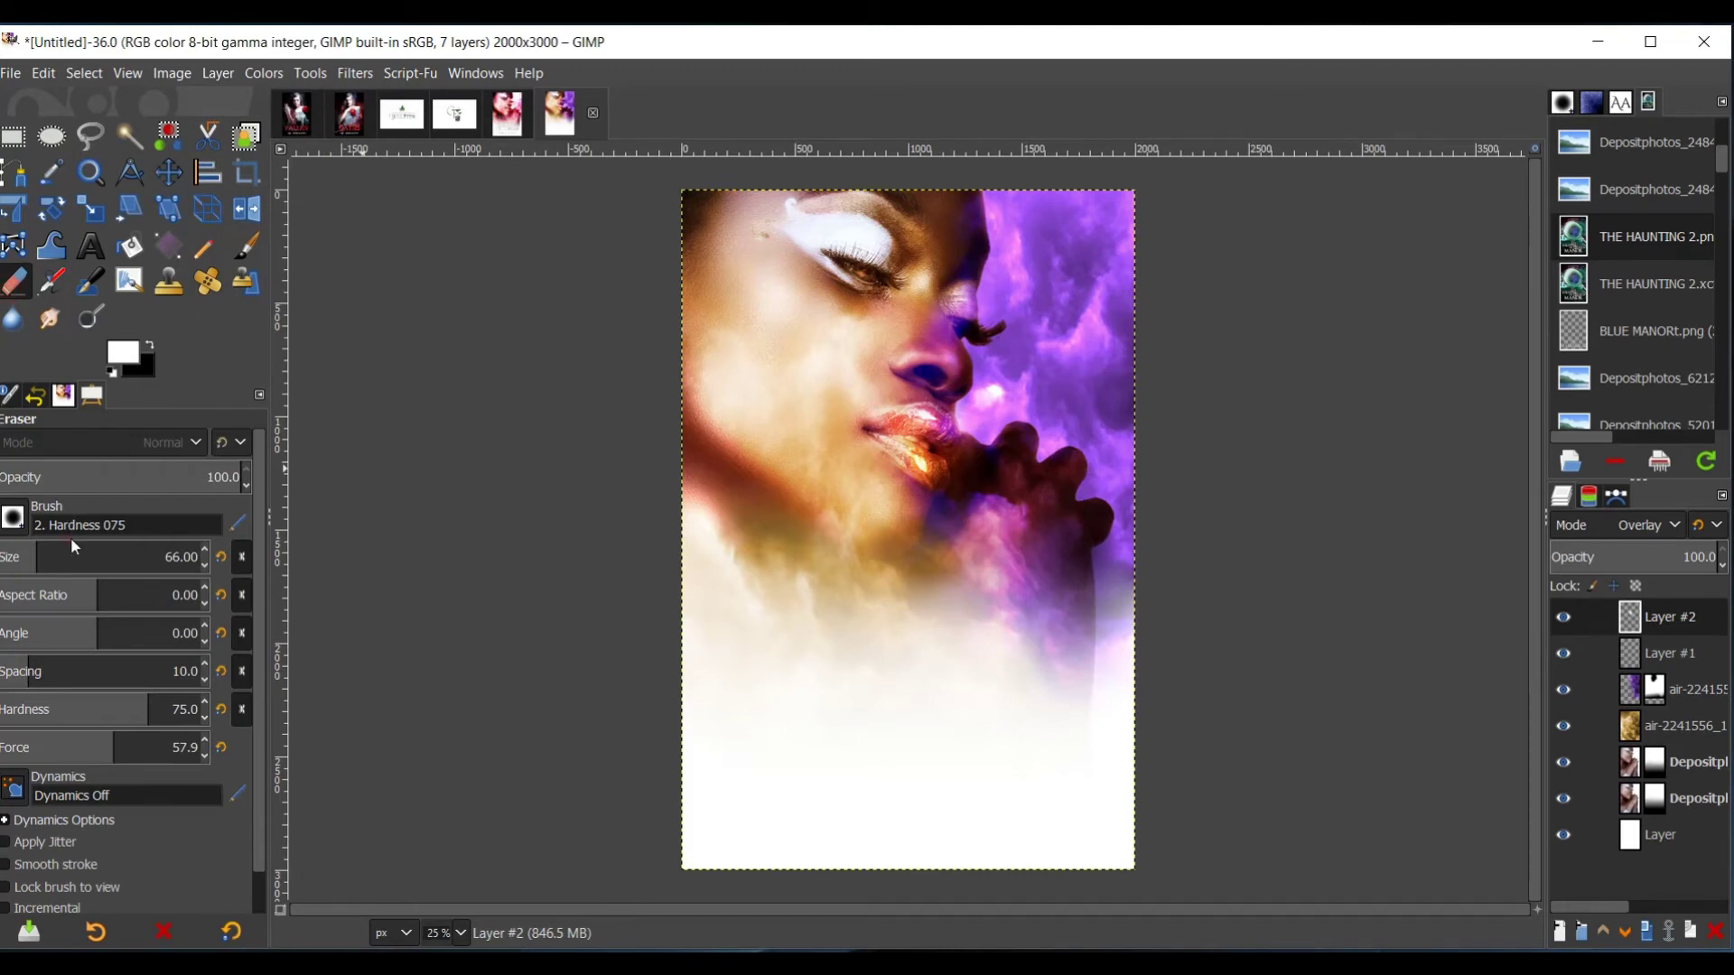
{"action": "left_click", "coordinate": [71, 547]}
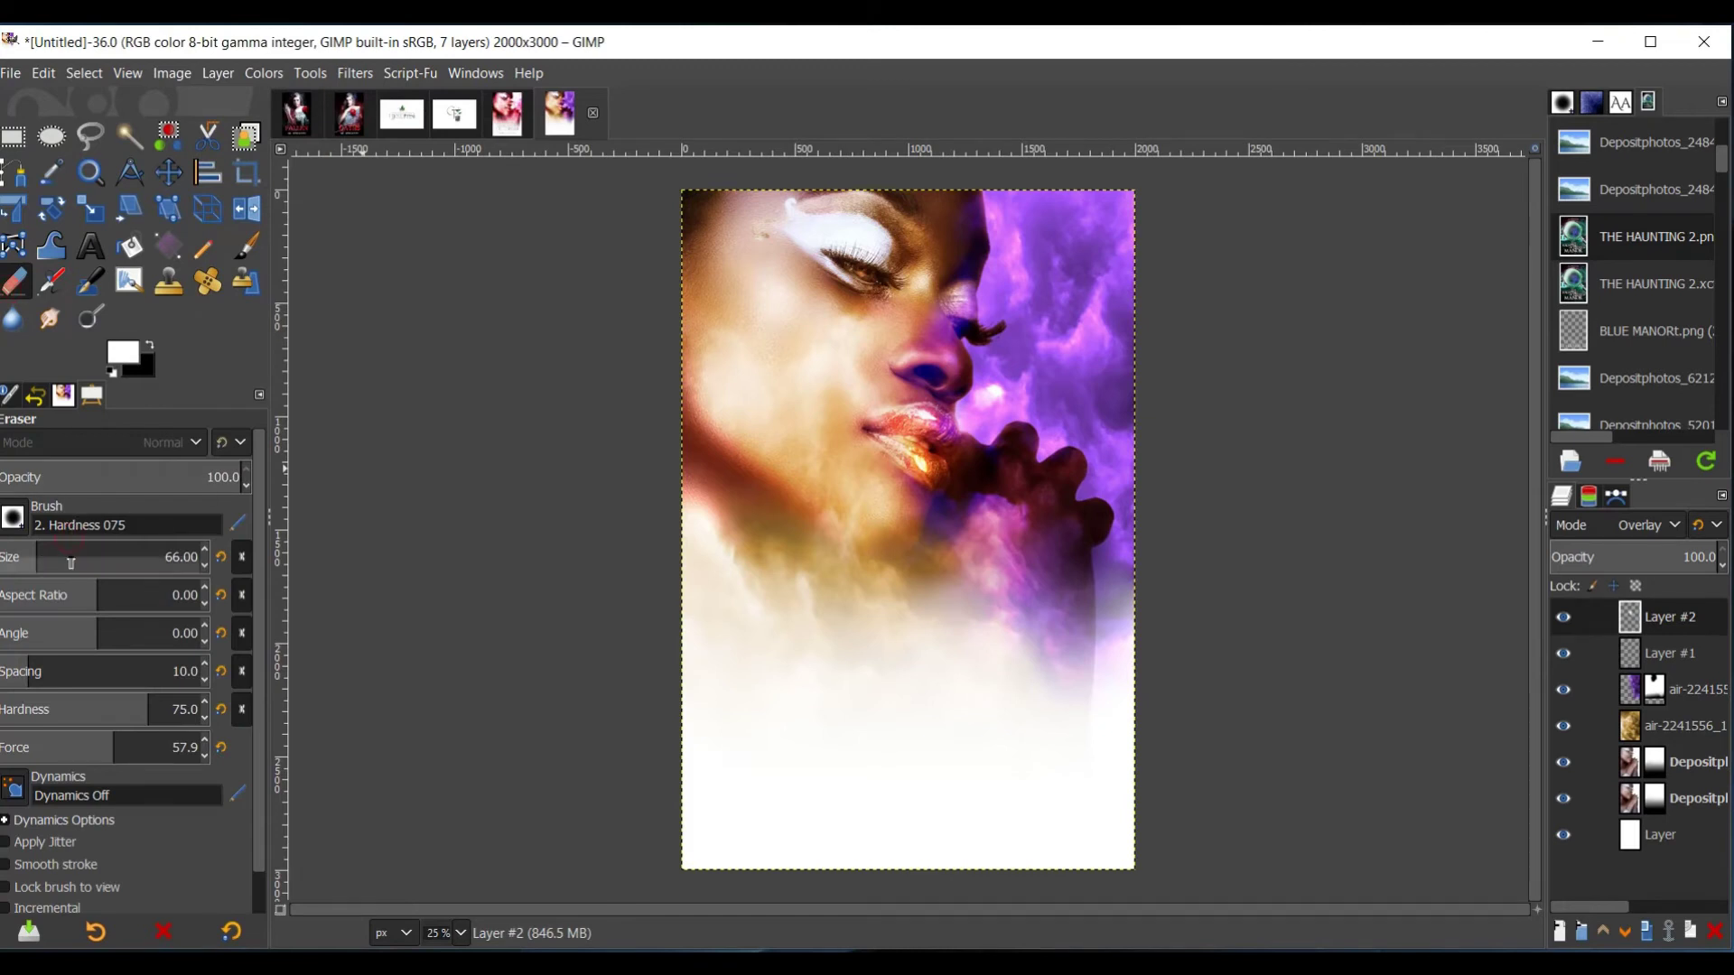
{"action": "left_click", "coordinate": [867, 390]}
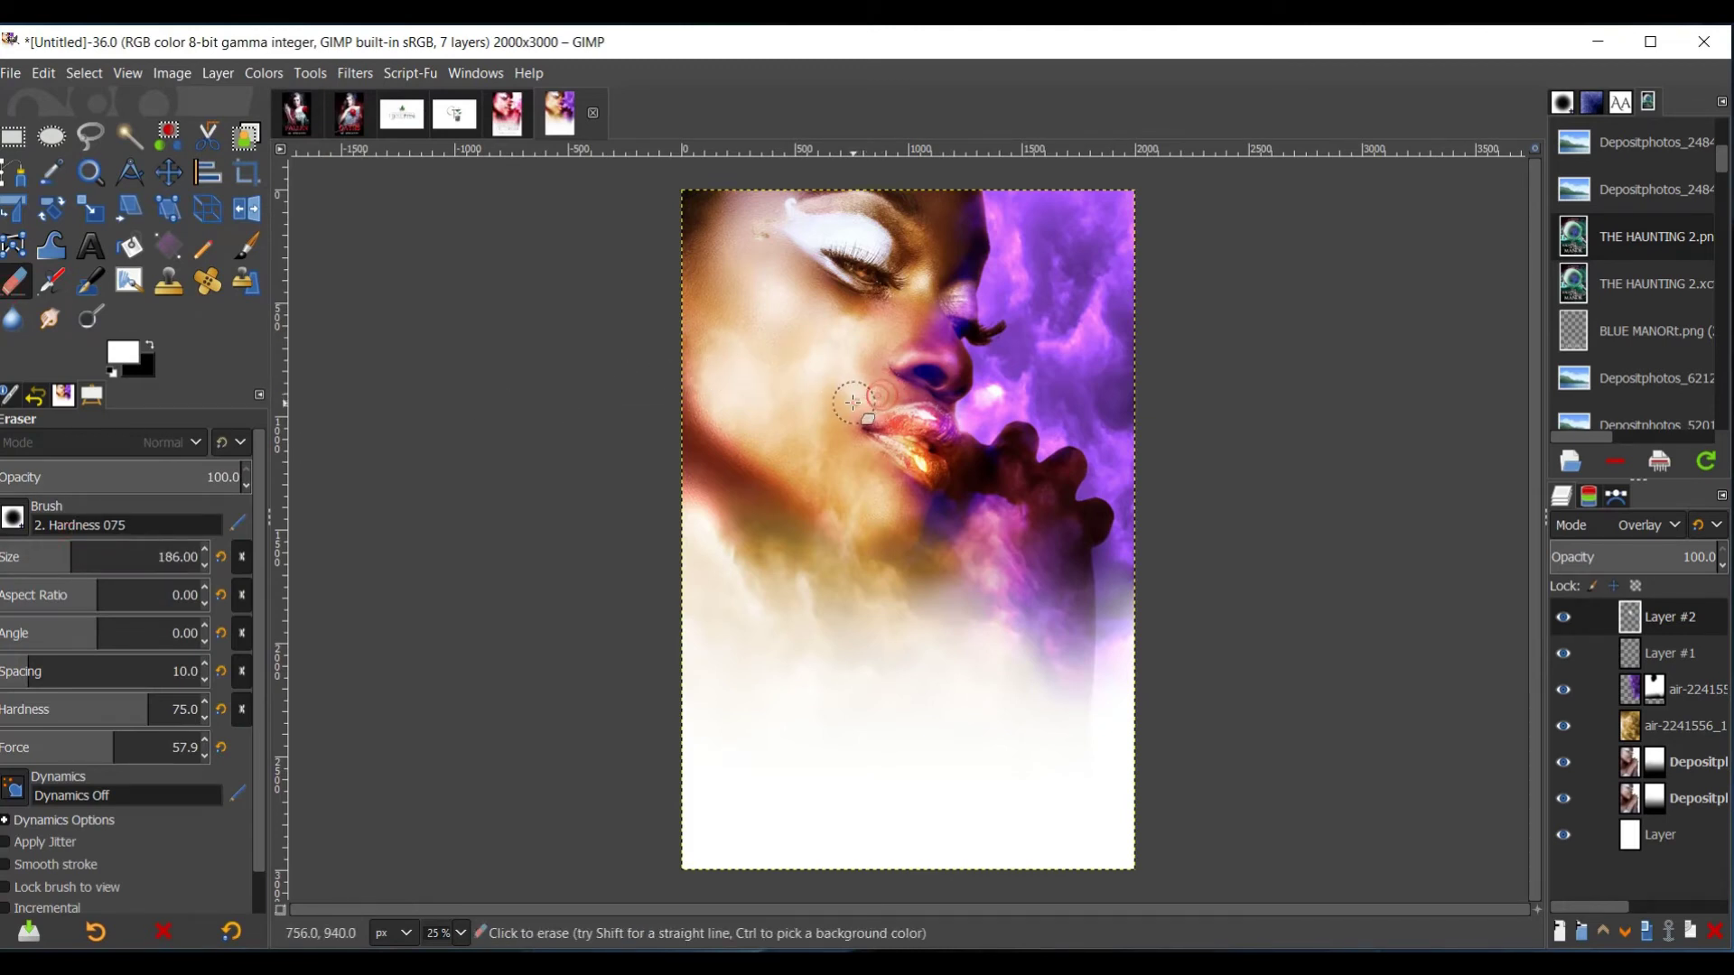
{"action": "key", "text": "ctrl+z"}
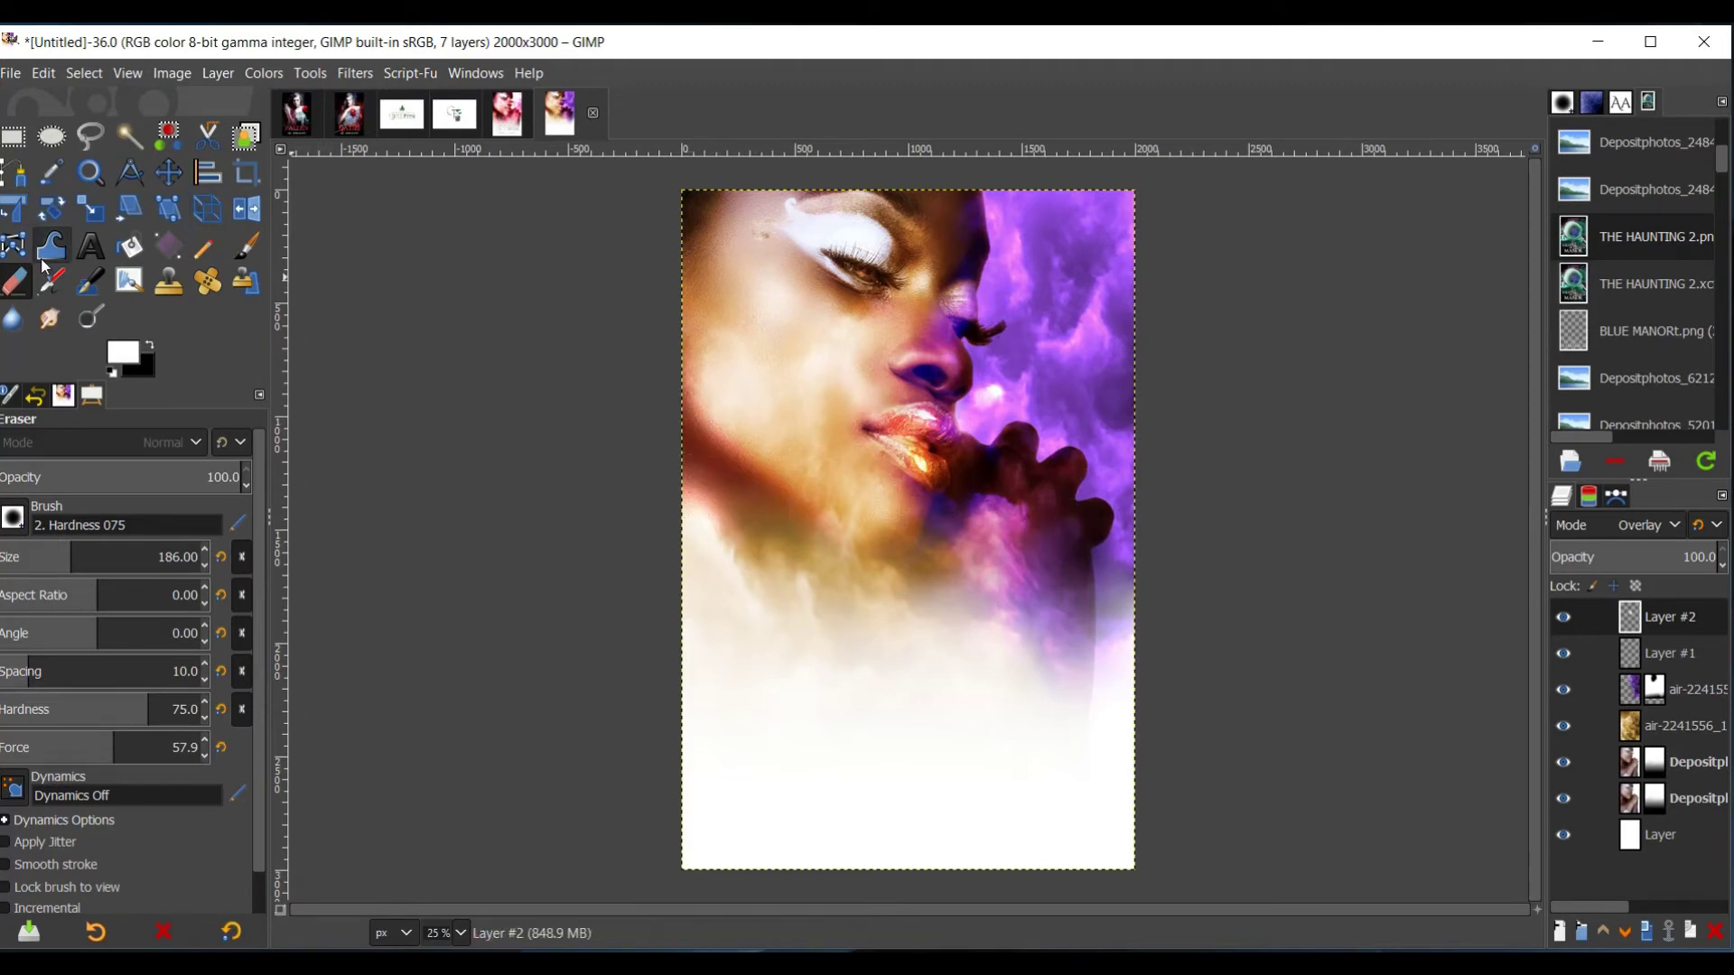
- Set the Text tool to Cinzel Decorative, 180 px, with purple colour a200c5
{"action": "left_click", "coordinate": [96, 244]}
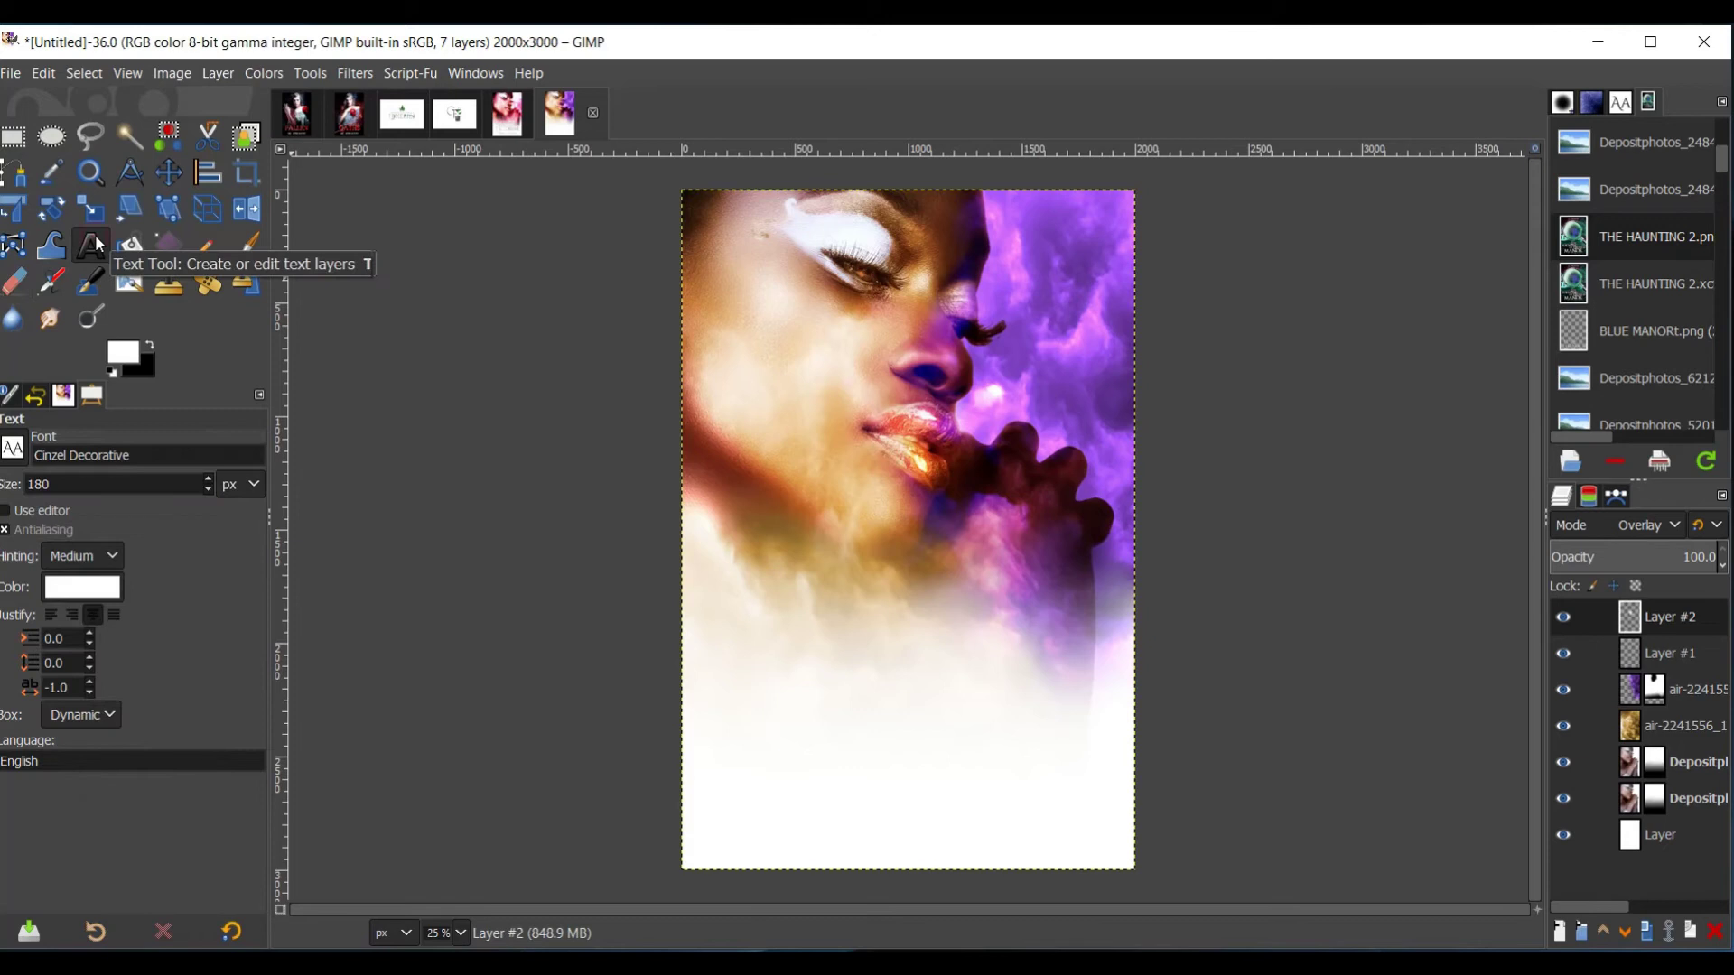
{"action": "left_click", "coordinate": [13, 448]}
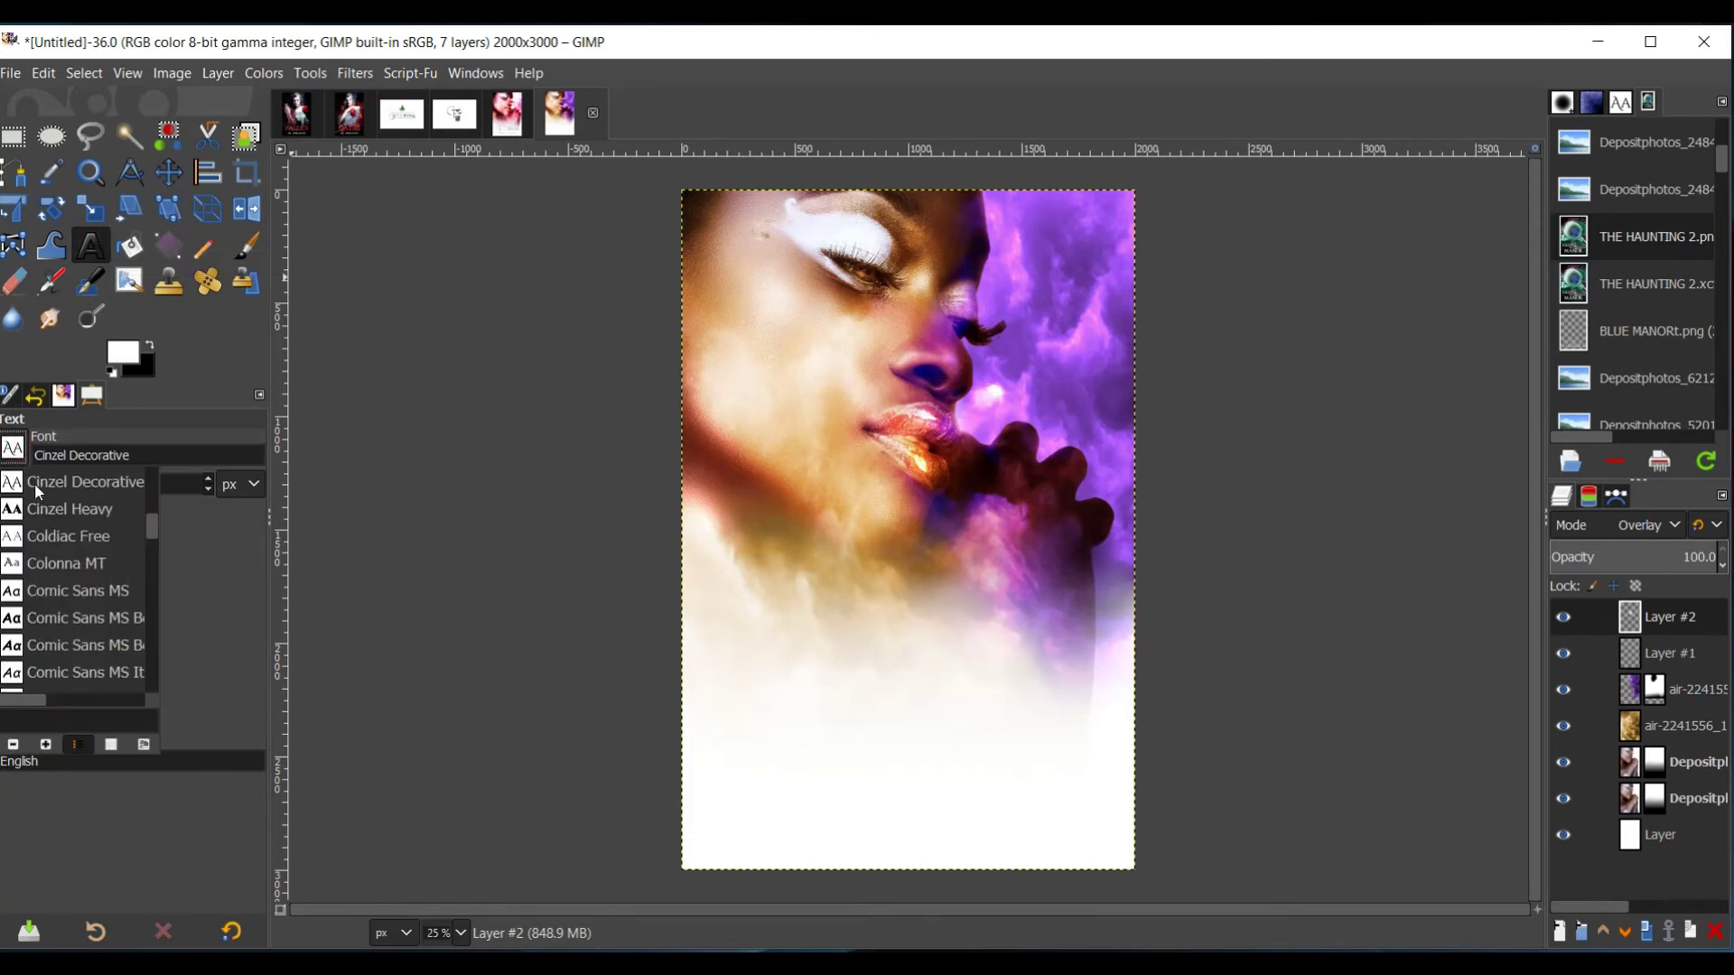
{"action": "left_click", "coordinate": [352, 496]}
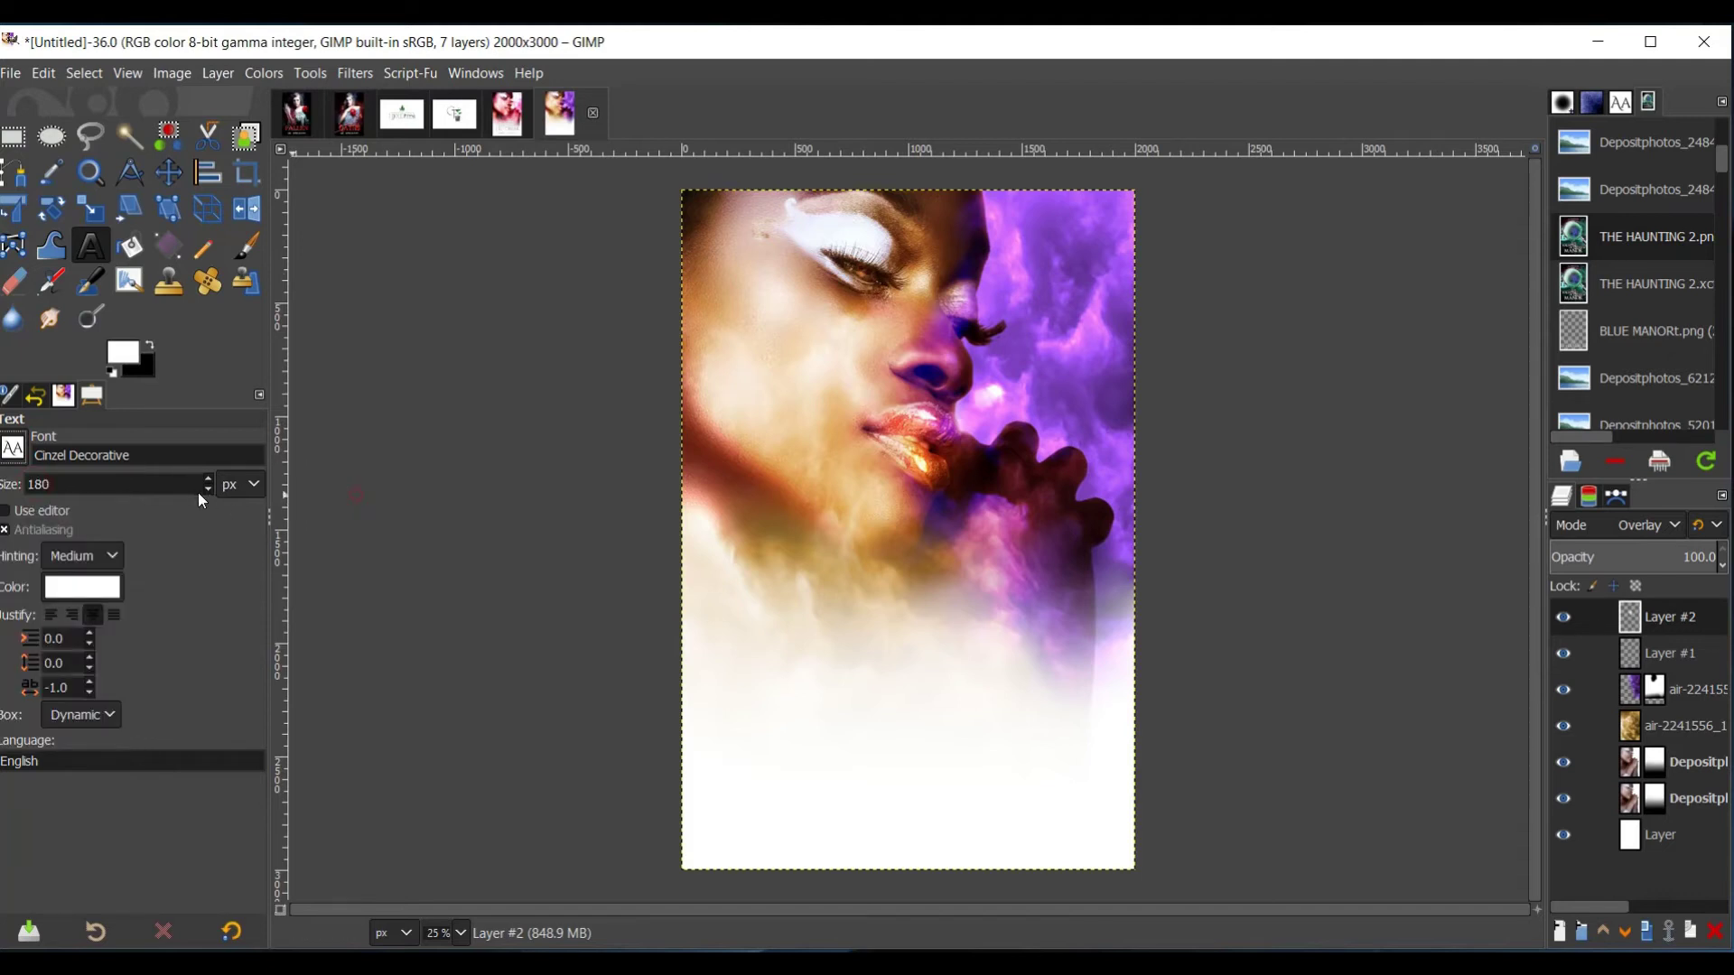
{"action": "left_click", "coordinate": [83, 585]}
{"action": "left_click_drag", "start_coordinate": [83, 578], "coordinate": [27, 697]}
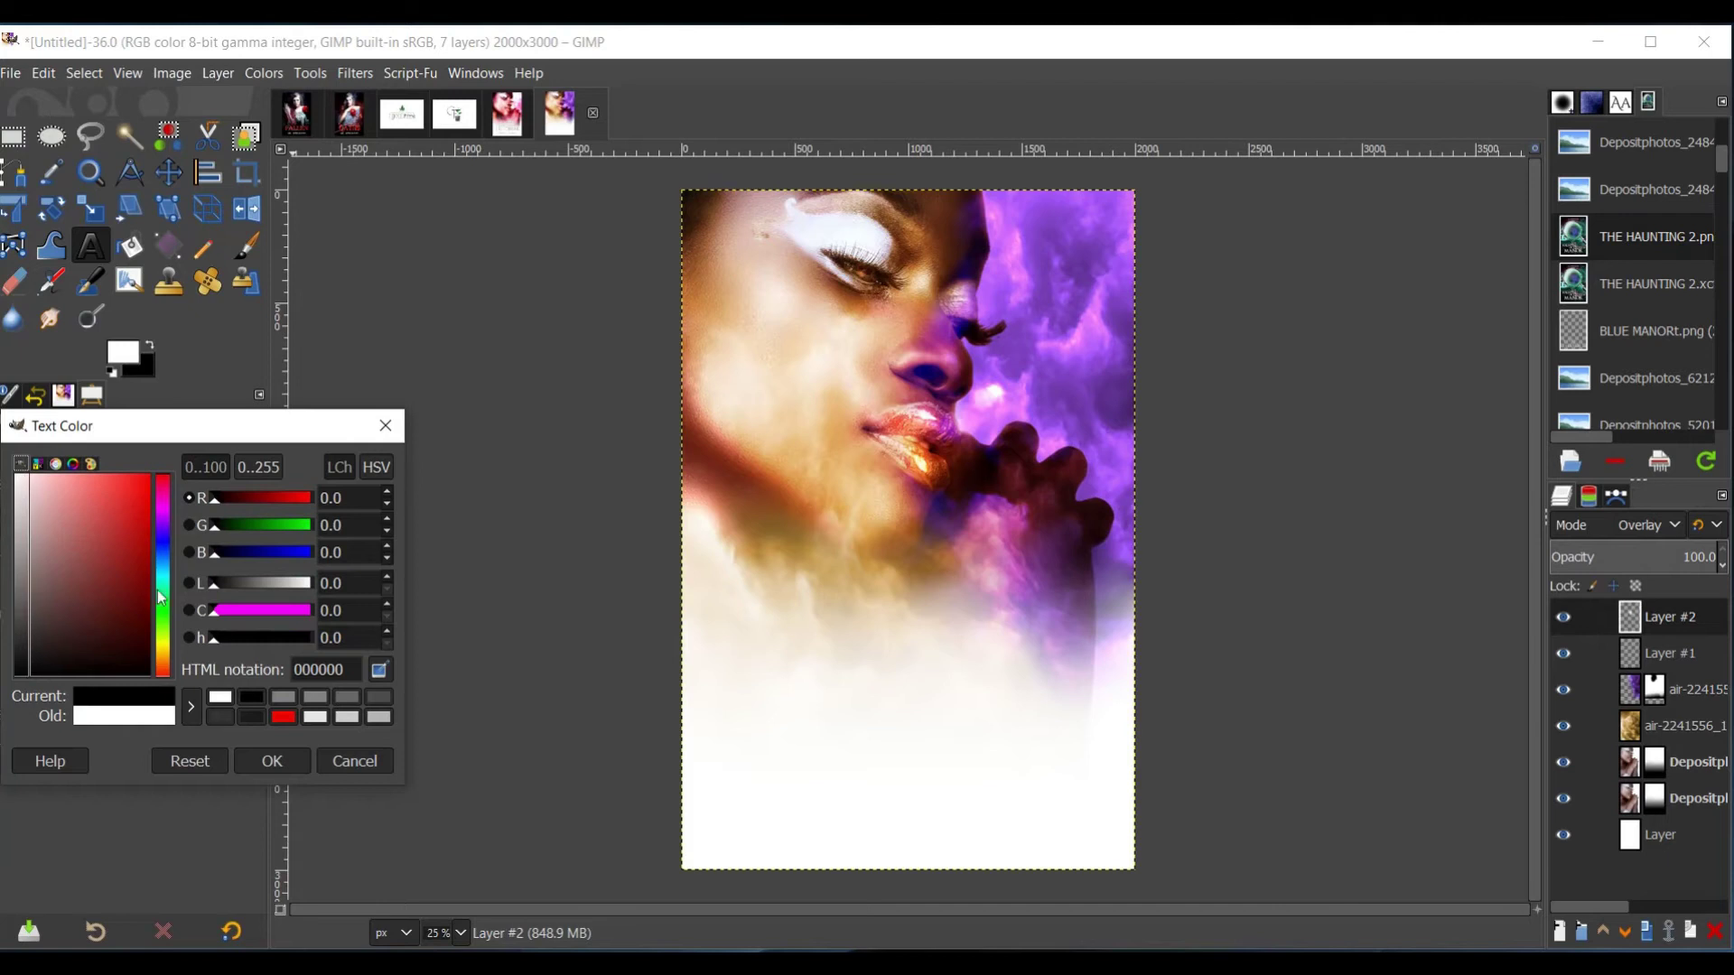
{"action": "left_click", "coordinate": [163, 514]}
{"action": "left_click", "coordinate": [149, 520]}
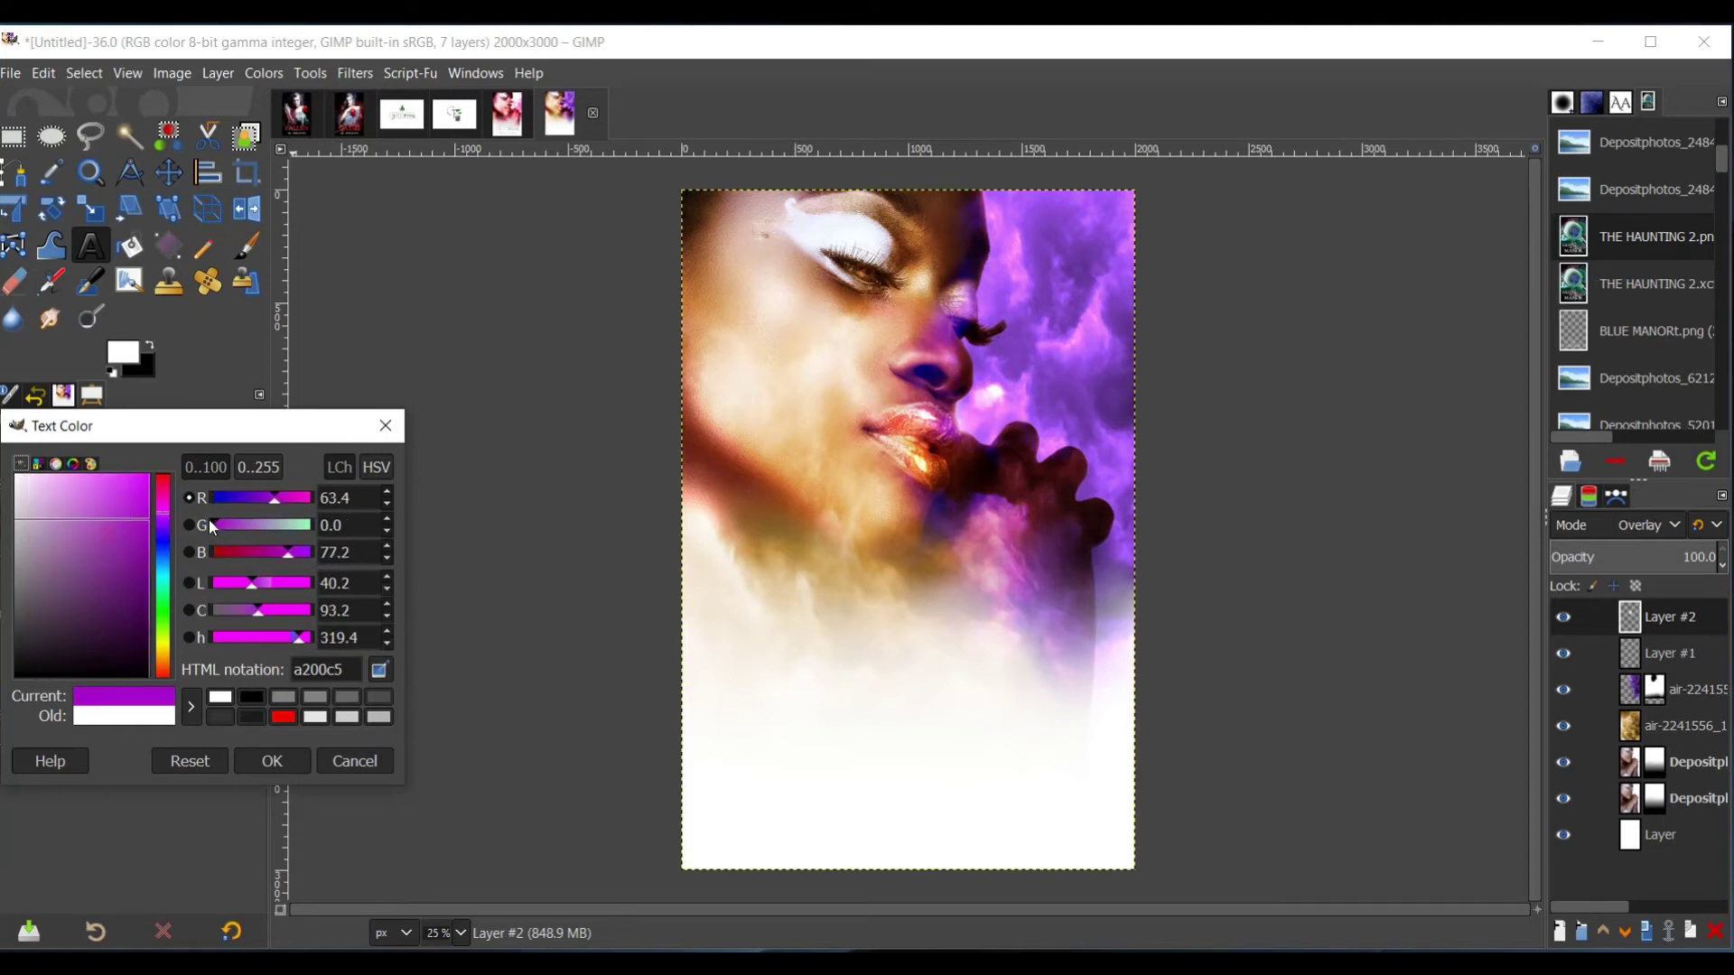
{"action": "left_click", "coordinate": [275, 761]}
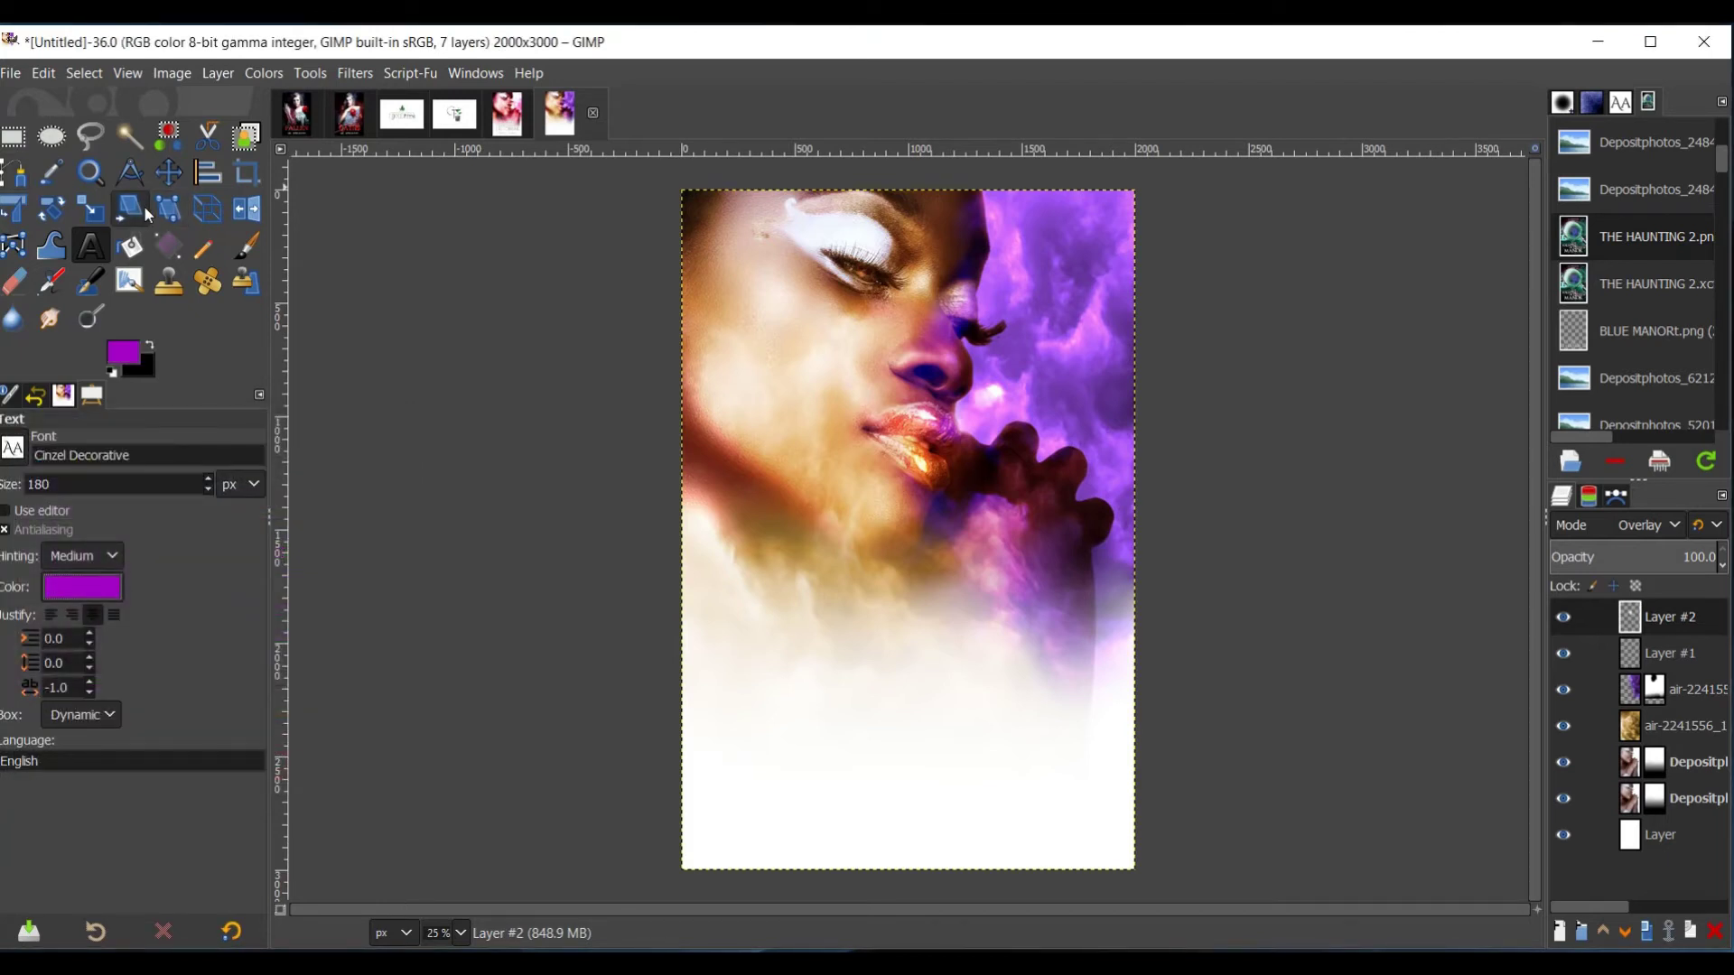
- Sample a deep purple from the cloud layer to use as the title text colour
{"action": "left_click", "coordinate": [56, 175]}
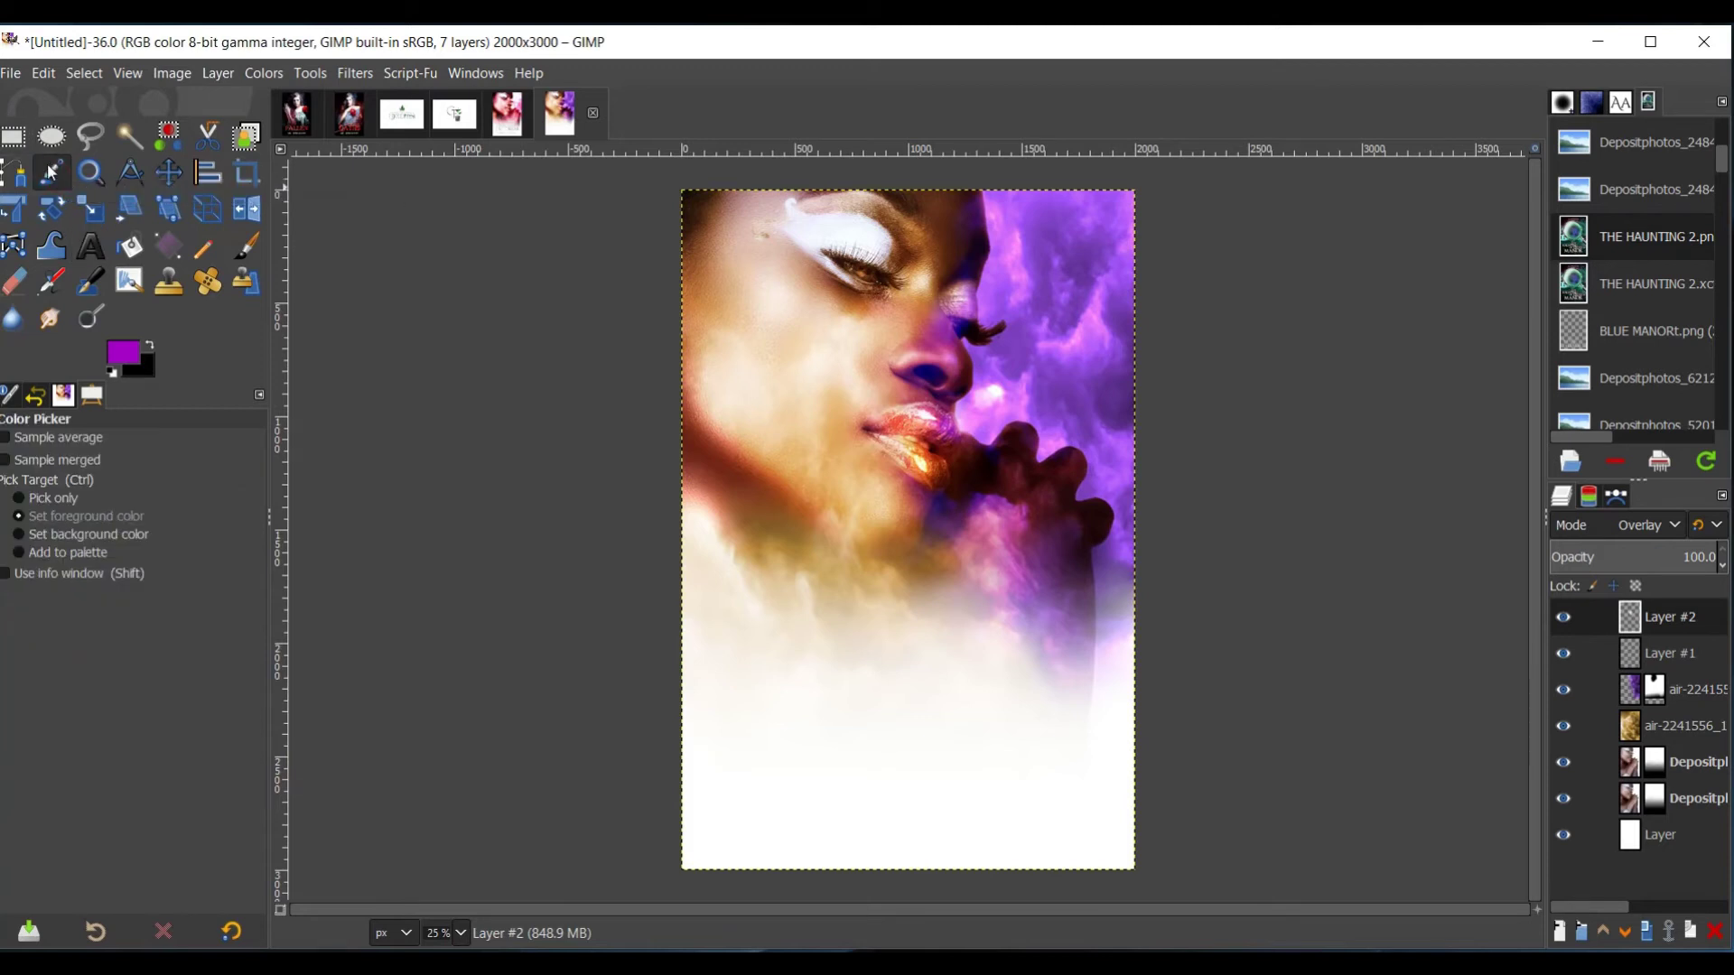
{"action": "left_click", "coordinate": [1630, 694]}
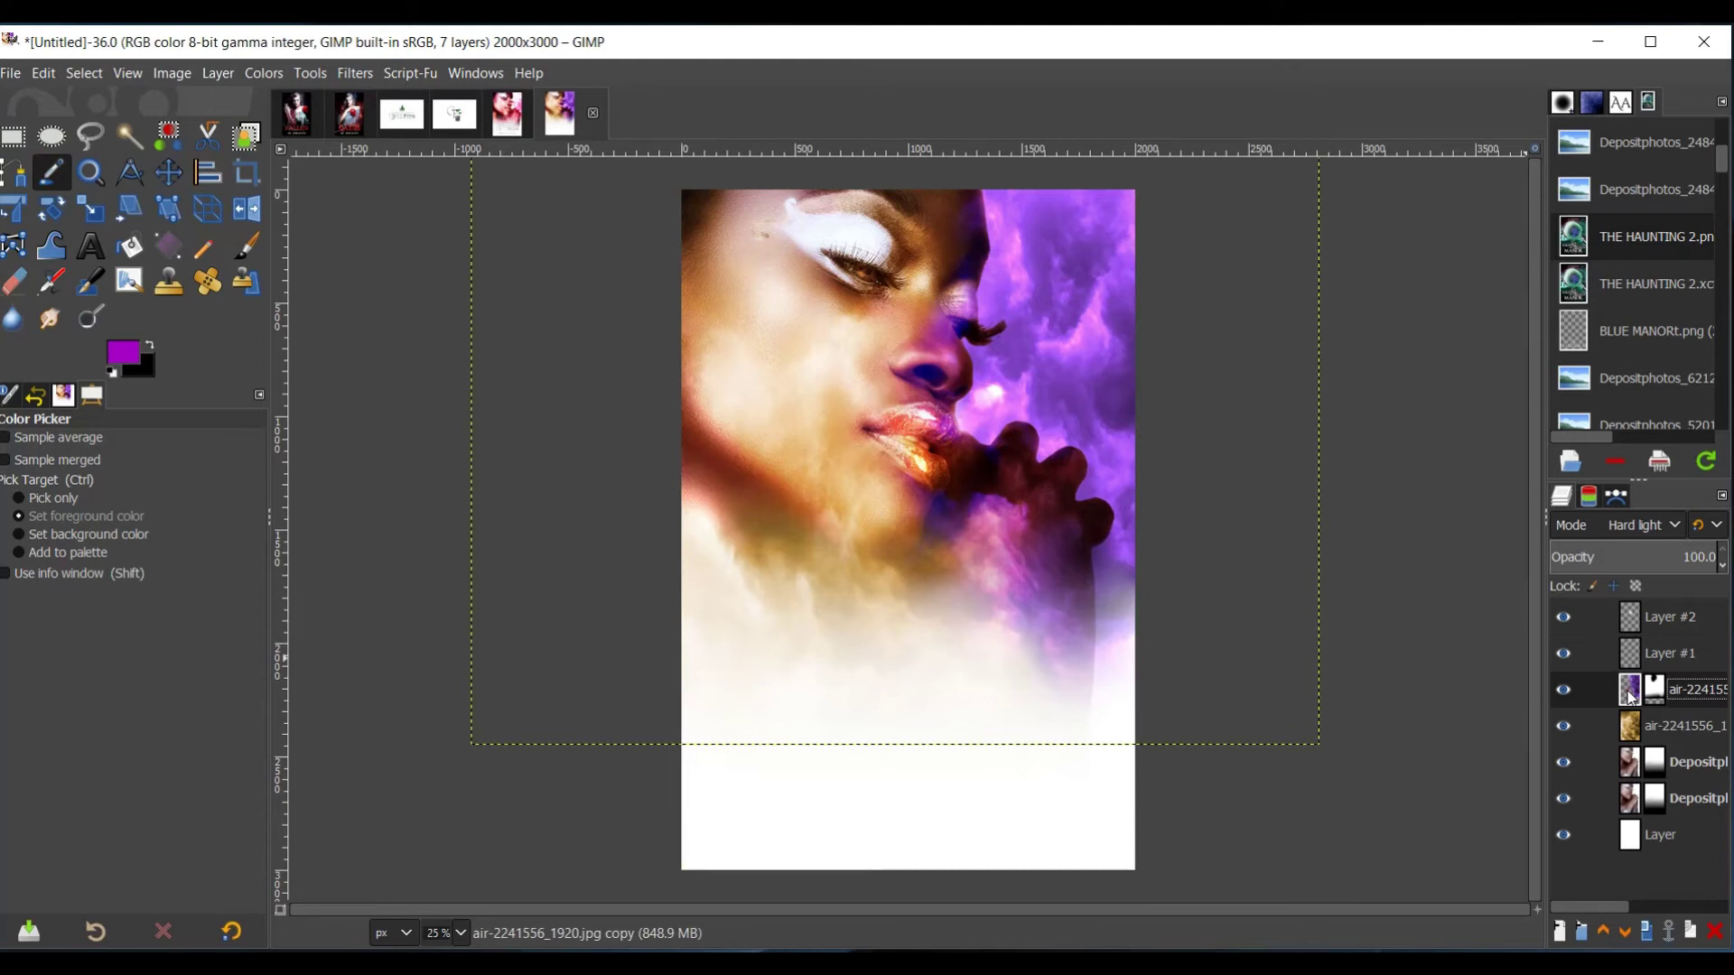
{"action": "left_click", "coordinate": [1079, 319]}
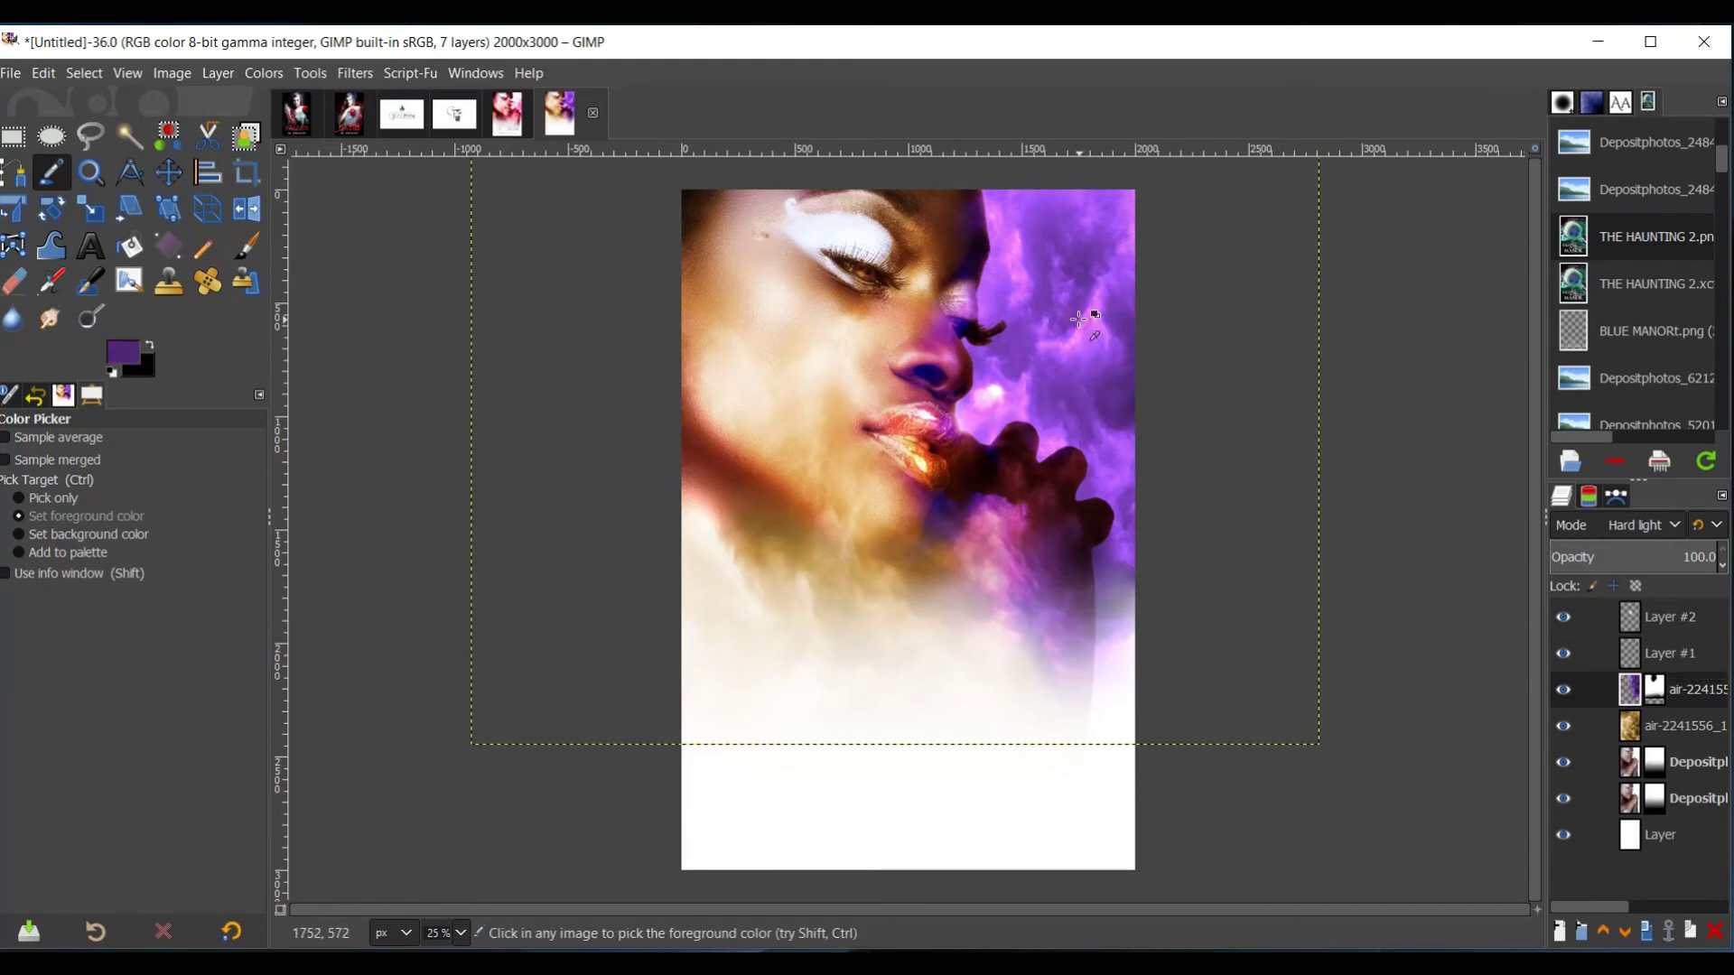
{"action": "left_click", "coordinate": [1079, 319]}
{"action": "left_click", "coordinate": [1079, 229]}
{"action": "left_click", "coordinate": [1068, 335]}
{"action": "mouse_move", "coordinate": [1062, 396]}
{"action": "left_mouse_down"}
{"action": "mouse_move", "coordinate": [1067, 365]}
{"action": "mouse_move", "coordinate": [1075, 410]}
{"action": "left_mouse_up"}
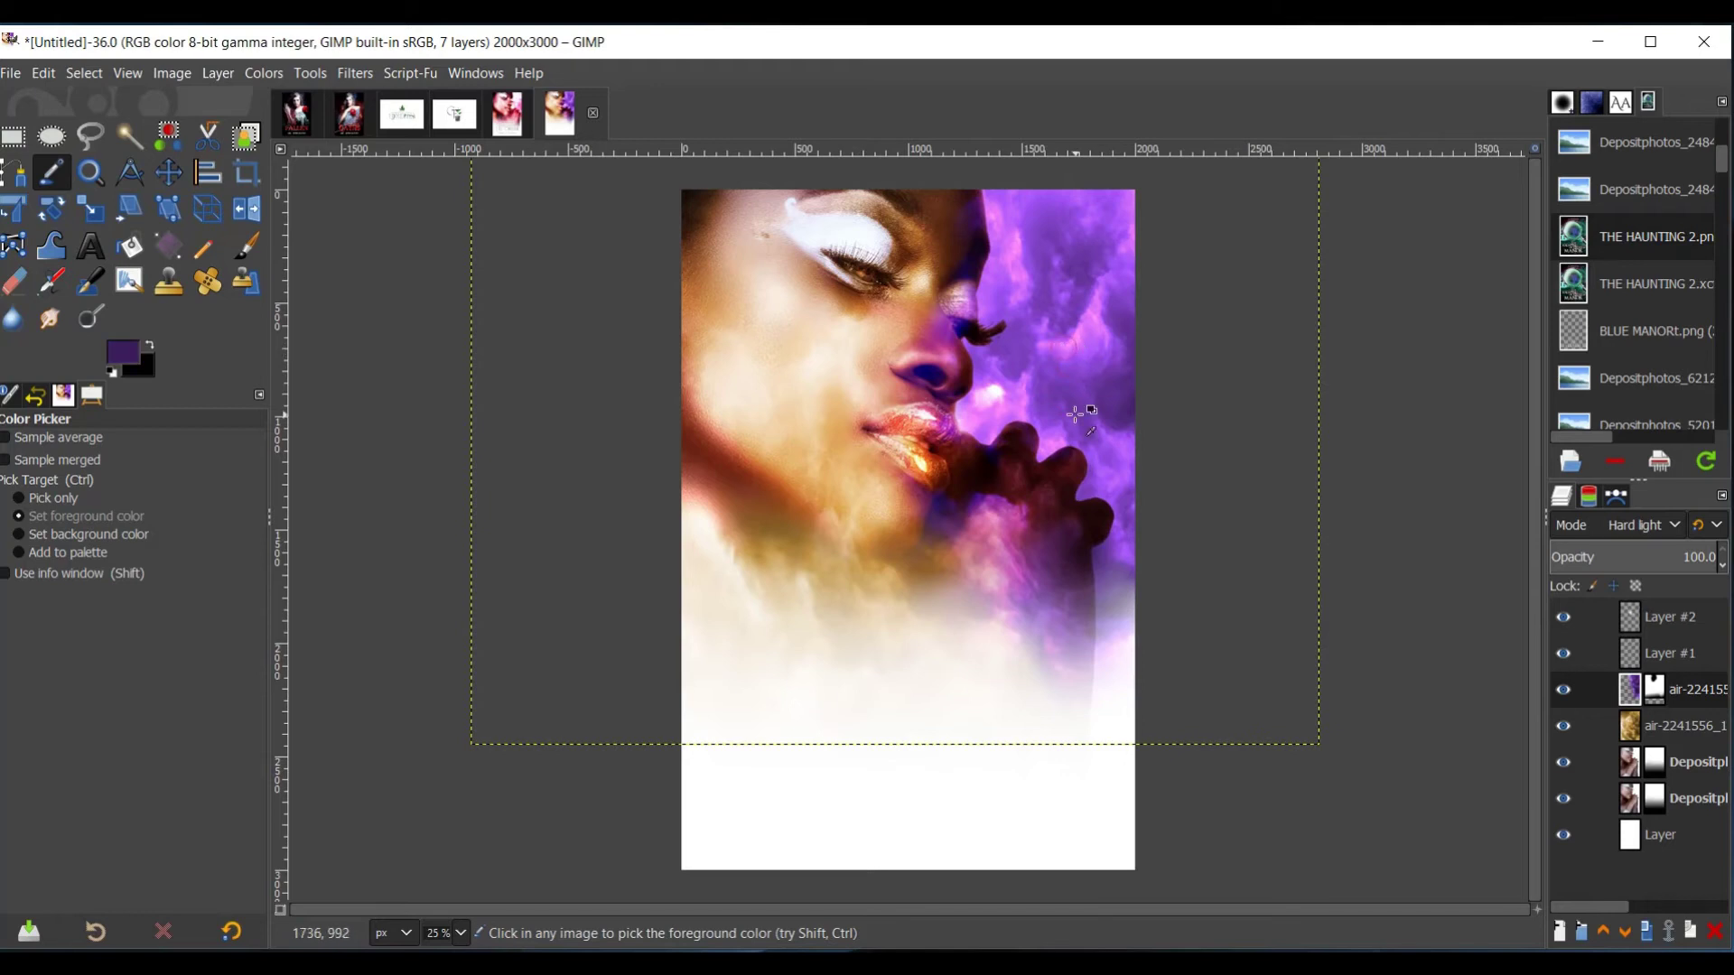
{"action": "left_click", "coordinate": [103, 240]}
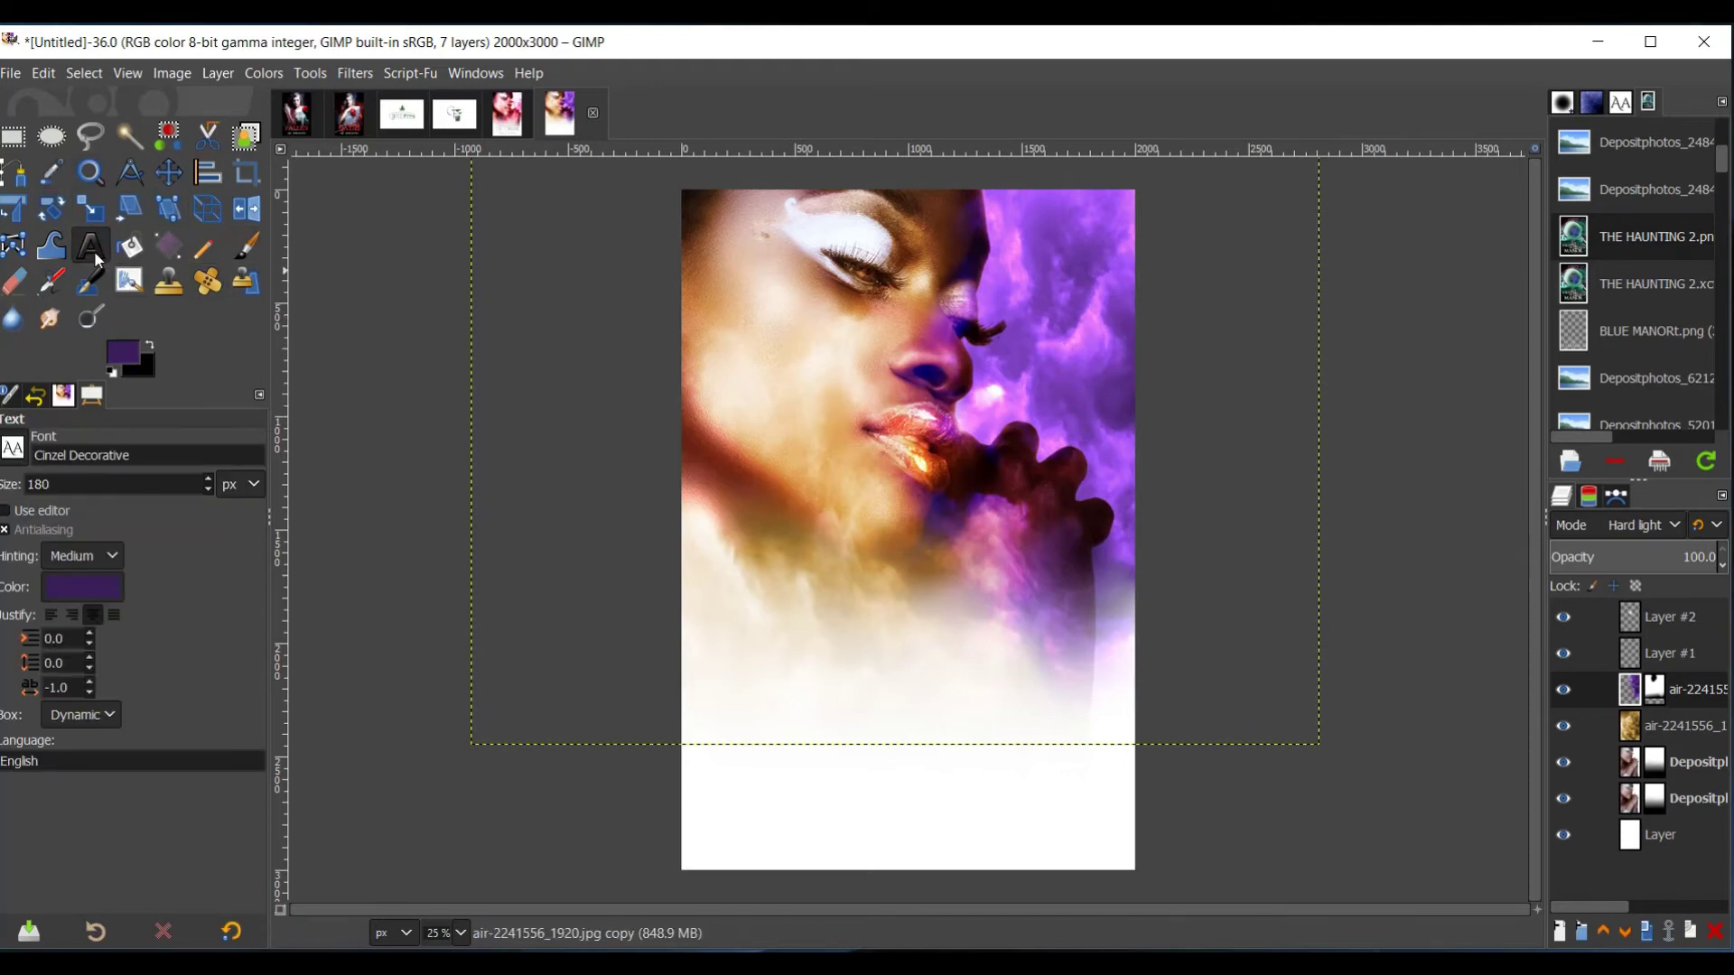
- Type the 'BOOK COVER' title below the model's face, above Layer #2
{"action": "left_click", "coordinate": [1625, 631]}
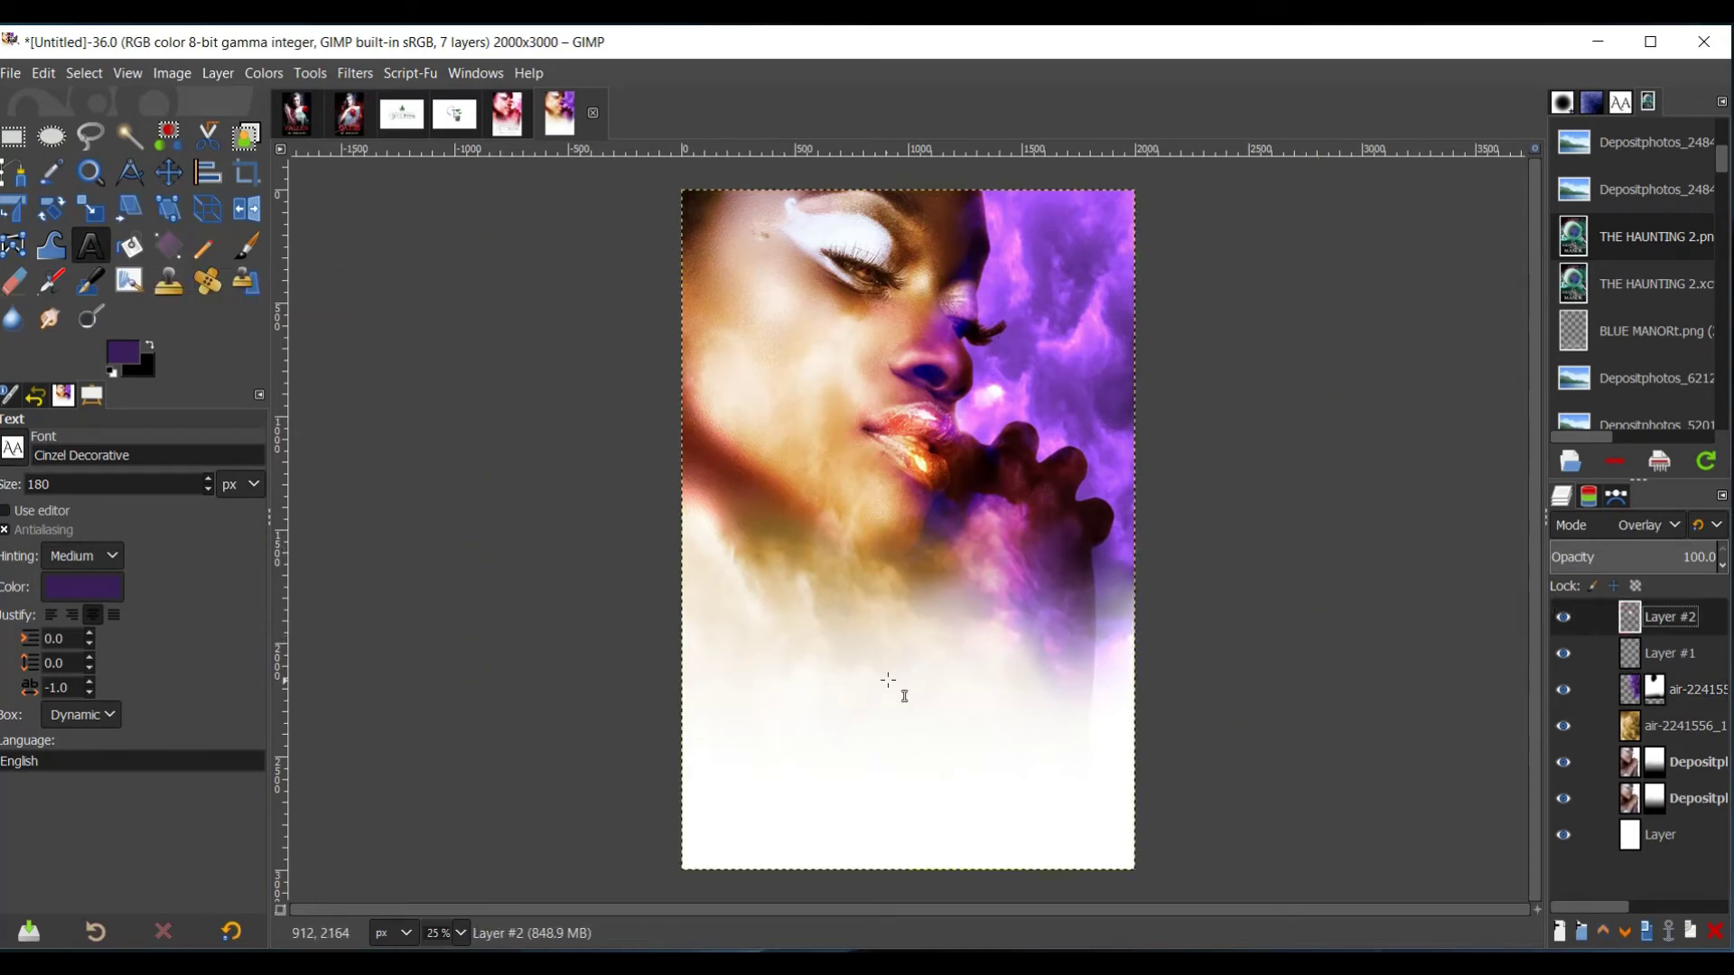
{"action": "left_click", "coordinate": [772, 656]}
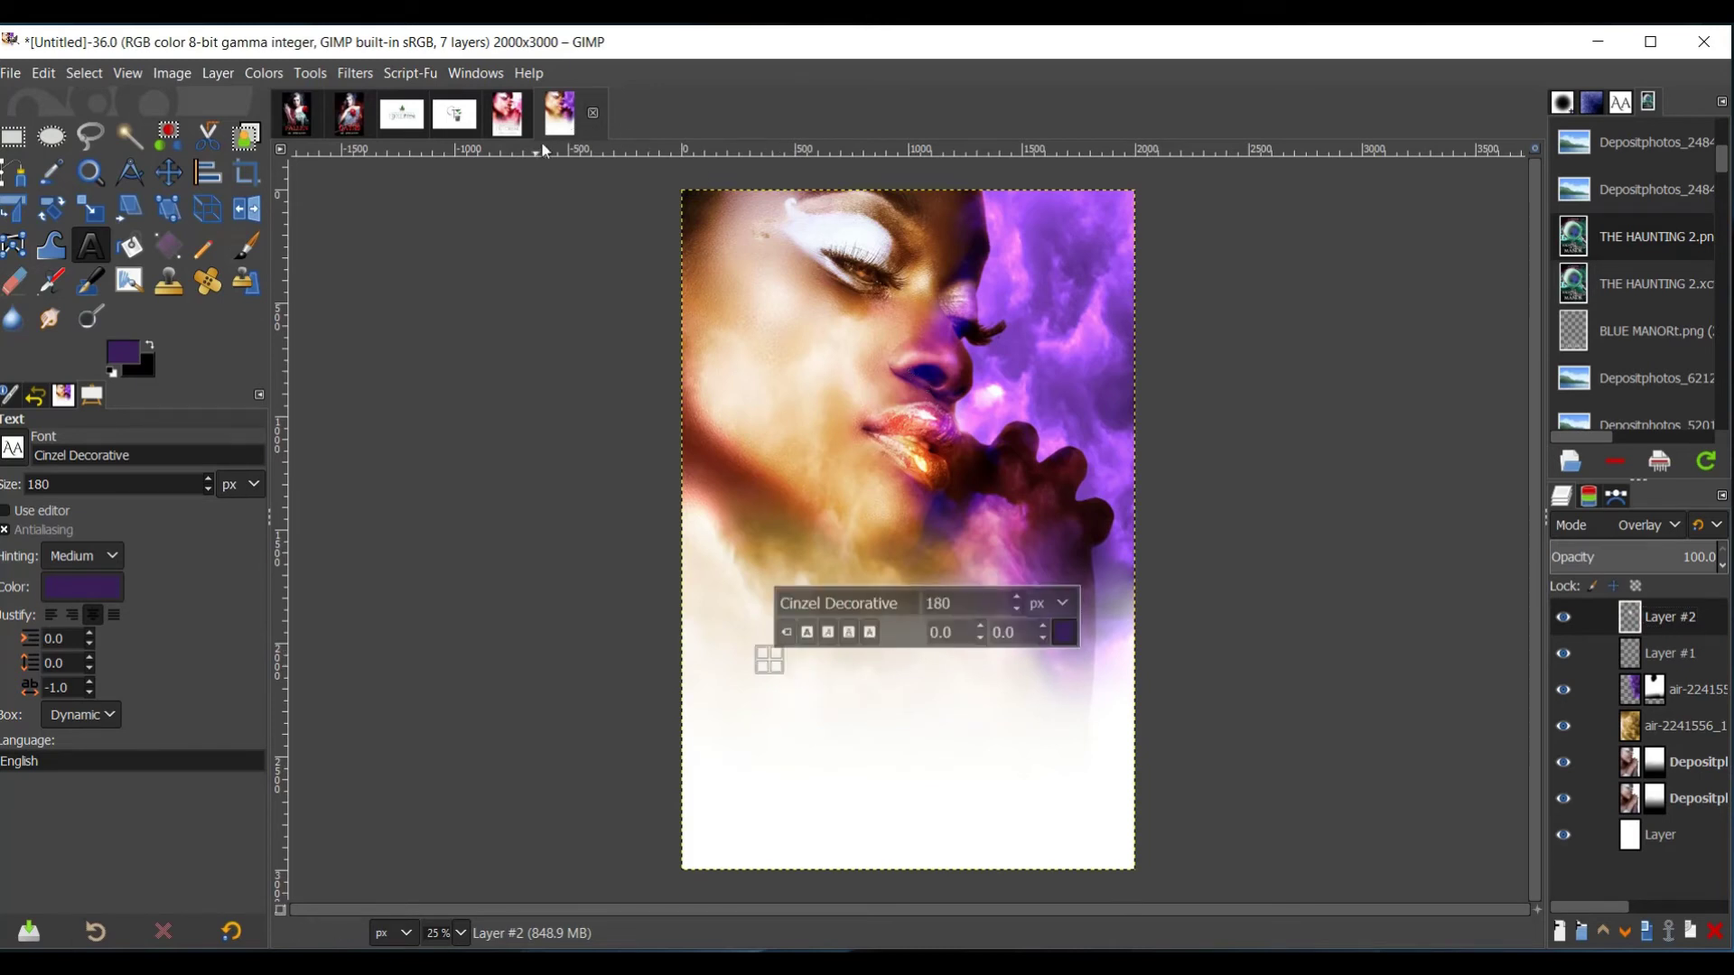
{"action": "left_click", "coordinate": [501, 121]}
{"action": "left_click", "coordinate": [579, 115]}
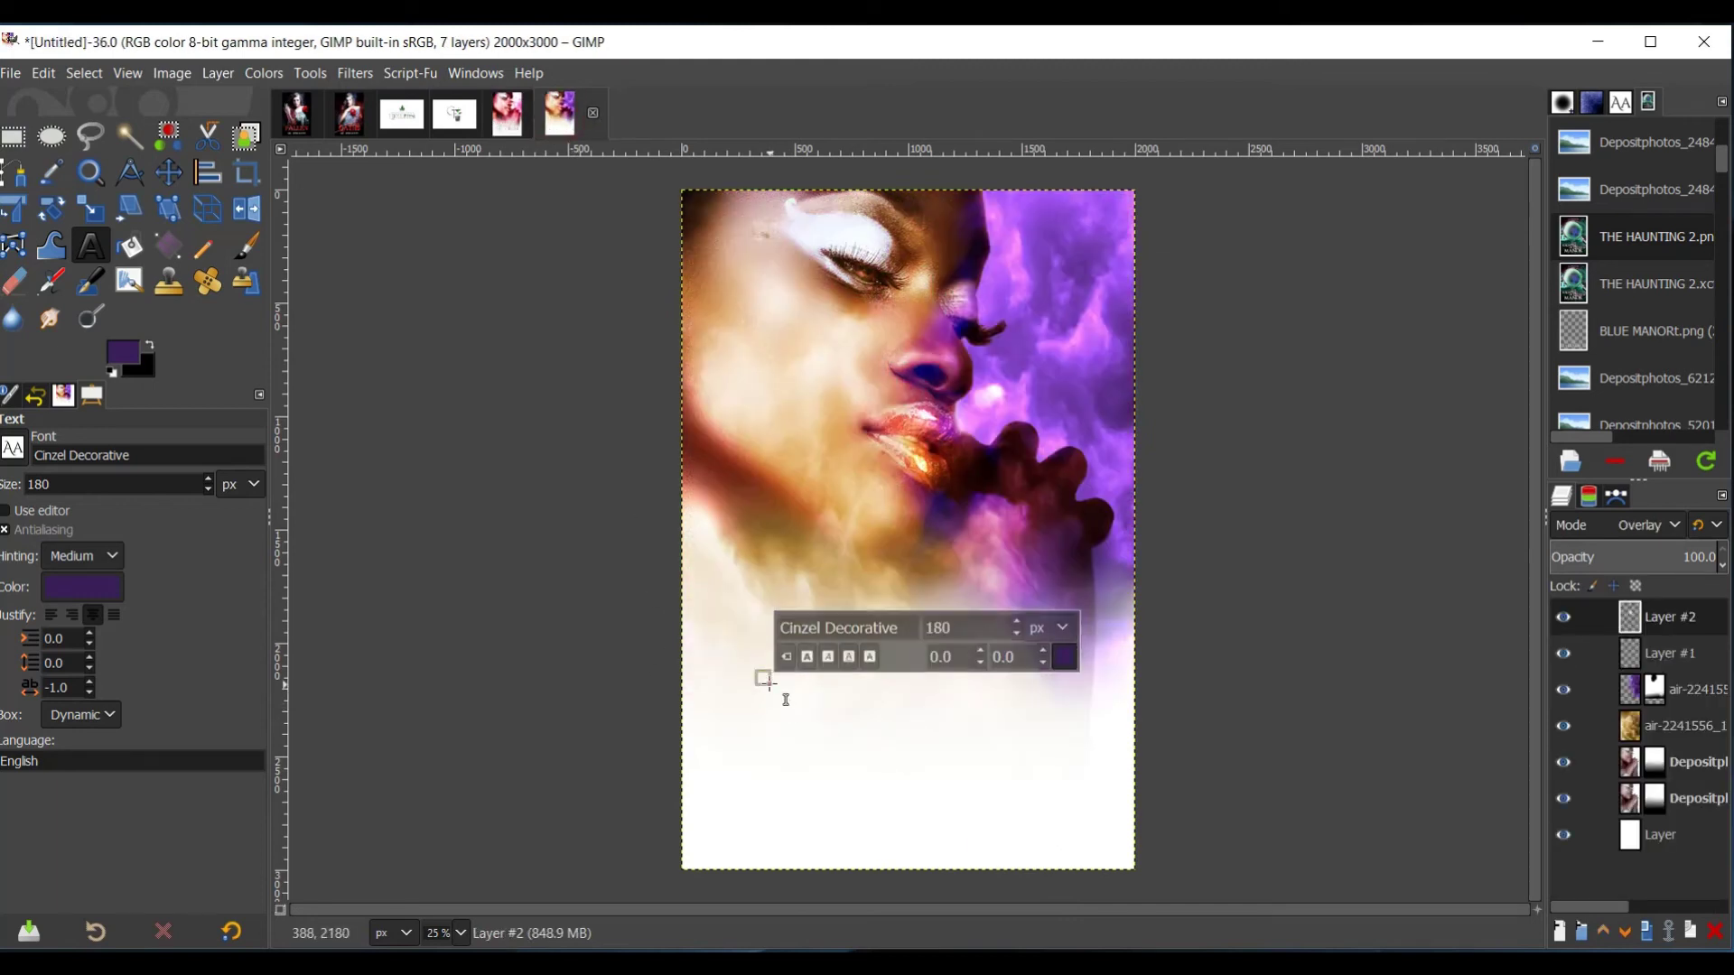
{"action": "type", "text": "bOOK CO"}
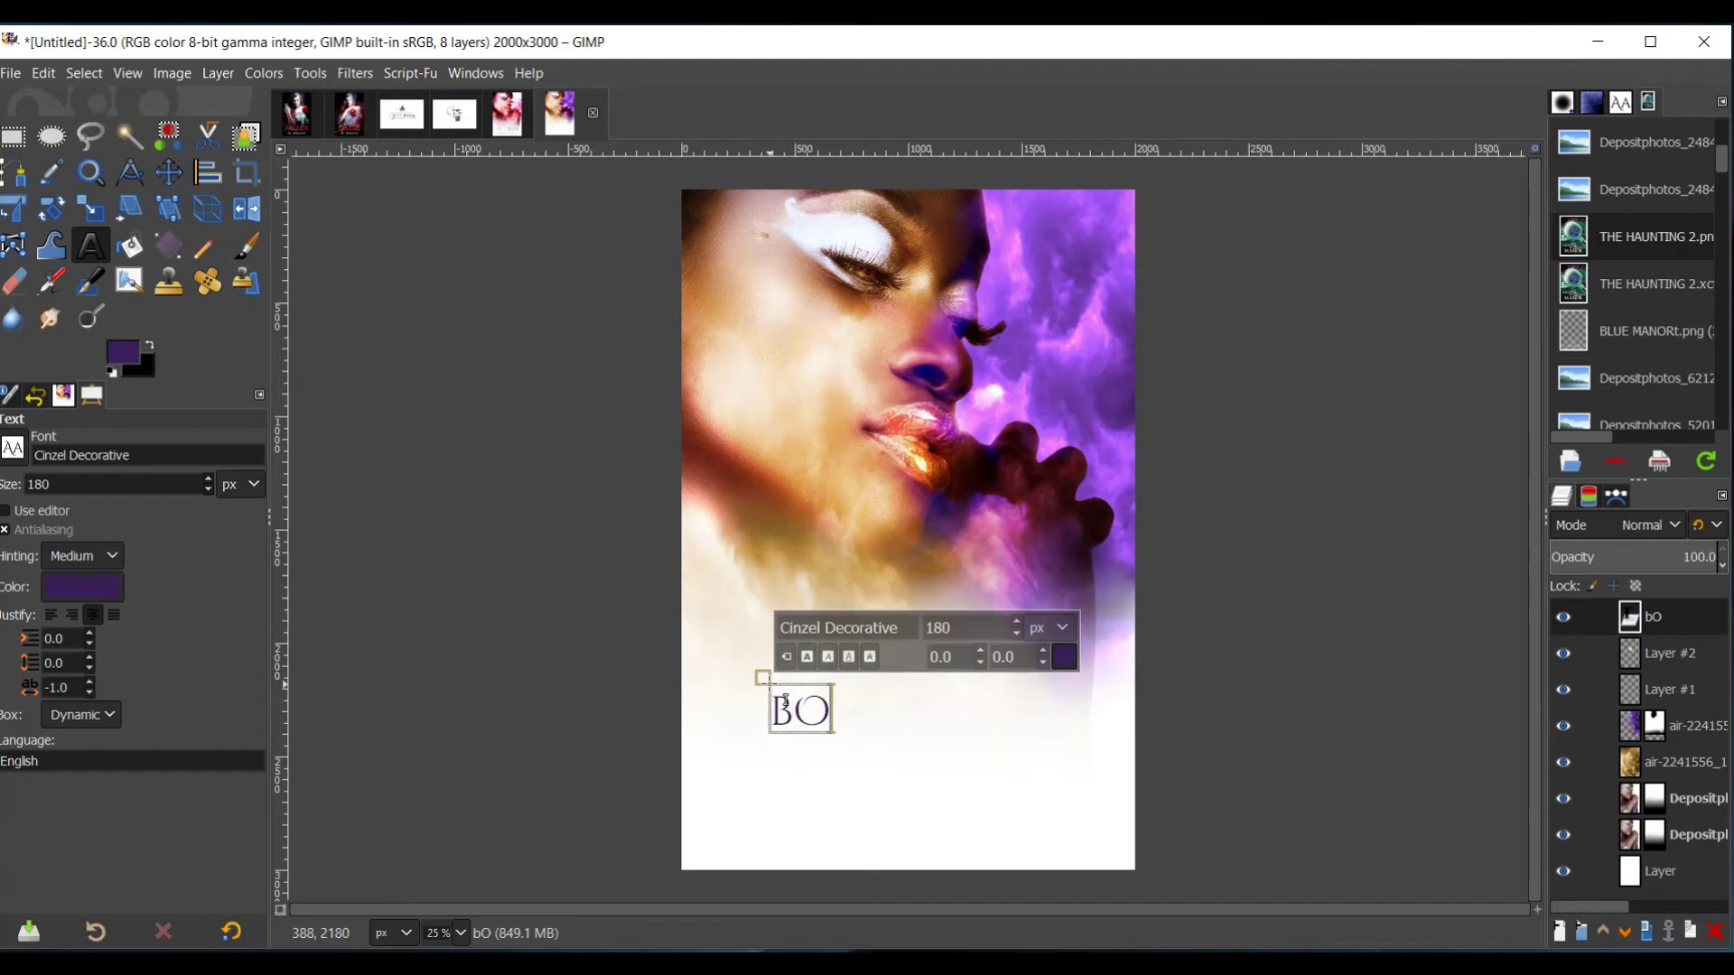
{"action": "key", "text": "BackSpace"}
{"action": "key", "text": "BackSpace"}
{"action": "key", "text": "BackSpace"}
{"action": "key", "text": "BackSpace"}
{"action": "key", "text": "BackSpace"}
{"action": "key", "text": "BackSpace"}
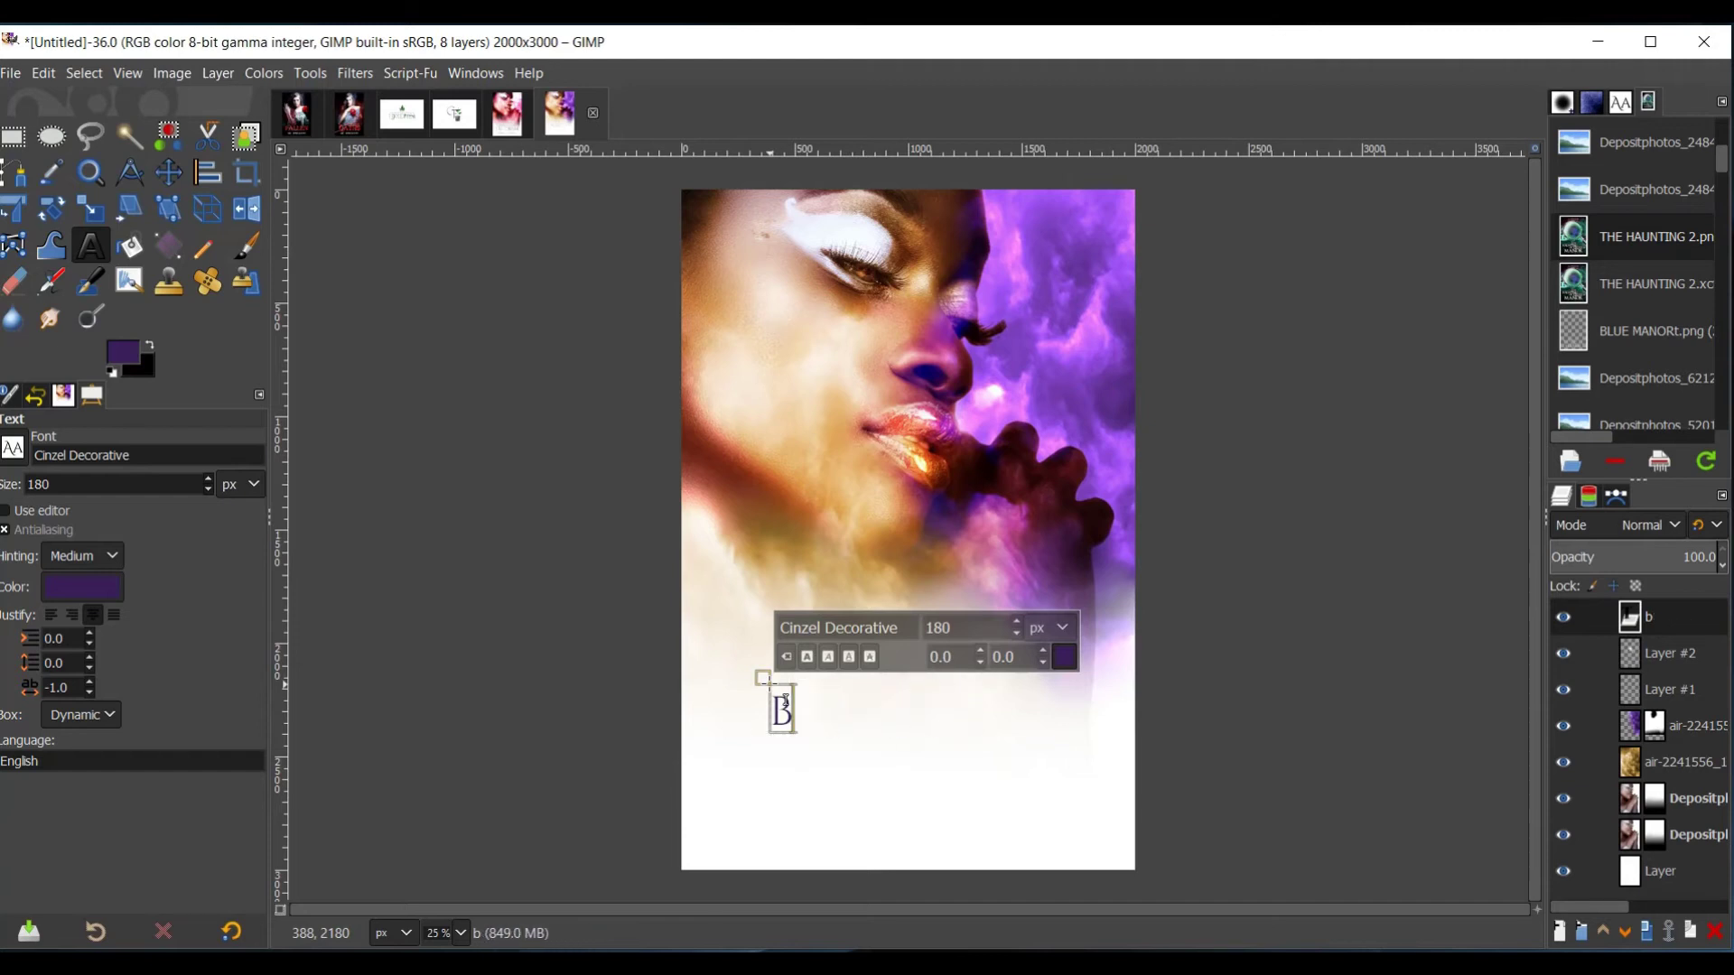
{"action": "type", "text": "ook Cover"}
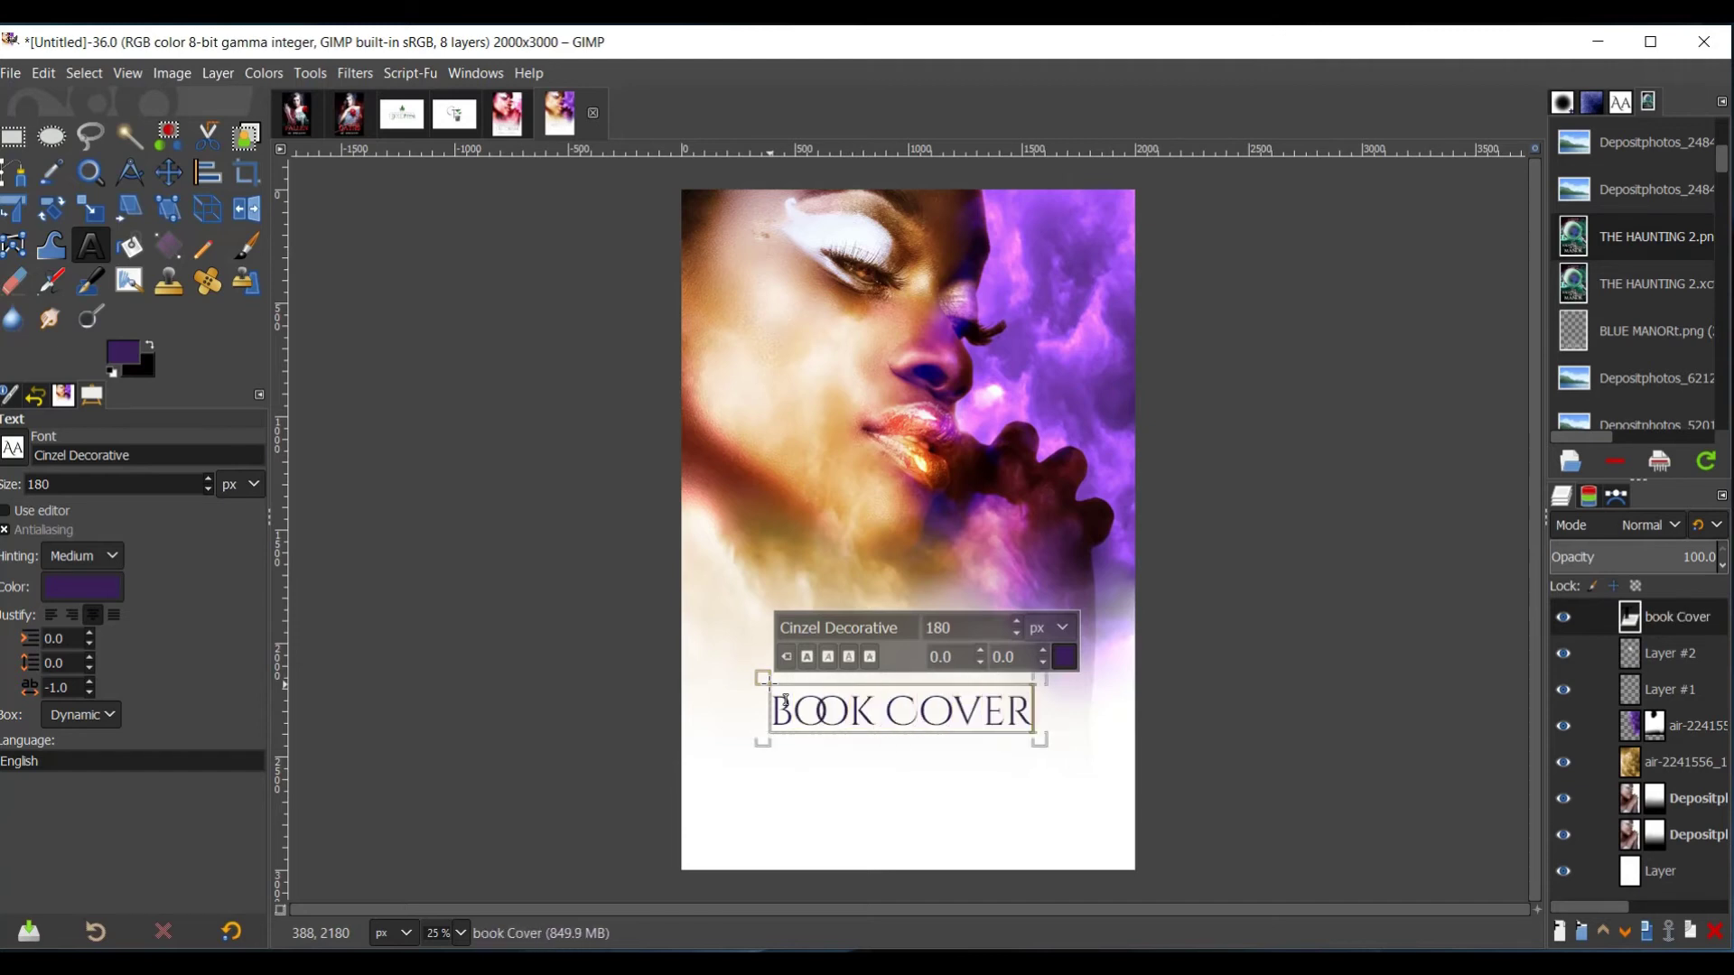
- Add 'TUTORIAL' beneath it, enlarge it to 341 px, and center it under BOOK COVER
{"action": "left_click", "coordinate": [735, 774]}
{"action": "type", "text": "Tu"}
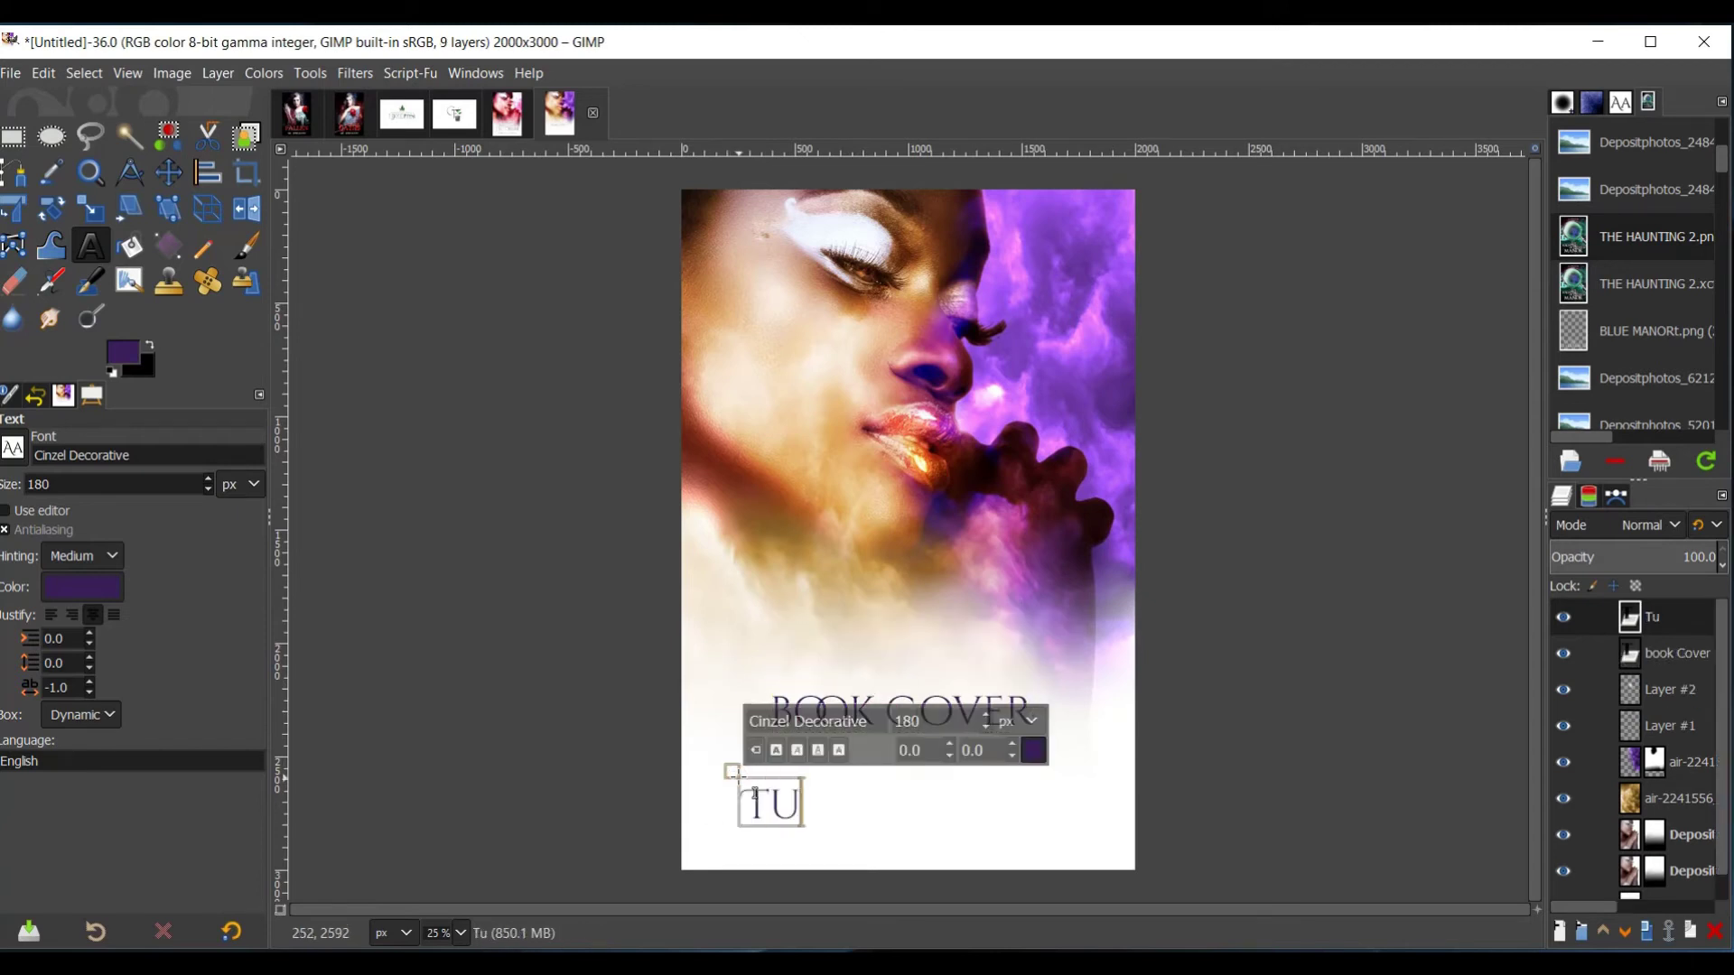
{"action": "type", "text": "torial"}
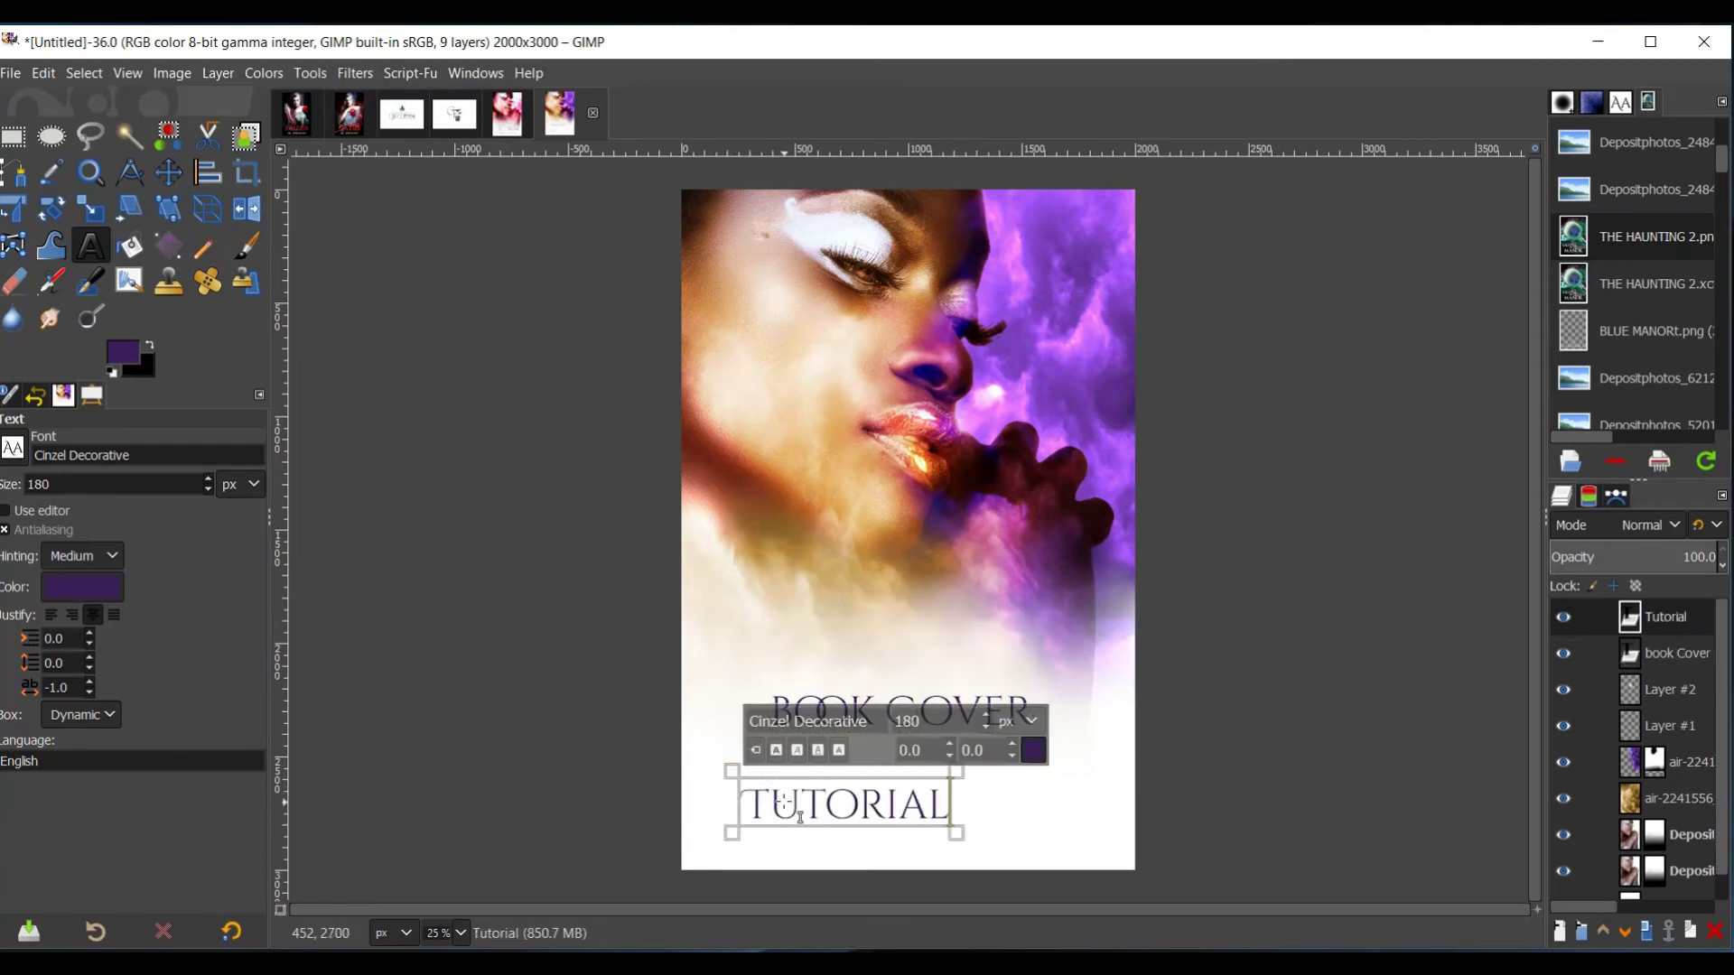
{"action": "left_click", "coordinate": [772, 807]}
{"action": "key", "text": "ctrl+a"}
{"action": "scroll", "coordinate": [986, 717], "scroll_direction": "up", "scroll_amount": 12}
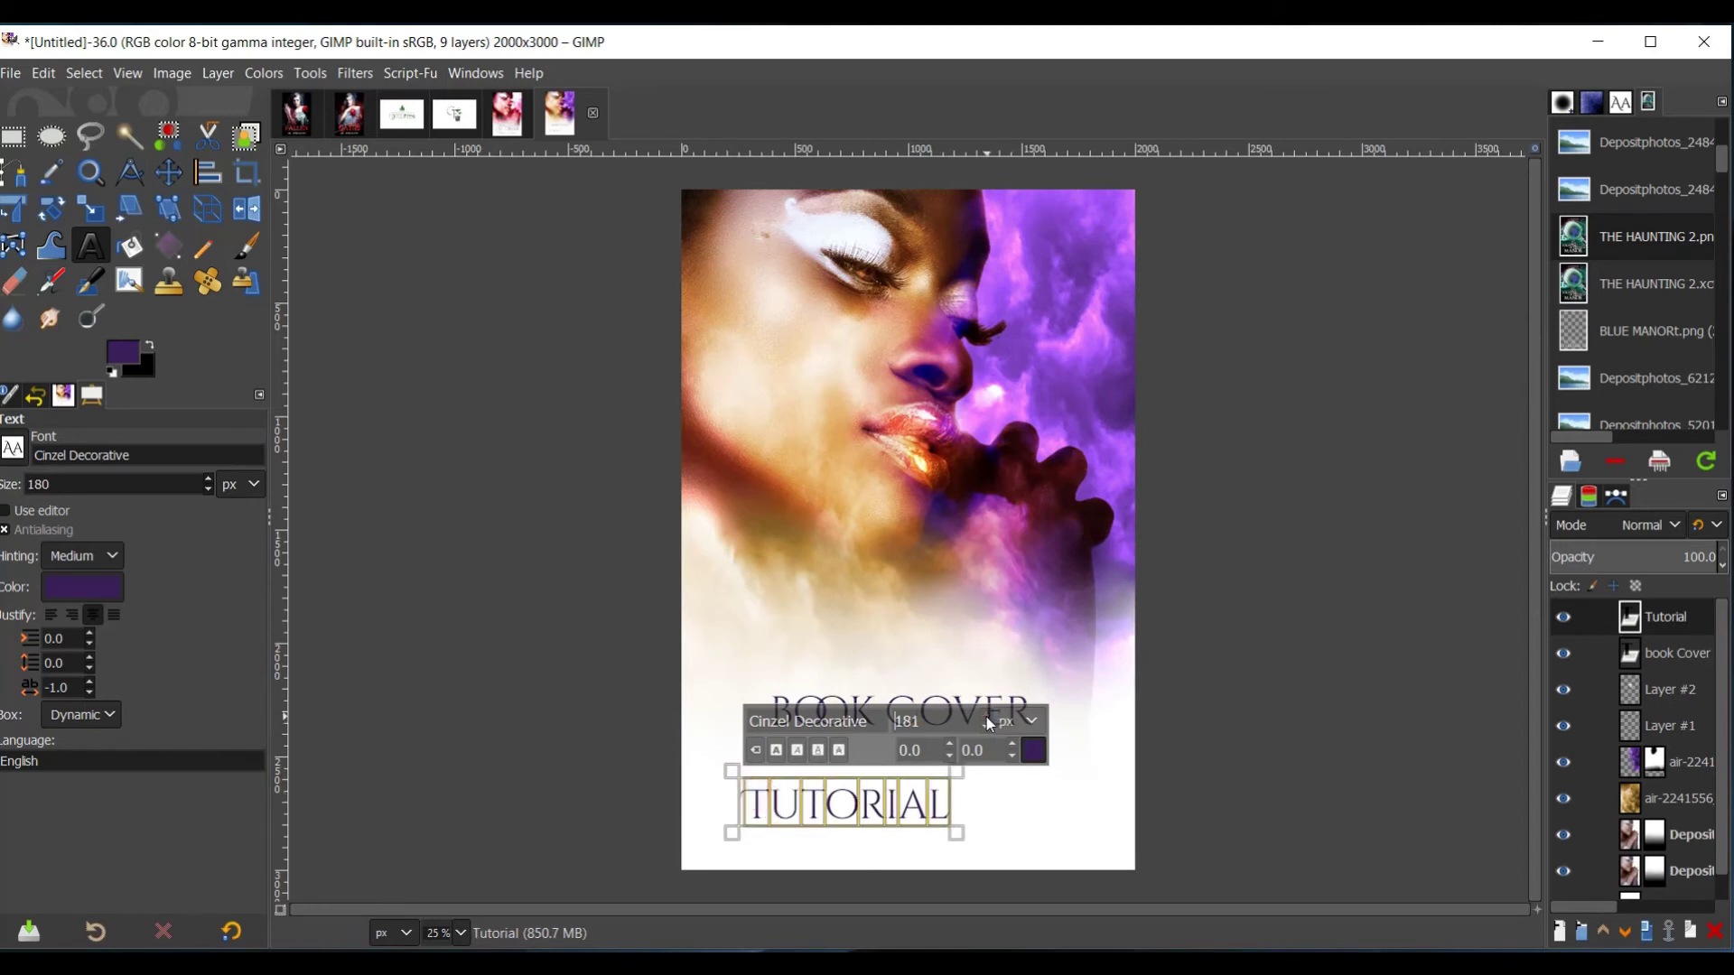
{"action": "scroll", "coordinate": [986, 717], "scroll_direction": "up", "scroll_amount": 20}
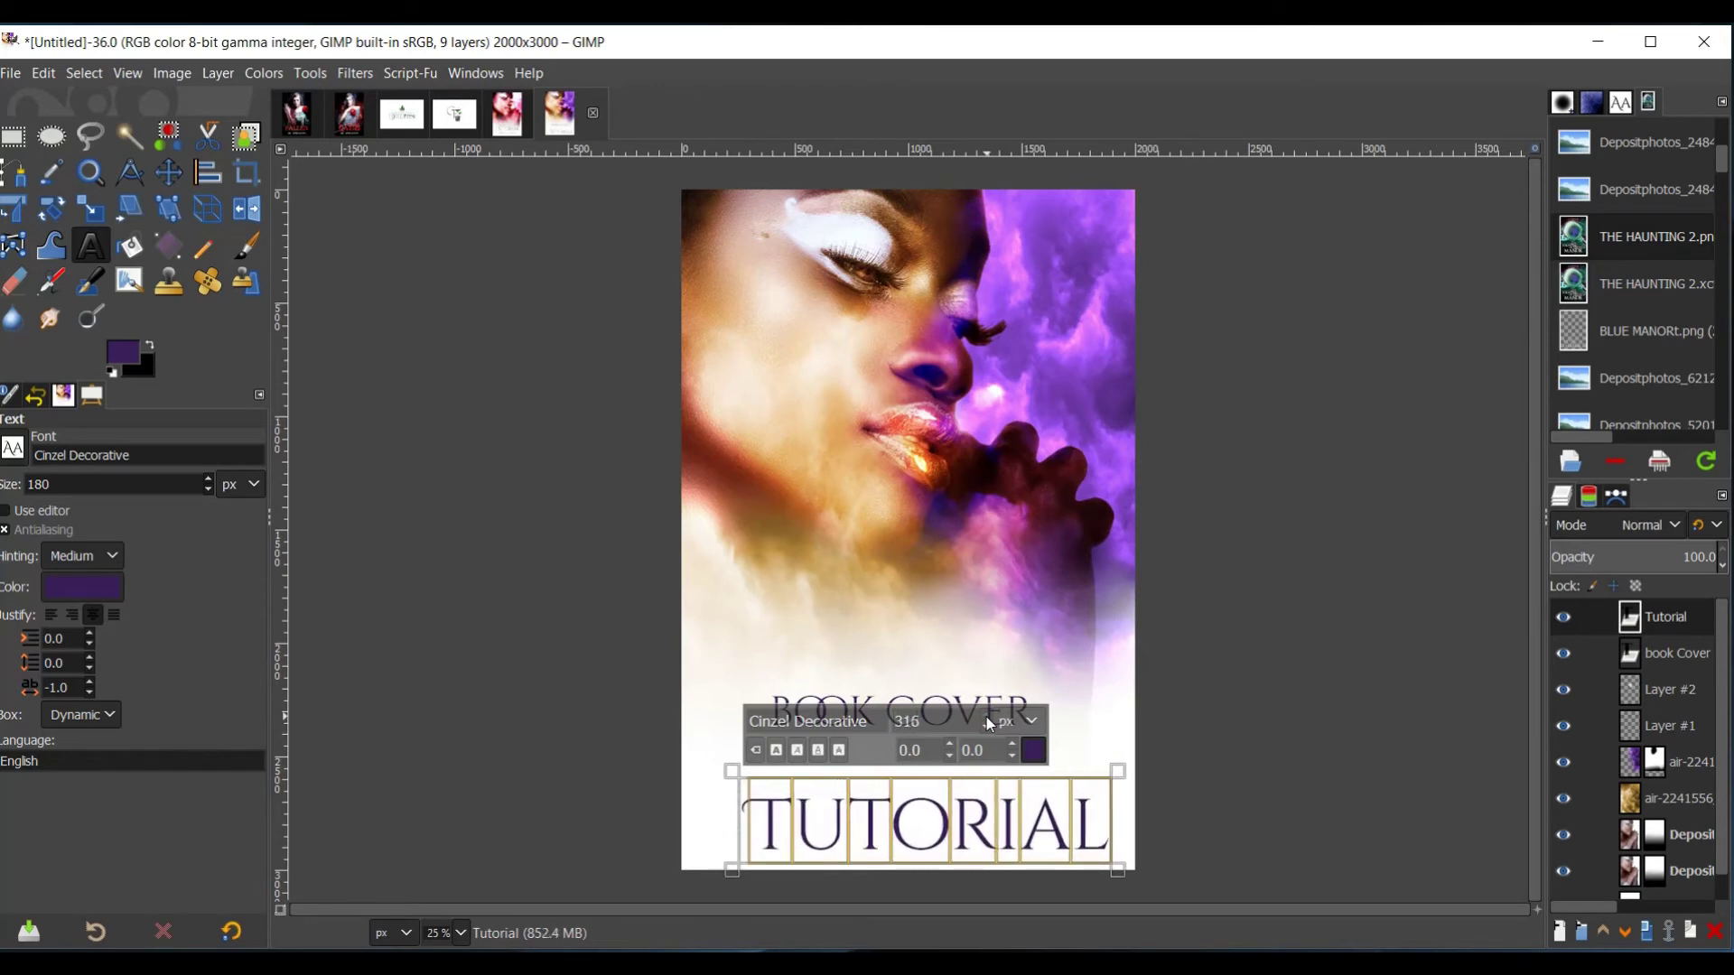
{"action": "scroll", "coordinate": [986, 717], "scroll_direction": "up", "scroll_amount": 14}
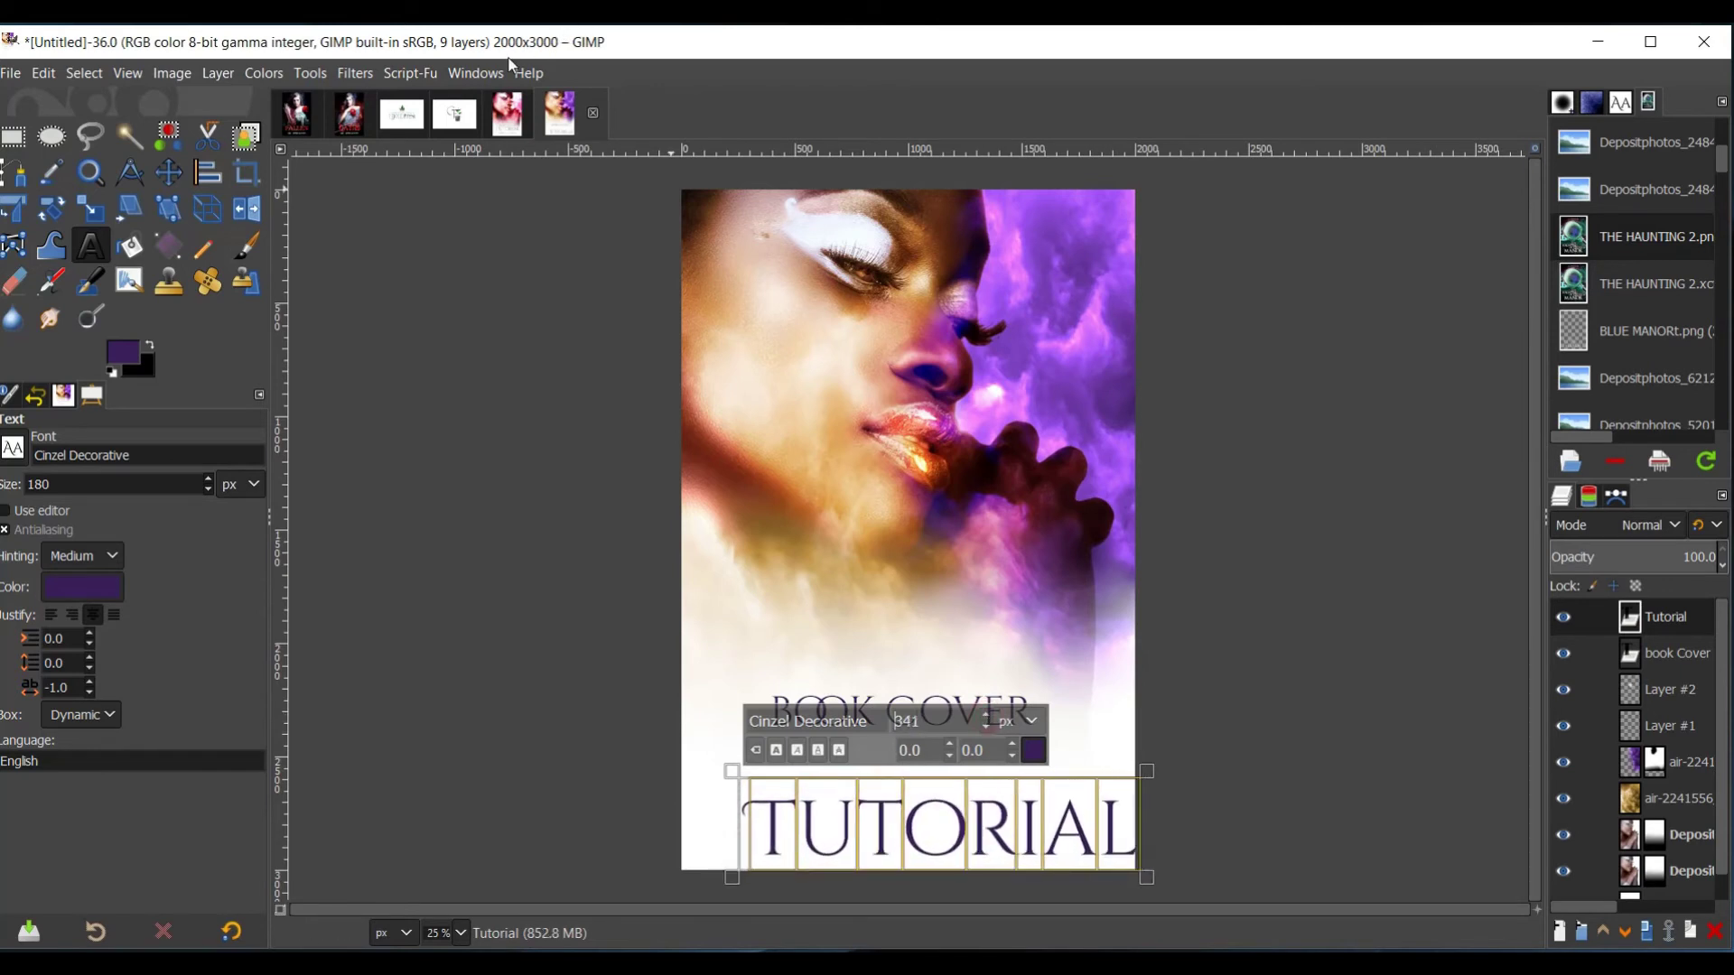
{"action": "left_click", "coordinate": [171, 168]}
{"action": "left_click_drag", "start_coordinate": [901, 821], "coordinate": [869, 764]}
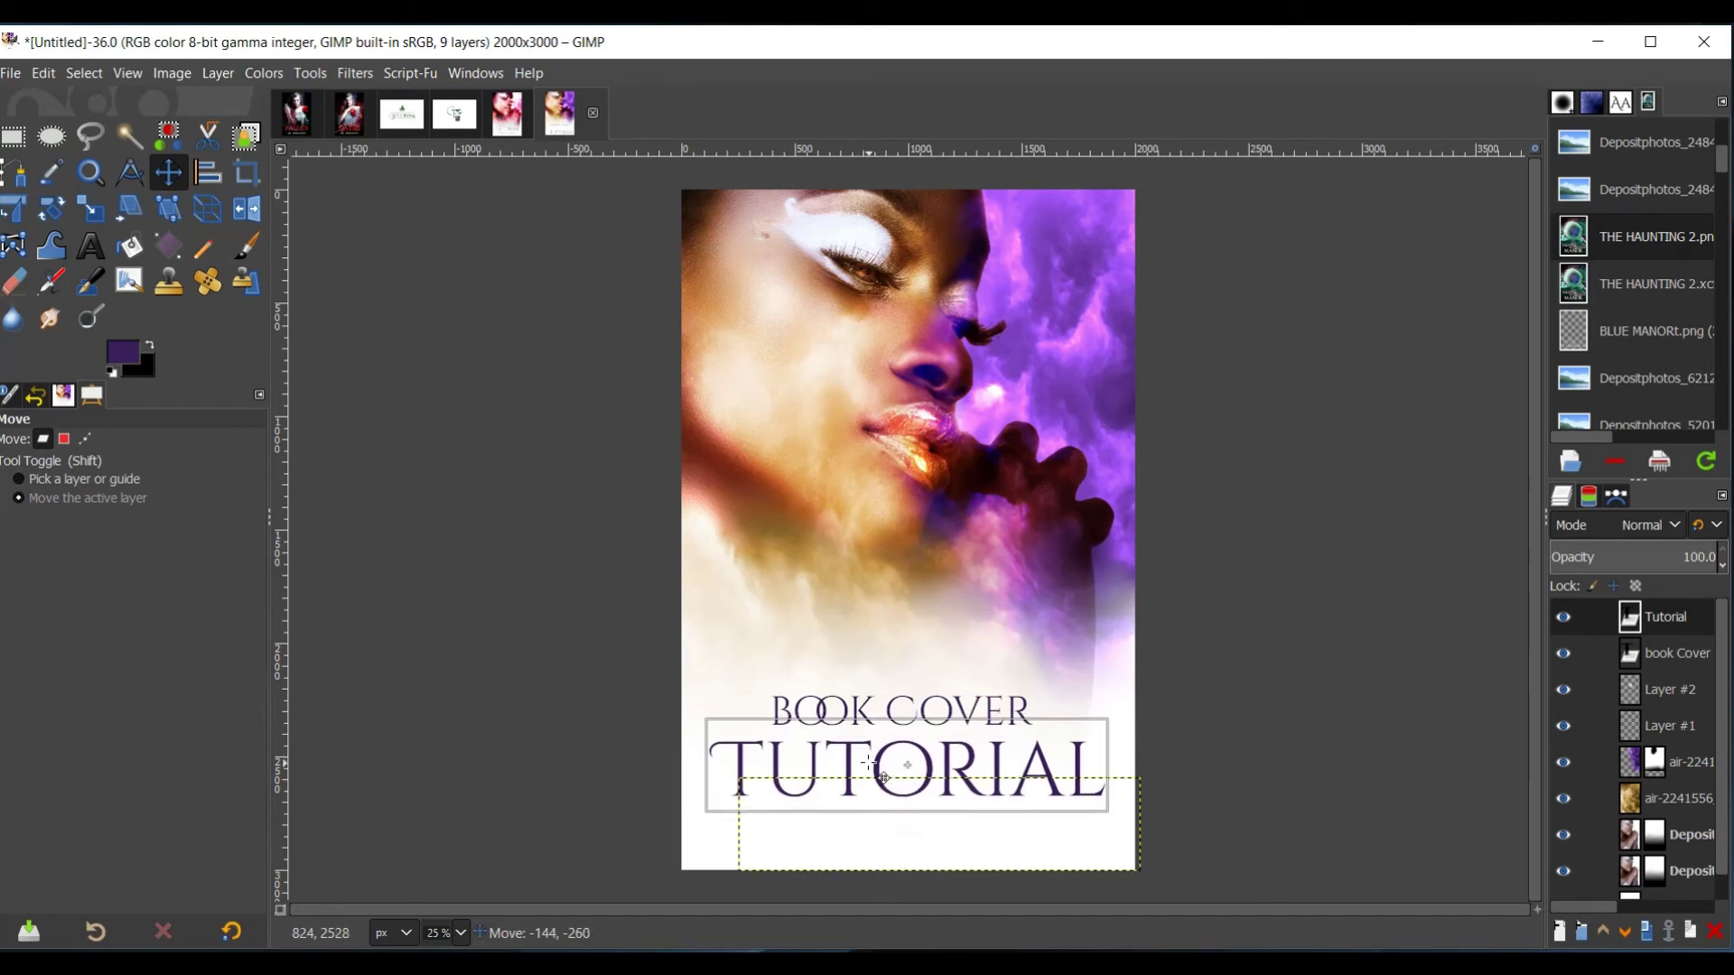
- Add a 'Vibrant Designs' line under TUTORIAL at 119 px and set its colour to black
{"action": "key", "text": "t"}
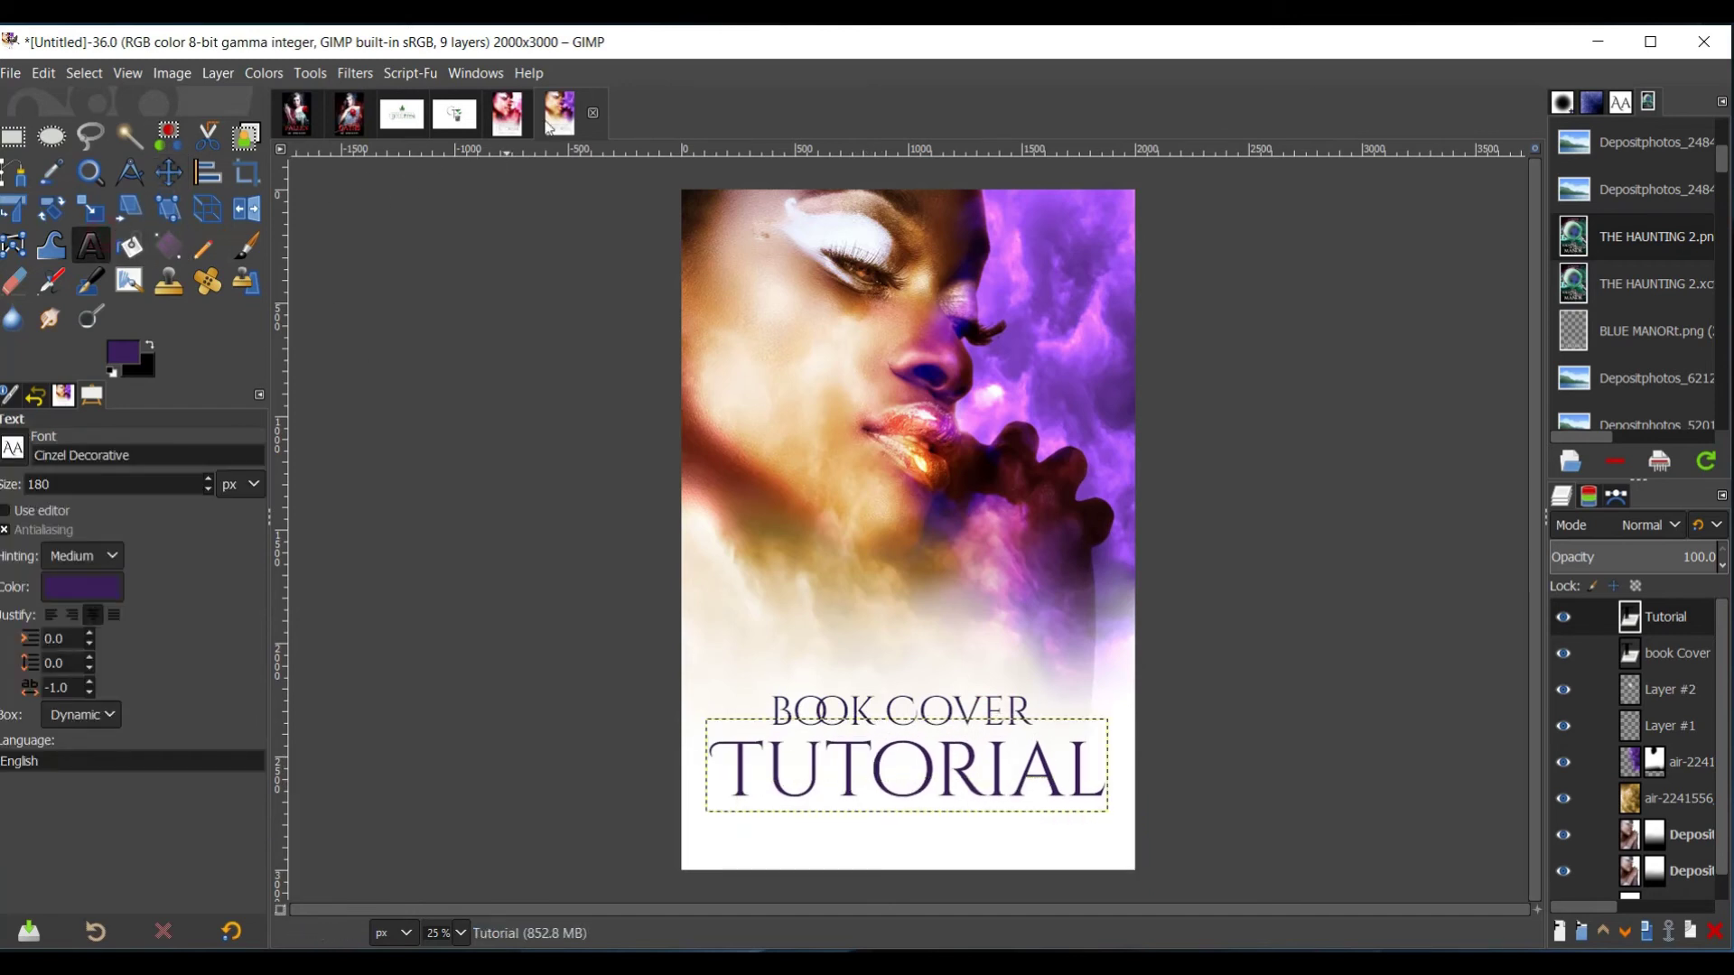
{"action": "left_click", "coordinate": [503, 133]}
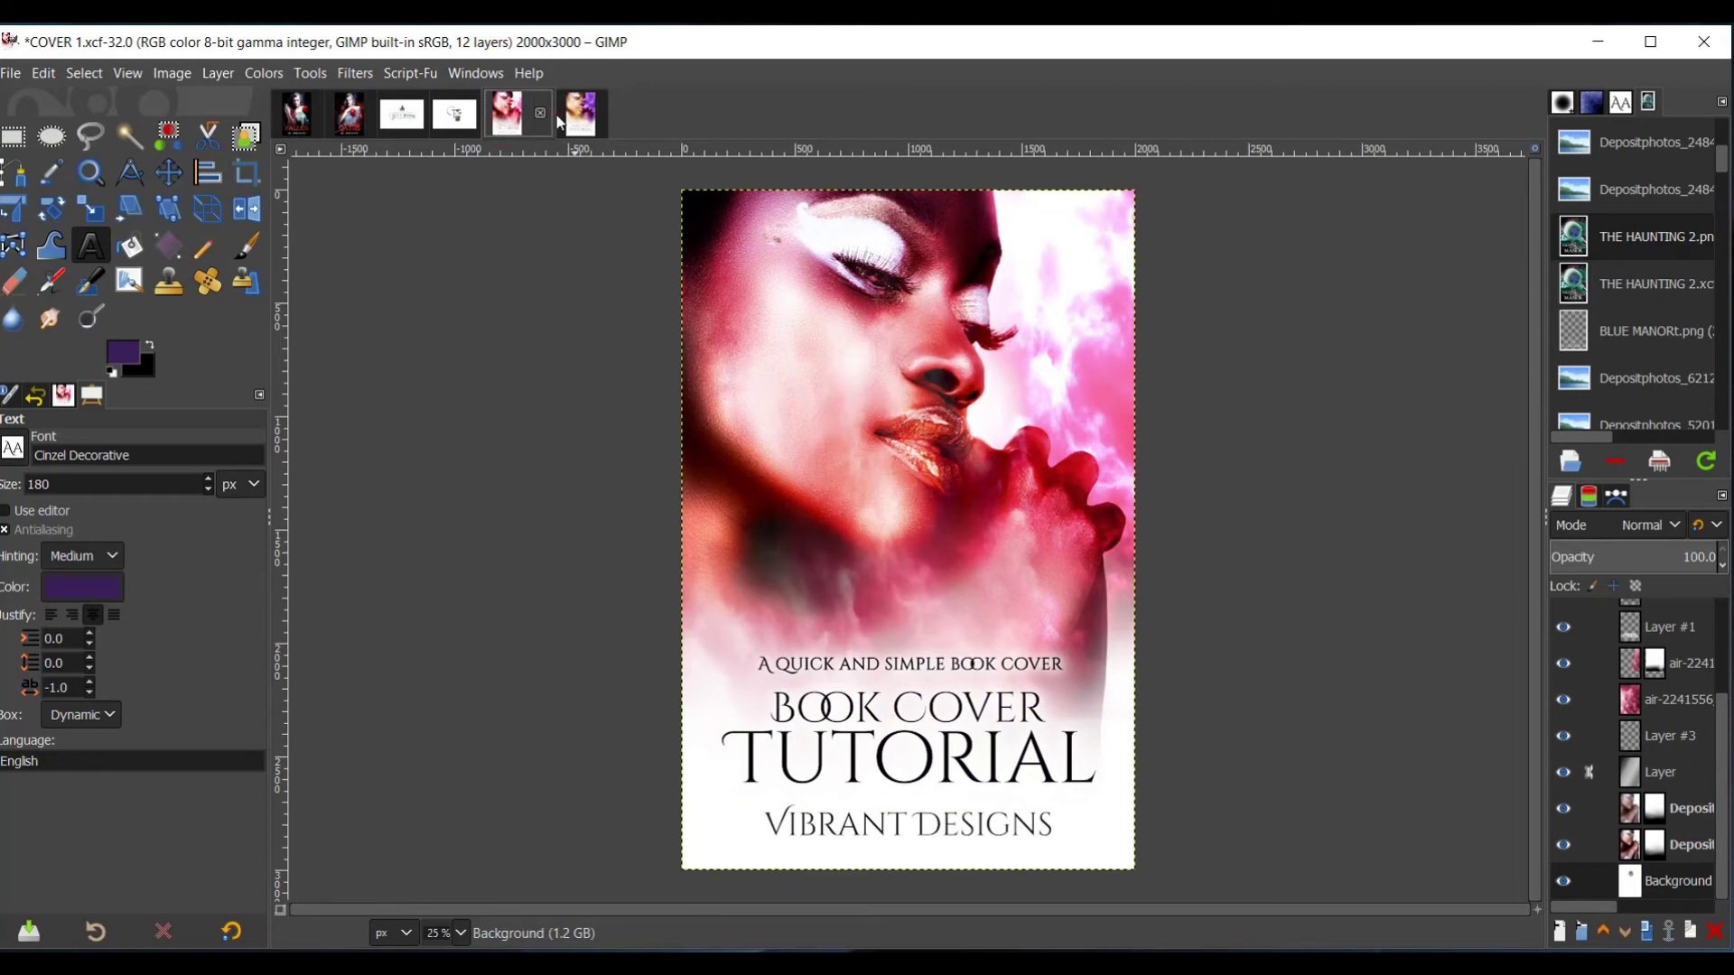
{"action": "left_click", "coordinate": [585, 136]}
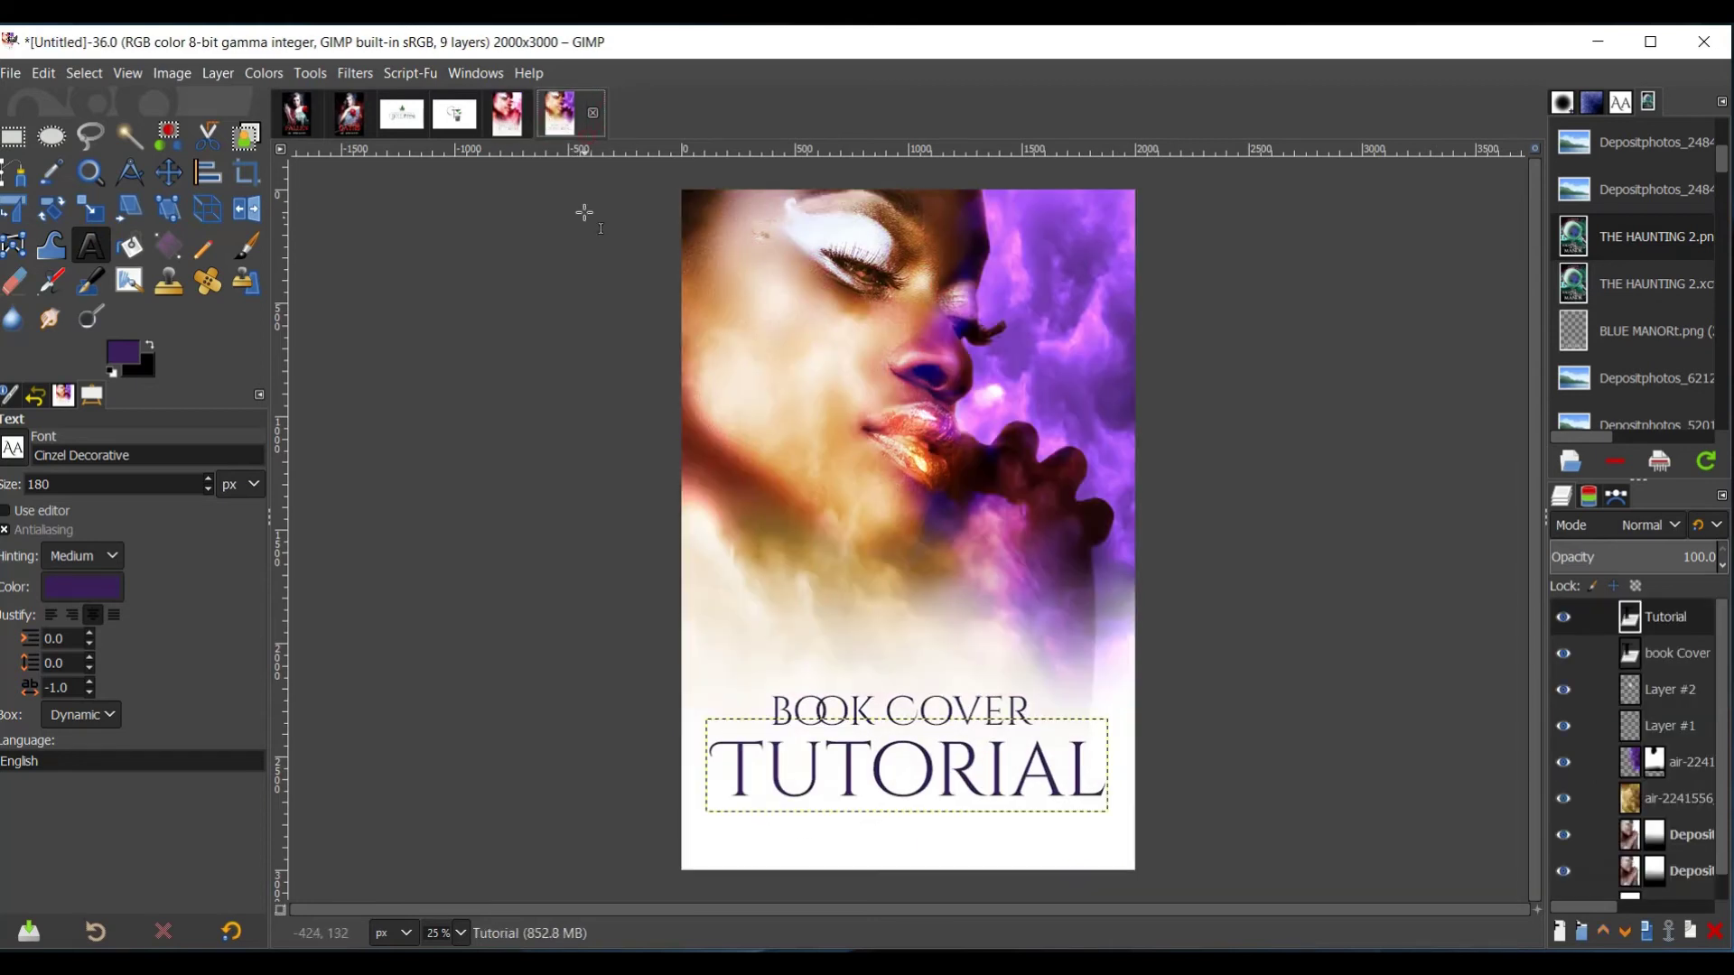
{"action": "left_click", "coordinate": [753, 828]}
{"action": "type", "text": "Vibran"}
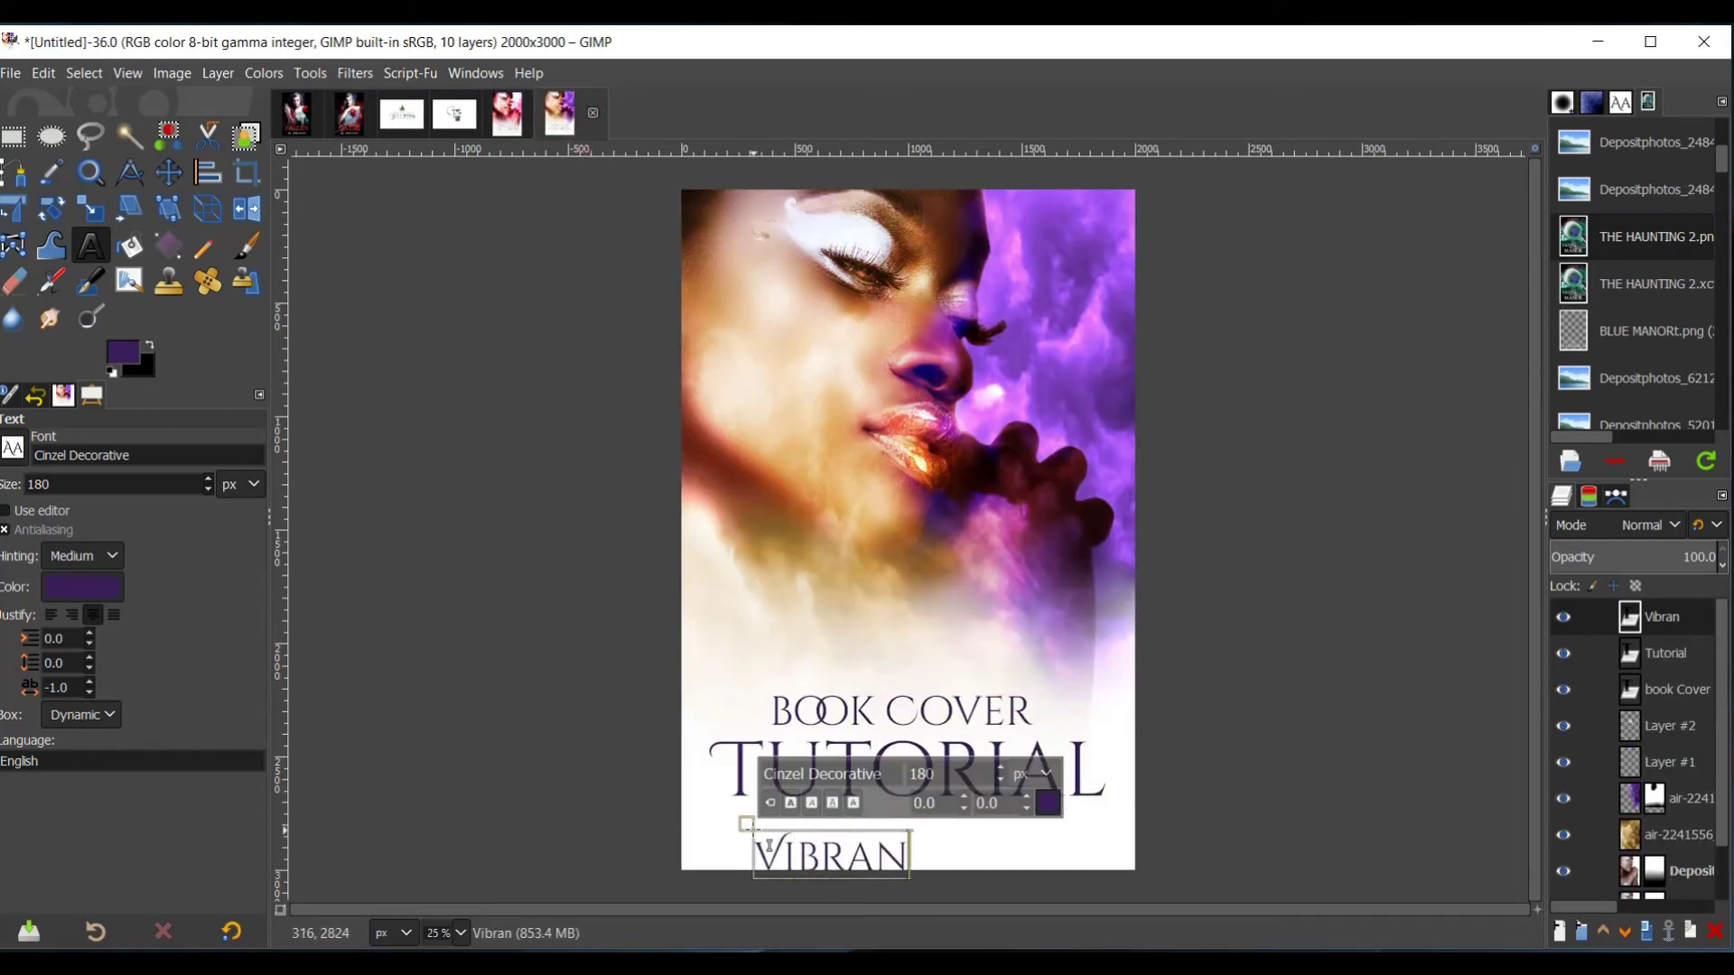
{"action": "type", "text": "t Designs"}
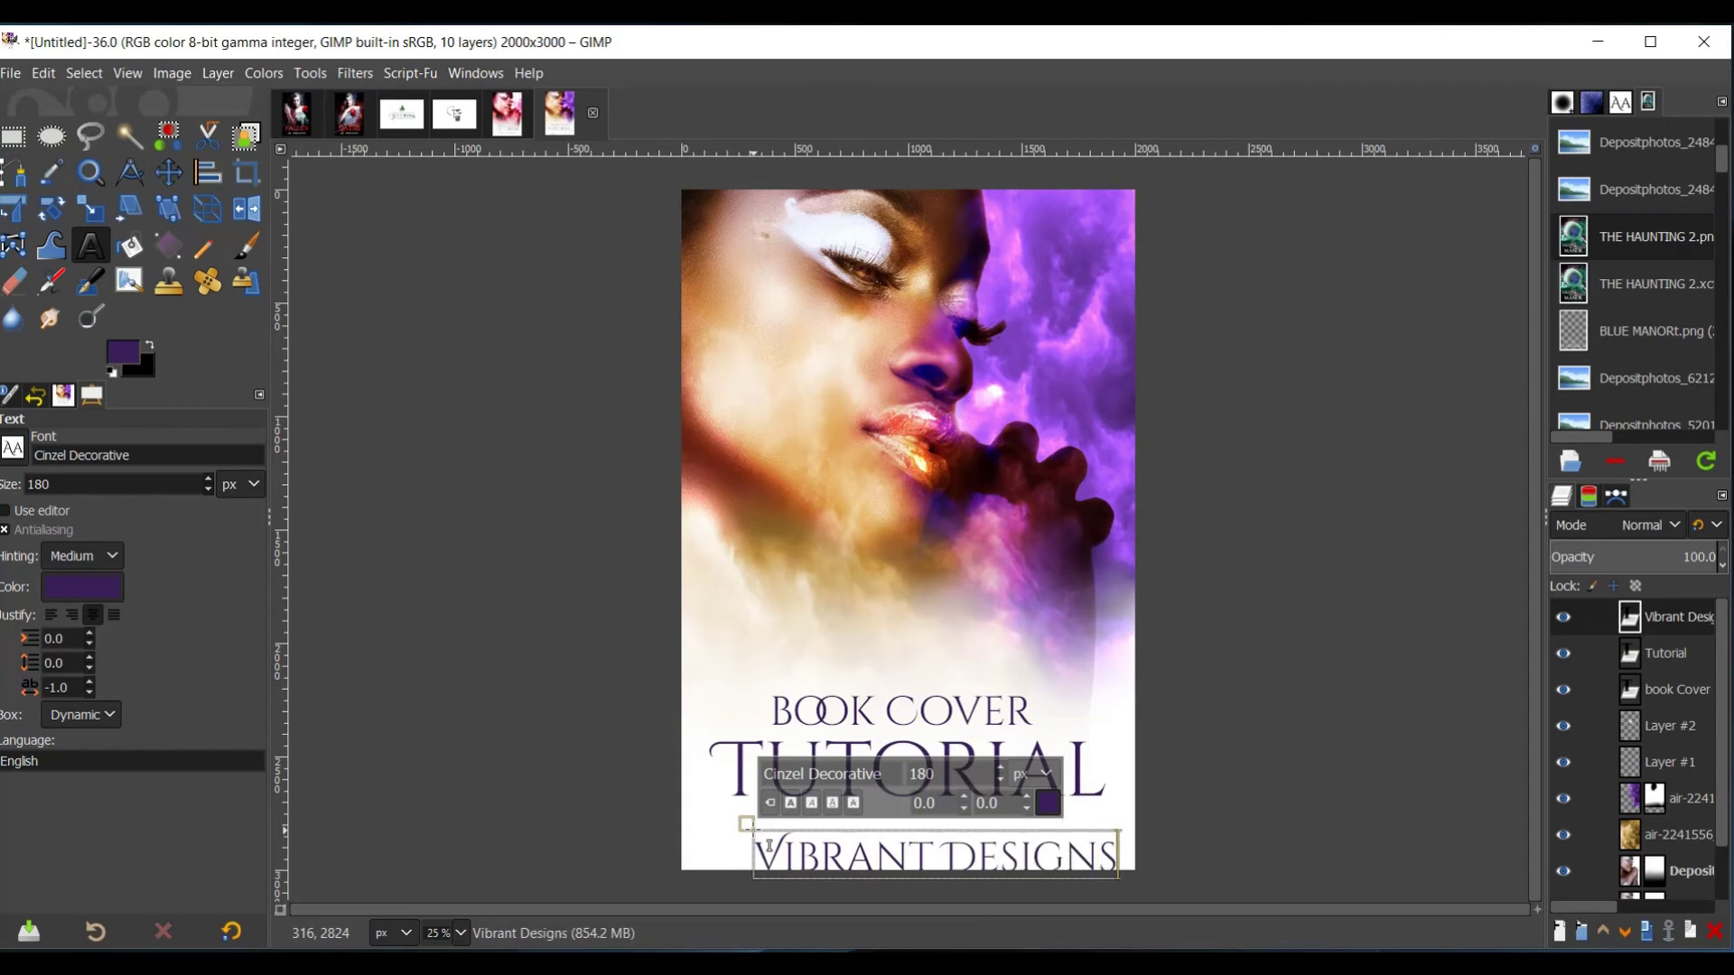
{"action": "triple_click", "coordinate": [858, 856]}
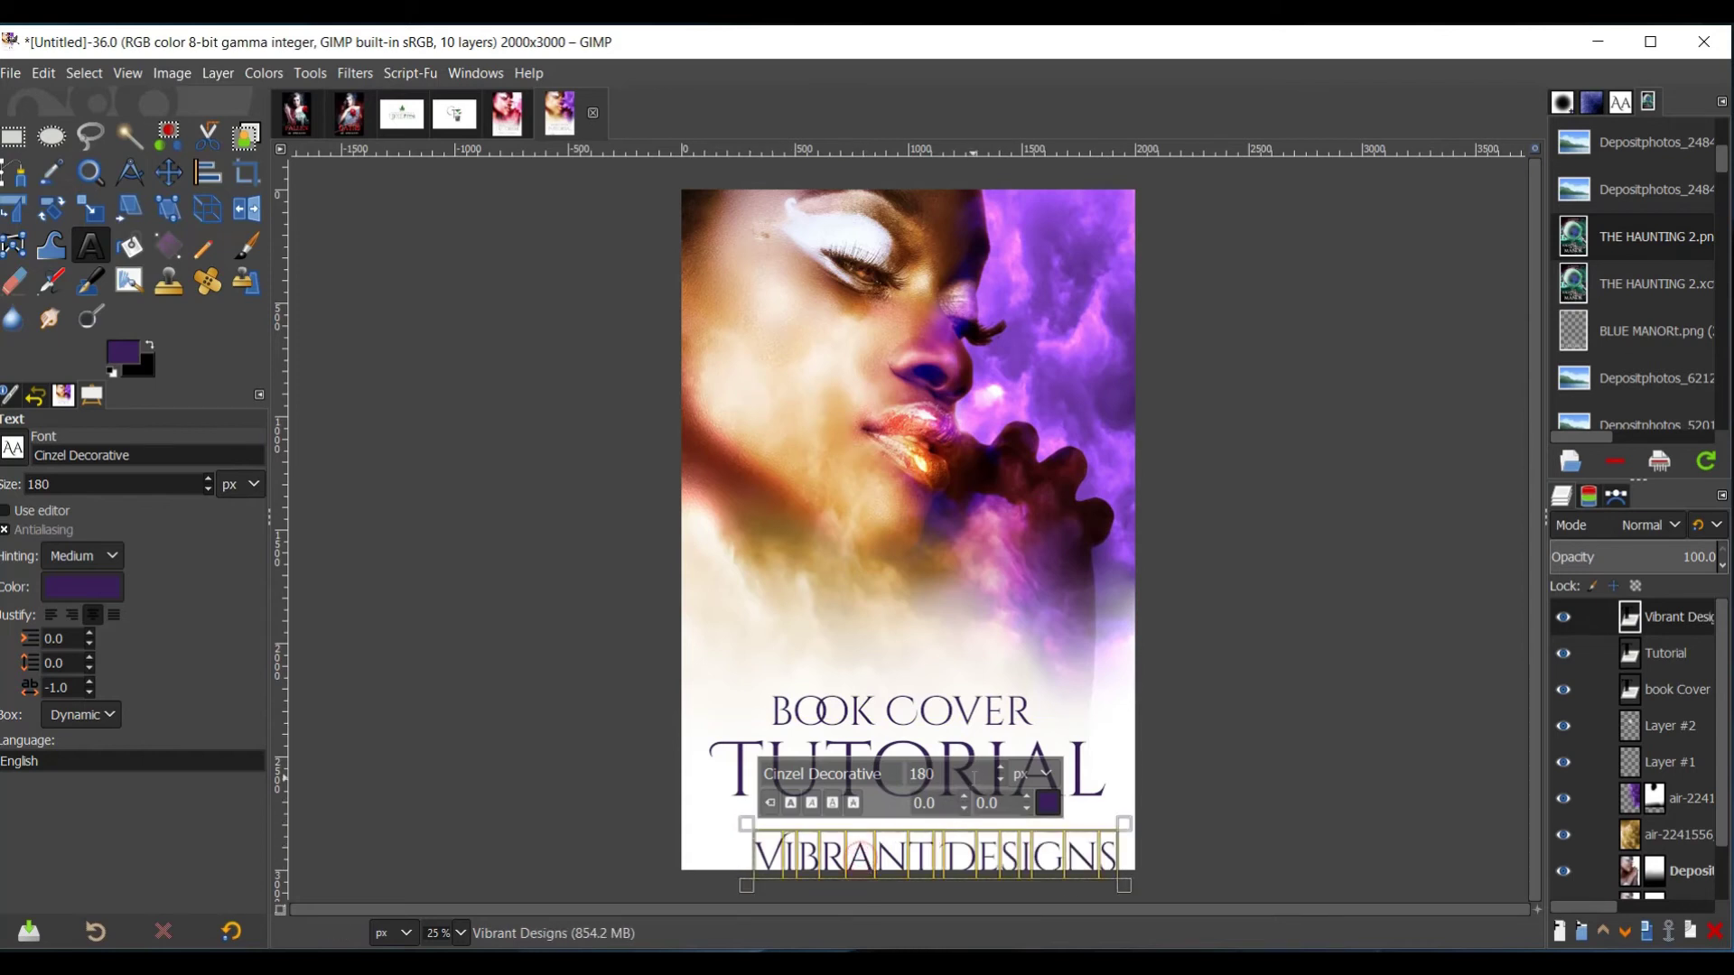
{"action": "scroll", "coordinate": [999, 780], "scroll_direction": "down", "scroll_amount": 20}
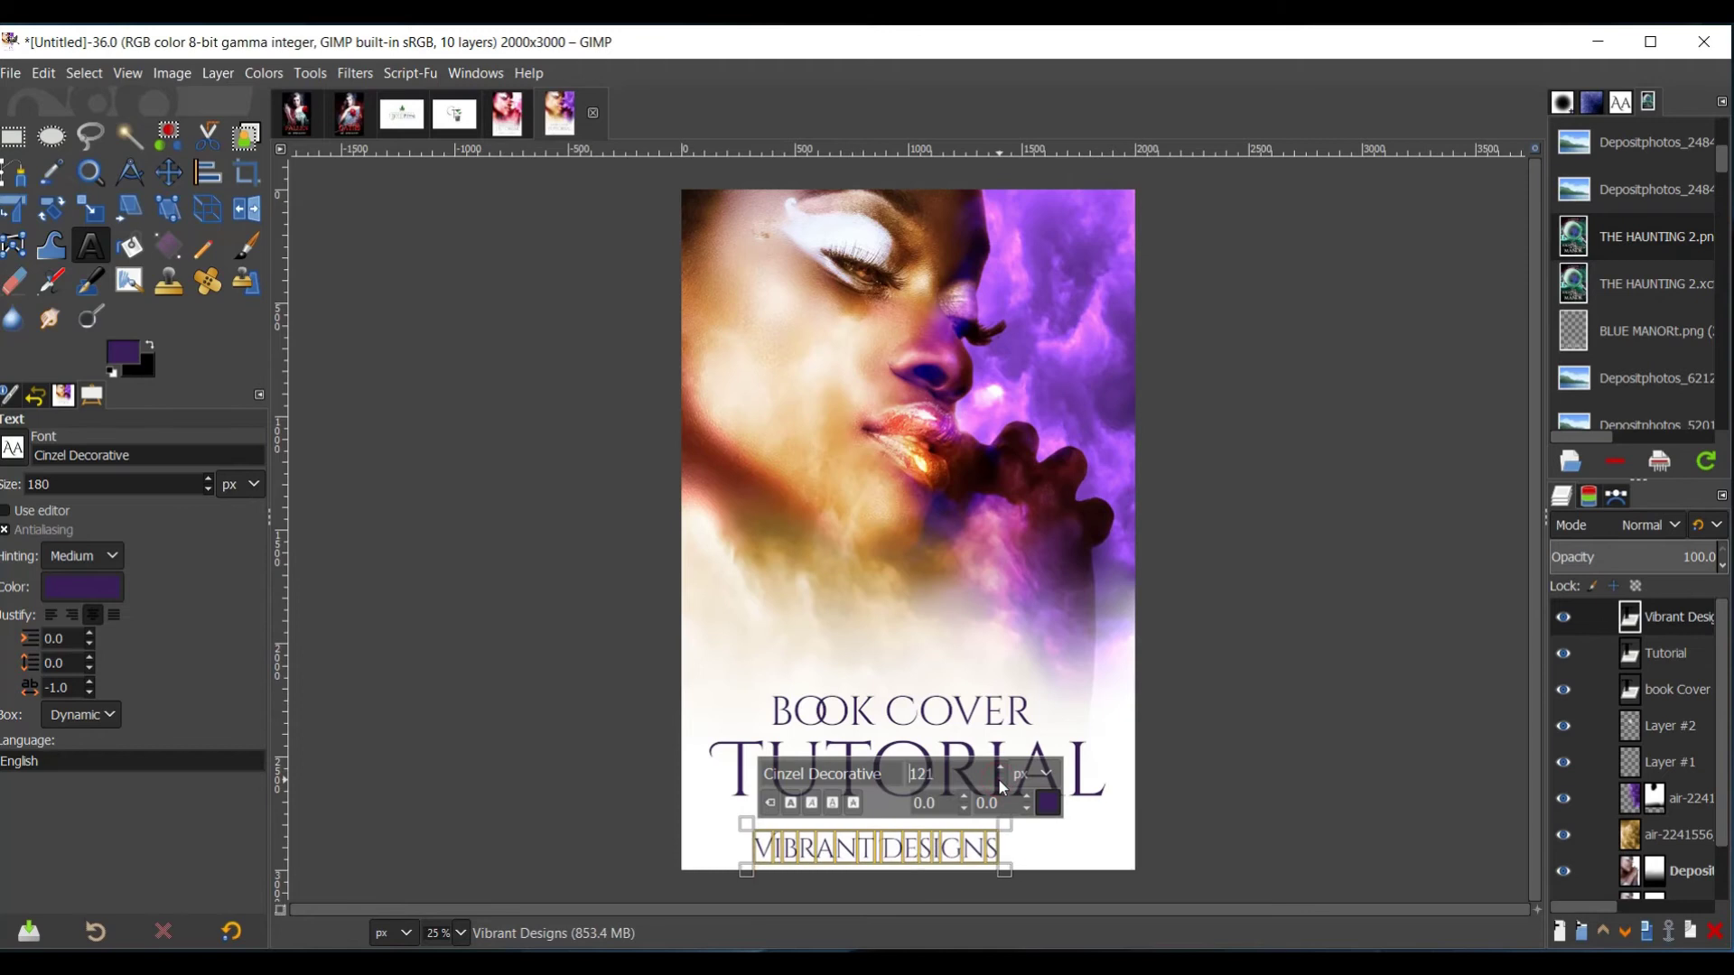
{"action": "left_click", "coordinate": [1047, 803]}
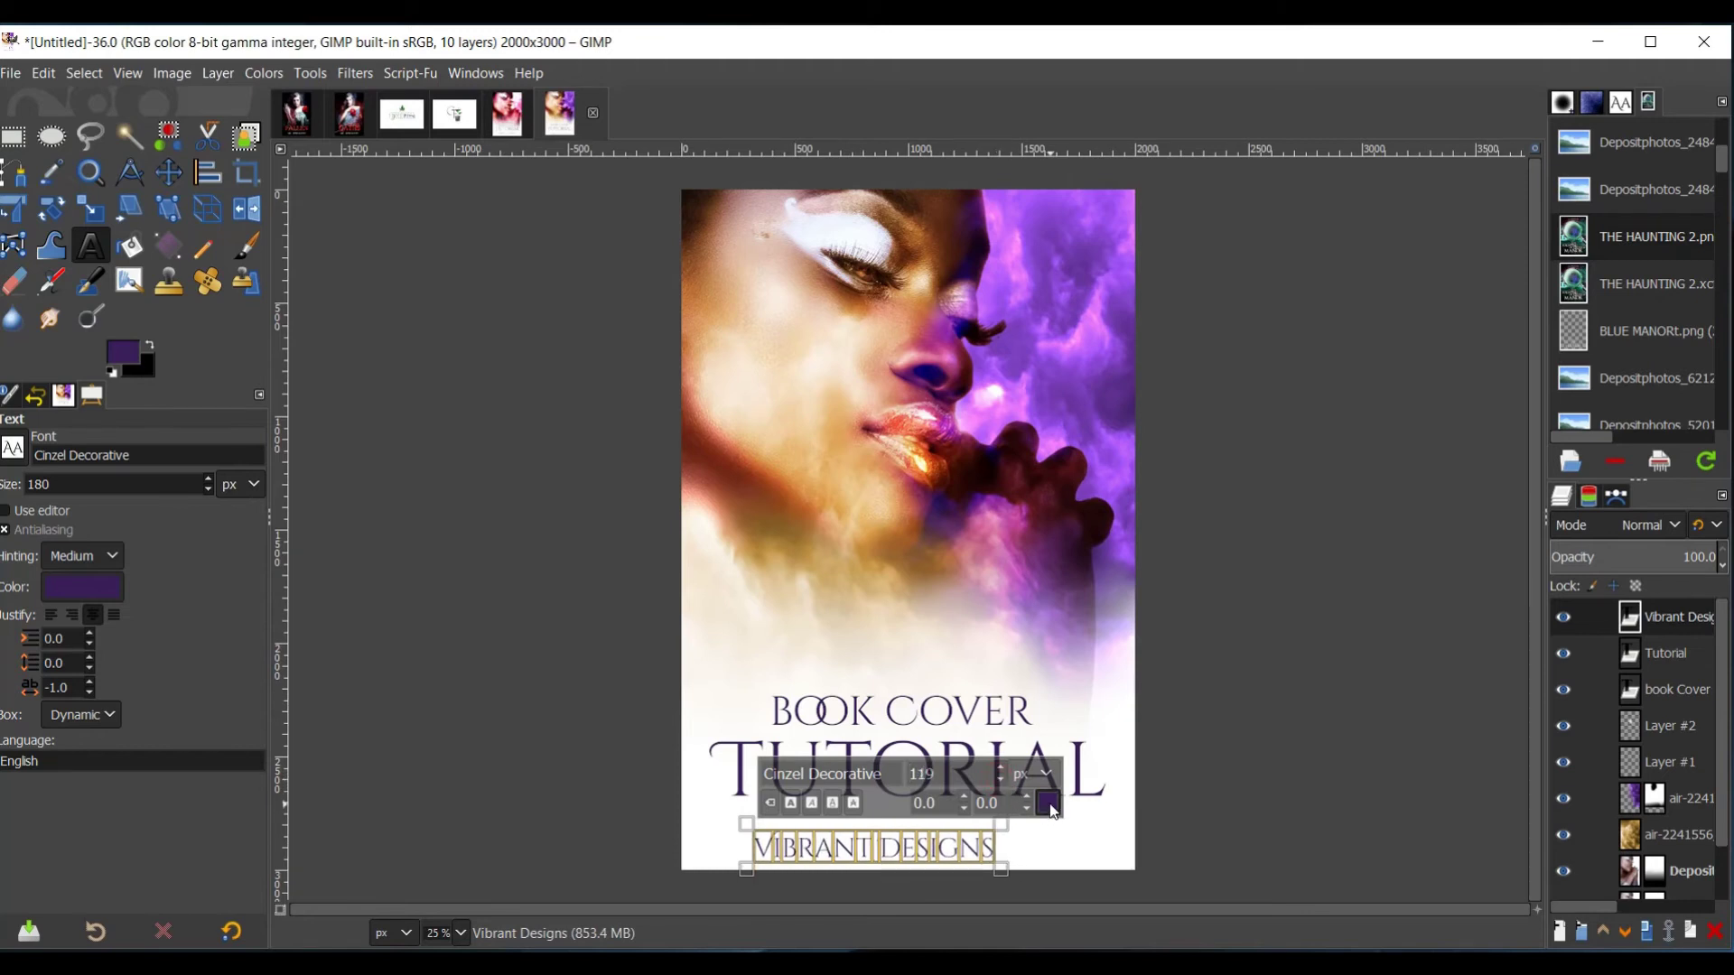
{"action": "left_click", "coordinate": [933, 813]}
{"action": "left_click_drag", "start_coordinate": [933, 813], "coordinate": [986, 853]}
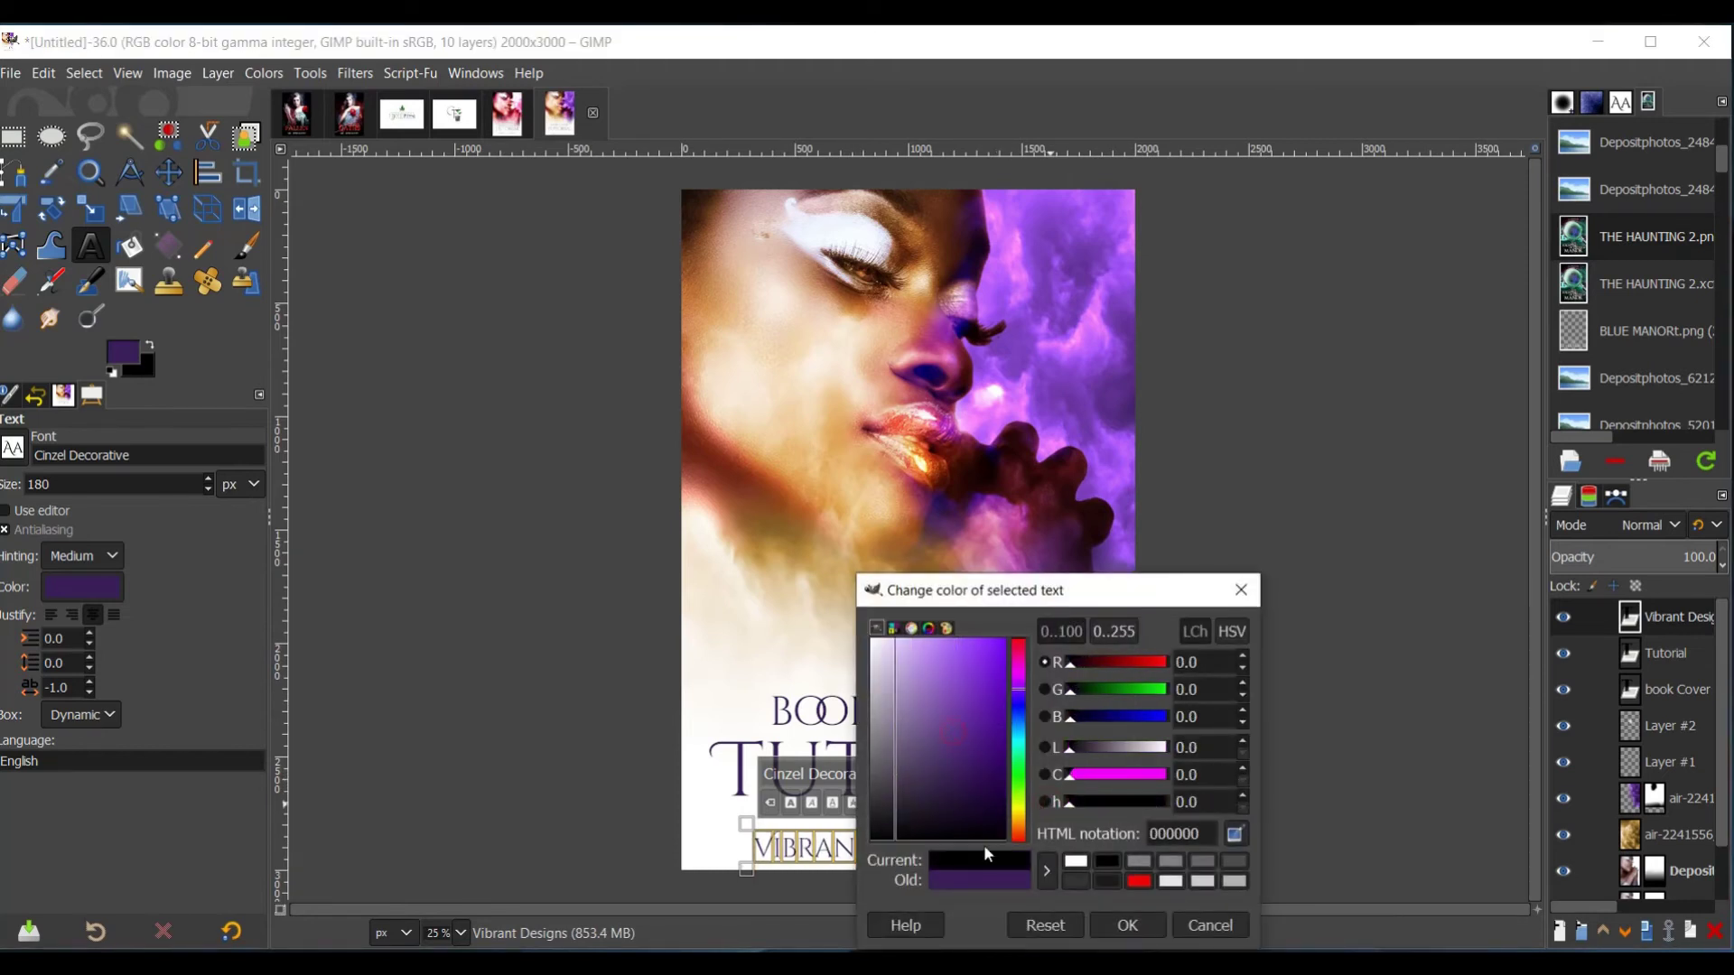
- Select the Vibrant Designs lettering and fill it with the Custom gradient
{"action": "left_click", "coordinate": [1129, 926]}
{"action": "right_click", "coordinate": [1636, 620]}
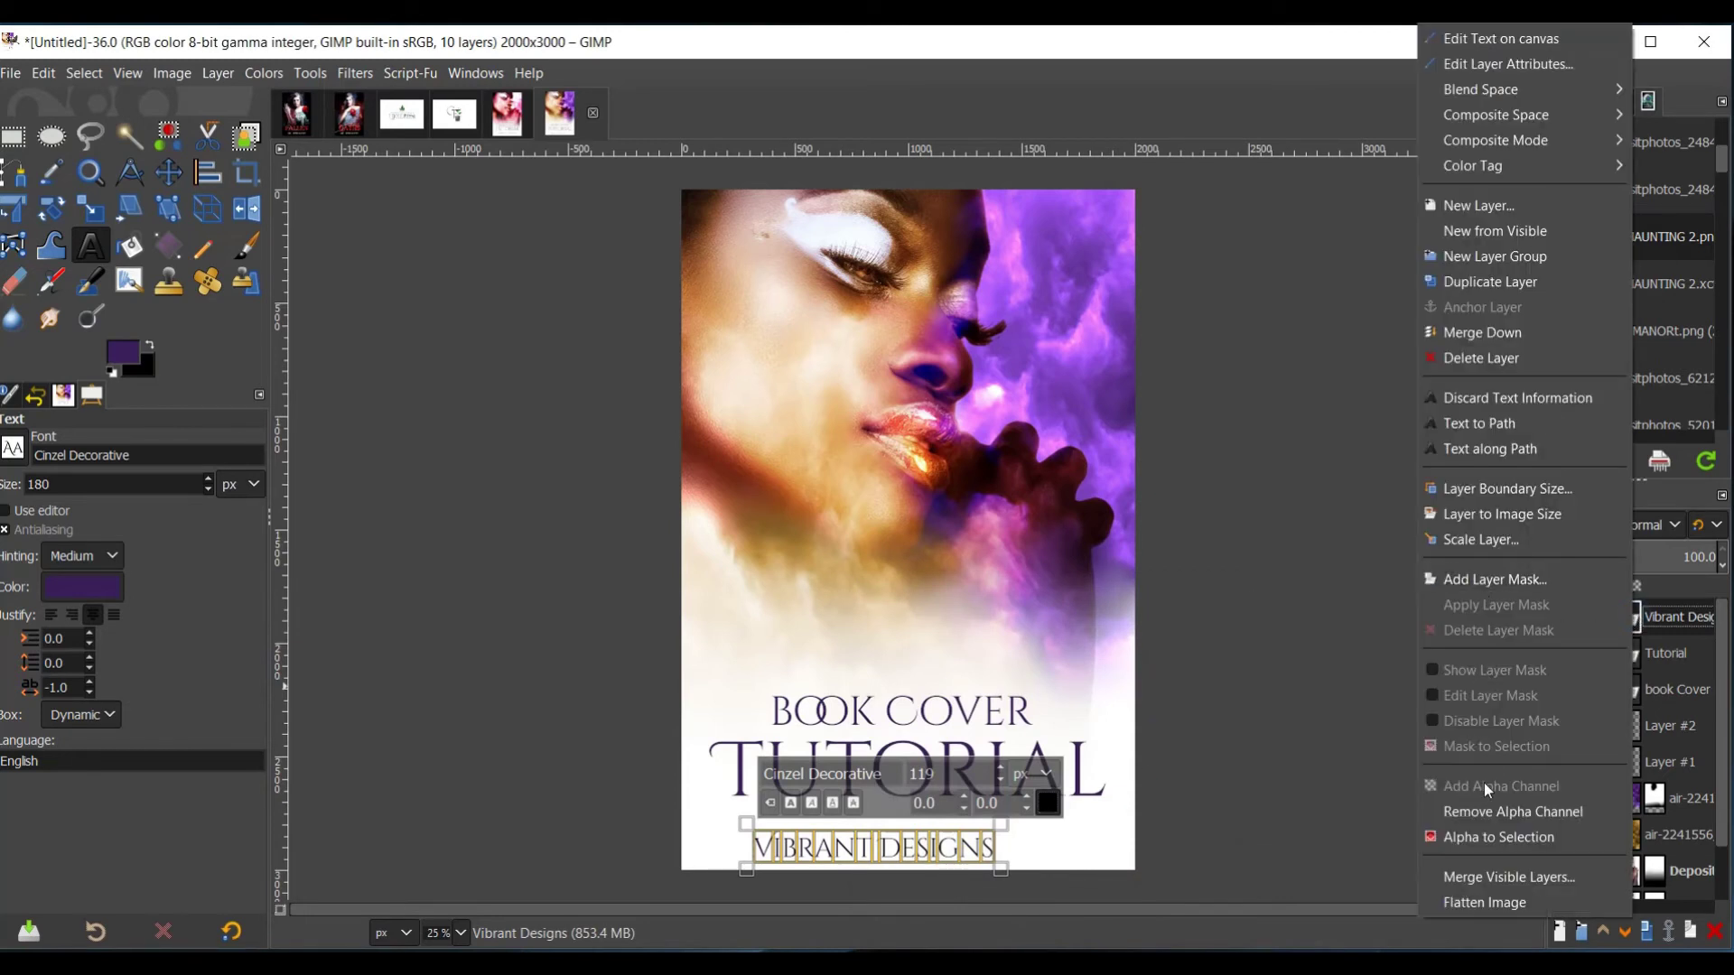
{"action": "left_click", "coordinate": [1478, 838]}
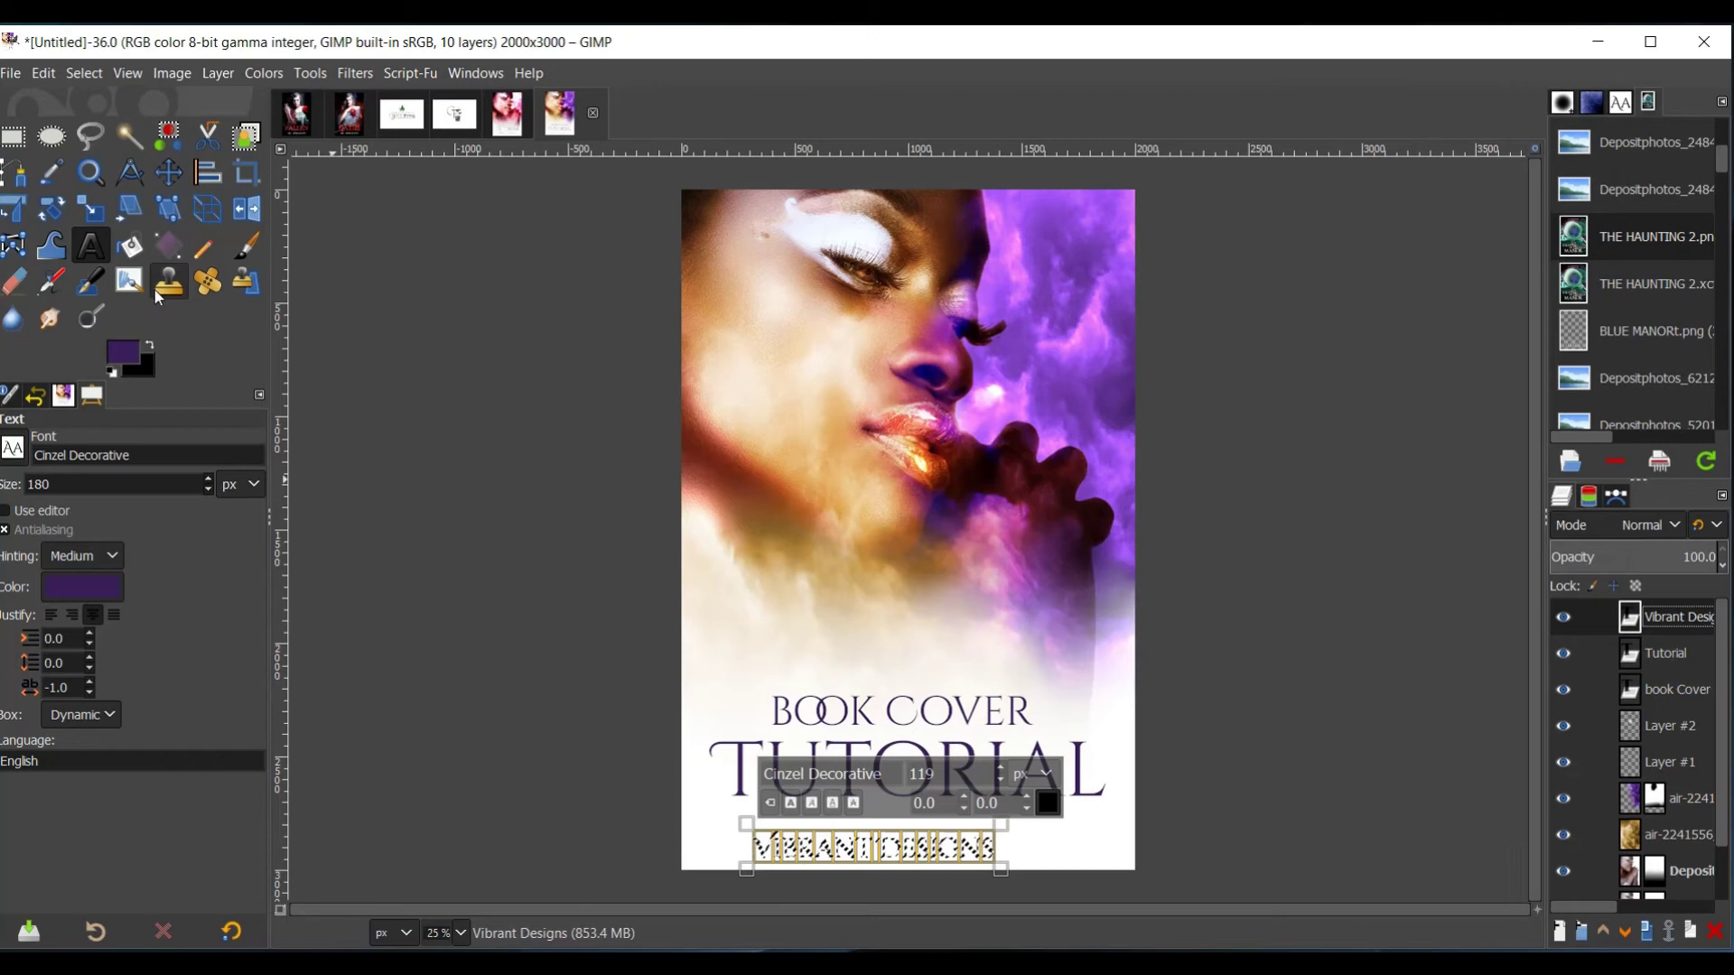
{"action": "left_click", "coordinate": [166, 242]}
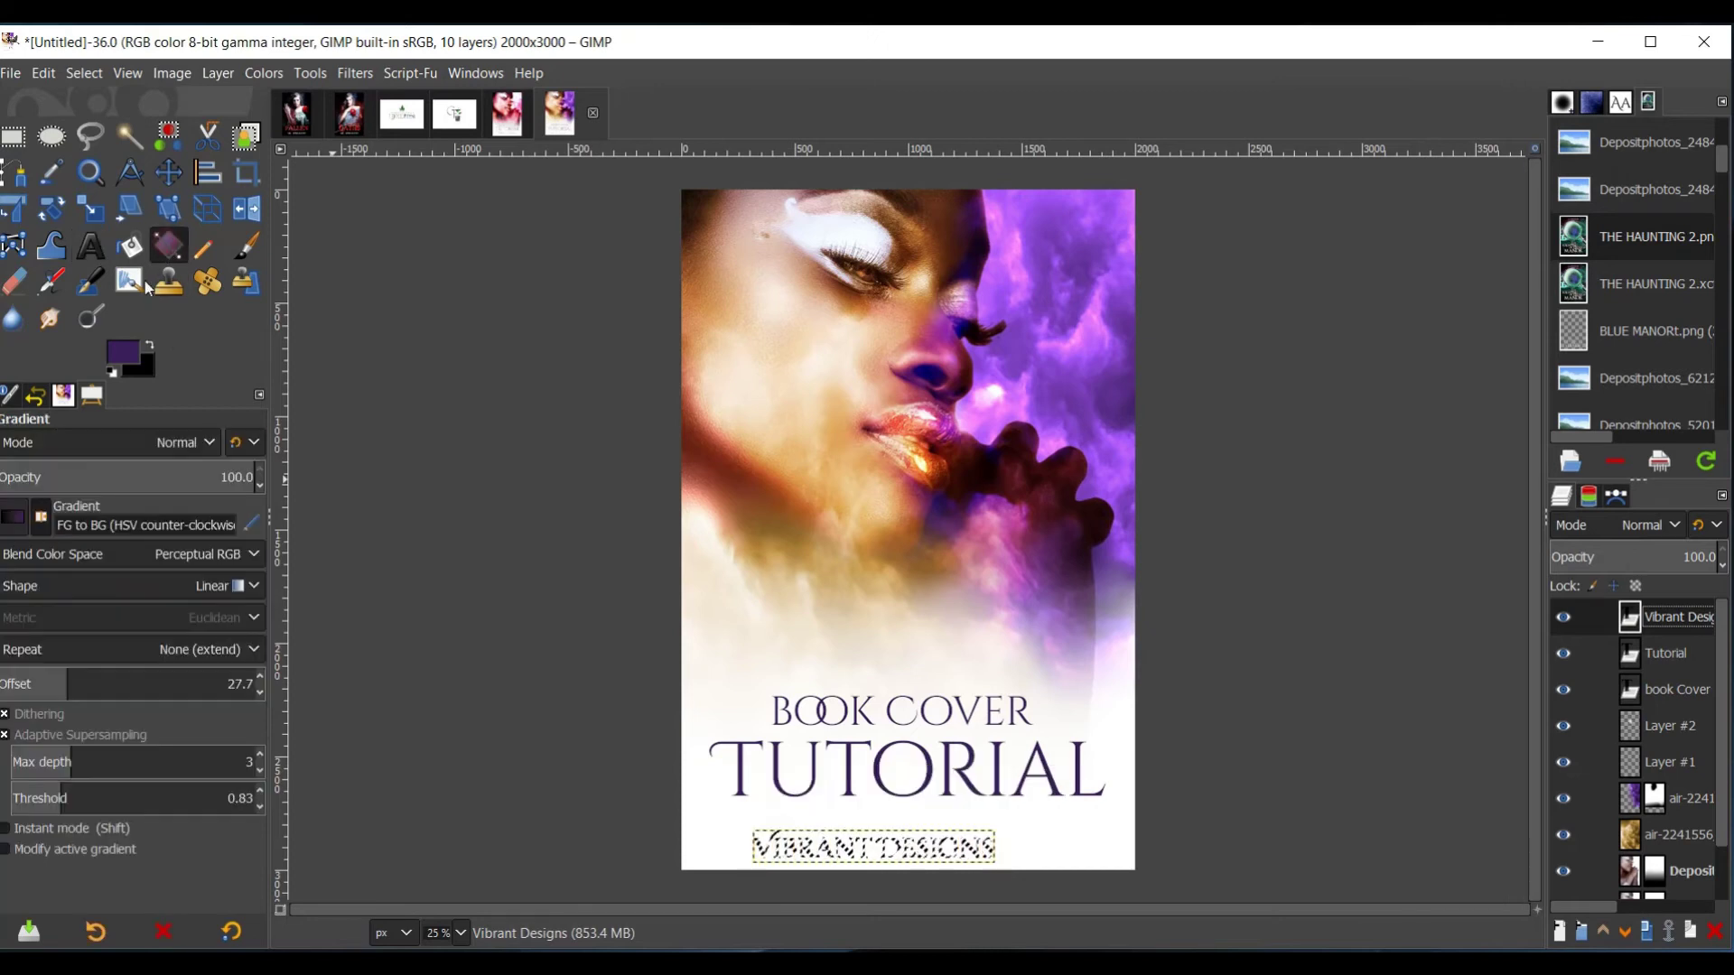
{"action": "left_click", "coordinate": [16, 520]}
{"action": "left_click", "coordinate": [40, 553]}
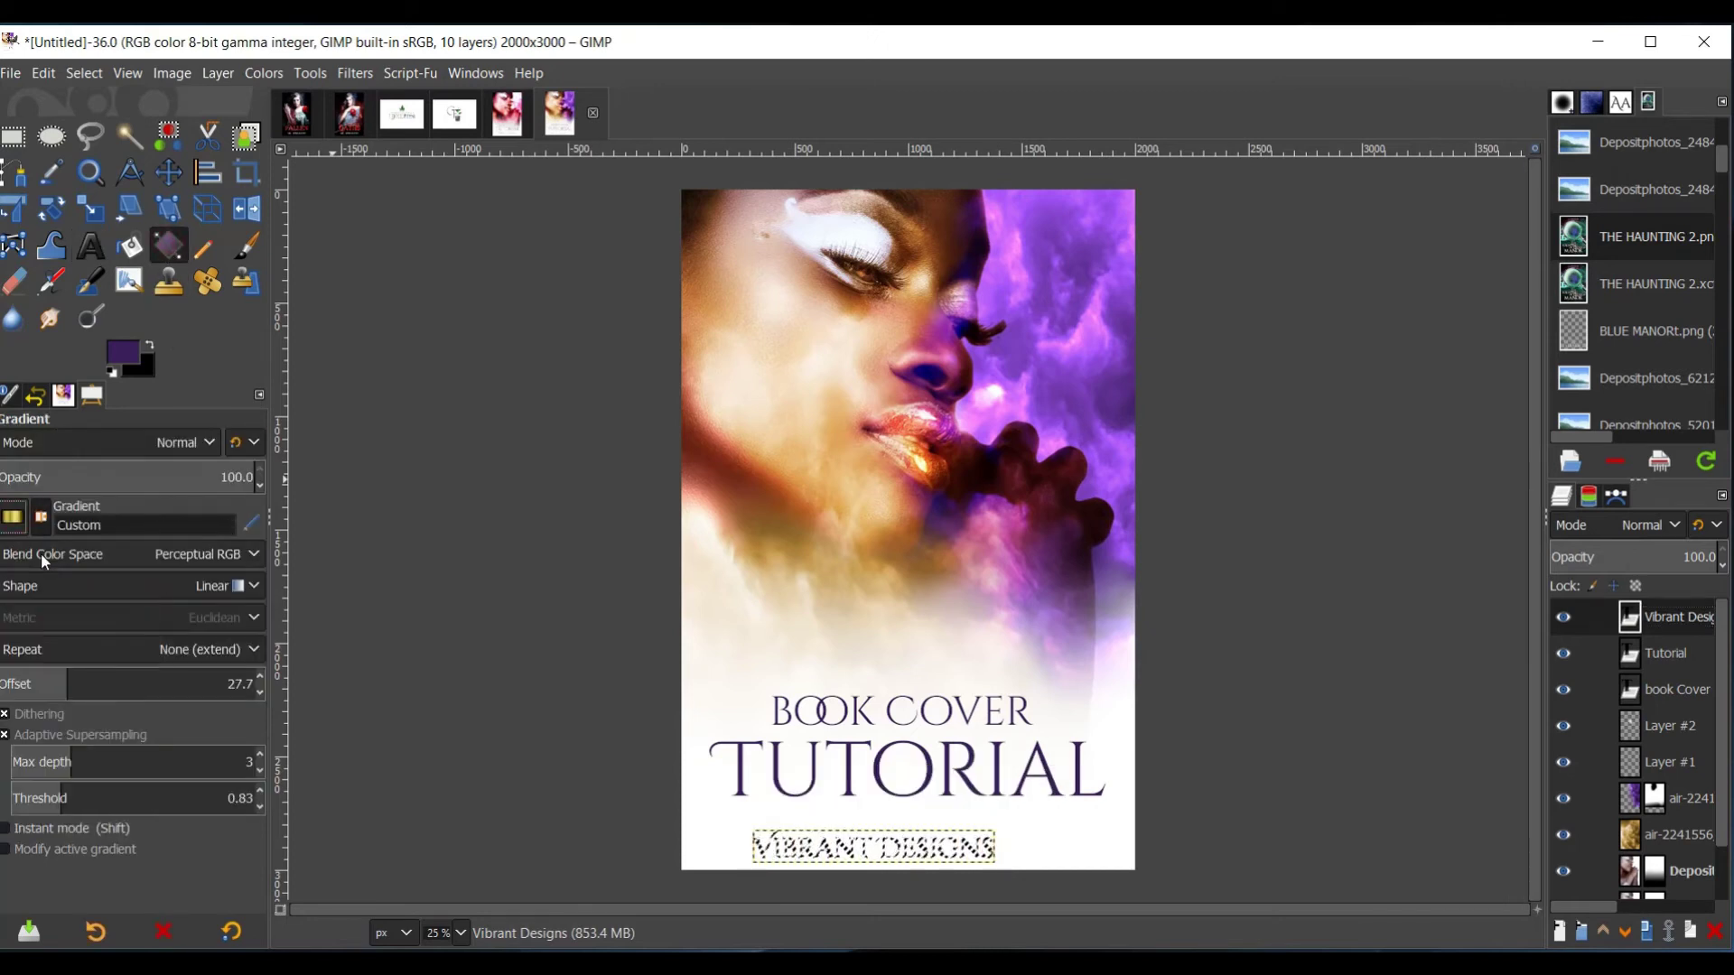
{"action": "left_click_drag", "start_coordinate": [557, 681], "coordinate": [905, 872]}
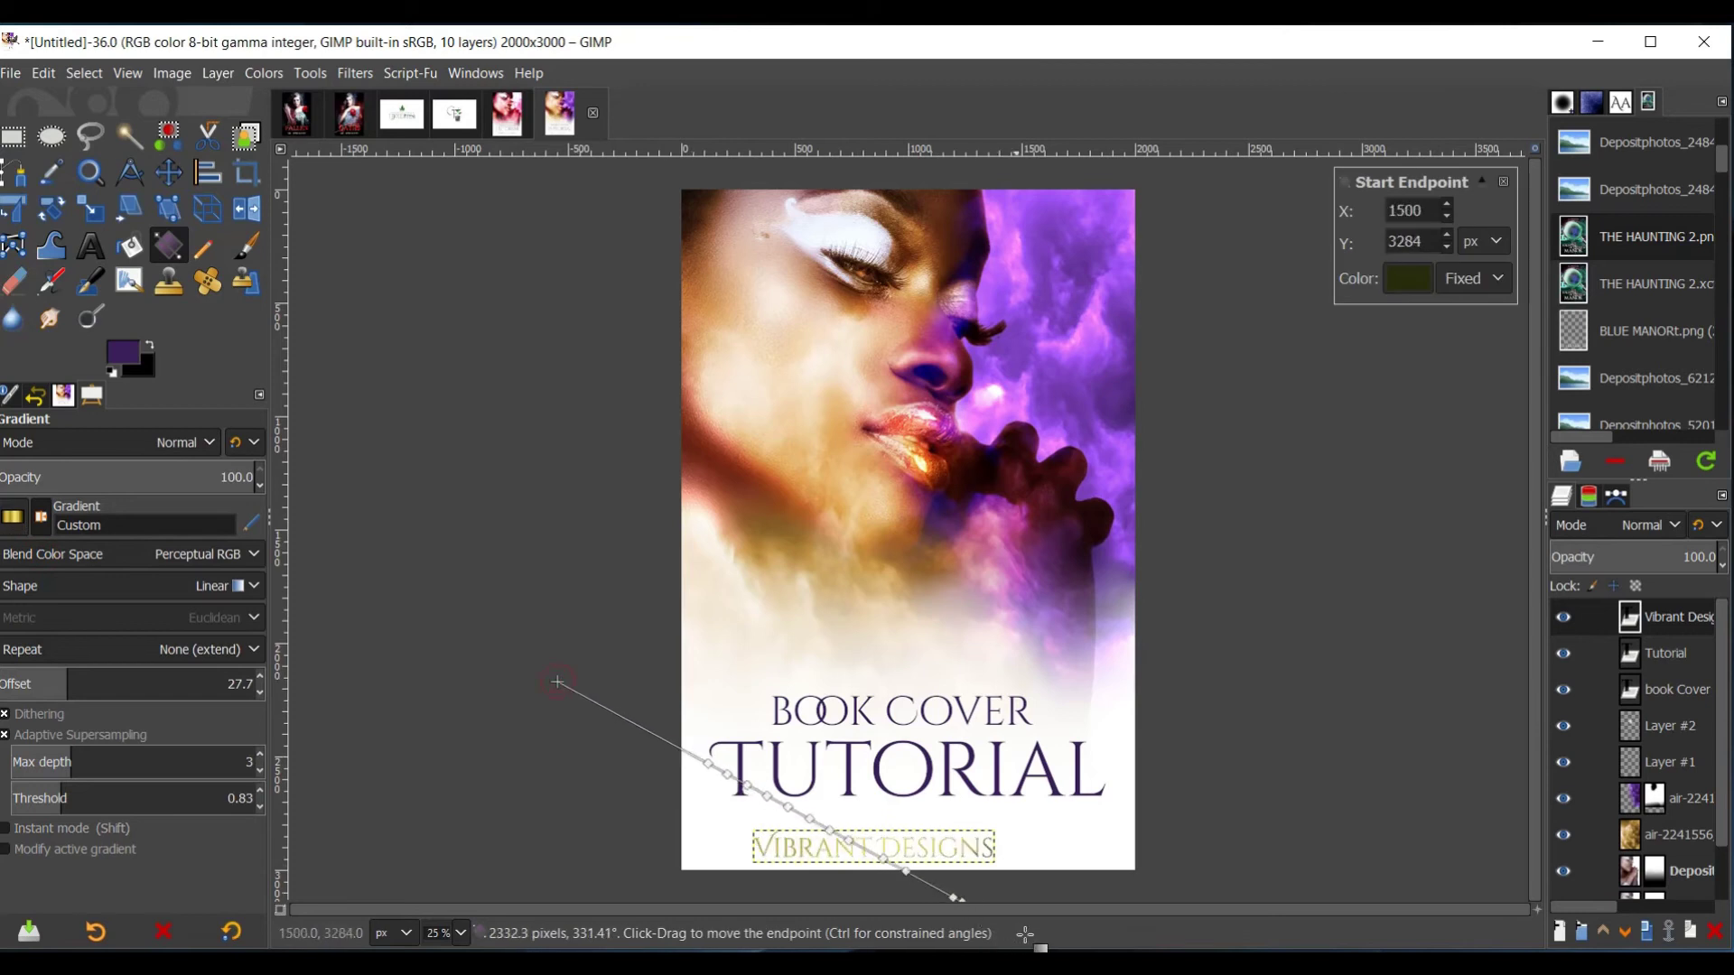
{"action": "left_click_drag", "start_coordinate": [1025, 933], "coordinate": [1102, 953]}
{"action": "left_click", "coordinate": [557, 682]}
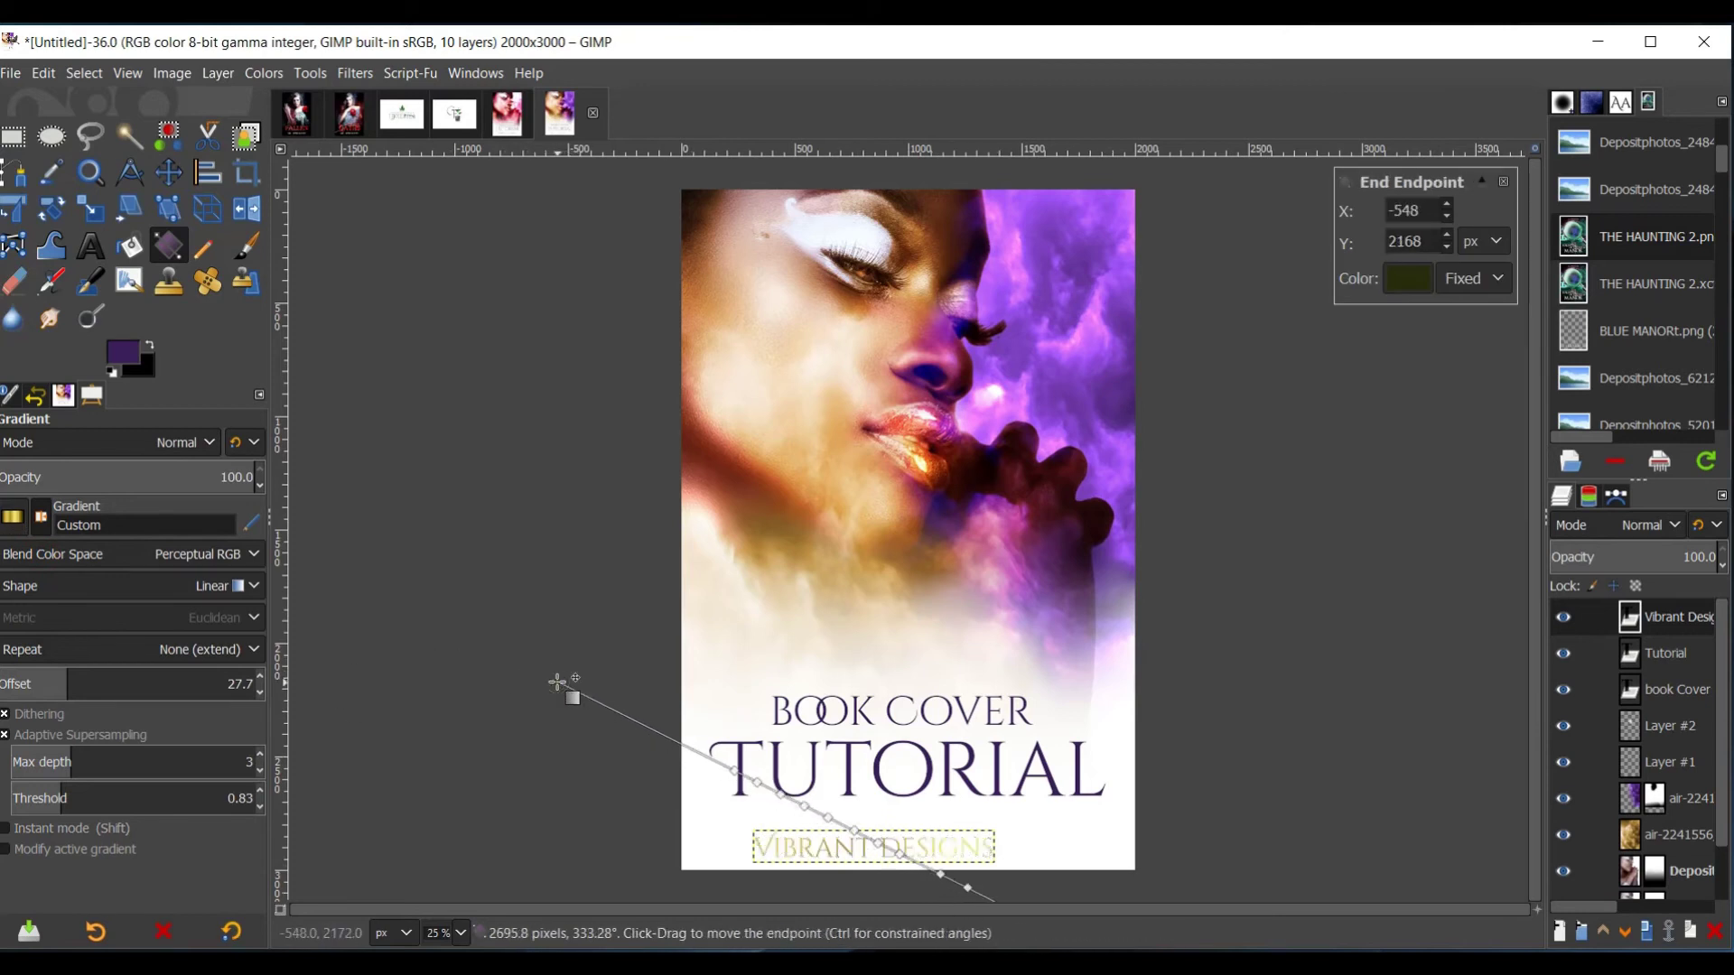
{"action": "left_click_drag", "start_coordinate": [557, 681], "coordinate": [473, 650]}
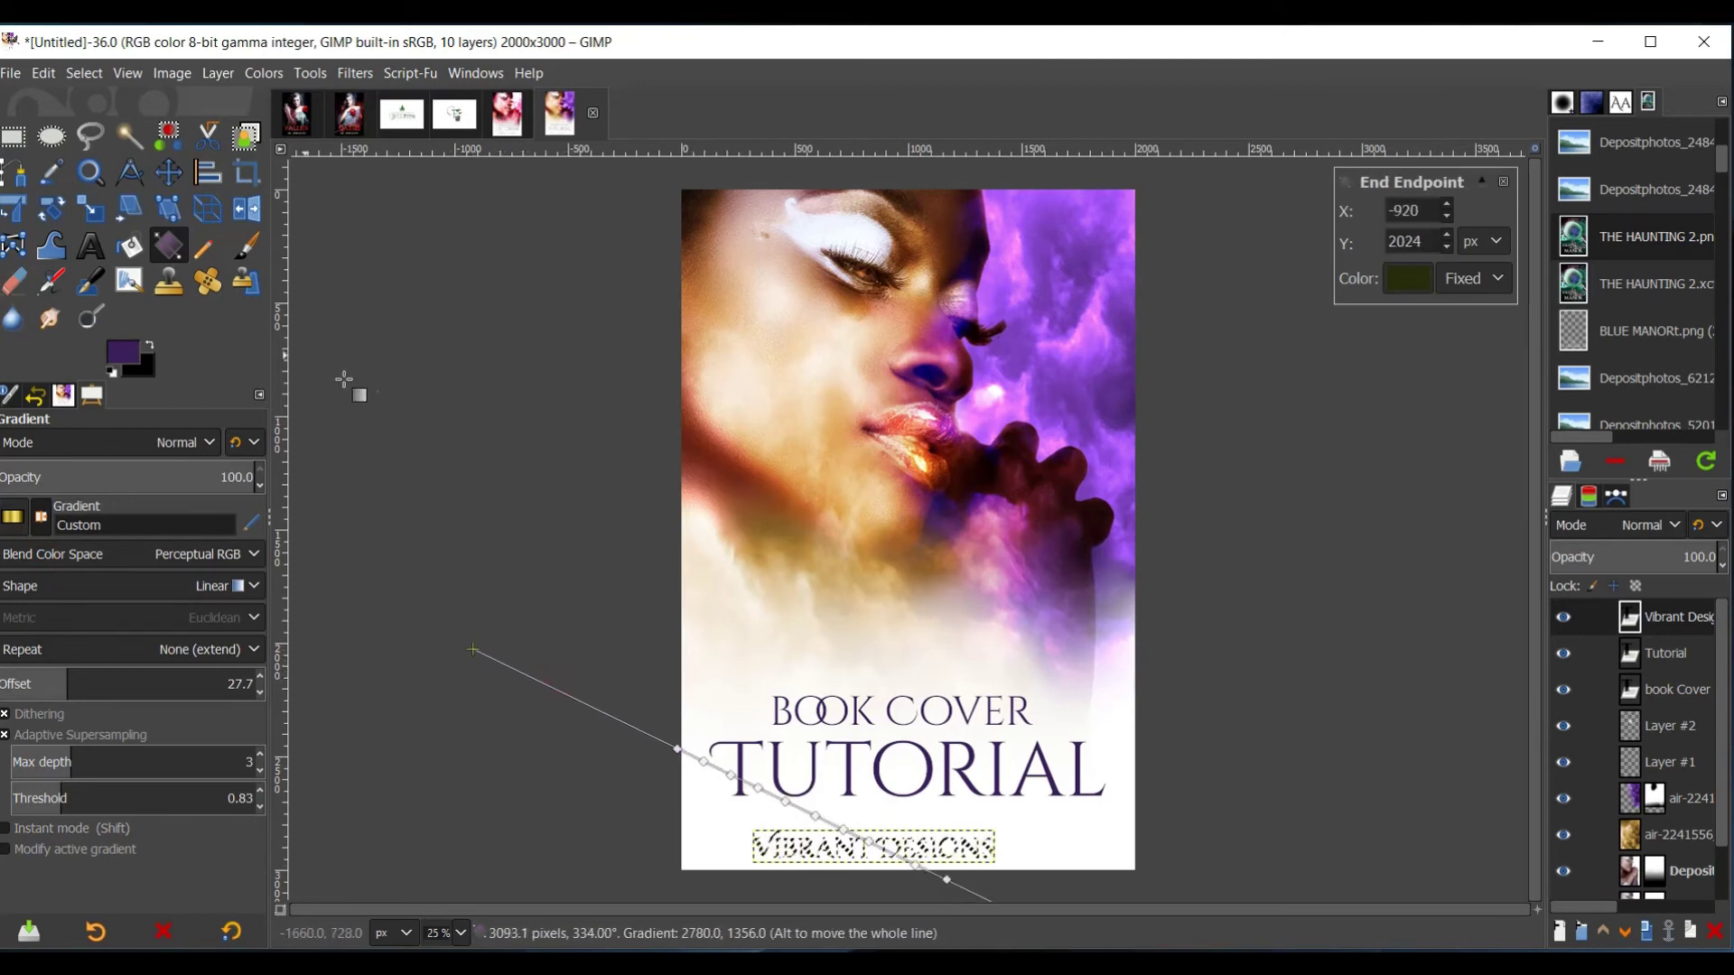
{"action": "left_click", "coordinate": [253, 246]}
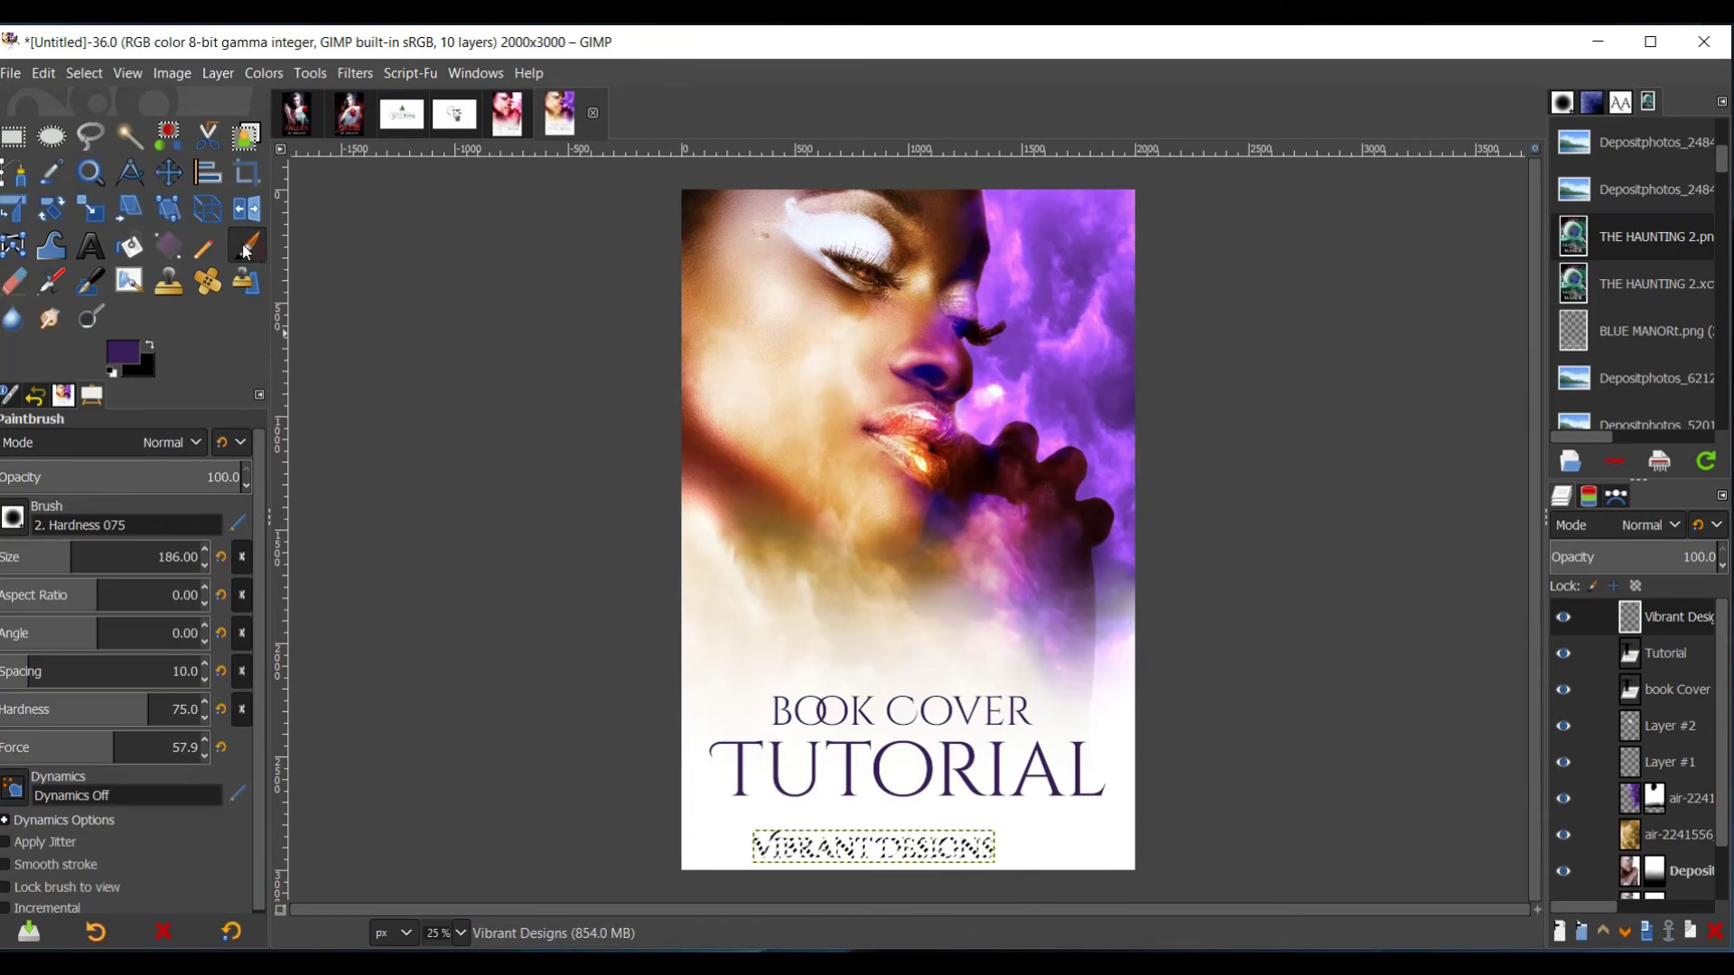
- Clear the selection and nudge Vibrant Designs up and right, centered beneath TUTORIAL
{"action": "left_click", "coordinate": [85, 73]}
{"action": "left_click", "coordinate": [79, 123]}
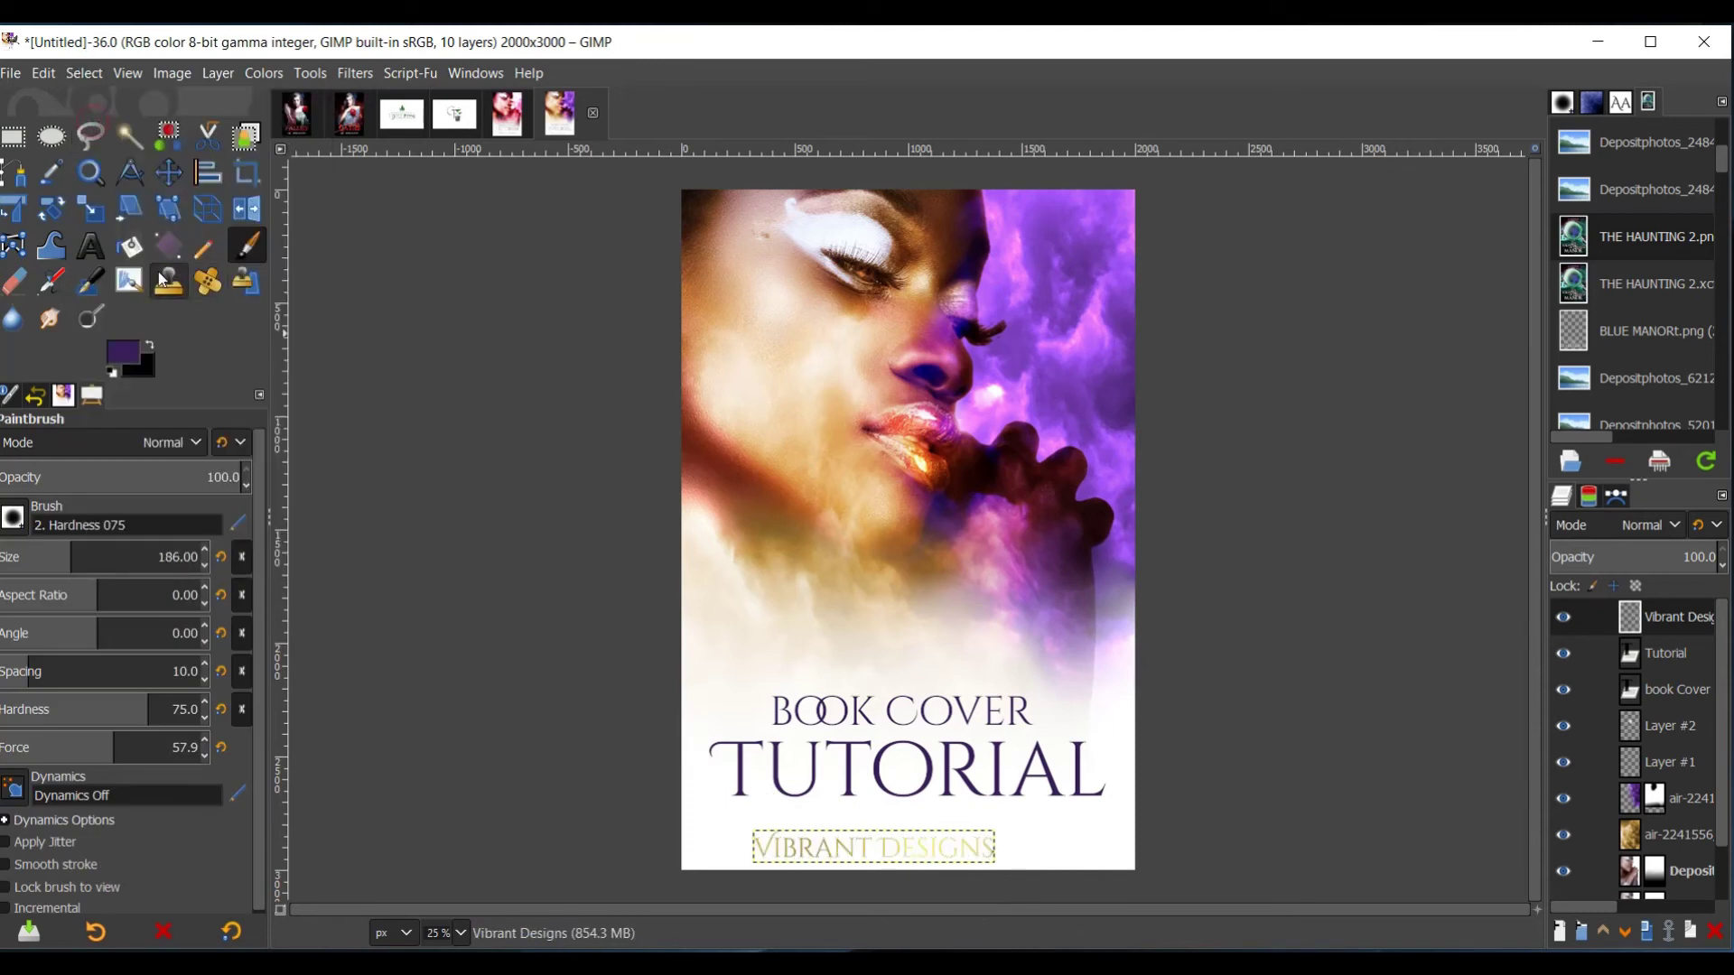
{"action": "key", "text": "m"}
{"action": "left_click_drag", "start_coordinate": [834, 848], "coordinate": [862, 833]}
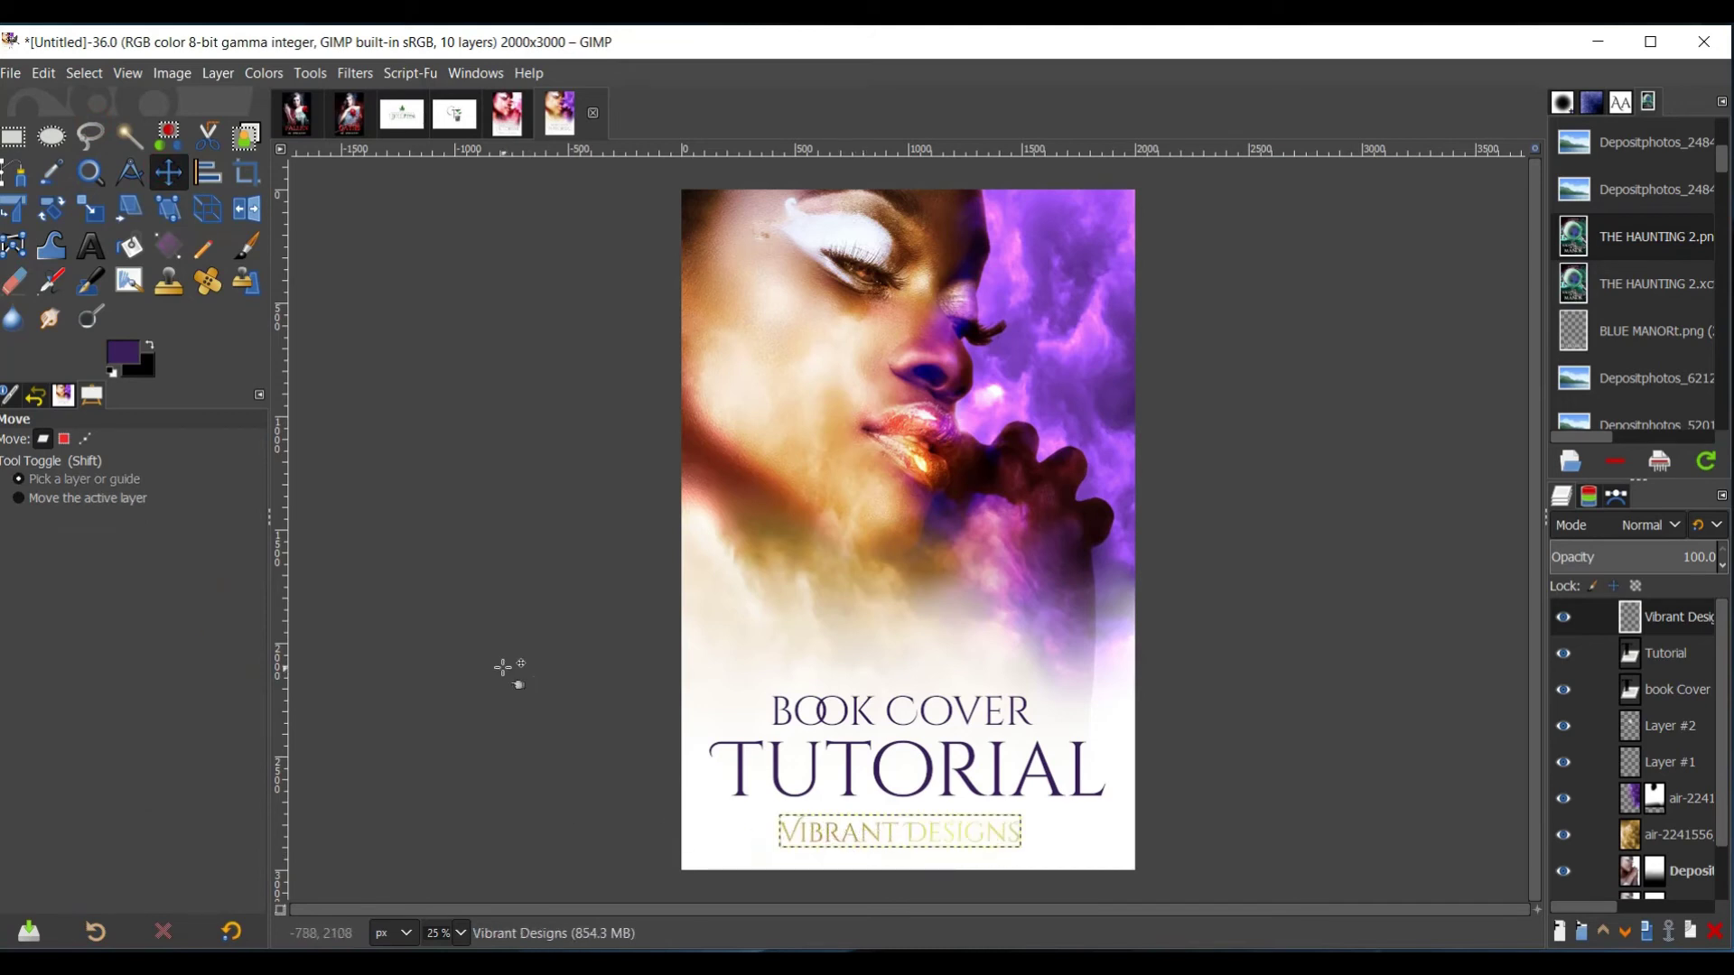
- Colorize the Vibrant Designs lettering deep purple 5b0058 (hue 0.8393, saturation 1.0, lightness -0.643)
{"action": "left_click", "coordinate": [257, 73]}
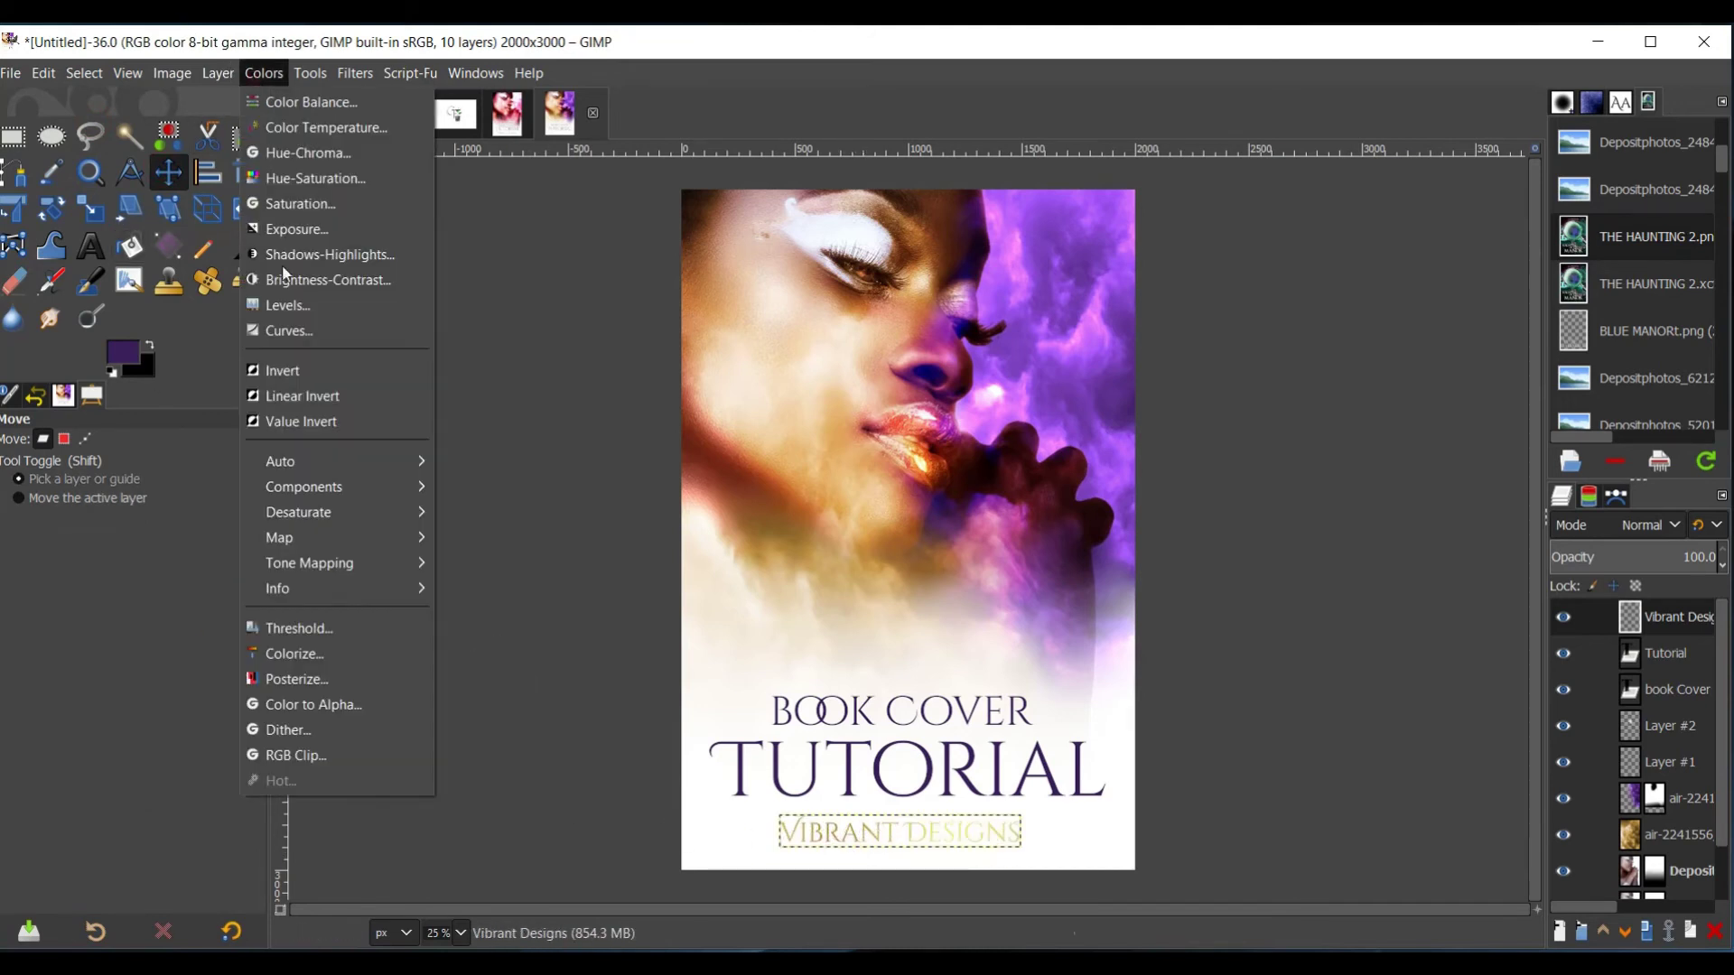
{"action": "left_click", "coordinate": [280, 653]}
{"action": "left_click", "coordinate": [336, 371]}
{"action": "left_click_drag", "start_coordinate": [310, 371], "coordinate": [371, 403]}
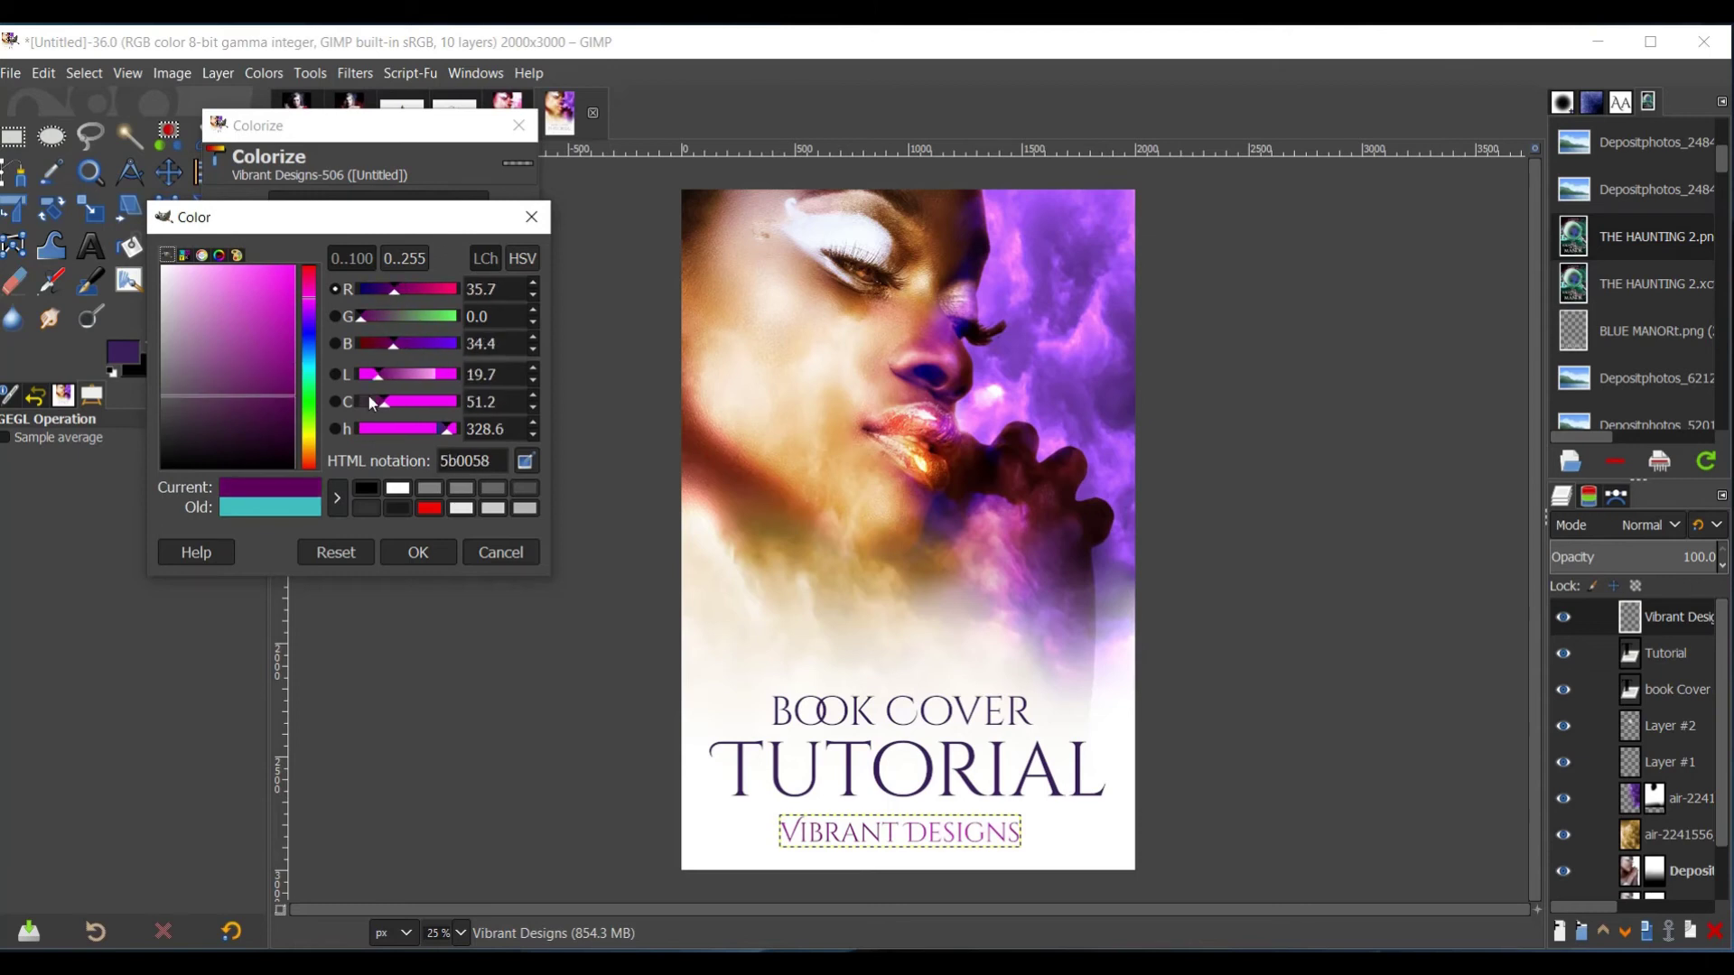
{"action": "left_click", "coordinate": [416, 562]}
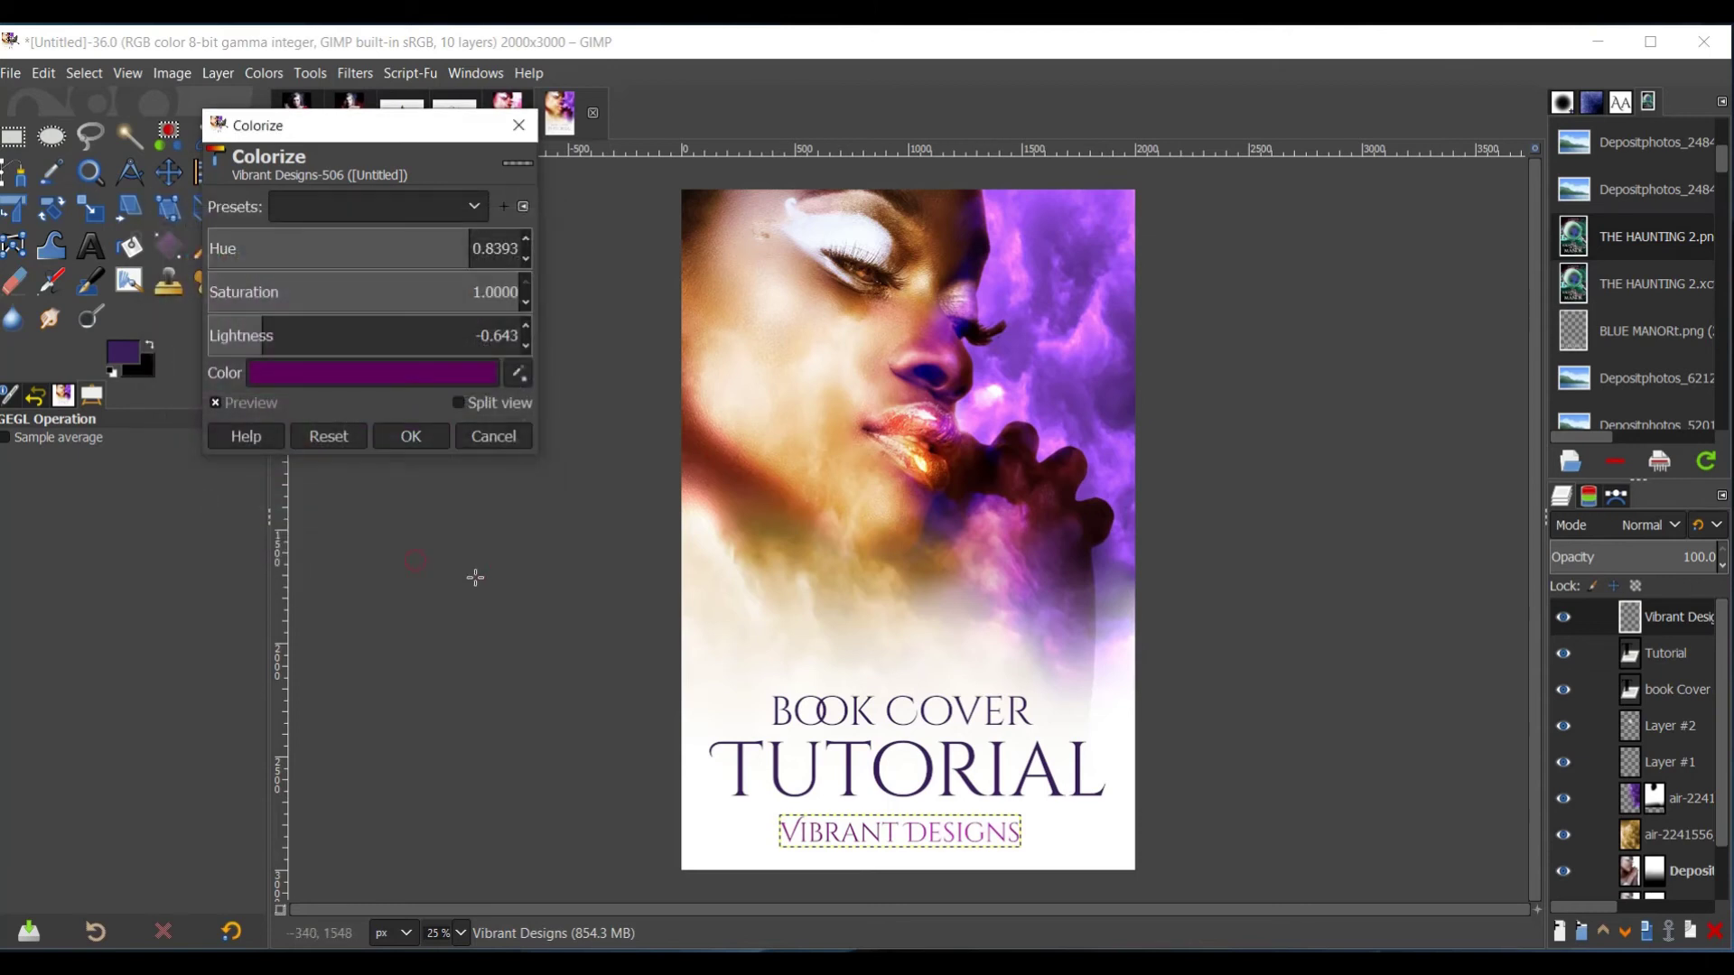
{"action": "left_click", "coordinate": [381, 436]}
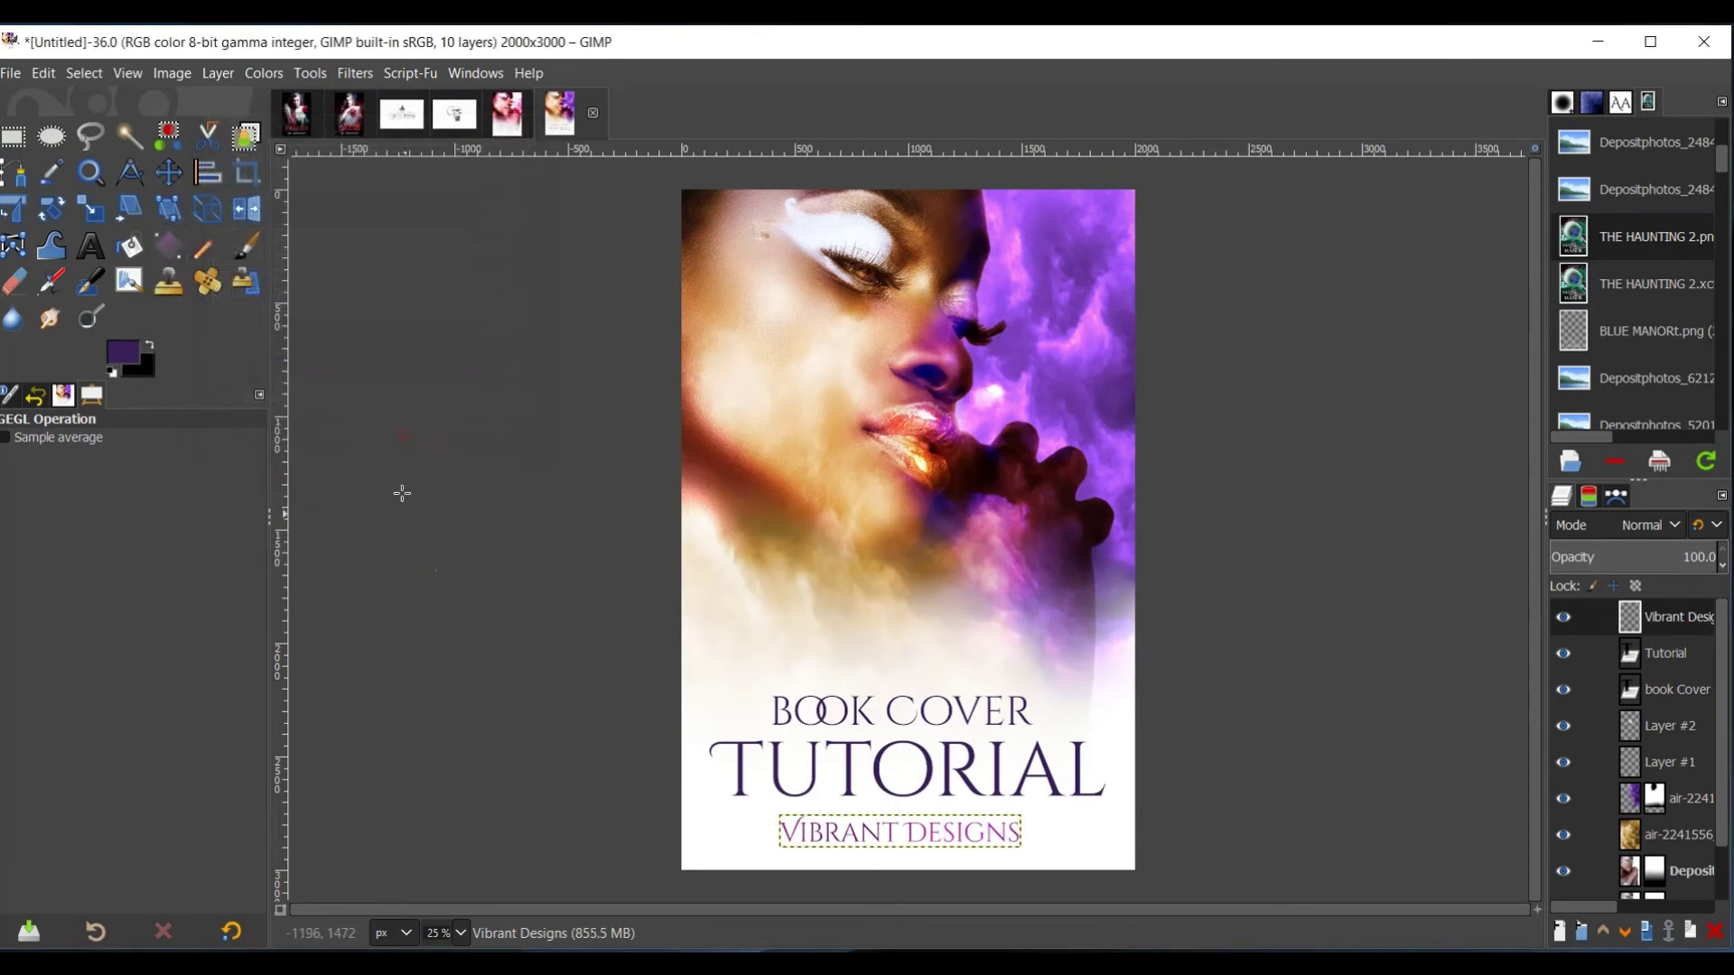
- Start a new text box above BOOK COVER and type 'A quick and simple'
{"action": "left_click", "coordinate": [97, 242]}
{"action": "left_click", "coordinate": [1613, 655]}
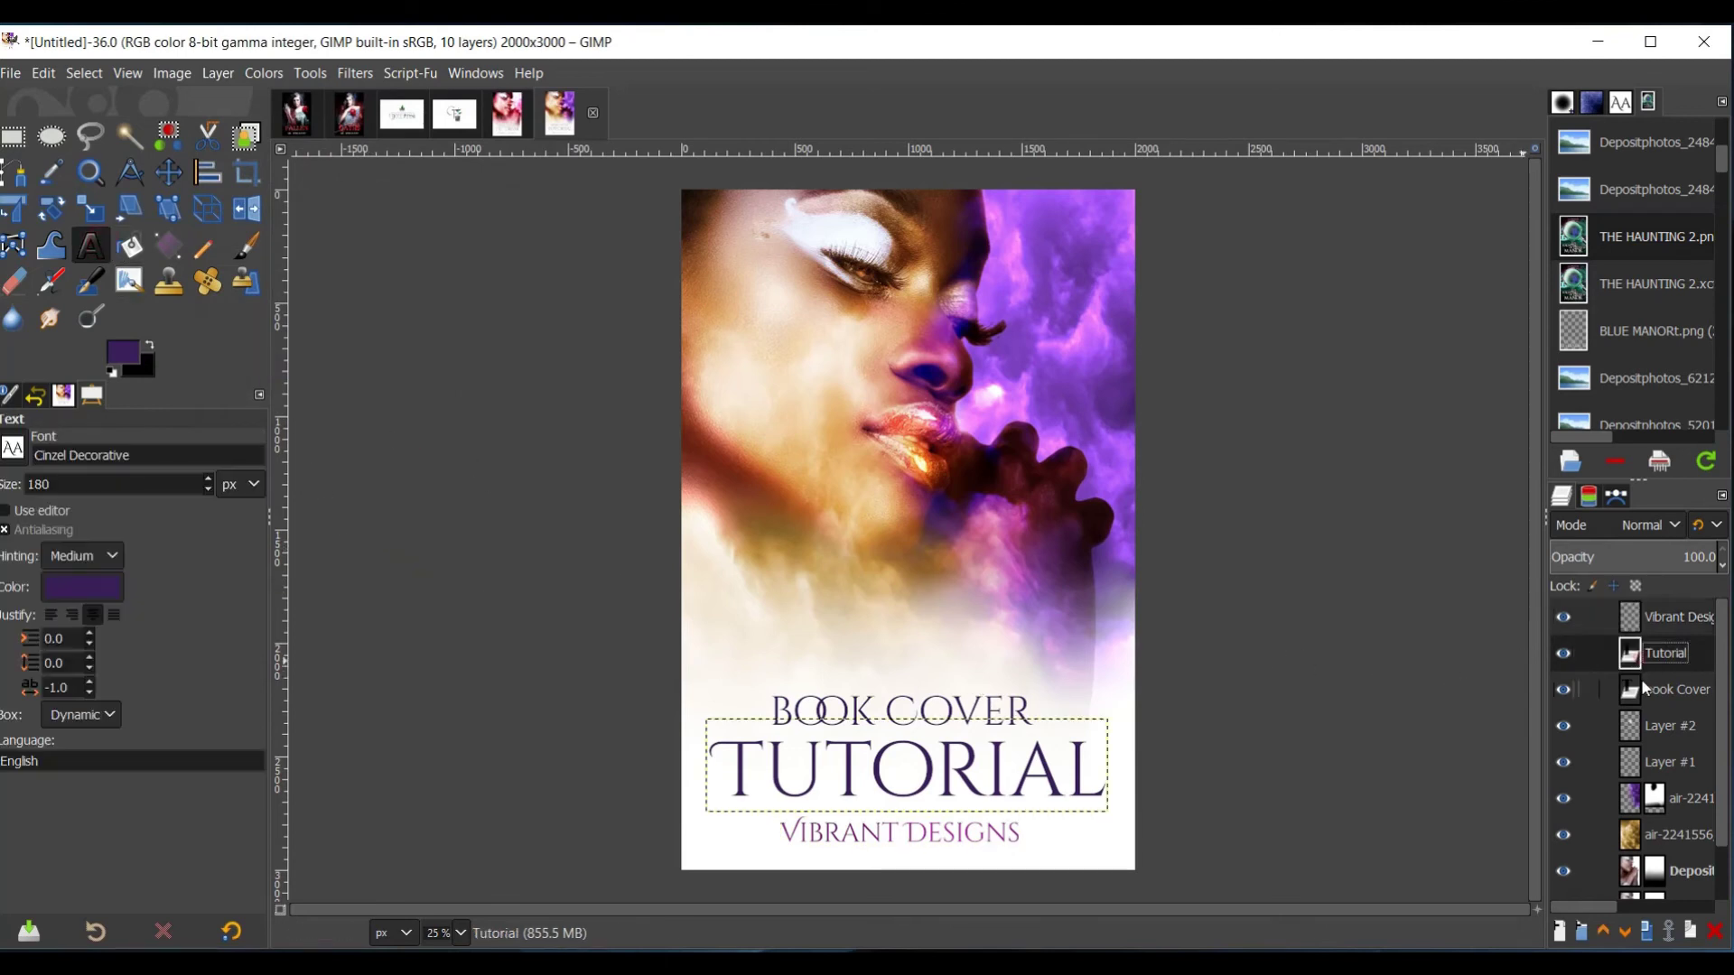
{"action": "left_click", "coordinate": [1644, 690]}
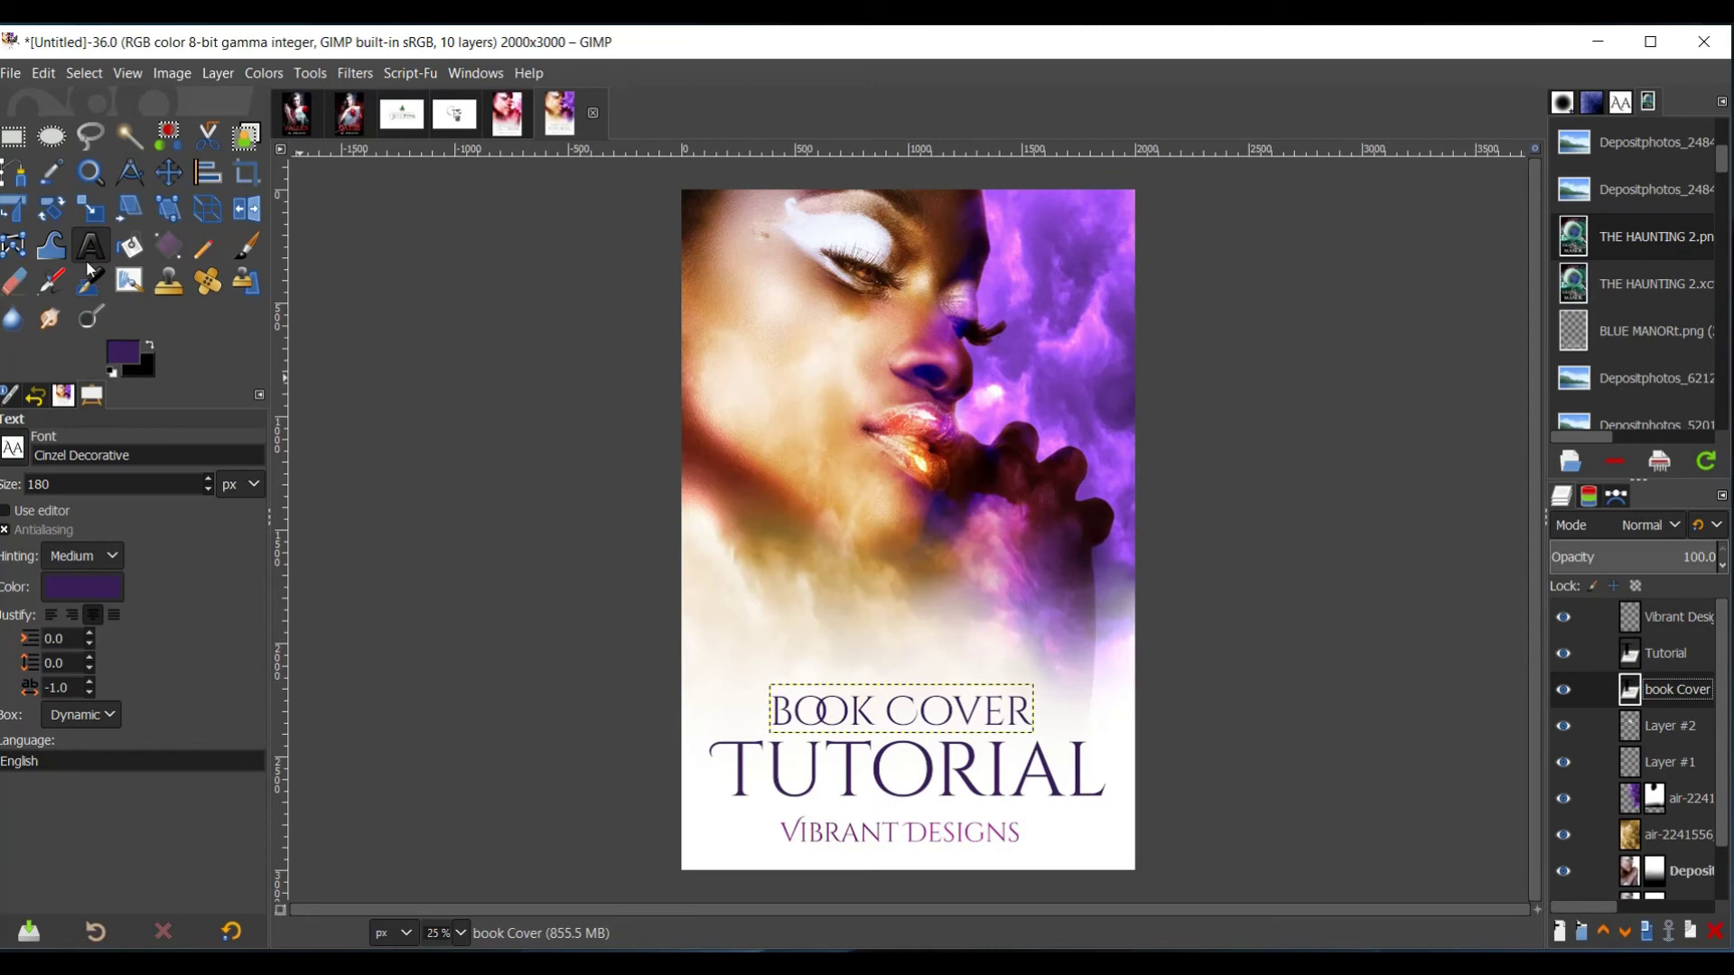
{"action": "left_click", "coordinate": [761, 625]}
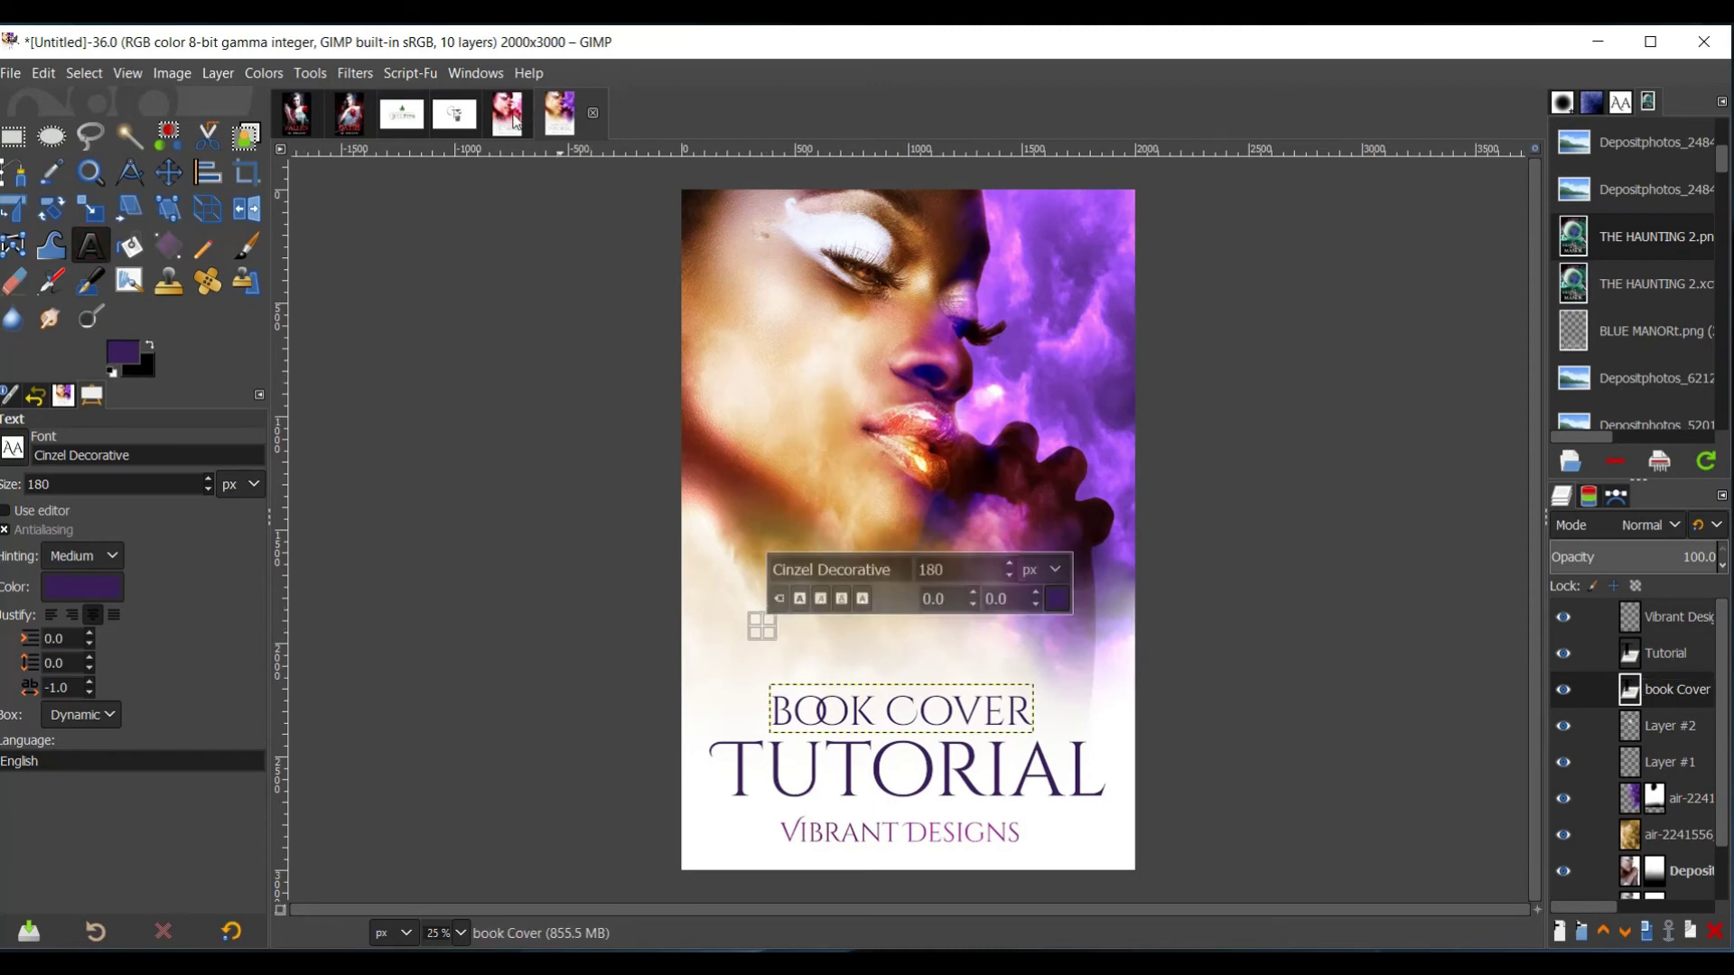
{"action": "left_click", "coordinate": [511, 120]}
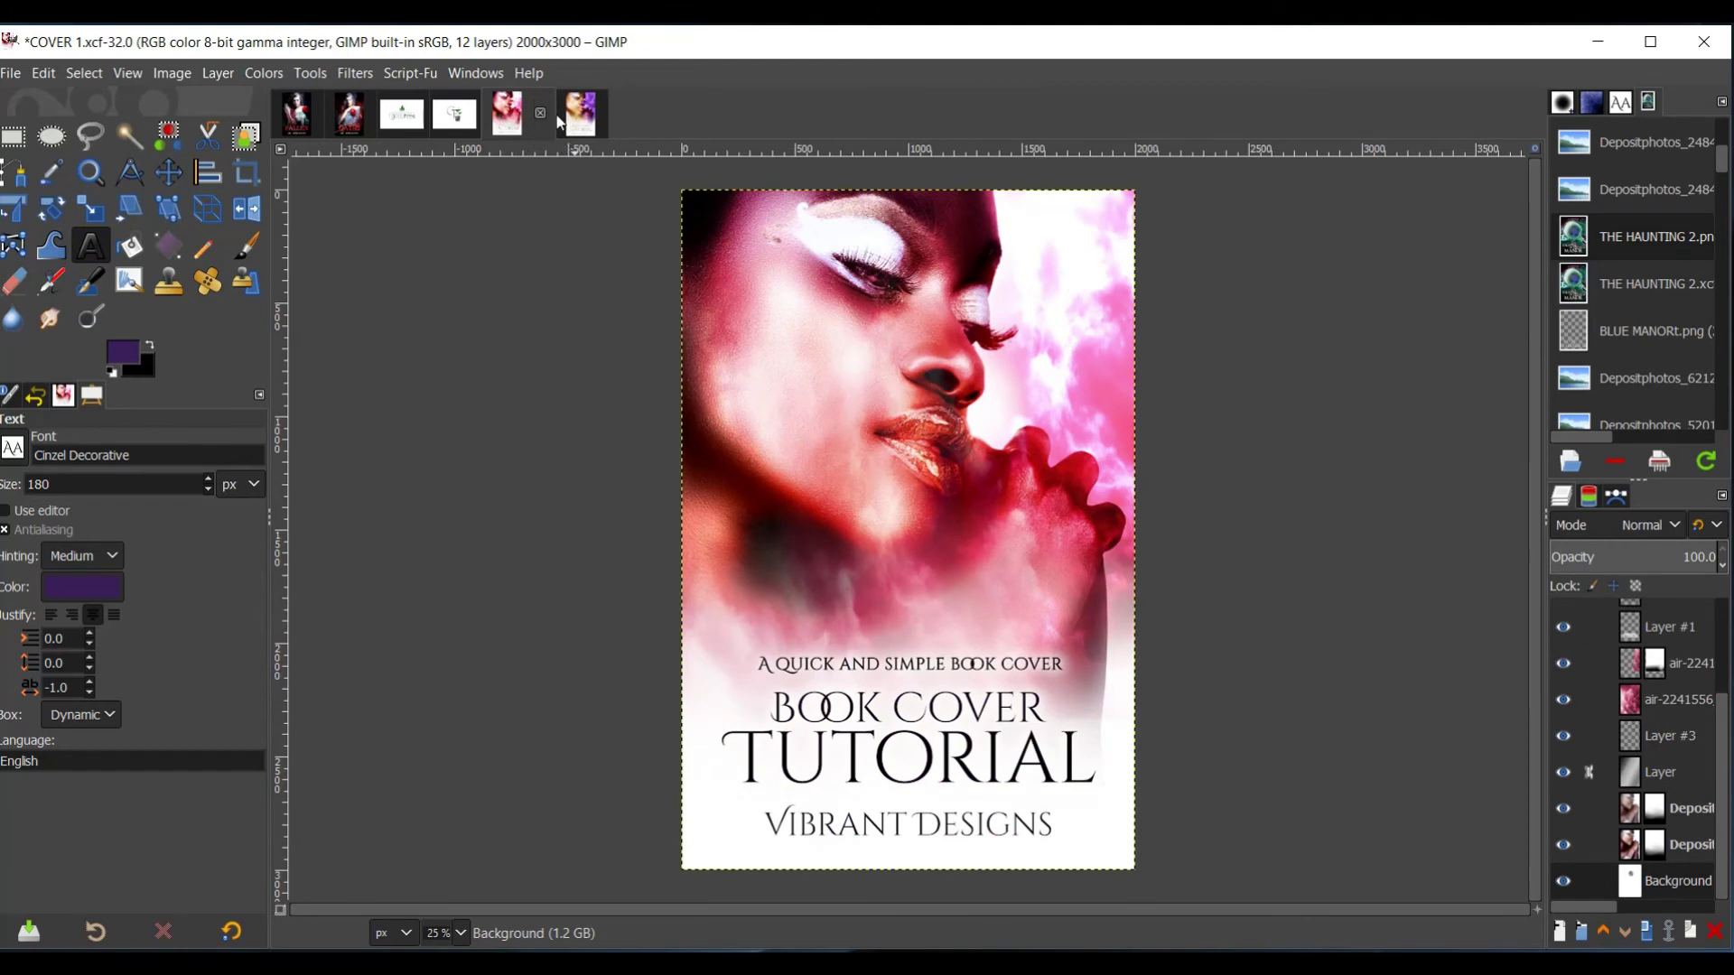
{"action": "left_click", "coordinate": [579, 116]}
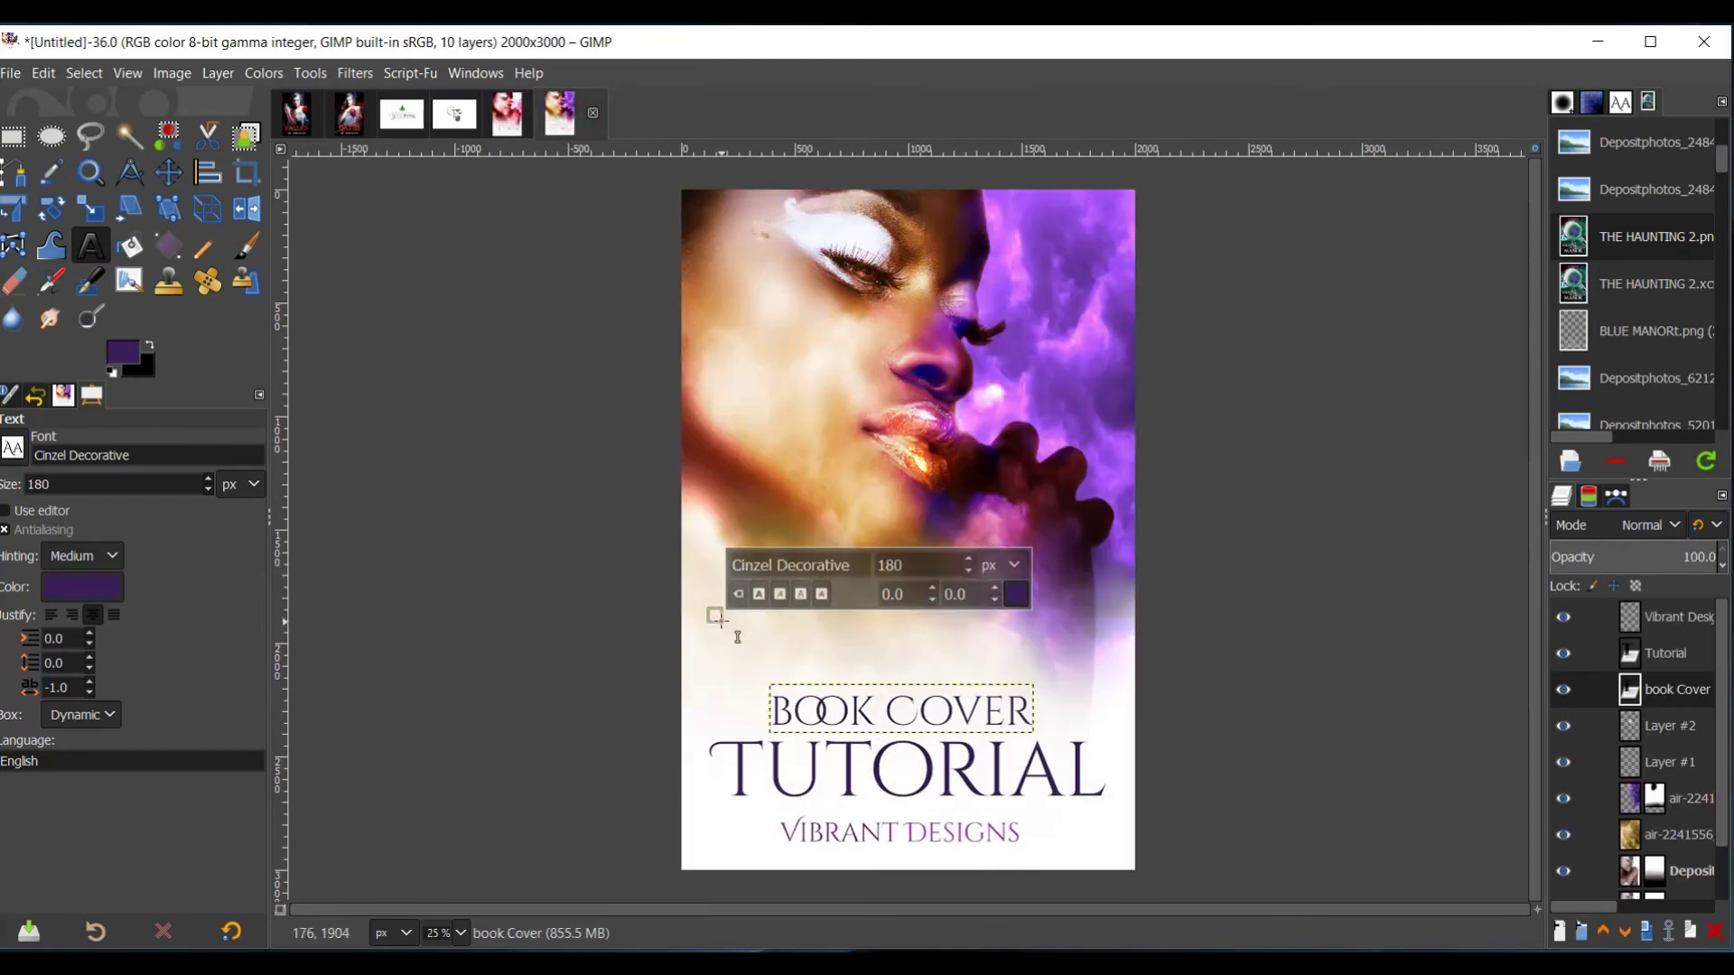
{"action": "type", "text": "A quick"}
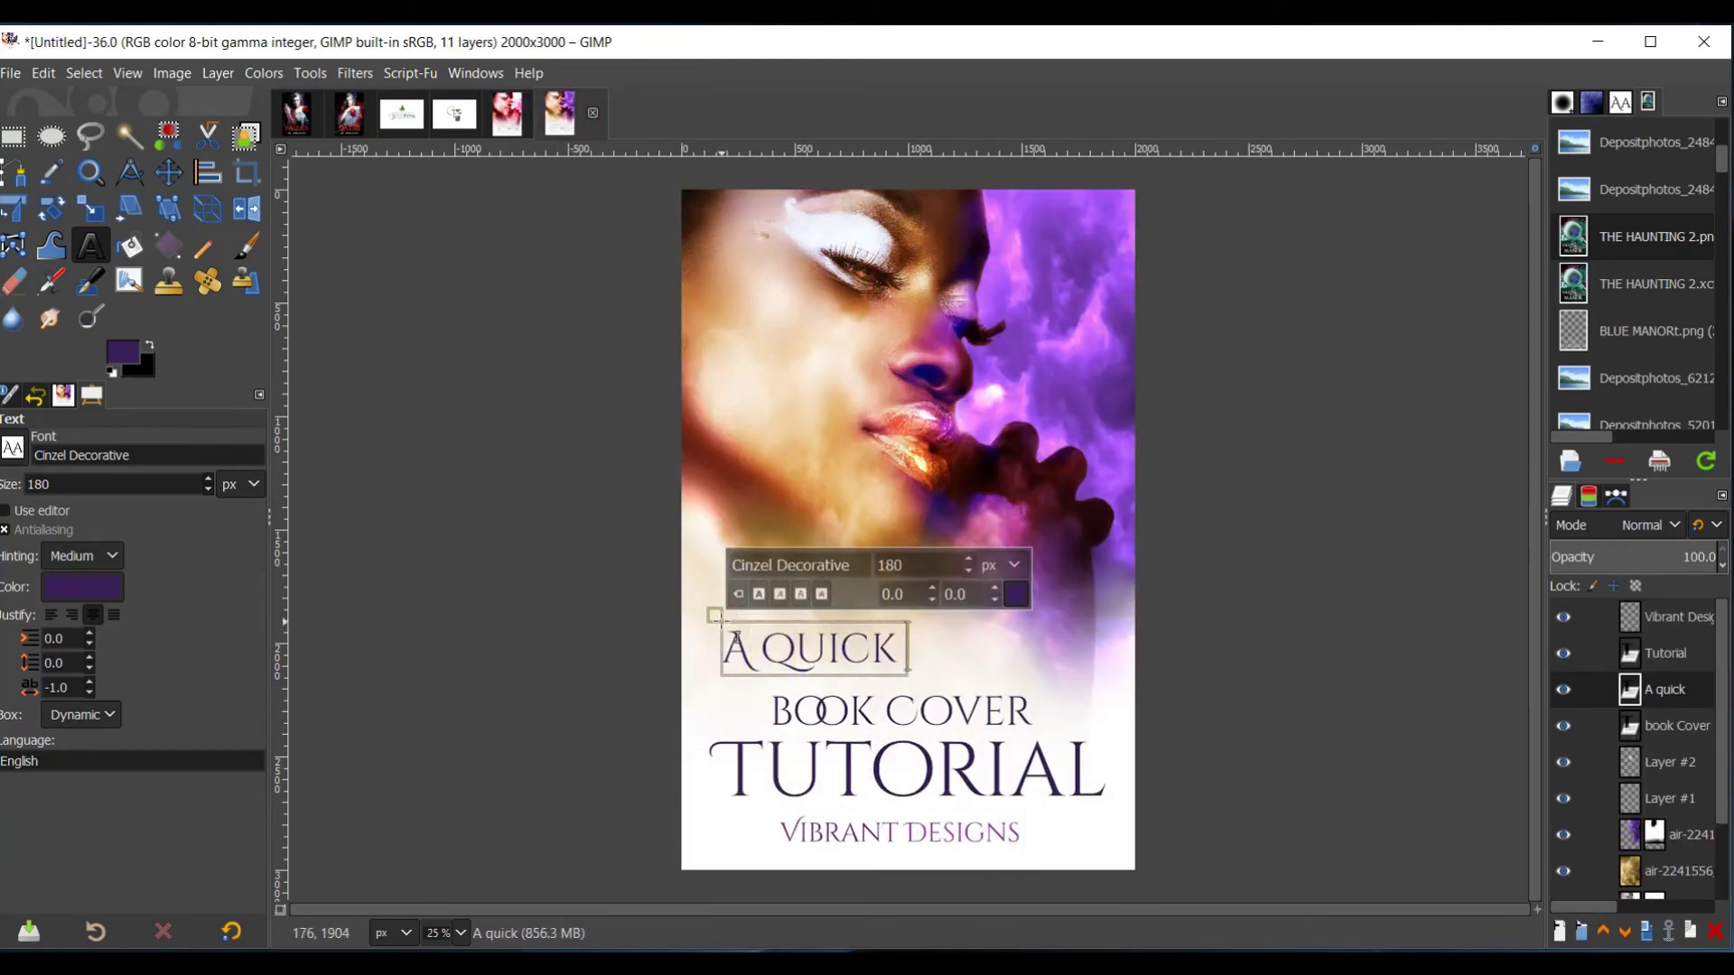
{"action": "type", "text": " and simple"}
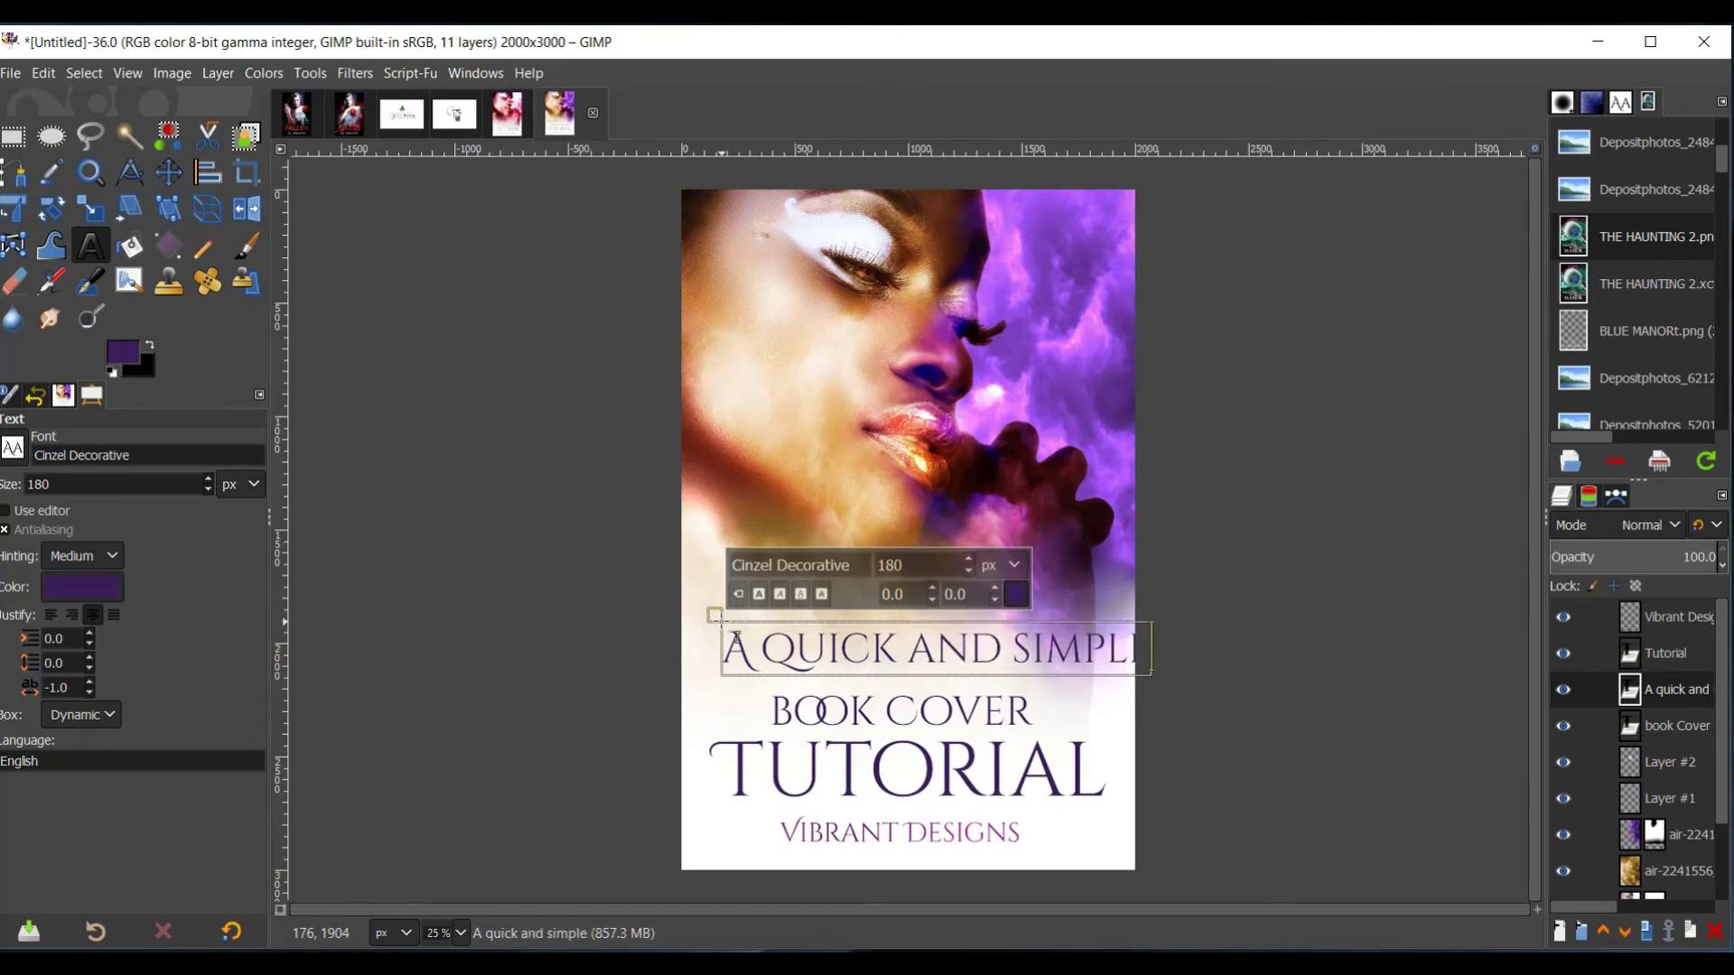
- Shrink the tagline font to about 103 px and move it just above BOOK COVER
{"action": "left_click", "coordinate": [794, 651]}
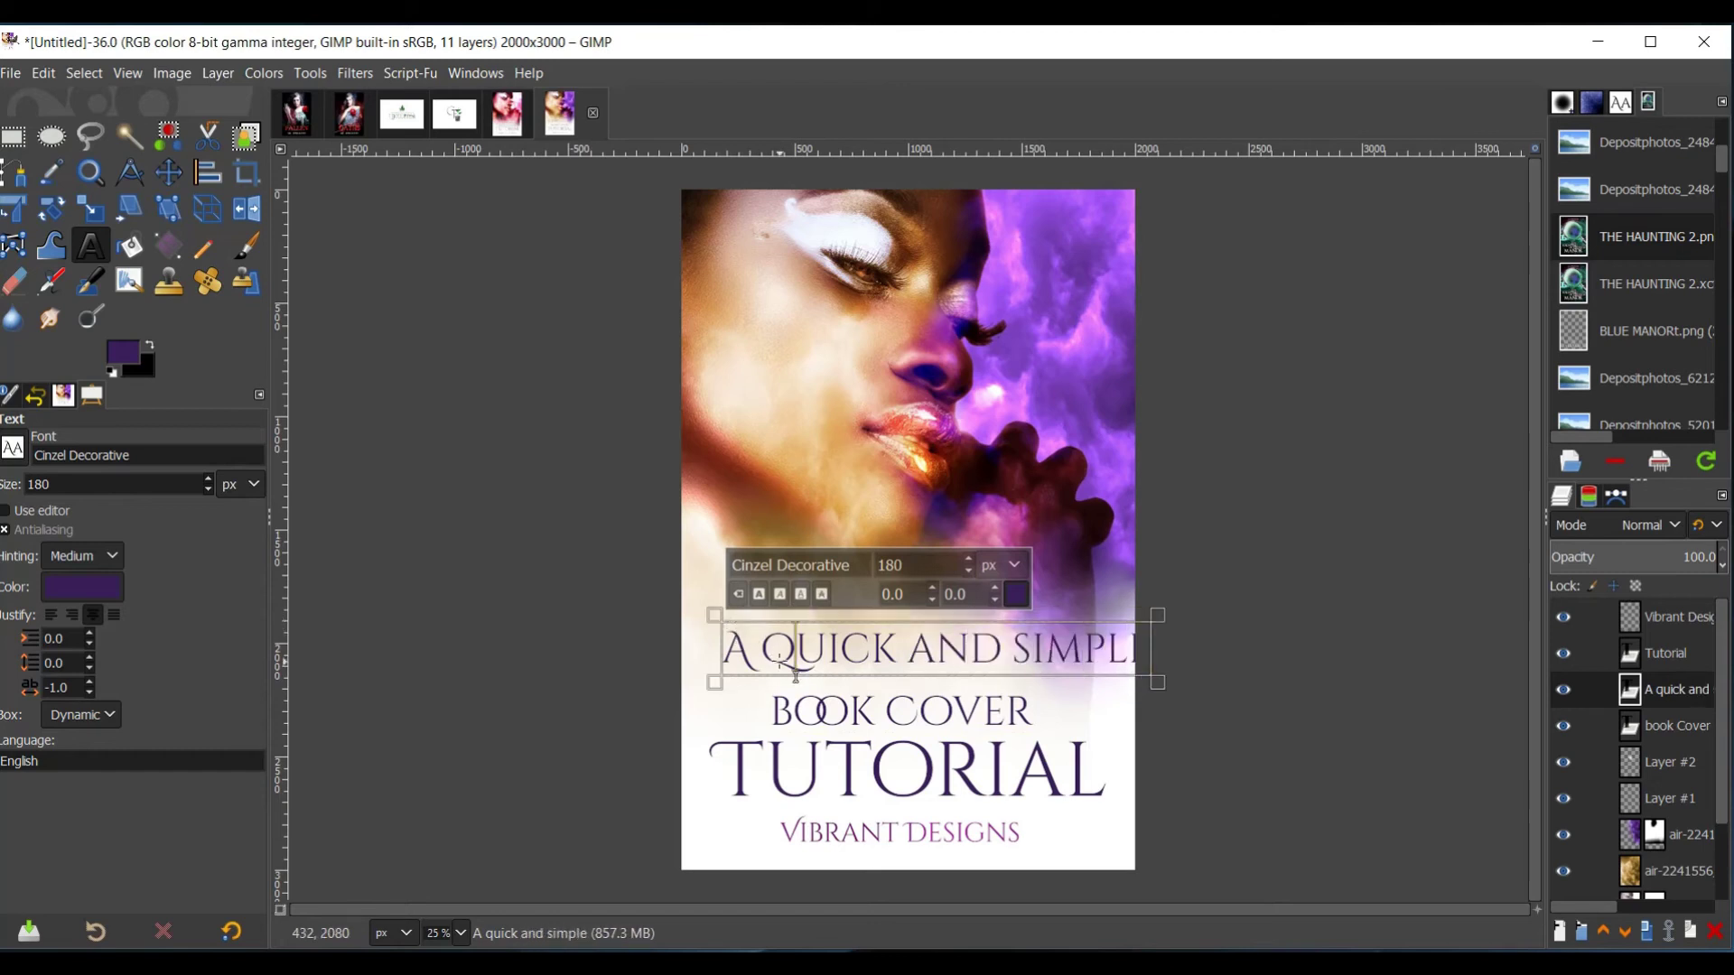
{"action": "triple_click", "coordinate": [831, 666]}
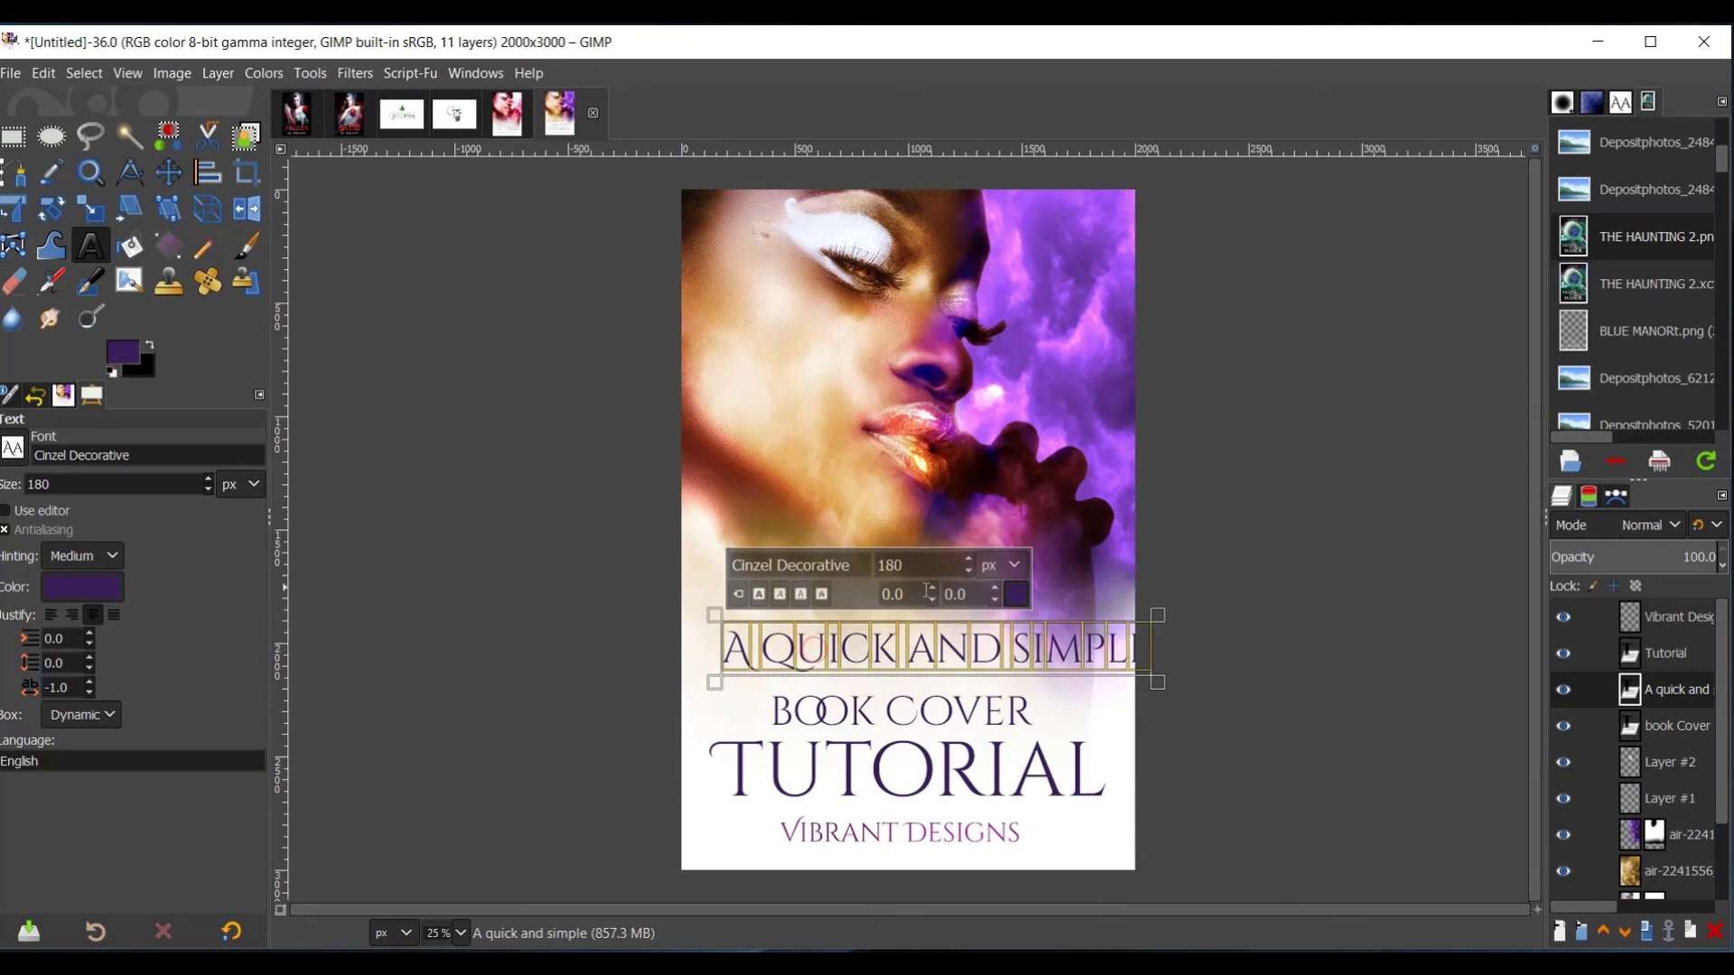
{"action": "left_click_drag", "start_coordinate": [966, 570], "coordinate": [966, 571]}
{"action": "left_click", "coordinate": [1016, 593]}
{"action": "key", "text": "Escape"}
{"action": "key", "text": "m"}
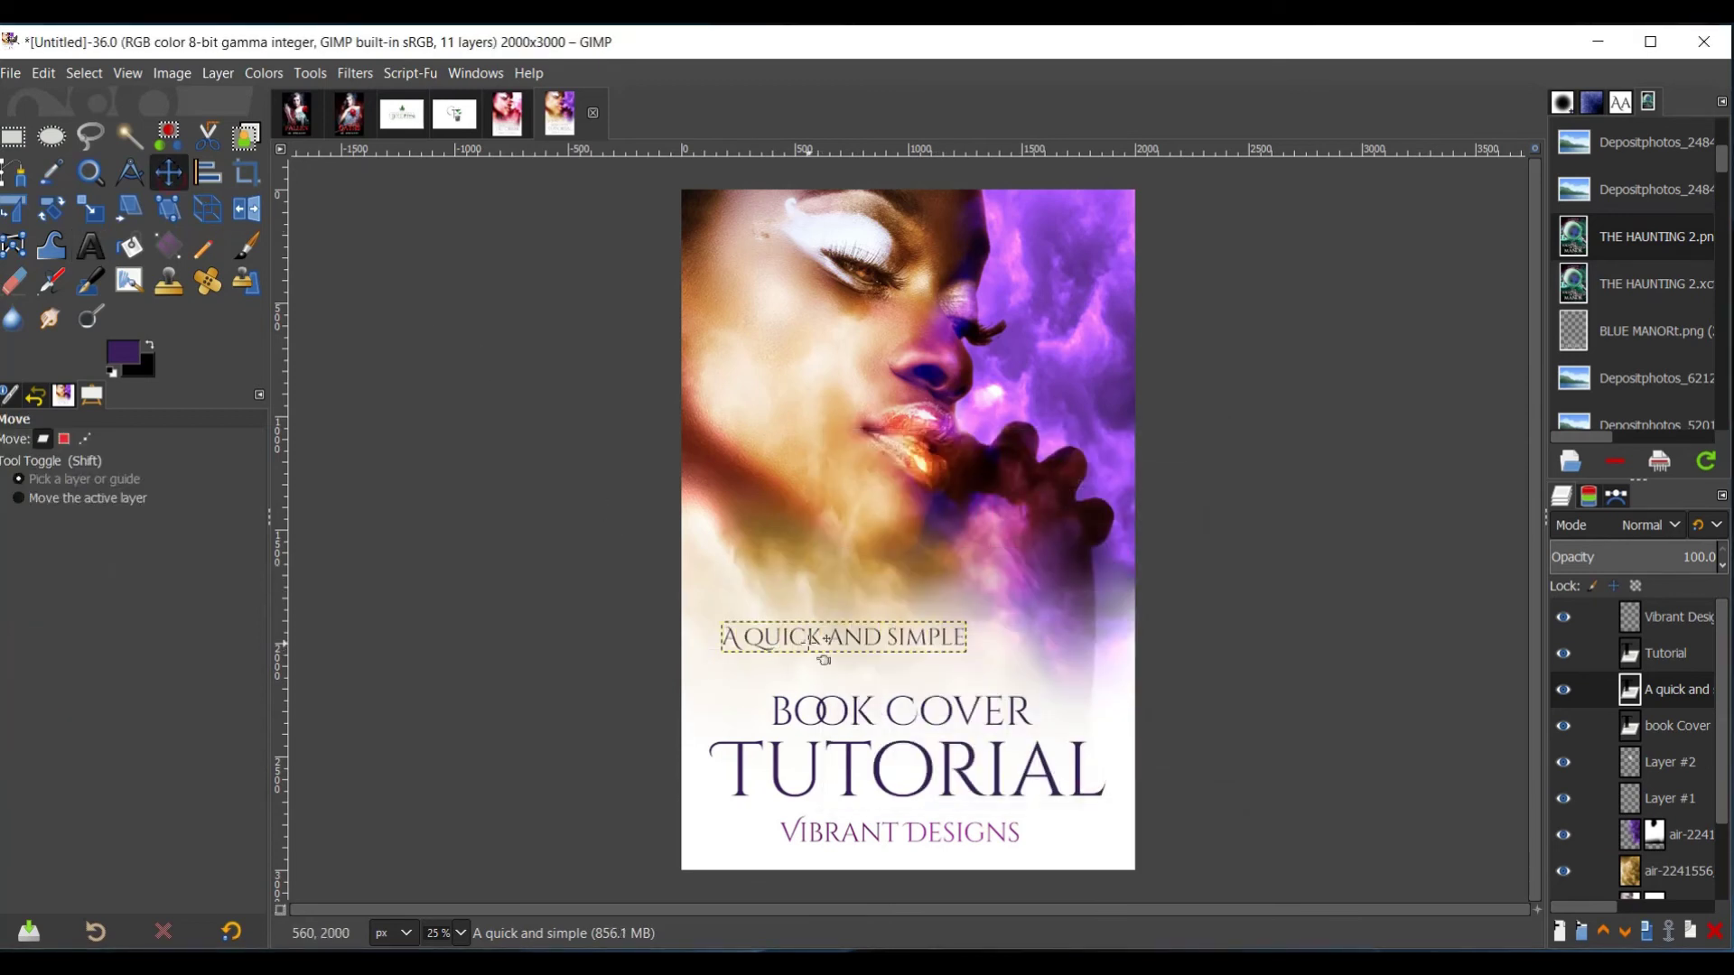
{"action": "left_click_drag", "start_coordinate": [809, 641], "coordinate": [863, 669]}
{"action": "key", "text": "t"}
{"action": "left_click", "coordinate": [894, 667]}
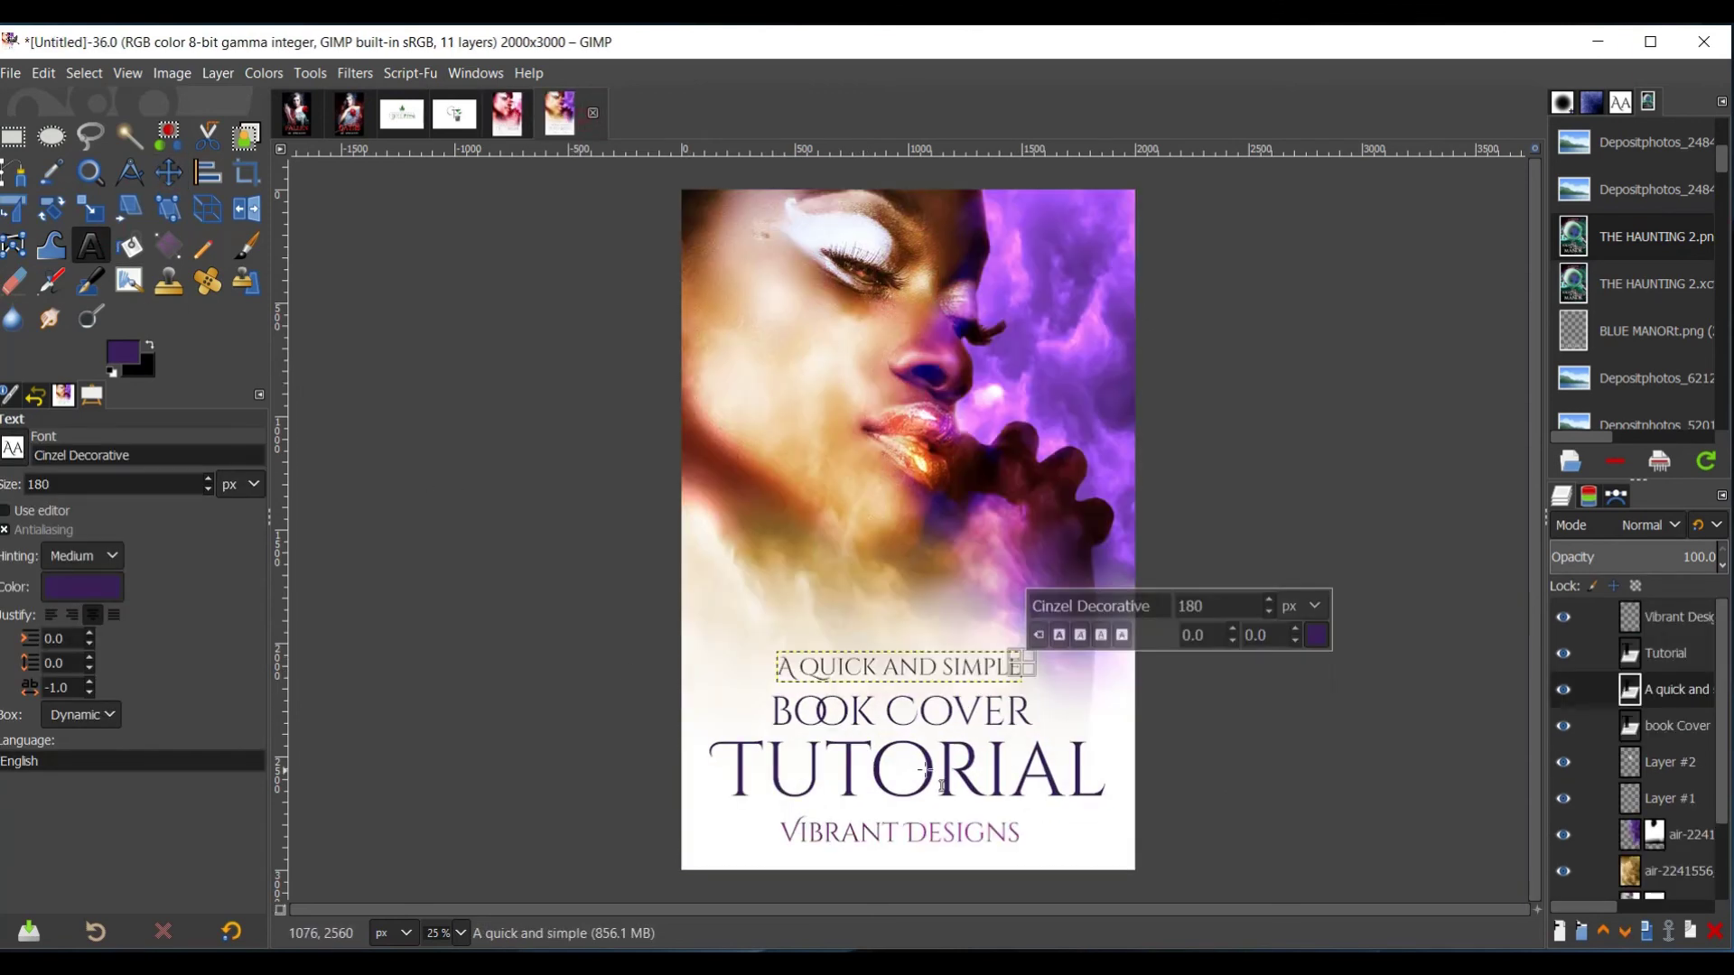
- Finish the tagline with 'book cover' and nudge it into place above BOOK COVER
{"action": "type", "text": "book cover"}
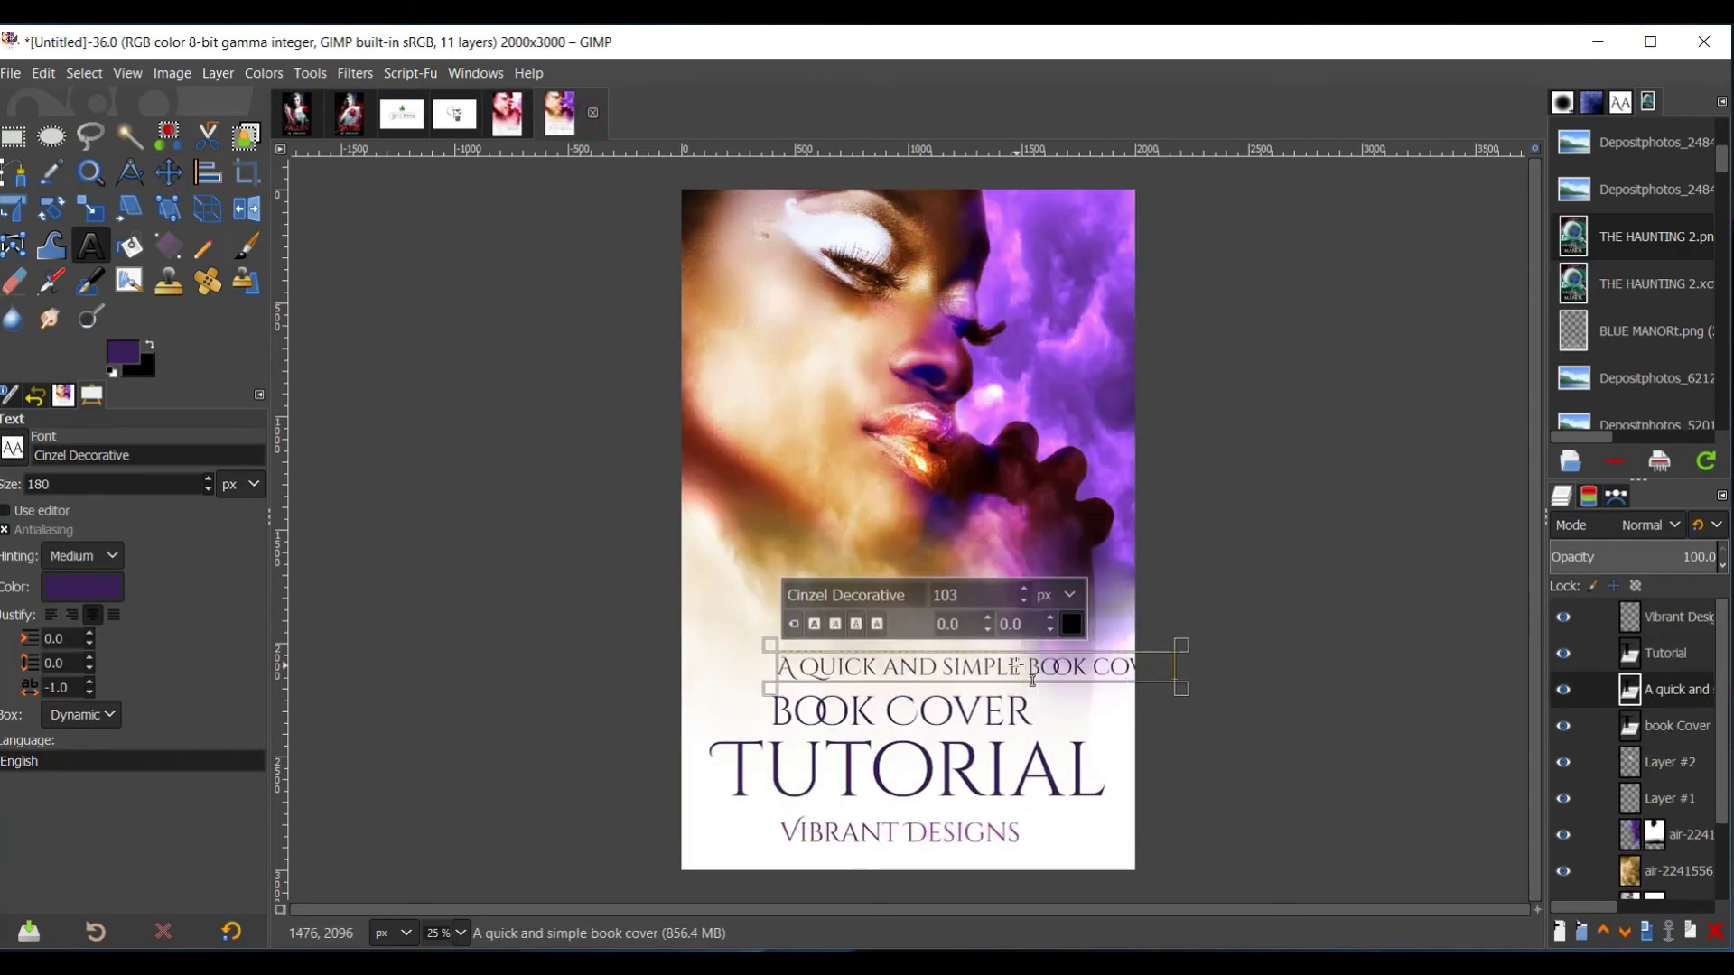
{"action": "key", "text": "ctrl+a"}
{"action": "scroll", "coordinate": [1025, 612], "scroll_direction": "down", "scroll_amount": 10}
{"action": "key", "text": "Escape"}
{"action": "key", "text": "m"}
{"action": "left_click_drag", "start_coordinate": [903, 666], "coordinate": [881, 672]}
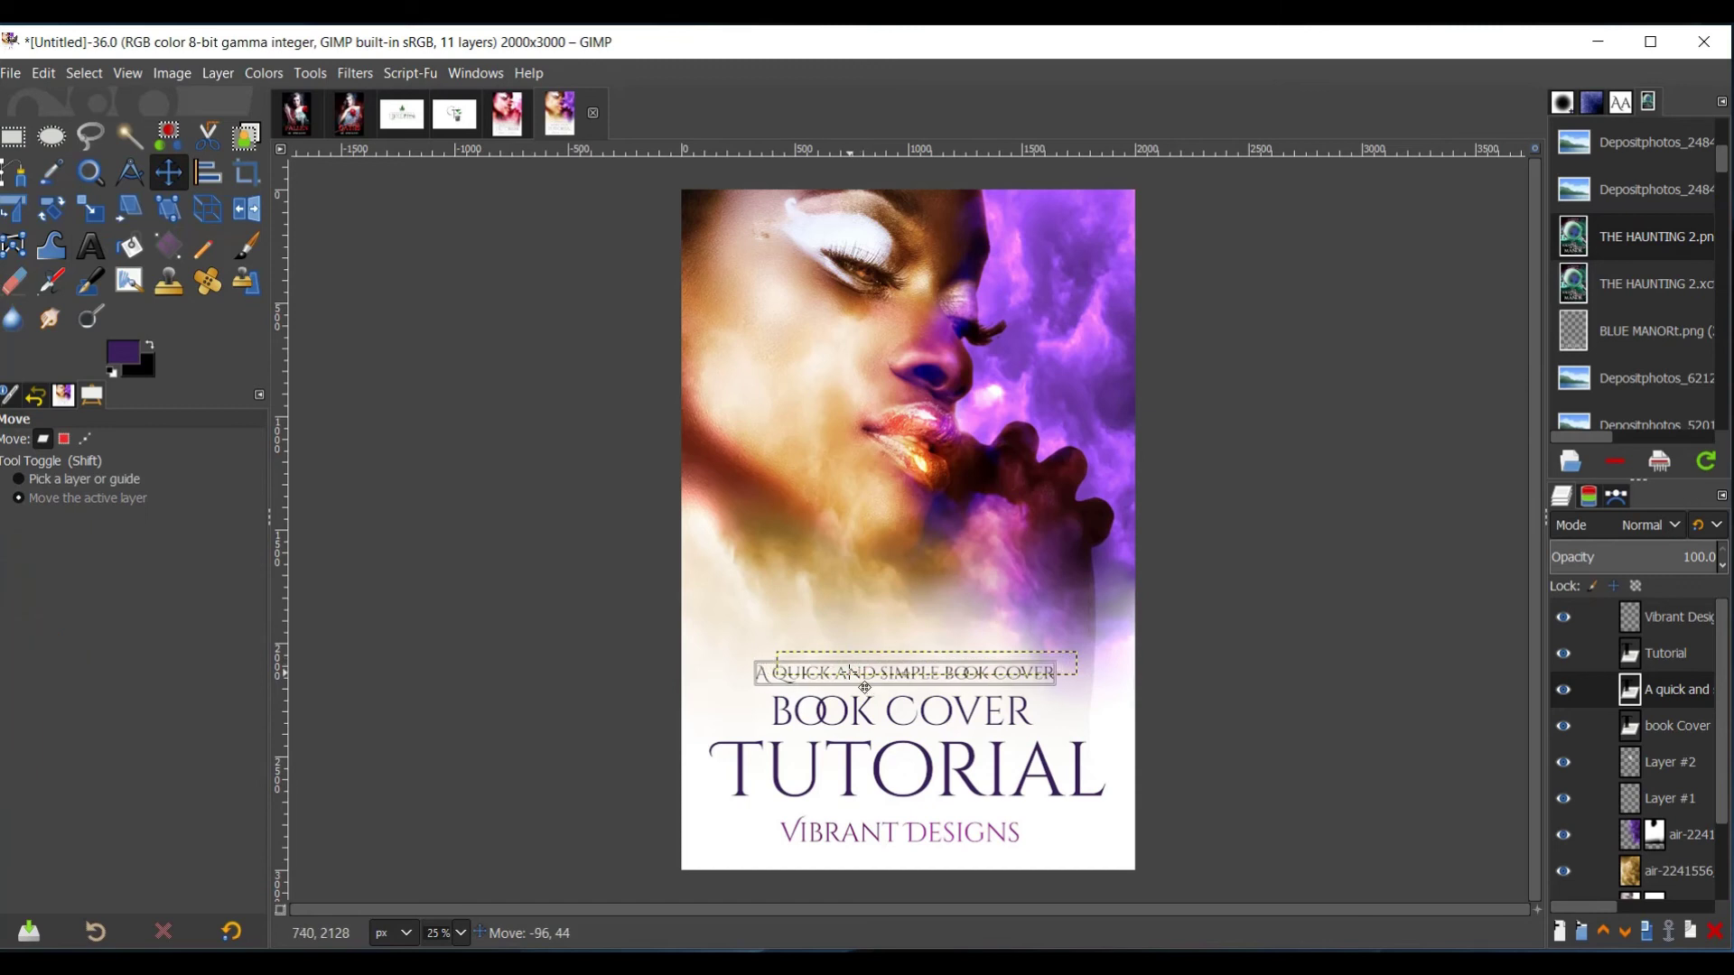
- Centre the tagline, BOOK COVER and VIBRANT DESIGNS horizontally with the Align tool
{"action": "left_click", "coordinate": [208, 171]}
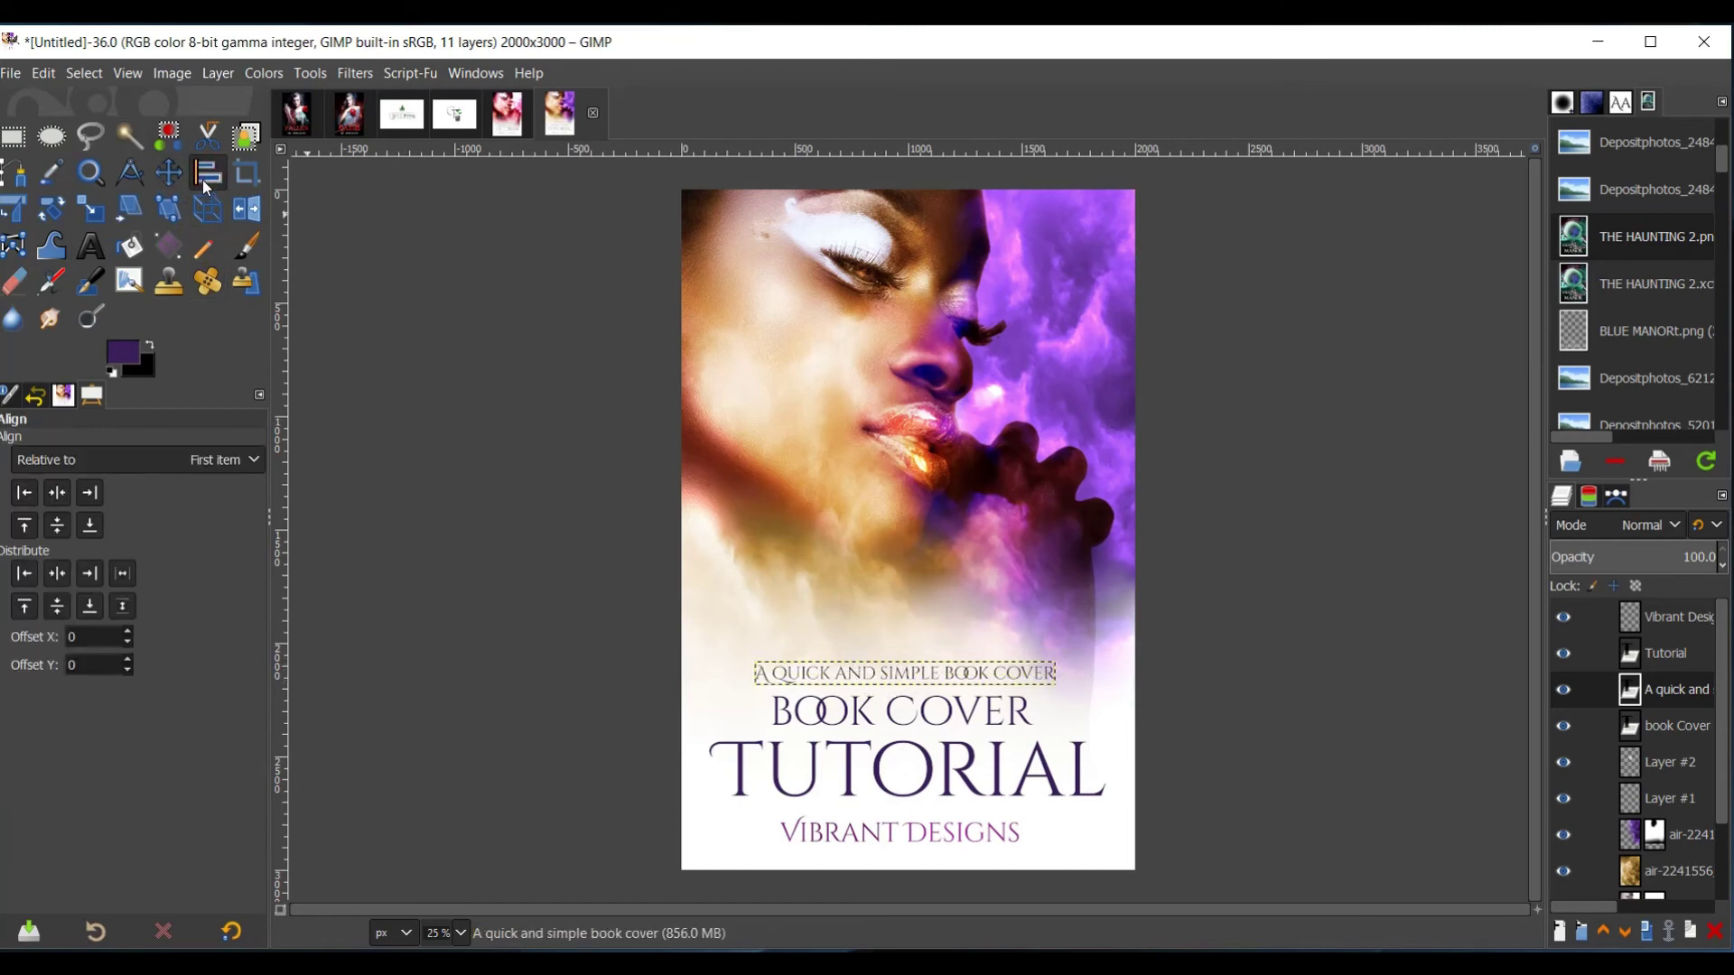
{"action": "left_click", "coordinate": [808, 700]}
{"action": "left_click", "coordinate": [57, 494]}
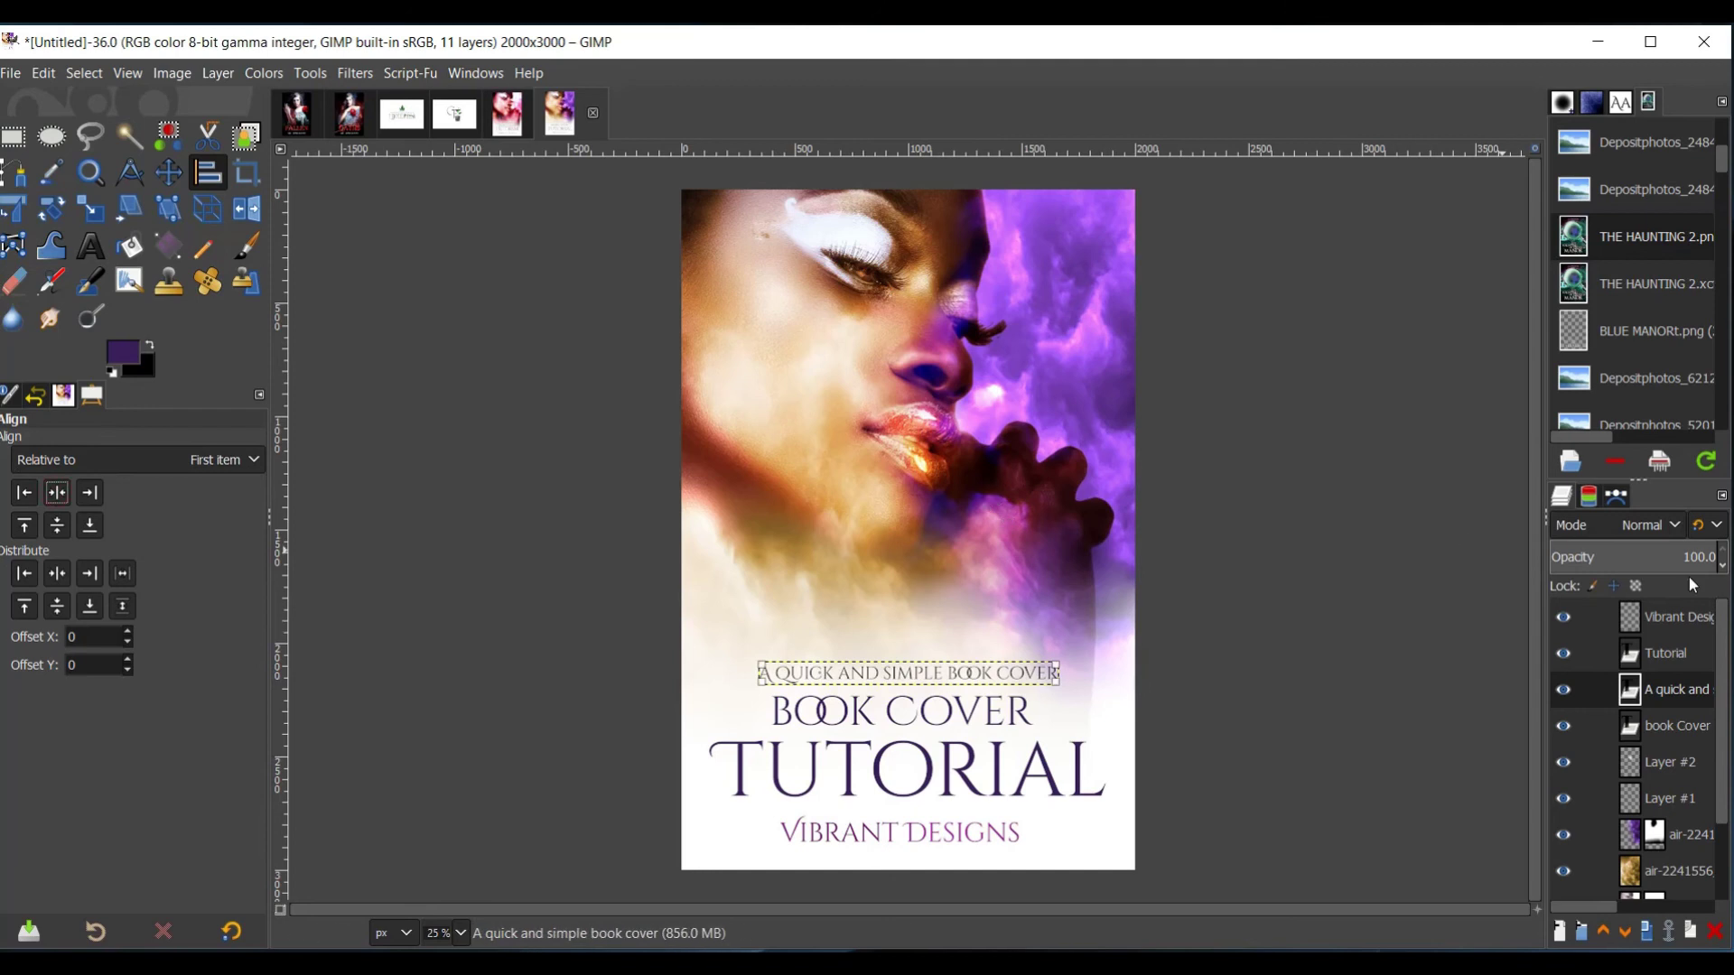
{"action": "left_click", "coordinate": [1649, 658]}
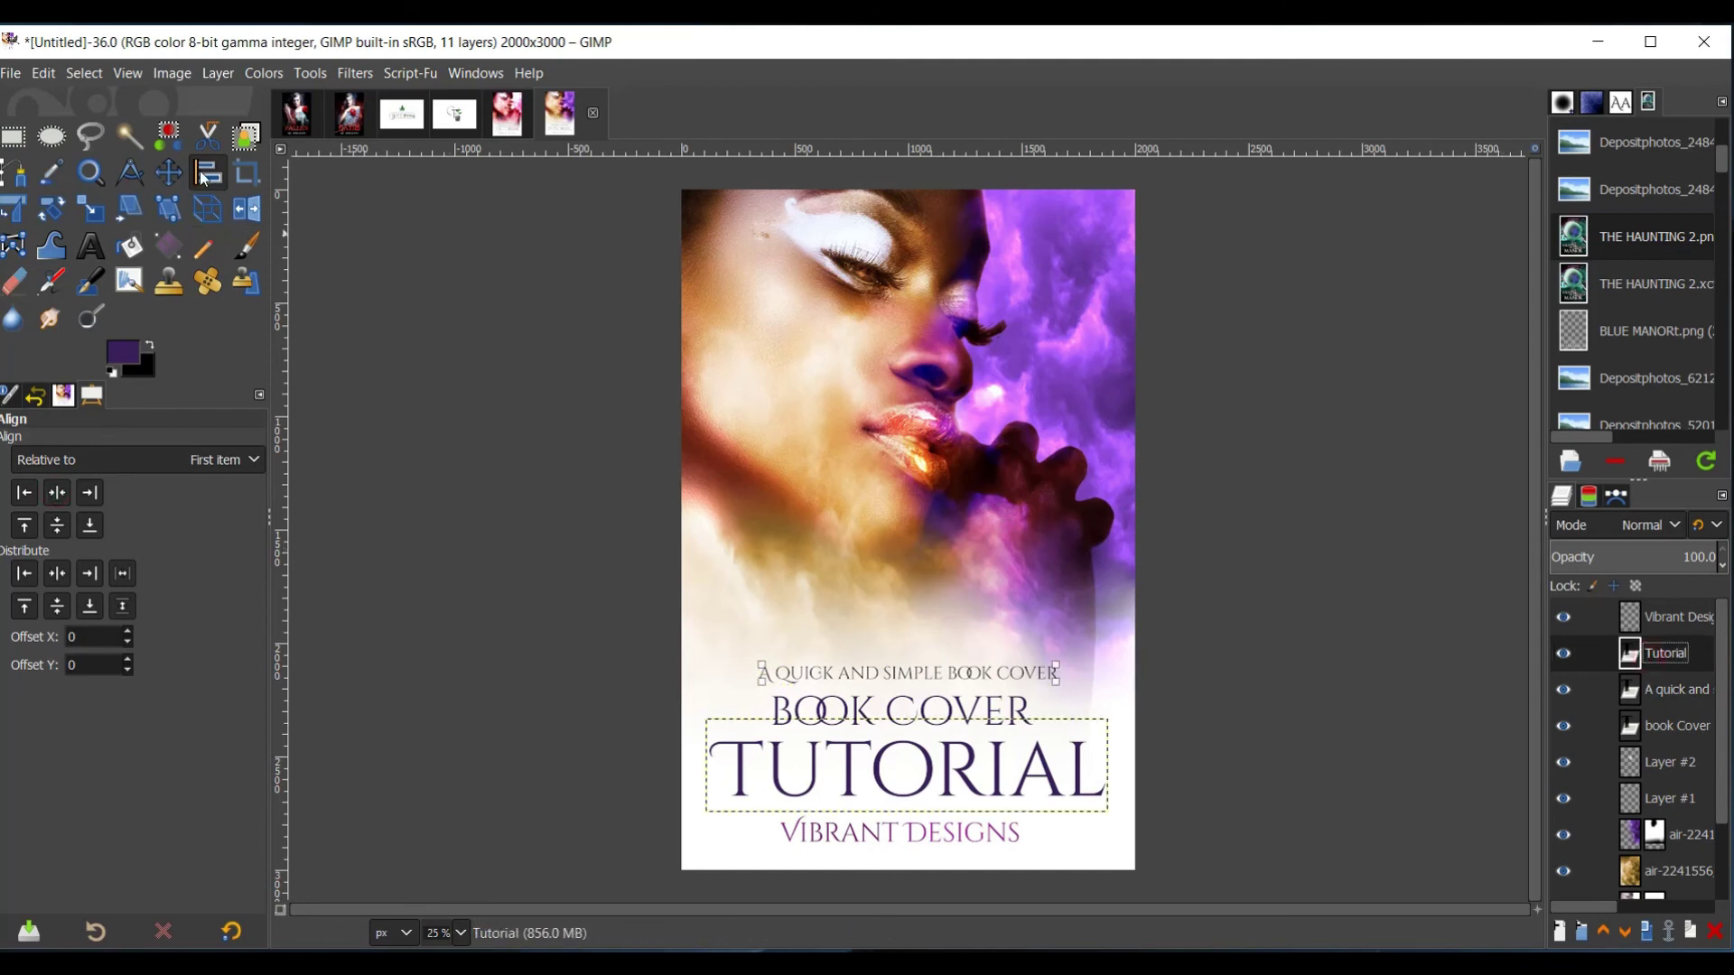
{"action": "left_click", "coordinate": [784, 751]}
{"action": "left_click", "coordinate": [1670, 690]}
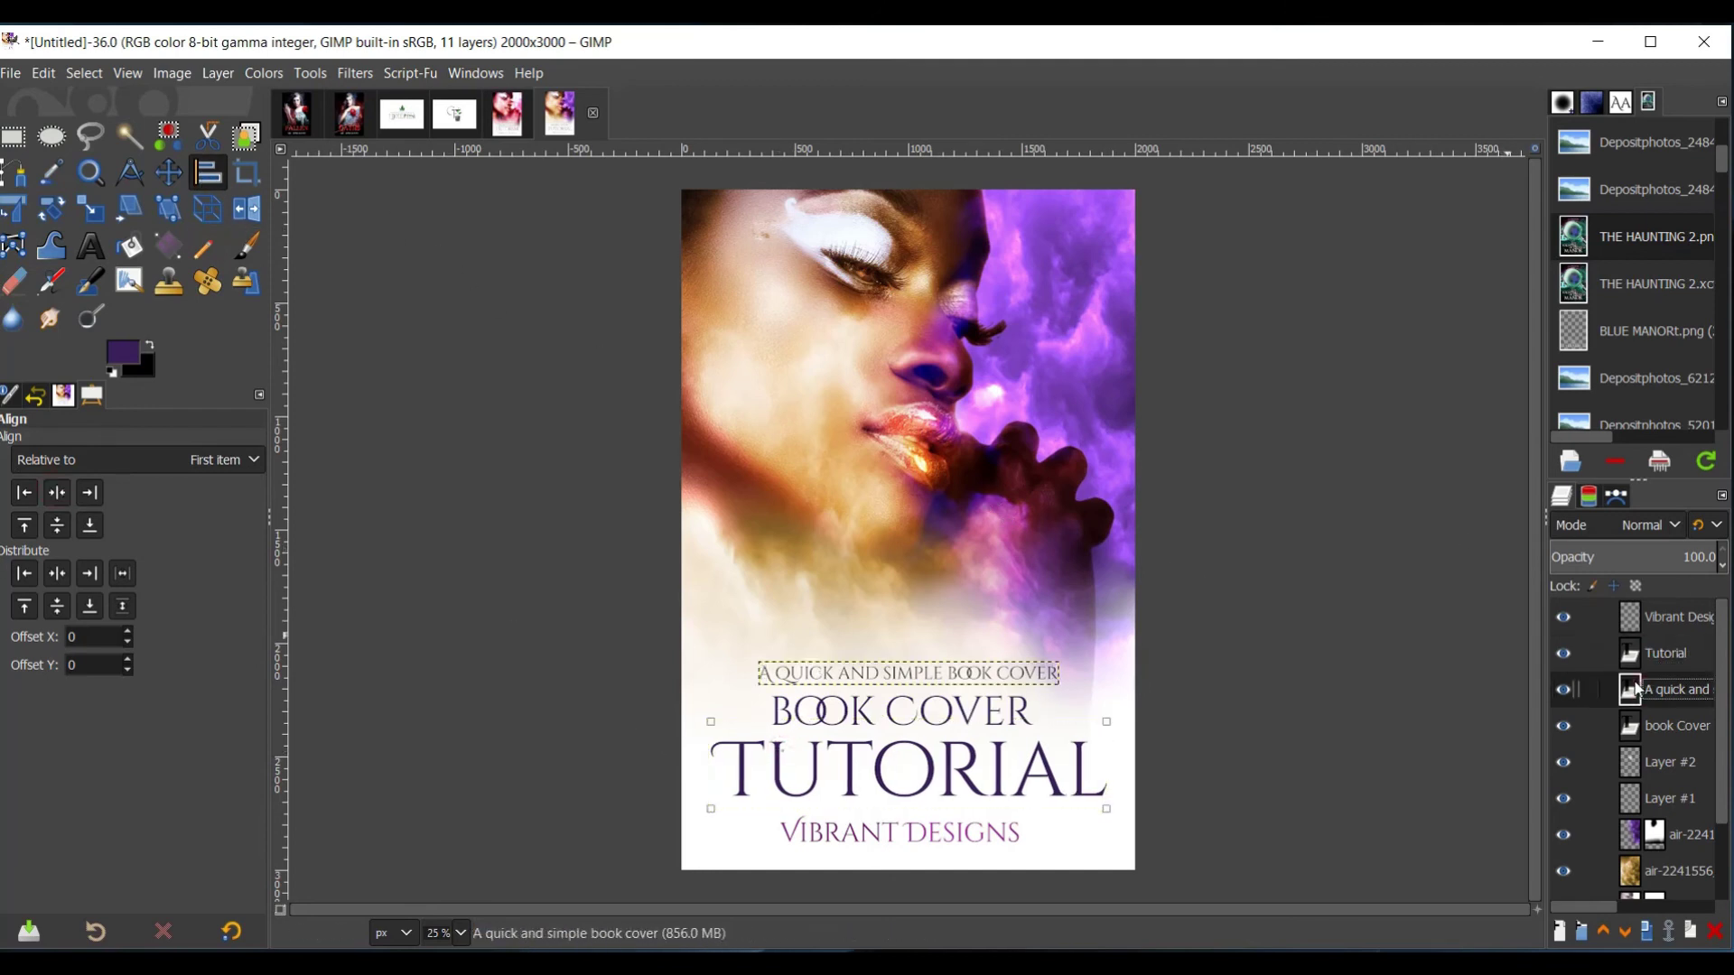
{"action": "left_click", "coordinate": [1671, 722]}
{"action": "left_click", "coordinate": [57, 494]}
{"action": "left_click", "coordinate": [998, 823]}
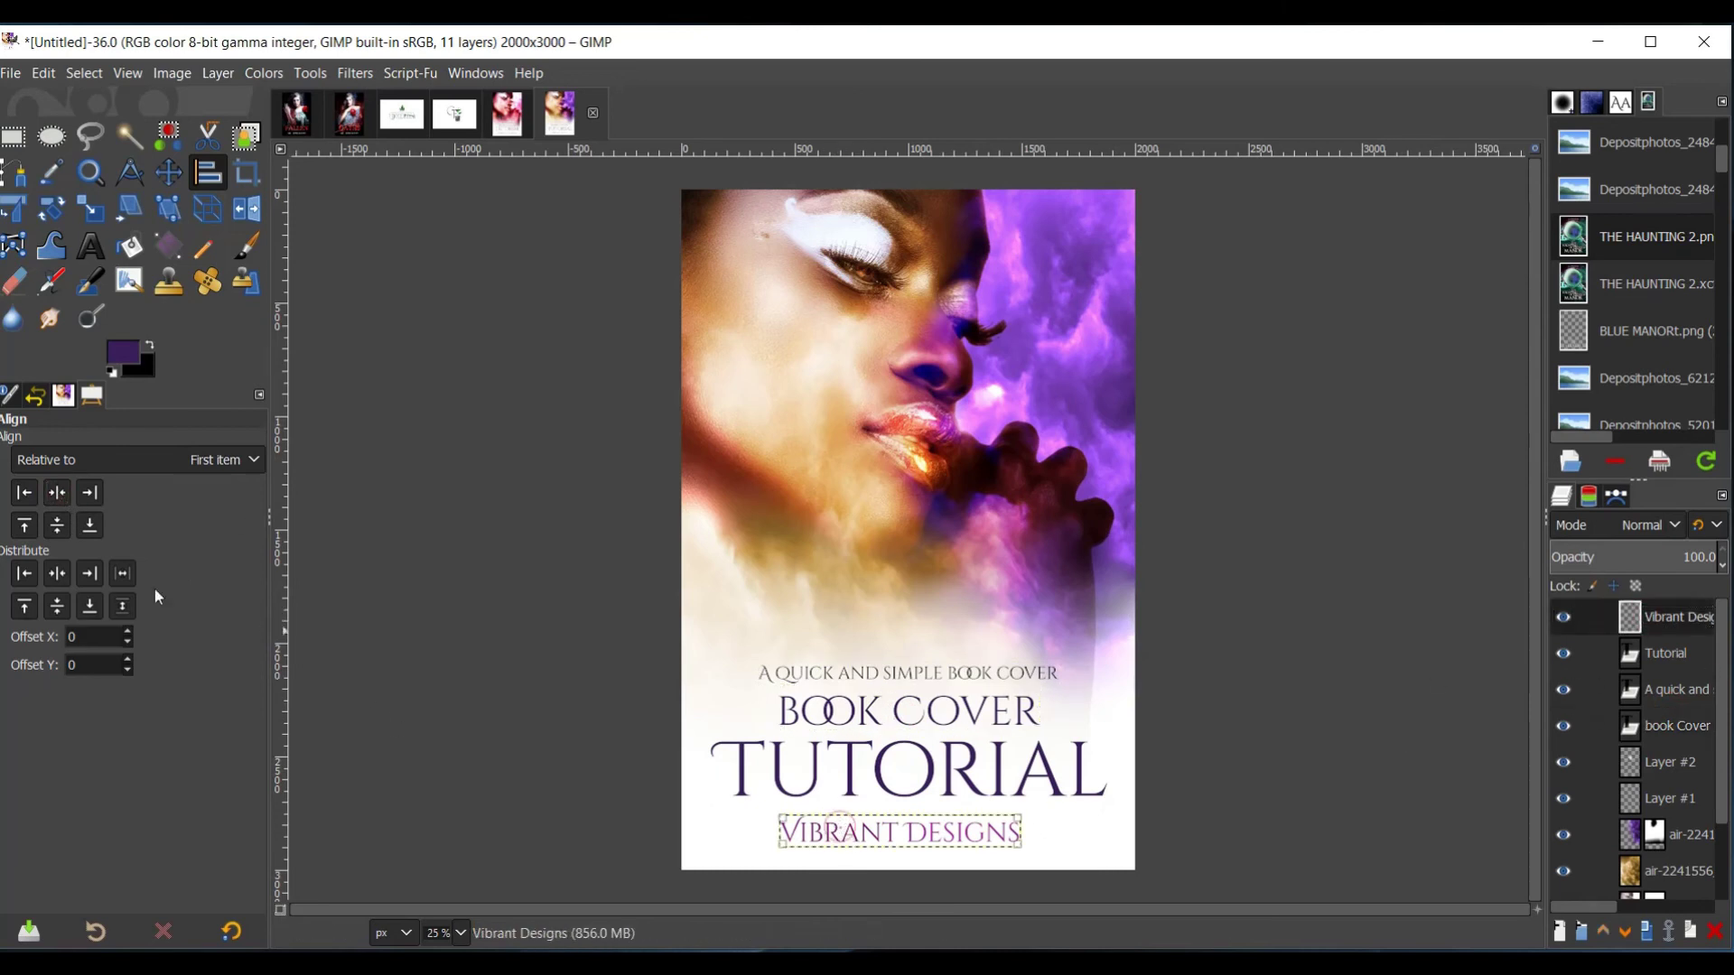
{"action": "left_click", "coordinate": [57, 494]}
- Colorize the VIBRANT DESIGNS author text with a warm gold-brown tint
{"action": "left_click", "coordinate": [264, 72]}
{"action": "left_click", "coordinate": [284, 652]}
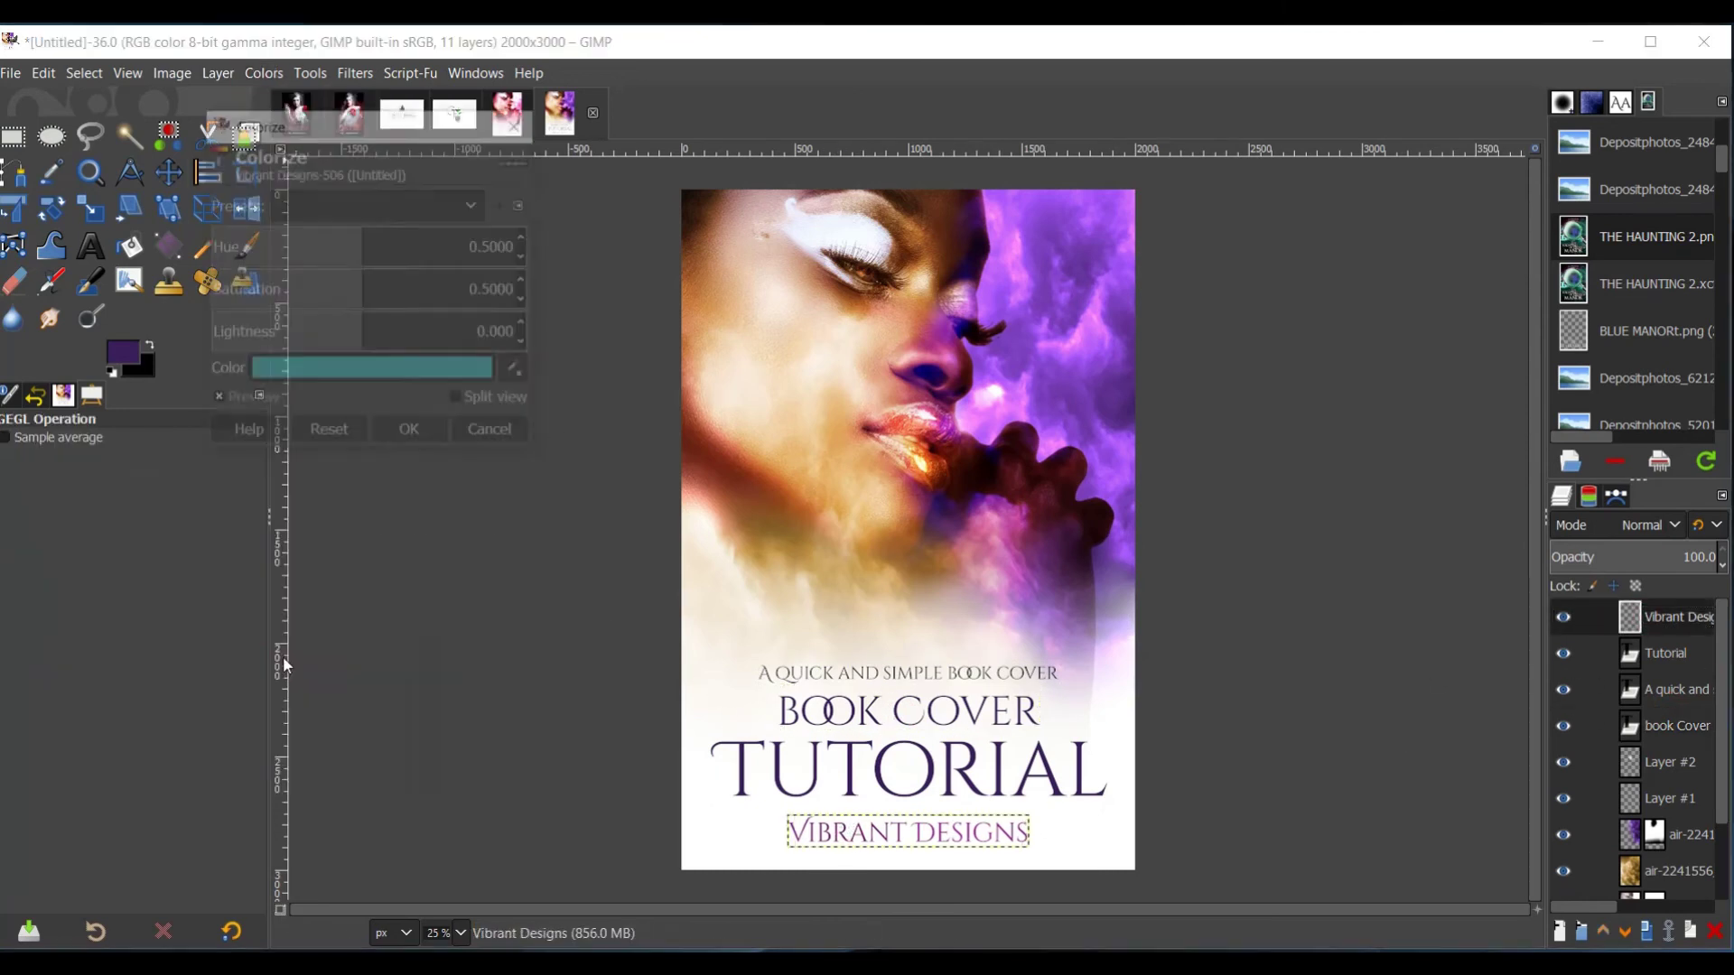
{"action": "left_click", "coordinate": [379, 367]}
{"action": "left_click", "coordinate": [305, 465]}
{"action": "mouse_move", "coordinate": [215, 310]}
{"action": "left_mouse_down"}
{"action": "mouse_move", "coordinate": [435, 279]}
{"action": "mouse_move", "coordinate": [309, 205]}
{"action": "left_mouse_up"}
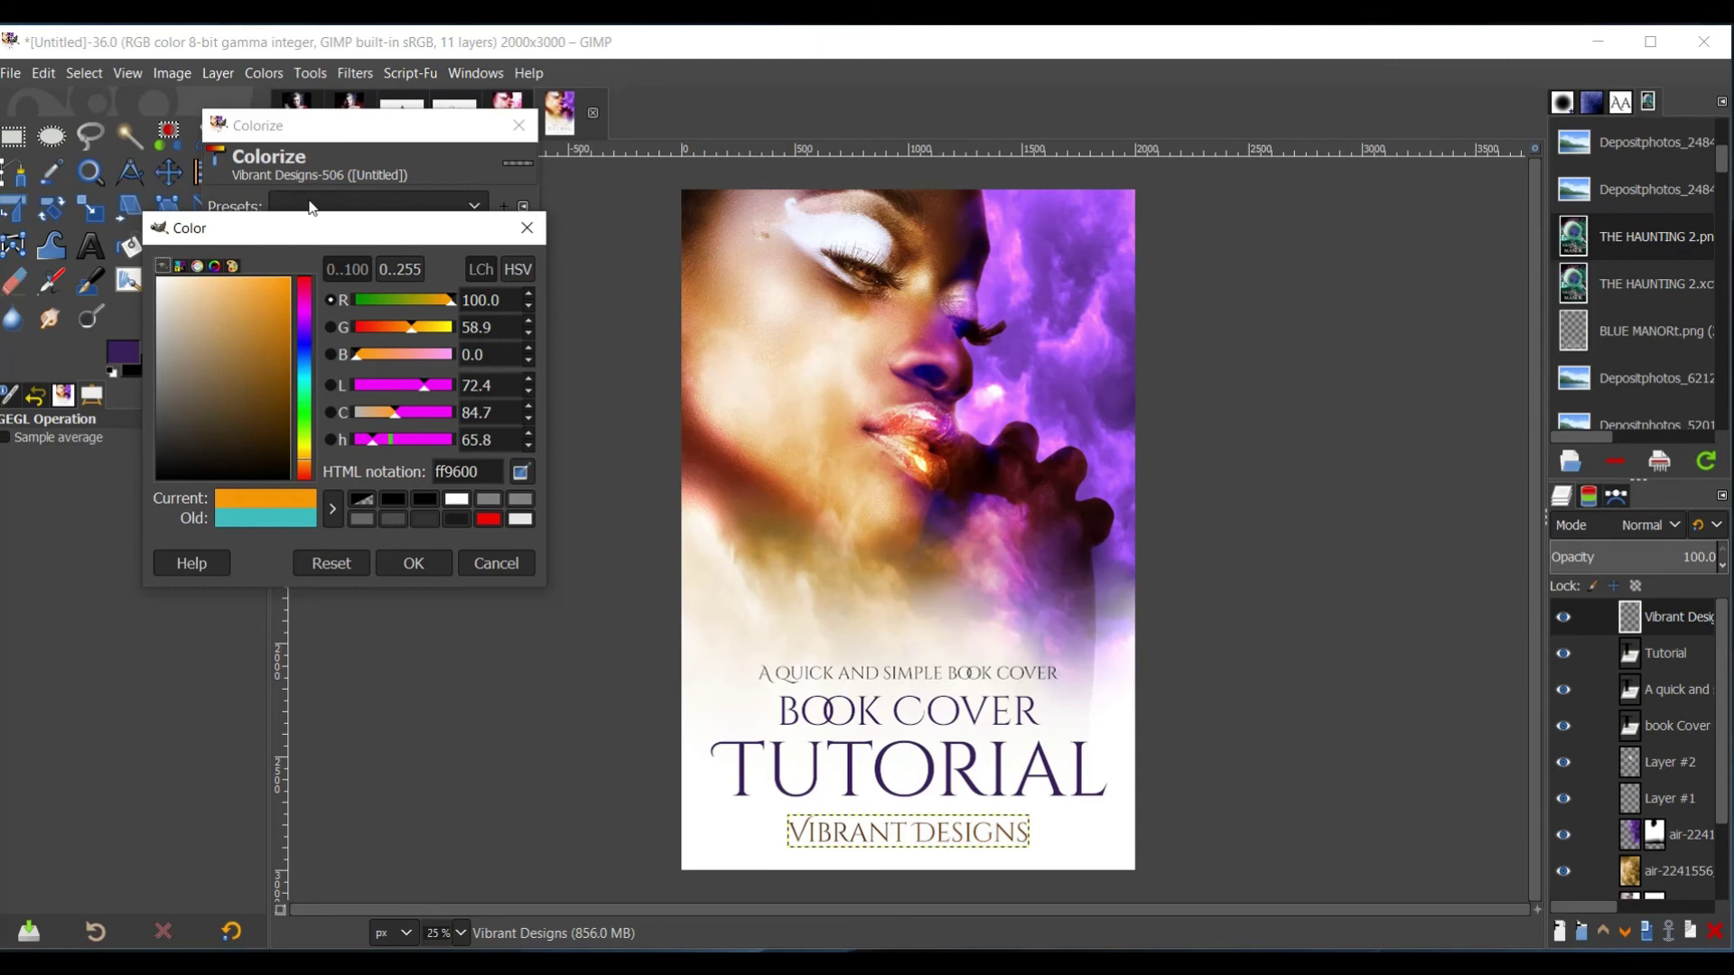
{"action": "left_click", "coordinate": [412, 564]}
{"action": "left_click", "coordinate": [1677, 871]}
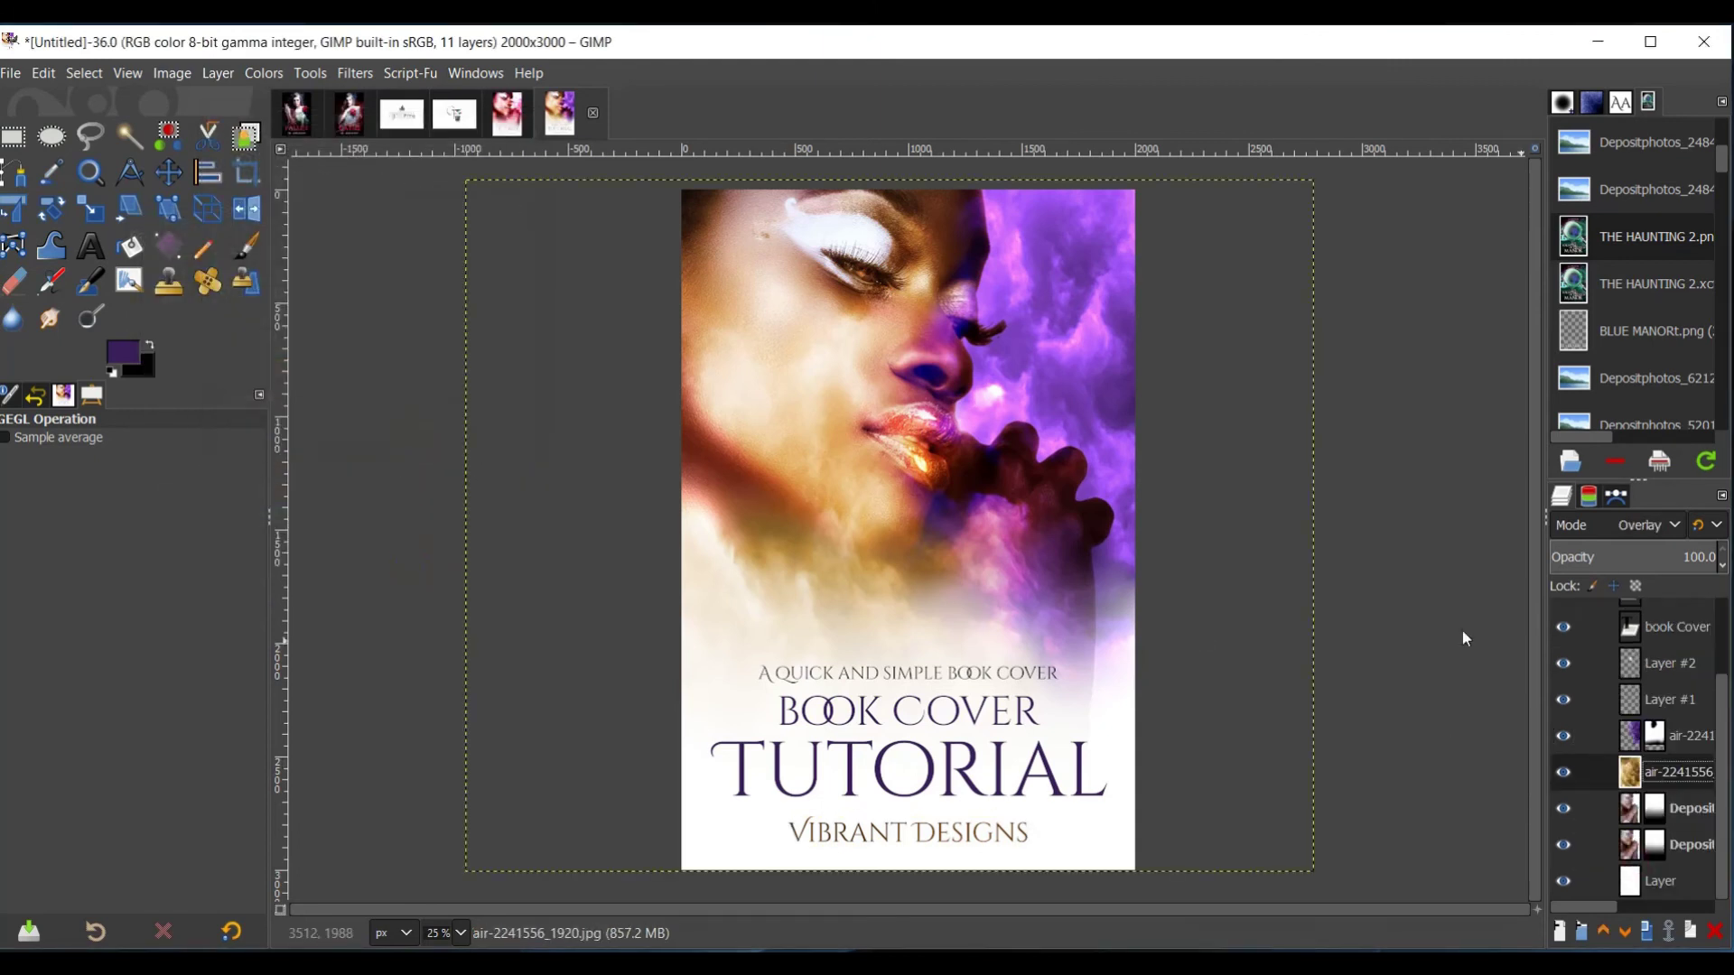
- Delete the leftover Tutorial text layer
{"action": "scroll", "coordinate": [1684, 637], "scroll_direction": "up", "scroll_amount": 2}
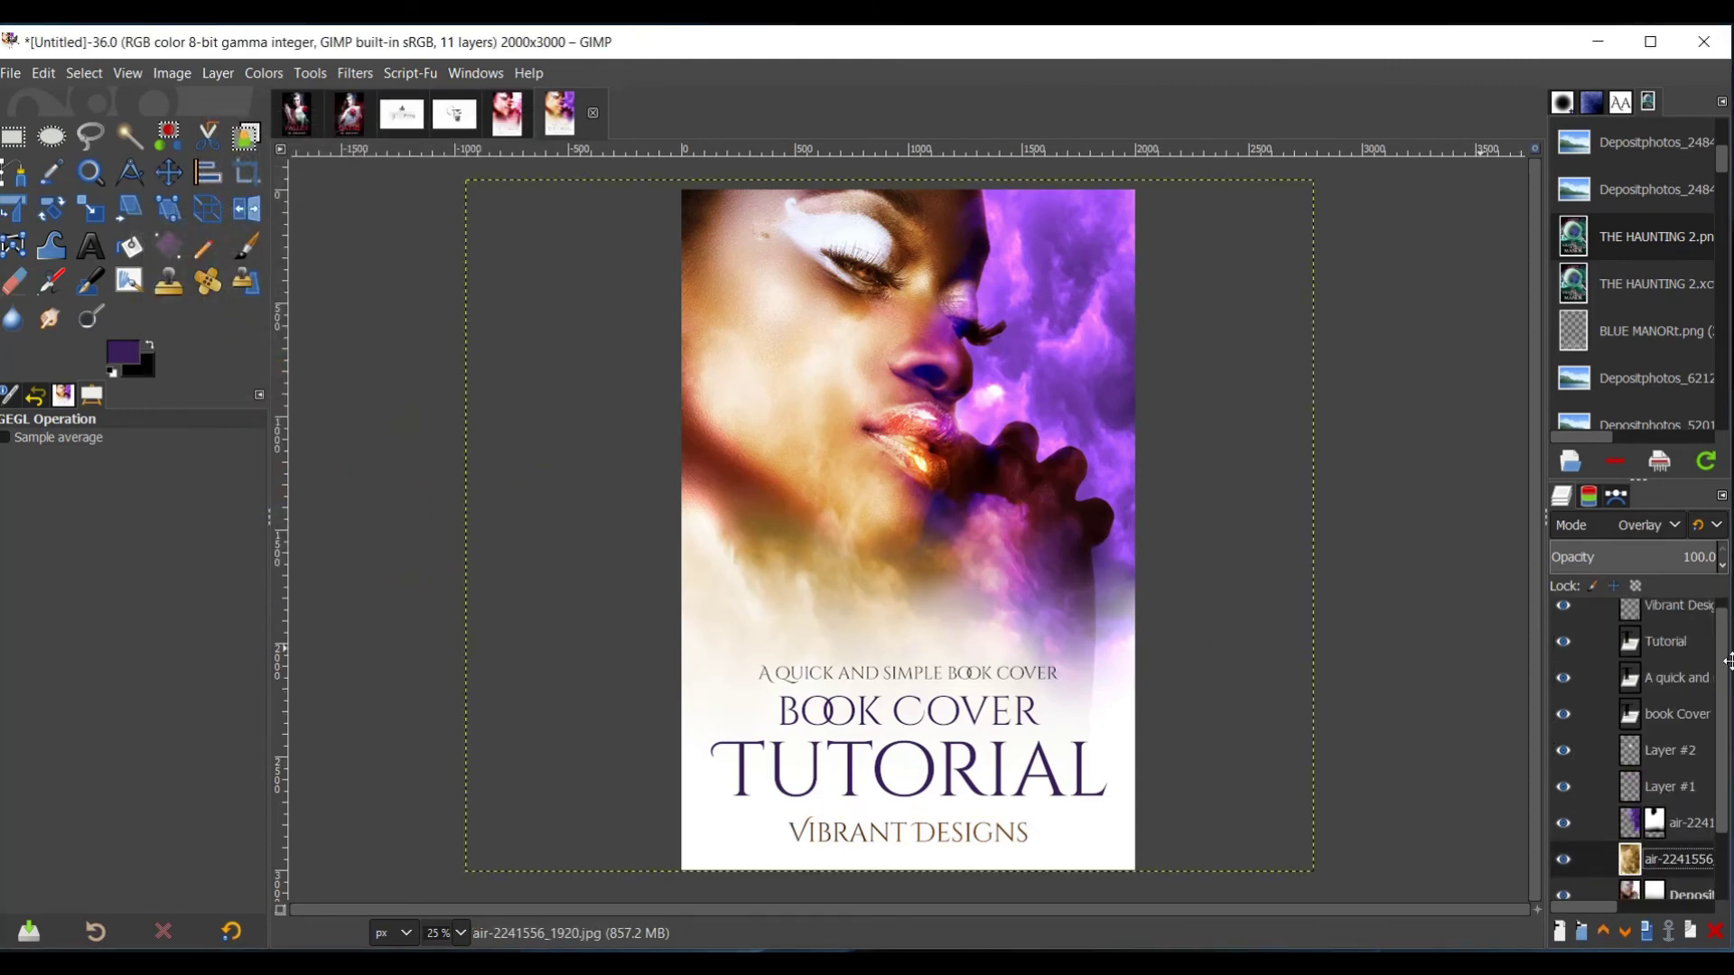
{"action": "left_click", "coordinate": [1629, 681]}
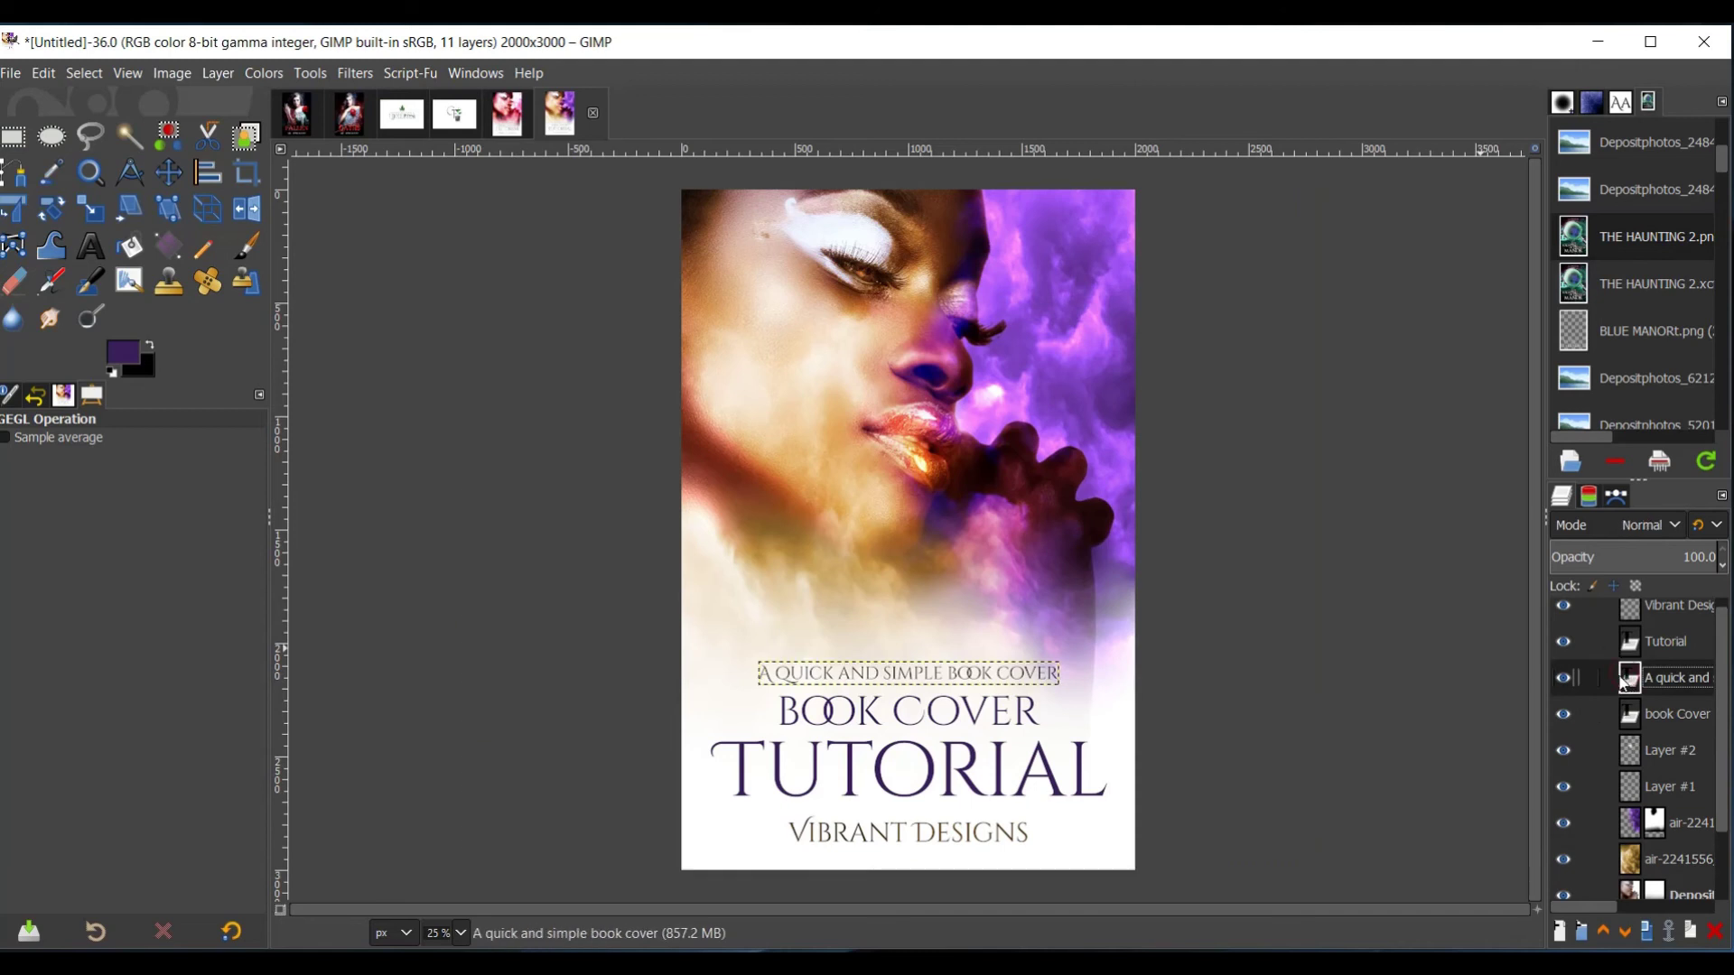
{"action": "left_click", "coordinate": [1629, 643]}
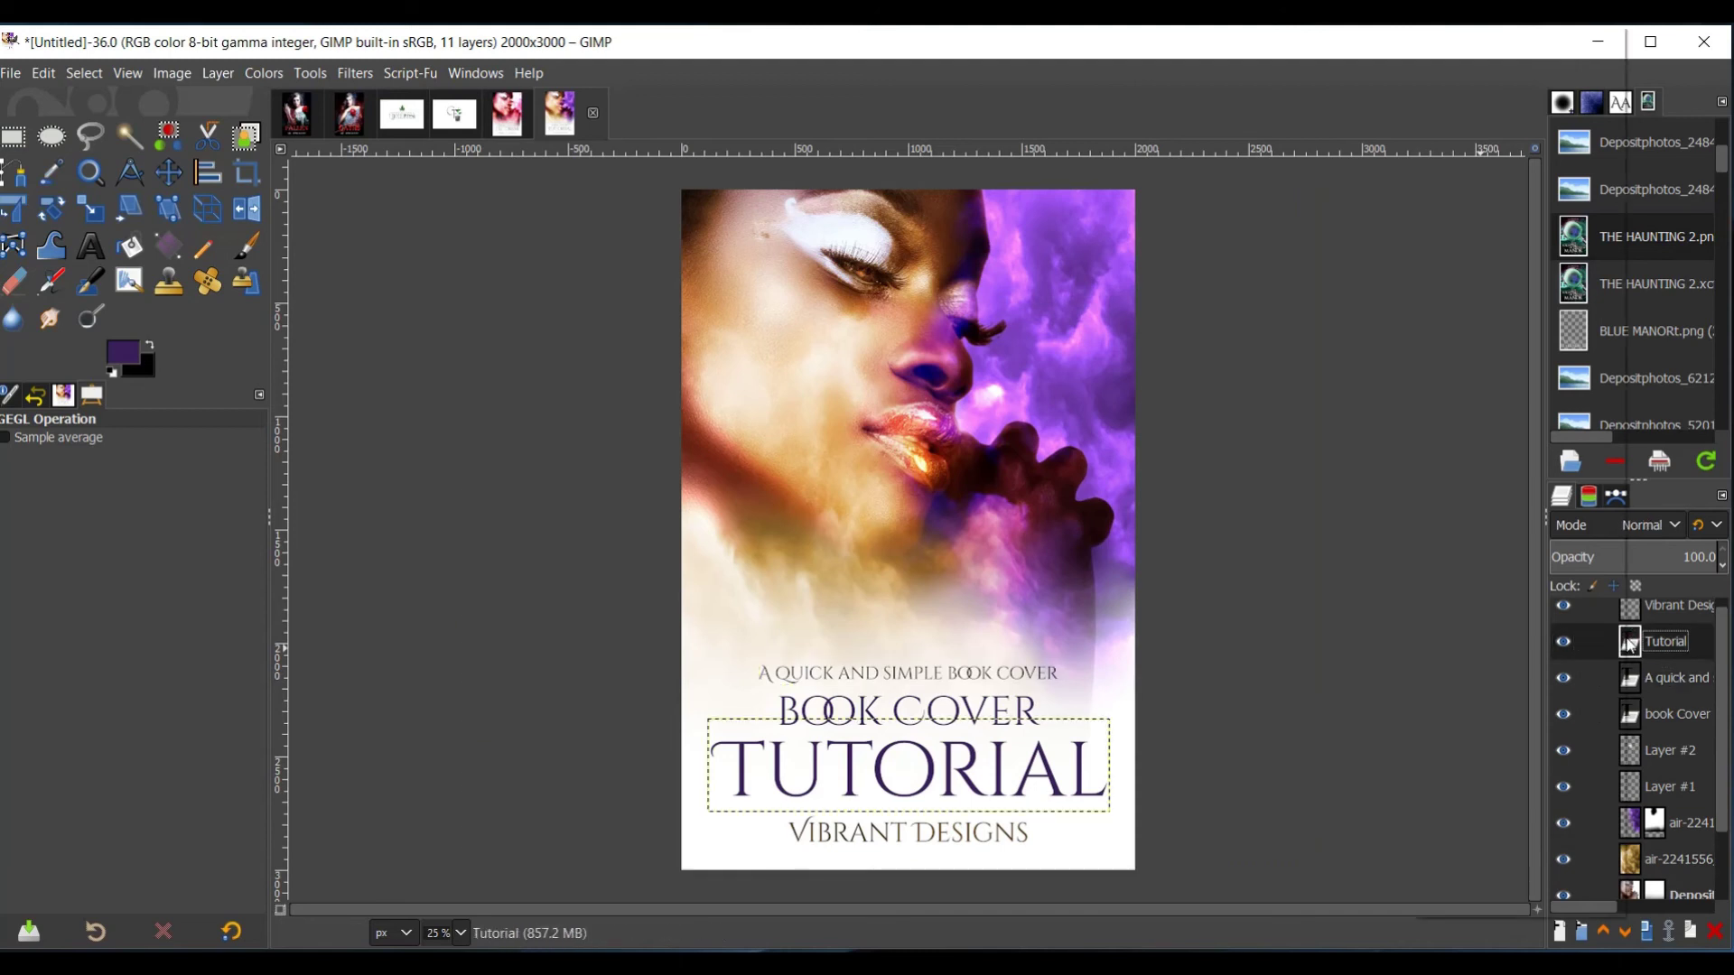
{"action": "right_click", "coordinate": [1629, 642]}
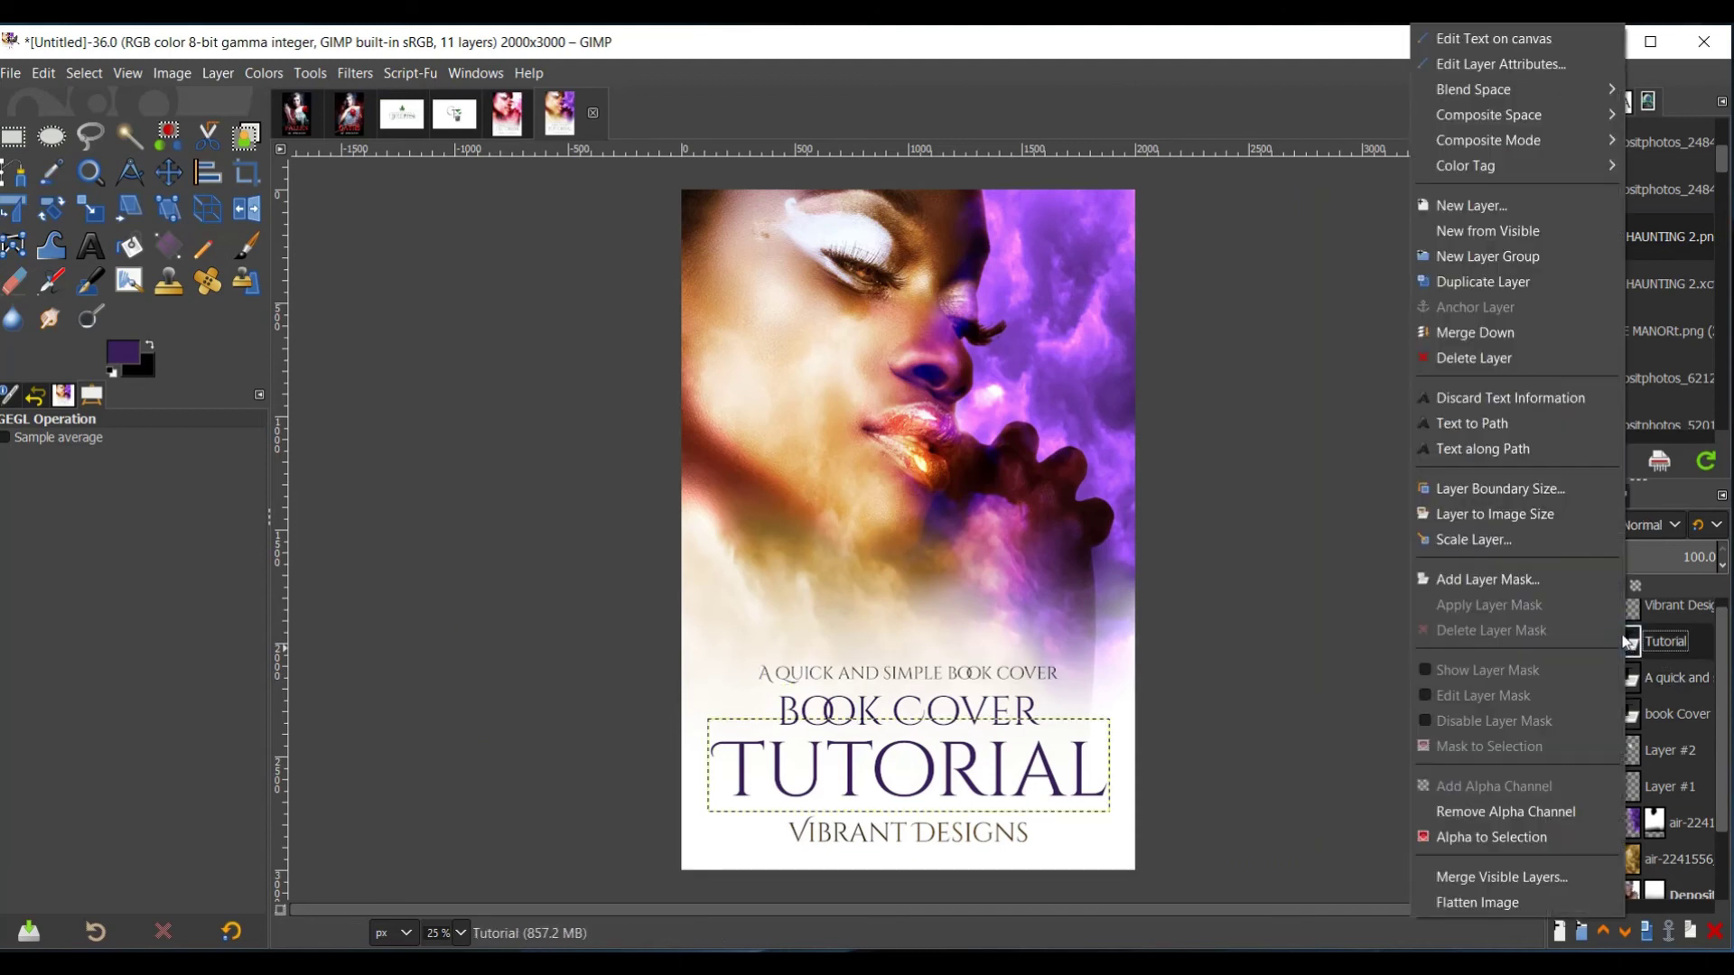
{"action": "left_click", "coordinate": [1521, 355]}
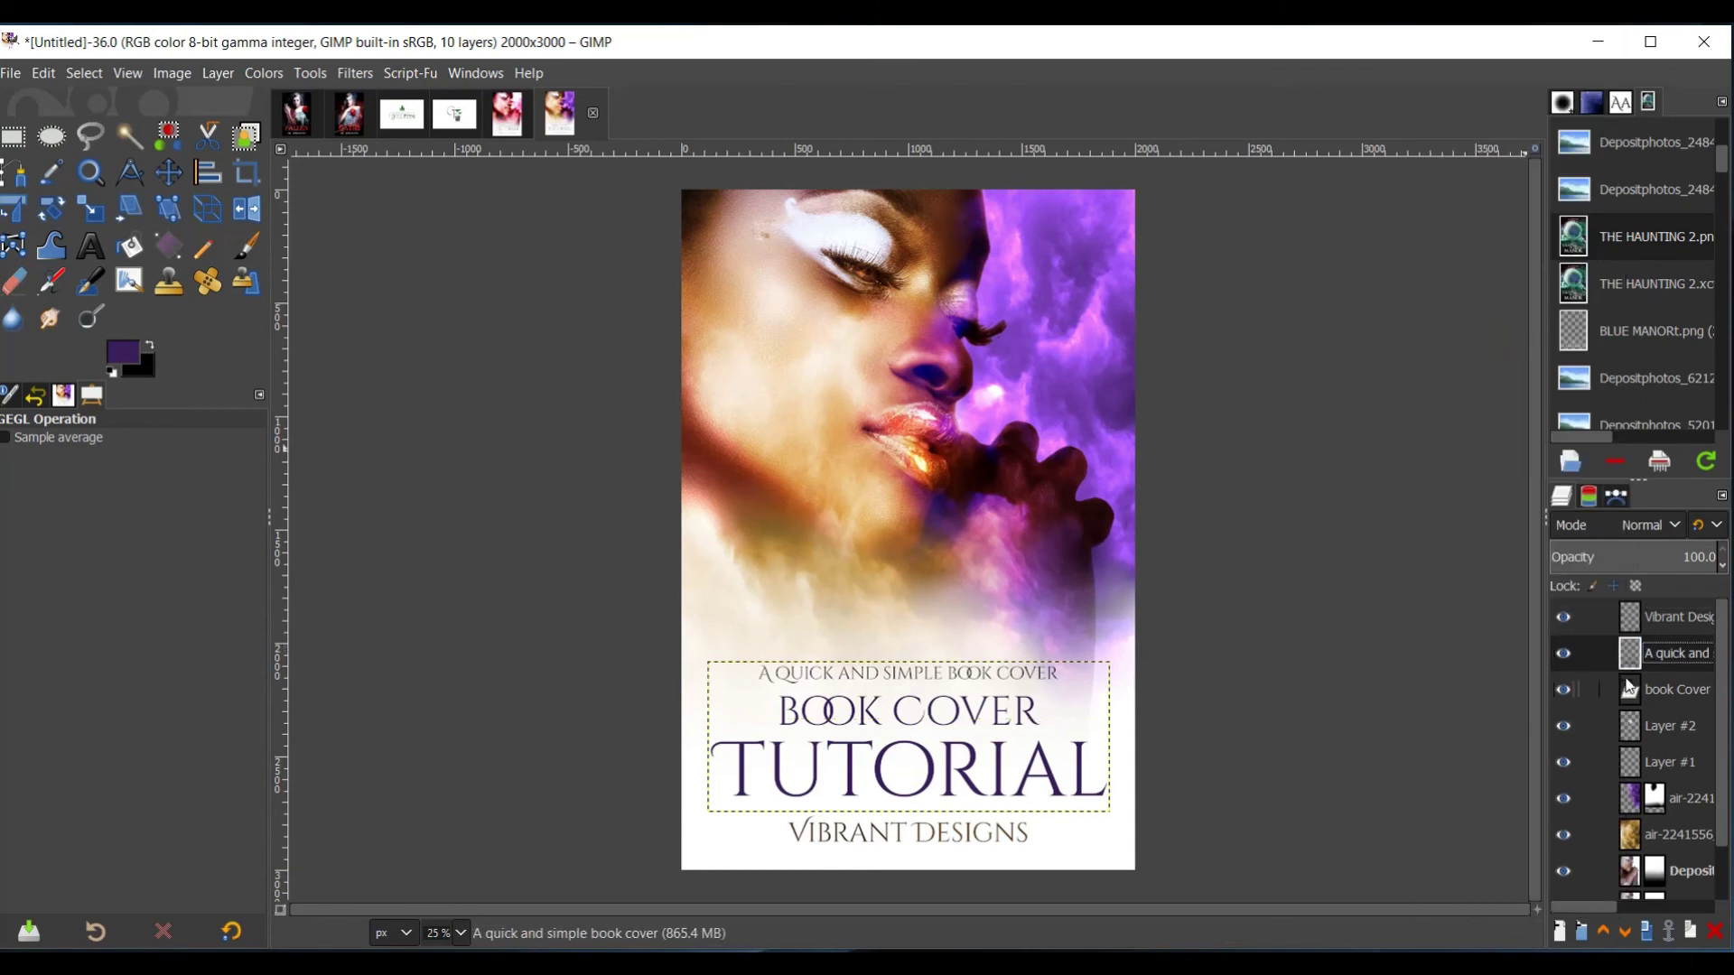
- Merge the tagline layer down into book Cover and toggle its visibility to check
{"action": "right_click", "coordinate": [1637, 663]}
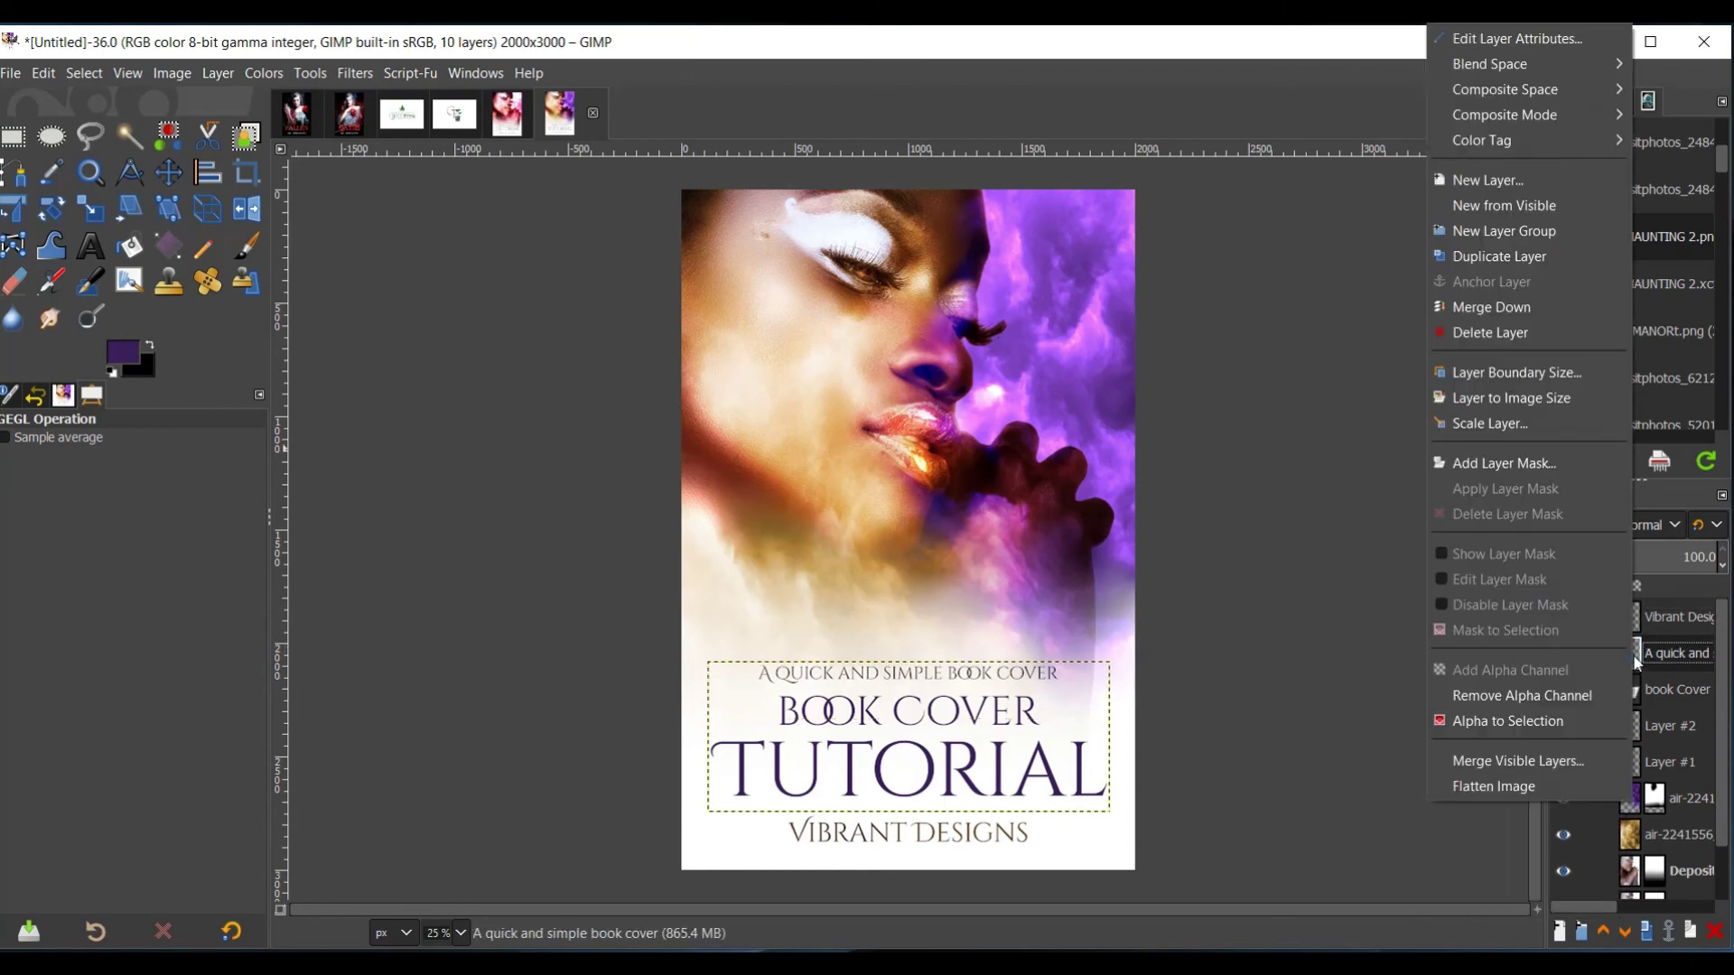
{"action": "left_click", "coordinate": [1482, 316]}
{"action": "left_click", "coordinate": [1561, 627]}
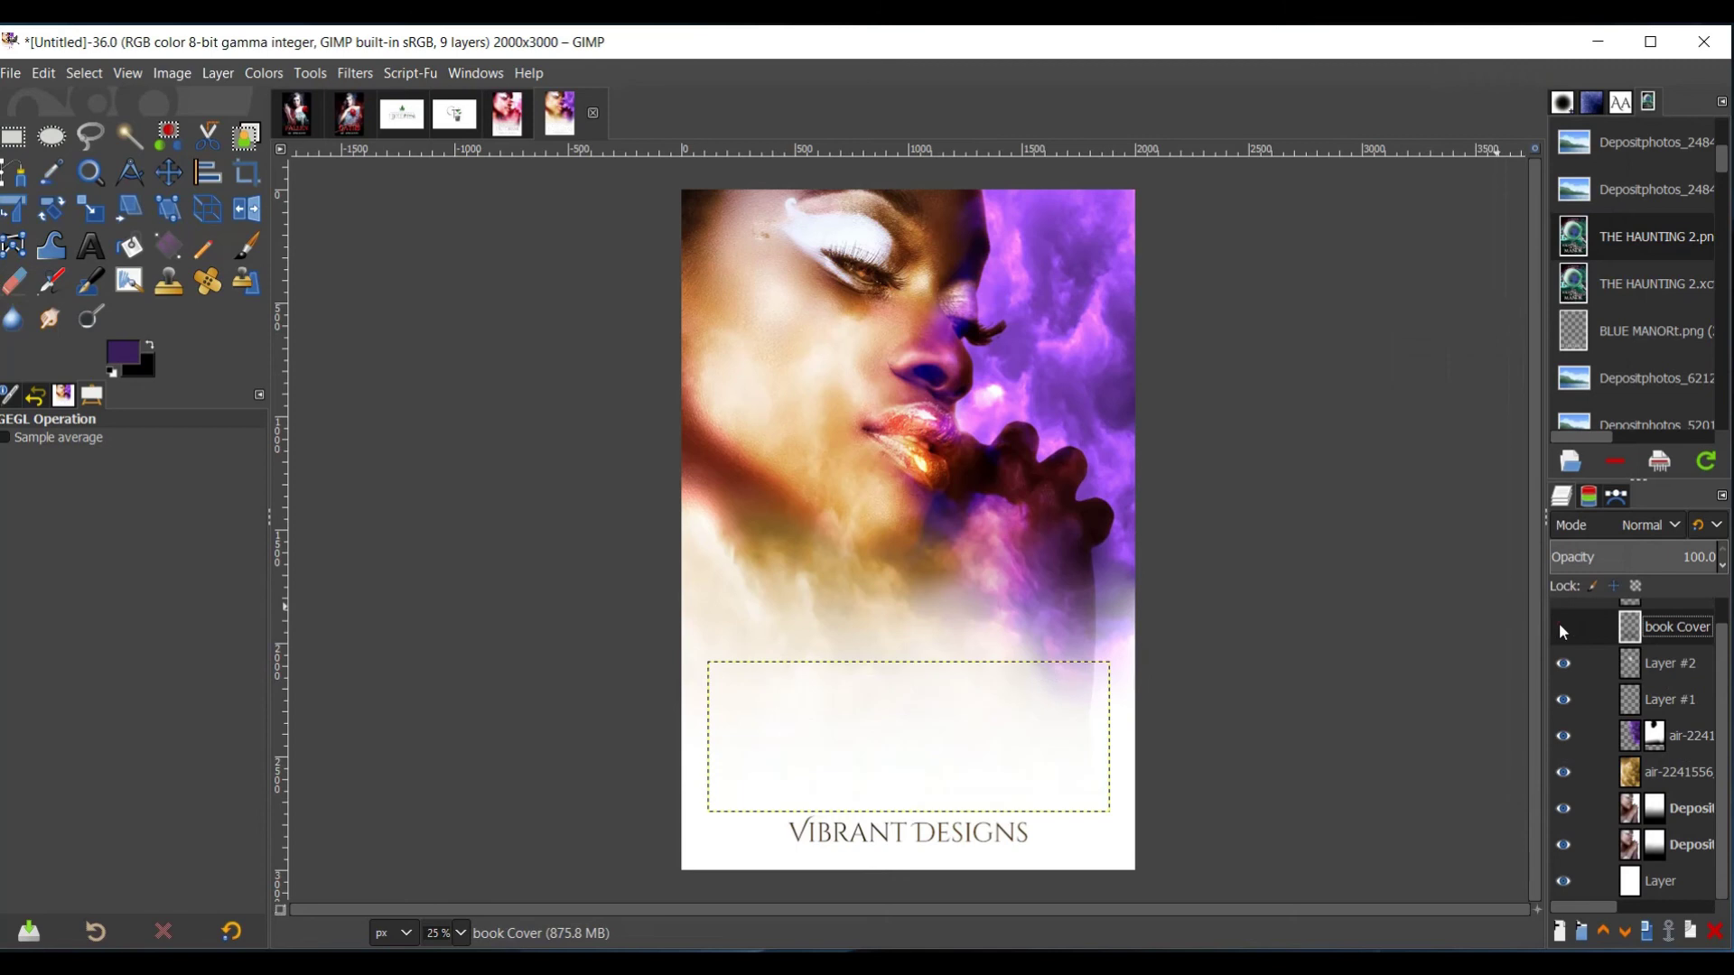
{"action": "left_click", "coordinate": [1561, 626]}
{"action": "left_click", "coordinate": [1561, 627]}
{"action": "left_click", "coordinate": [1561, 626]}
{"action": "left_click", "coordinate": [1562, 627]}
{"action": "left_click", "coordinate": [1562, 627]}
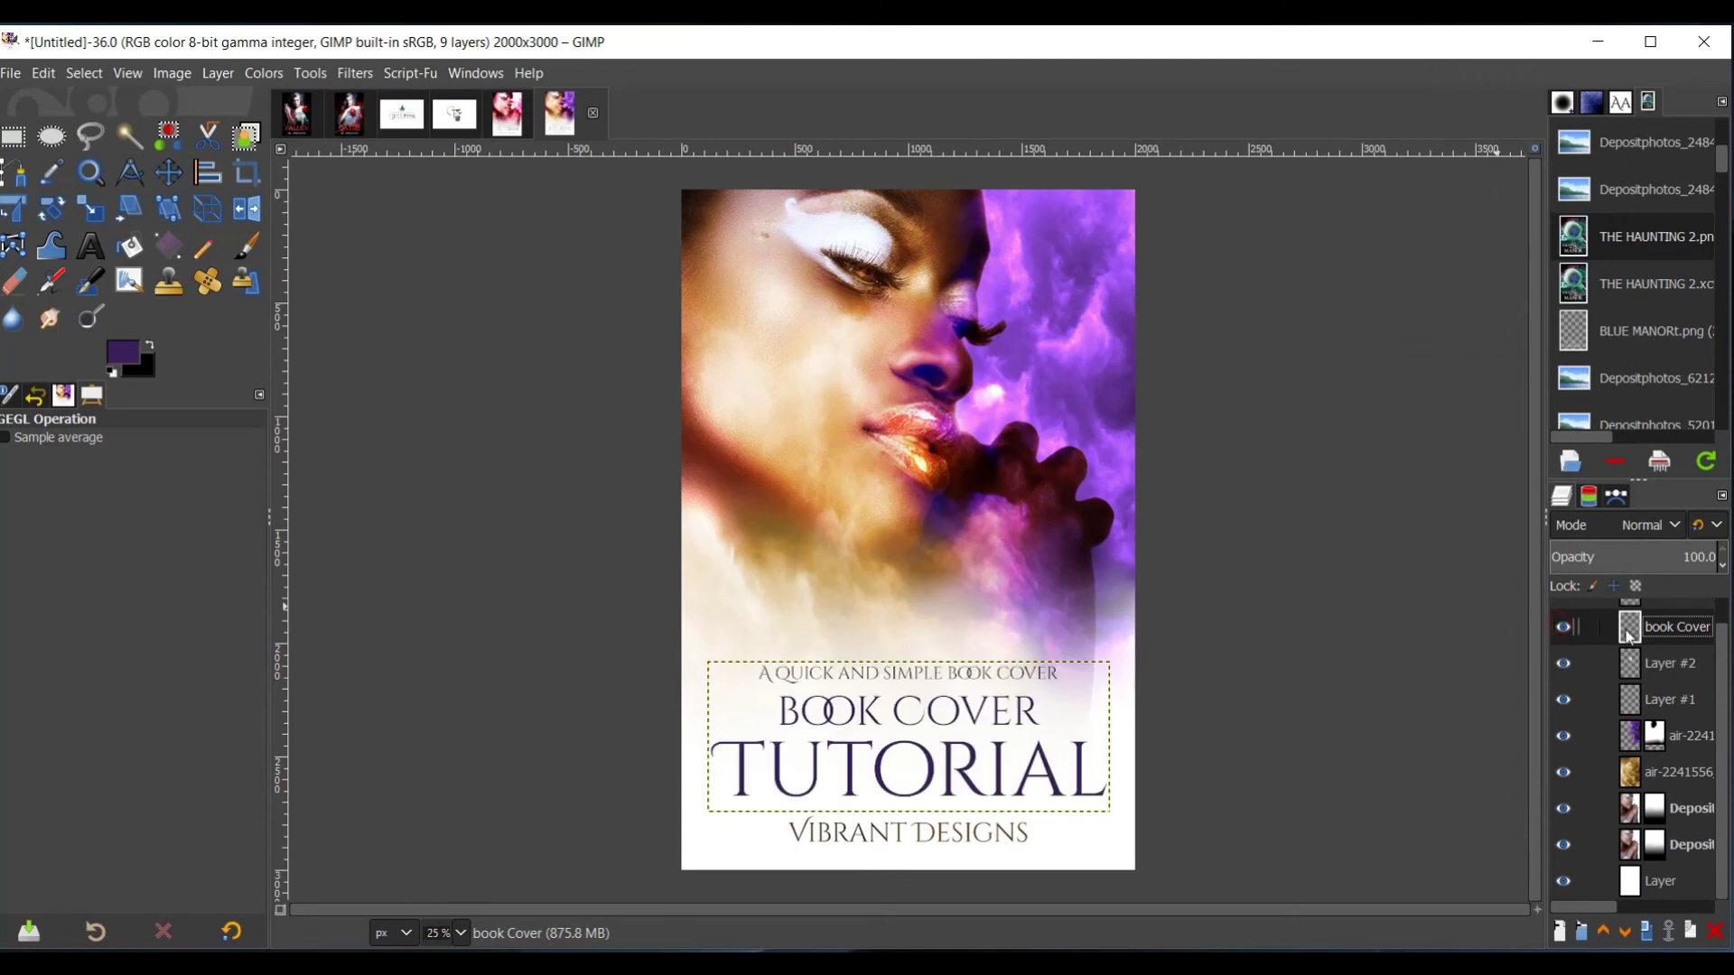
{"action": "right_click", "coordinate": [1642, 629]}
- Select the title text outline and add a new layer beneath the book Cover layer
{"action": "left_click", "coordinate": [1549, 722]}
{"action": "left_click", "coordinate": [218, 74]}
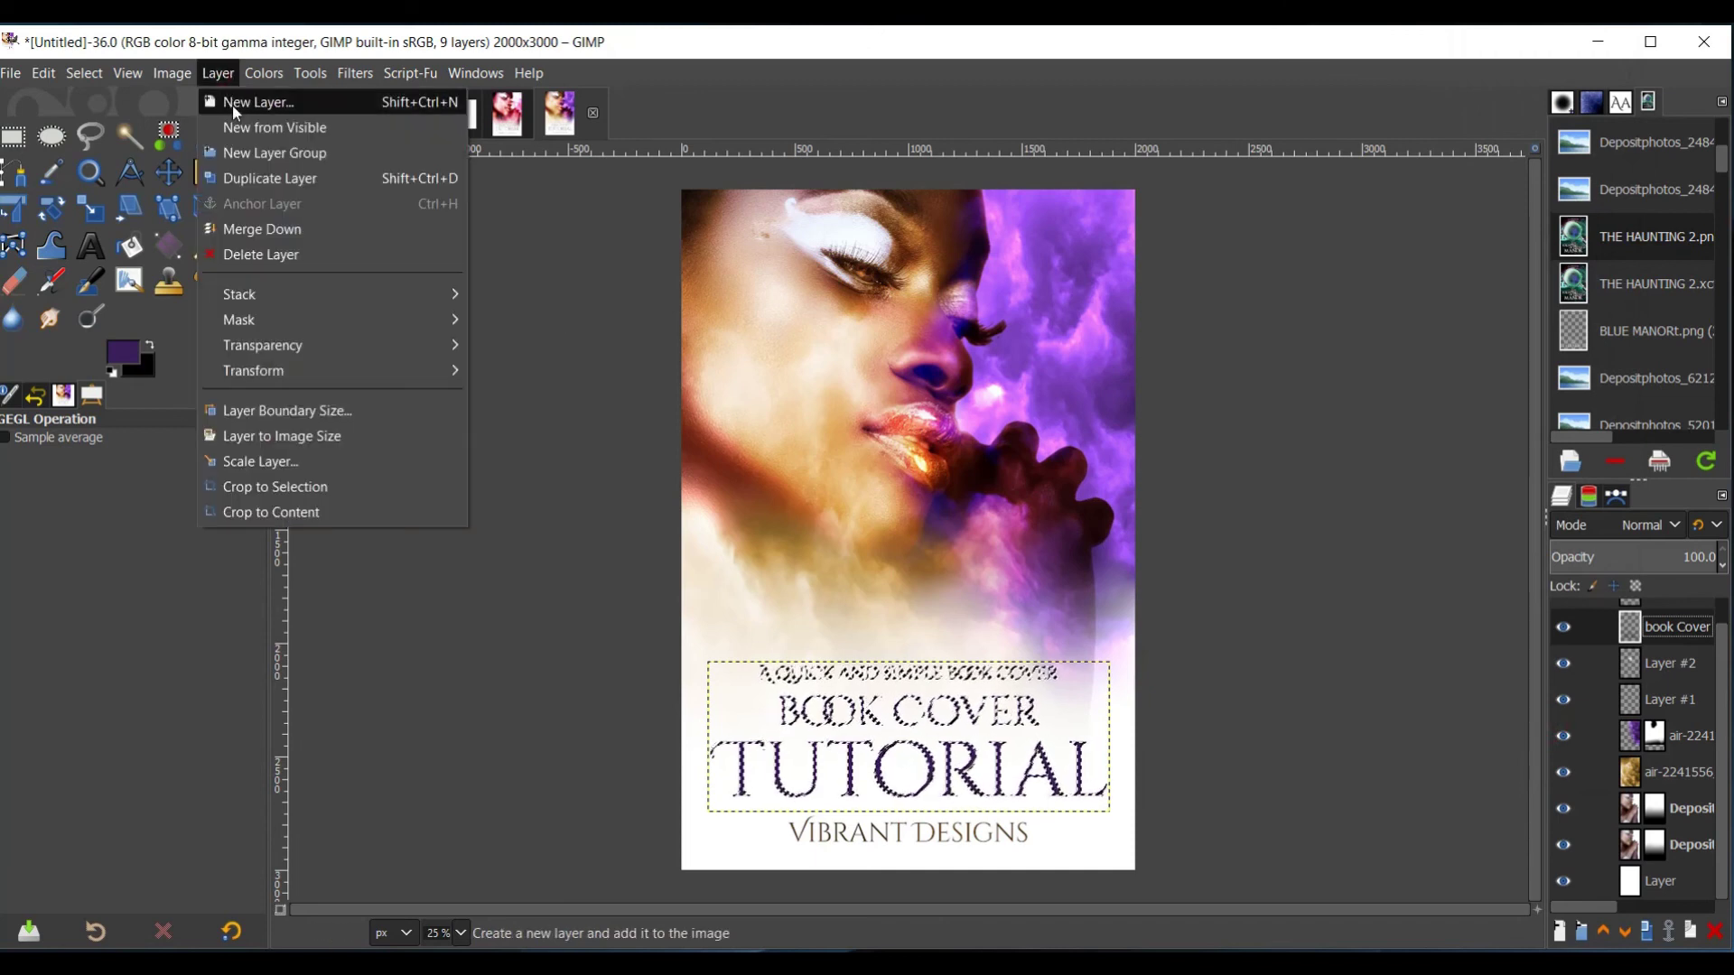
{"action": "left_click", "coordinate": [233, 105]}
{"action": "key", "text": "Return"}
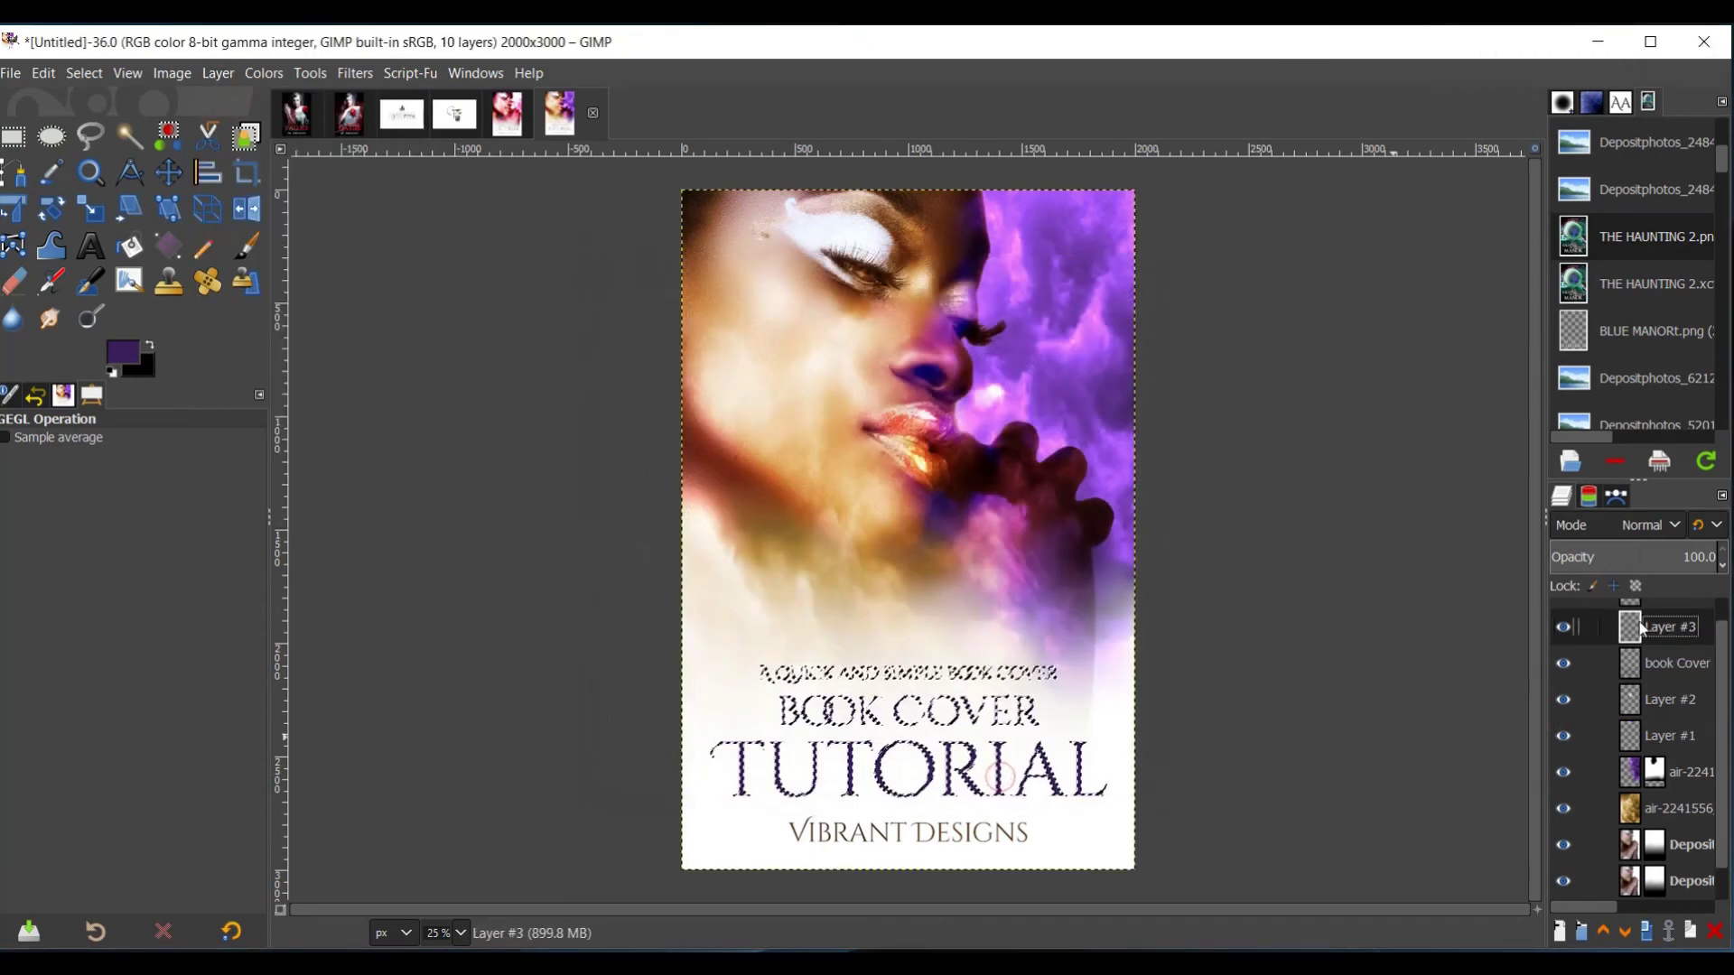
{"action": "left_click_drag", "start_coordinate": [1653, 627], "coordinate": [1644, 681]}
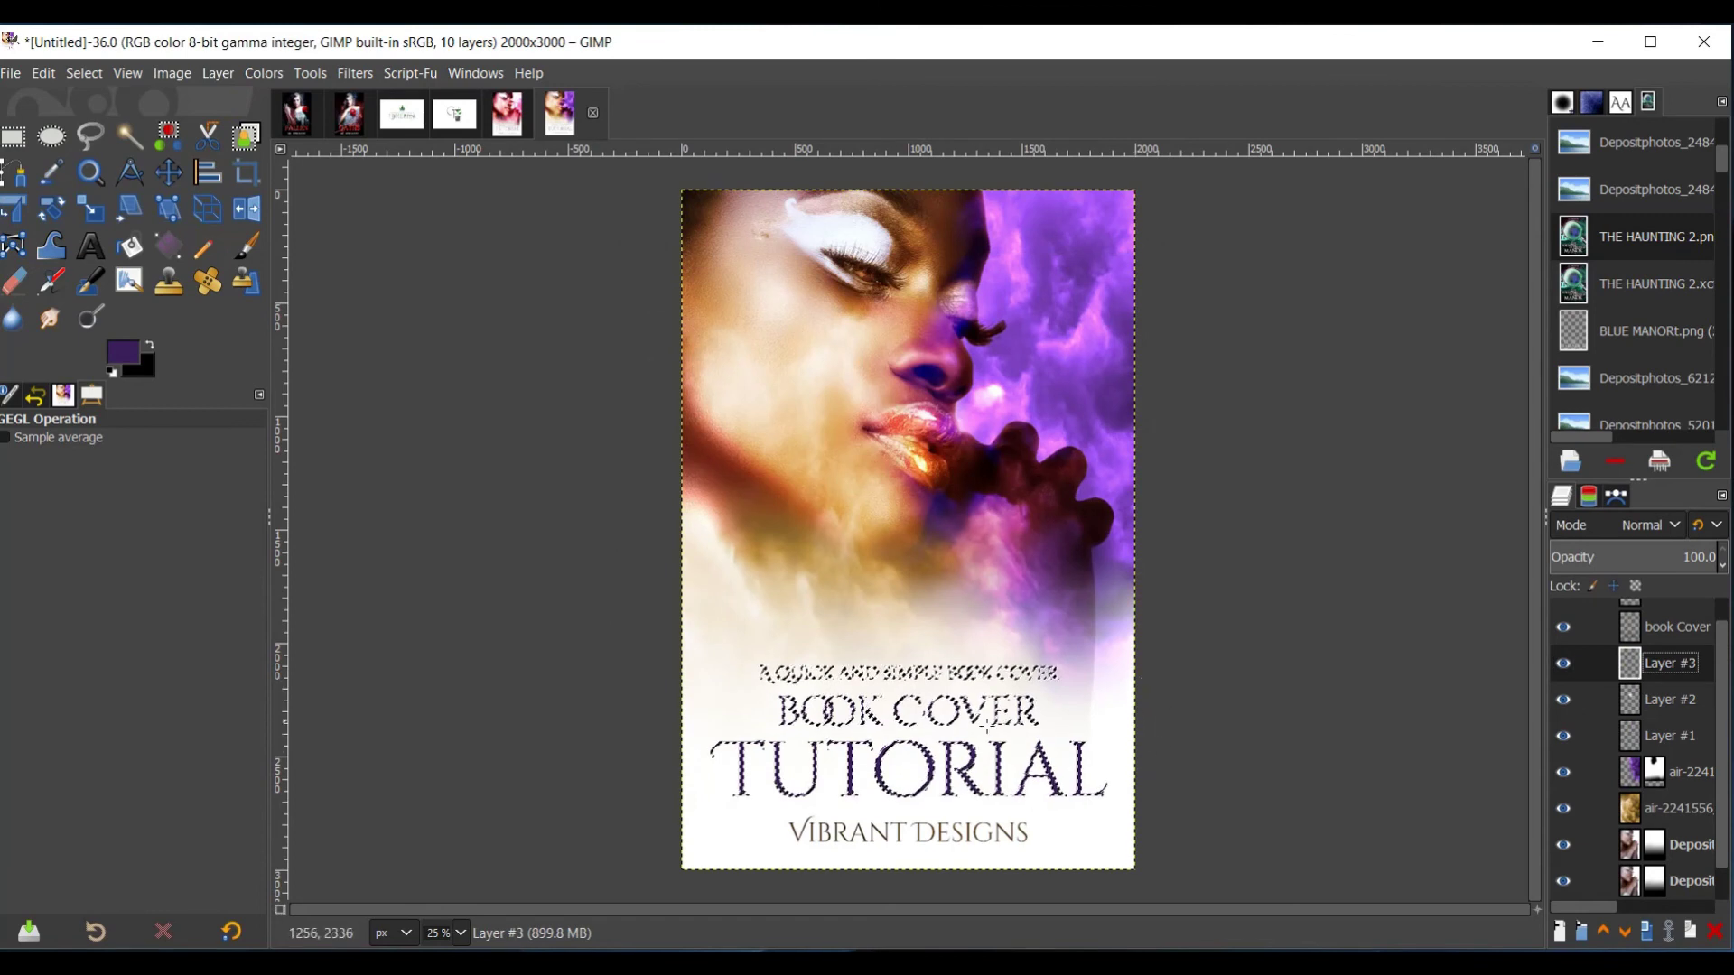
- Grow the text selection and set white as the Bucket Fill colour
{"action": "left_click", "coordinate": [122, 256]}
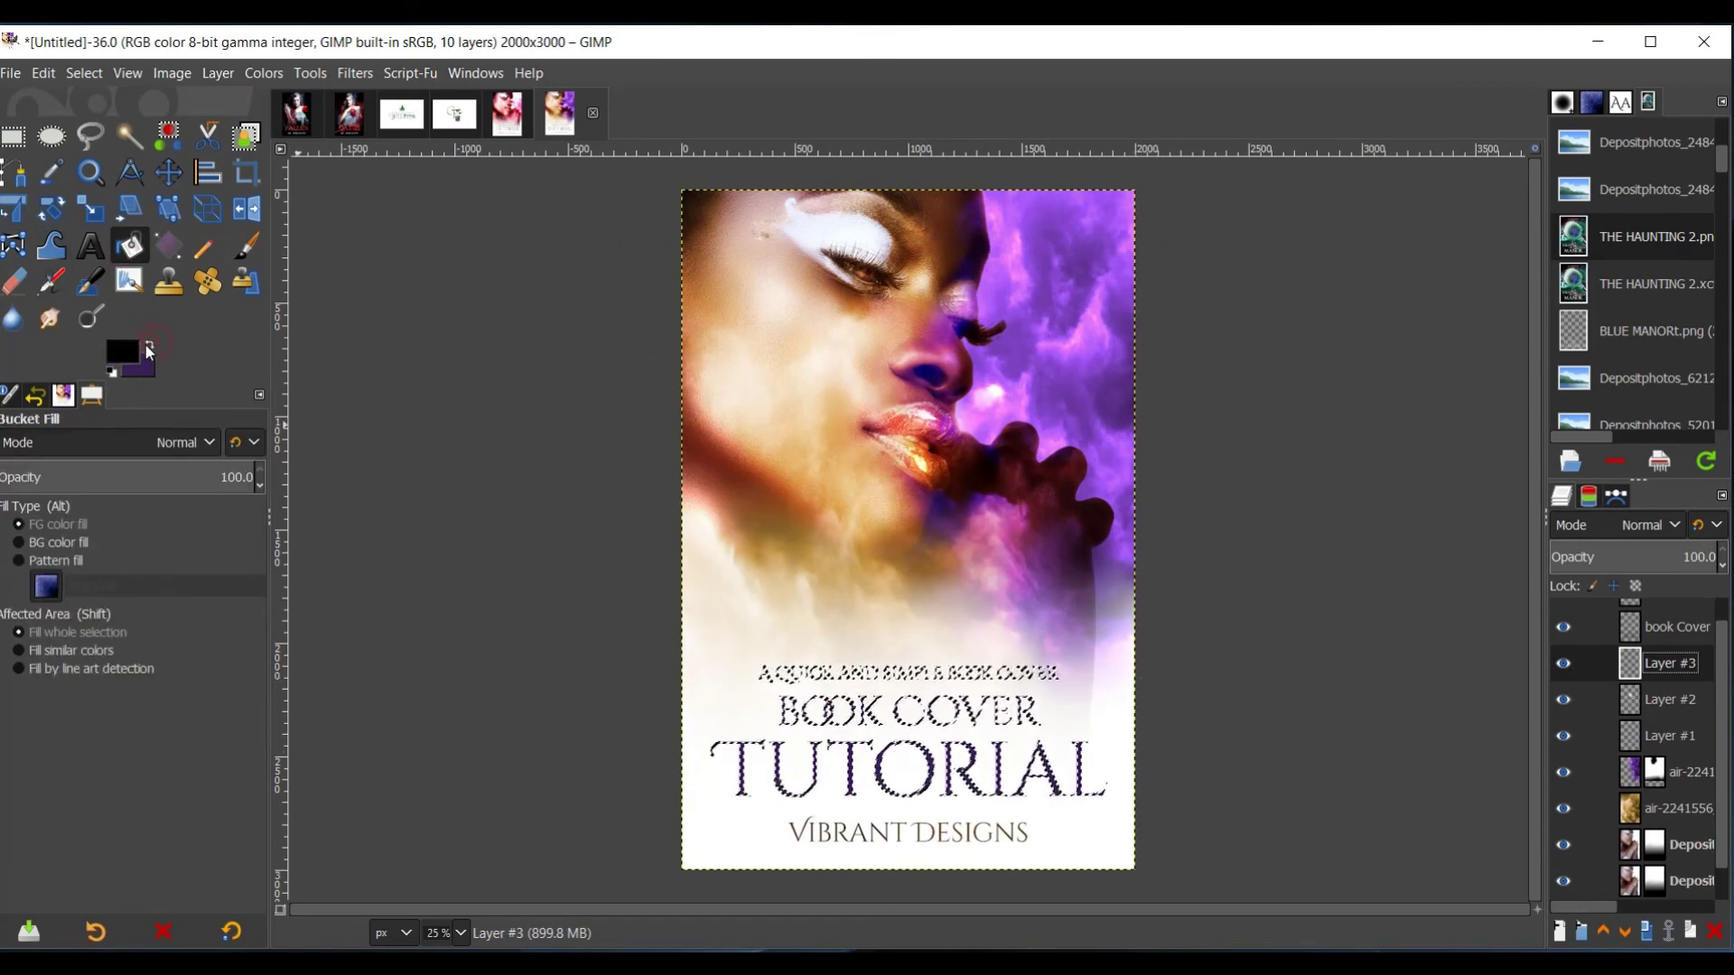
{"action": "left_click", "coordinate": [90, 78]}
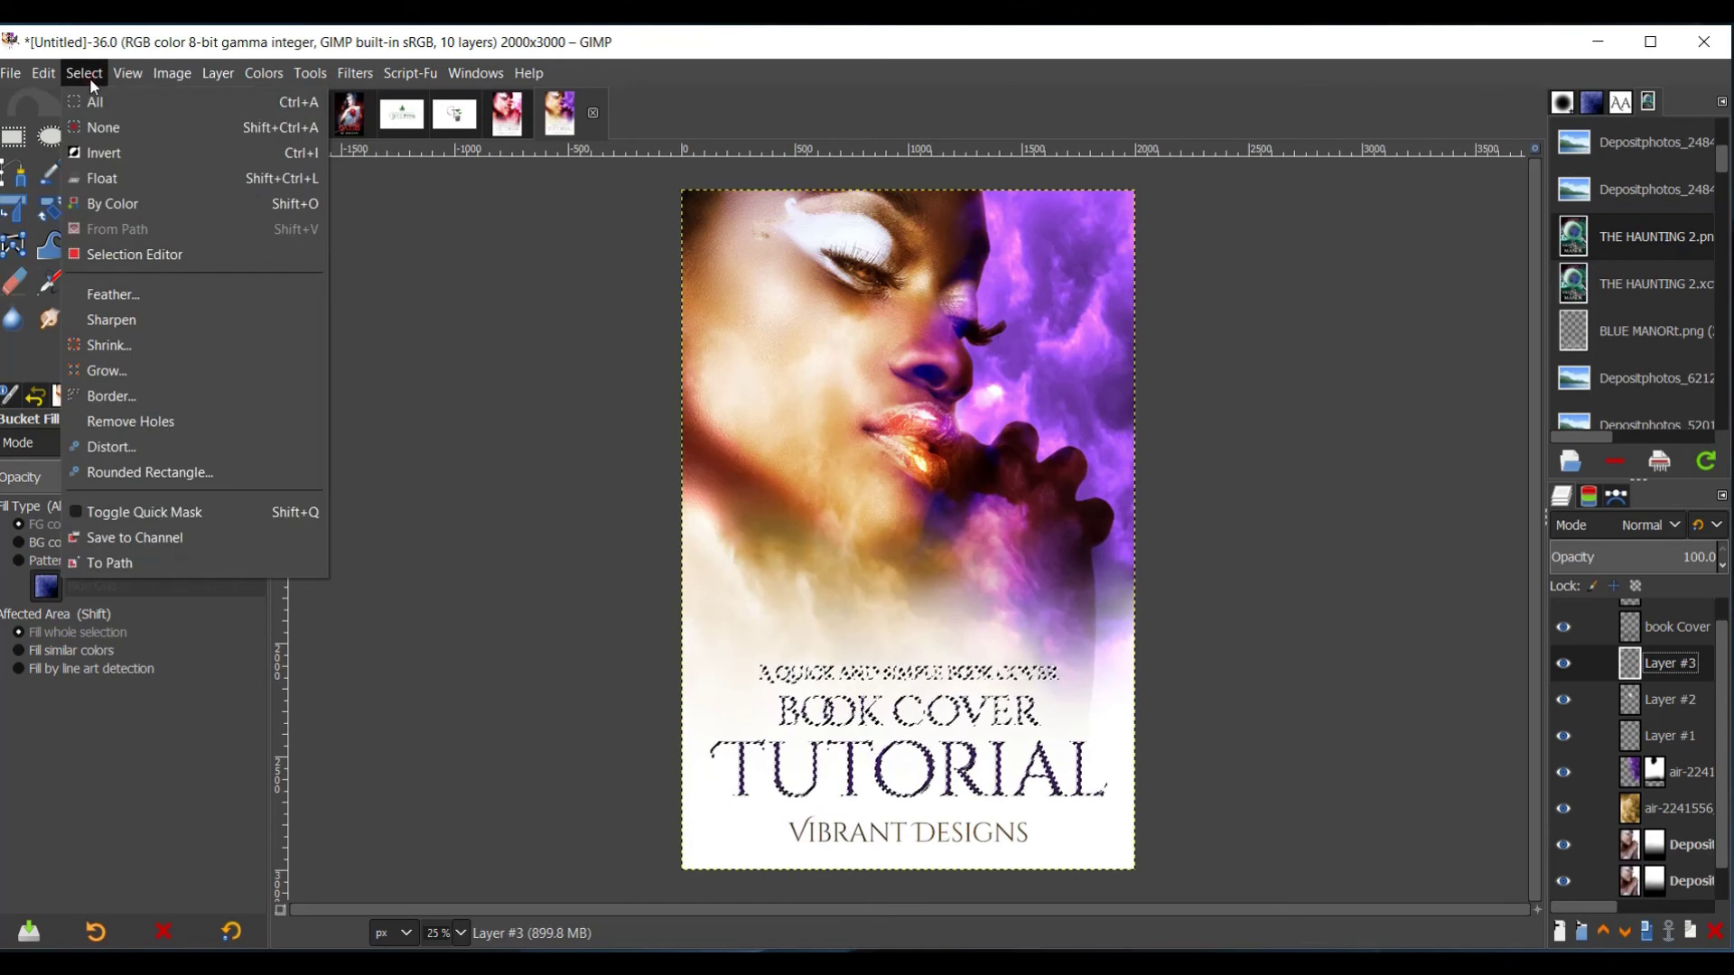
{"action": "left_click", "coordinate": [104, 371]}
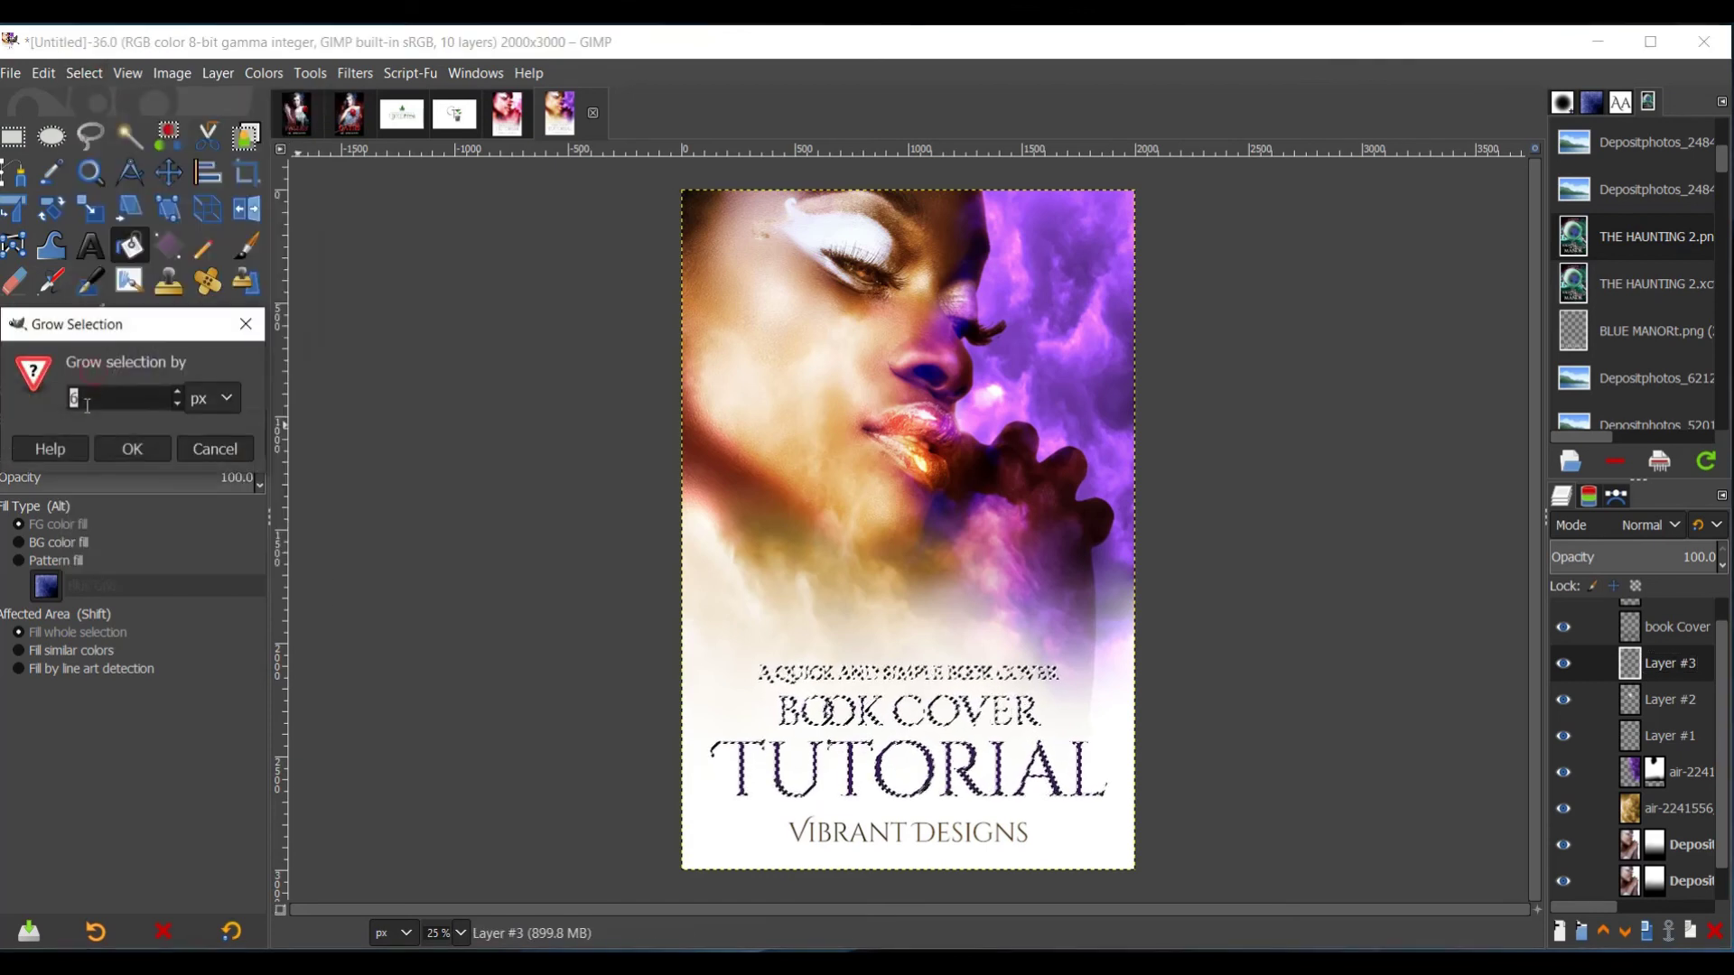
{"action": "left_click", "coordinate": [131, 449]}
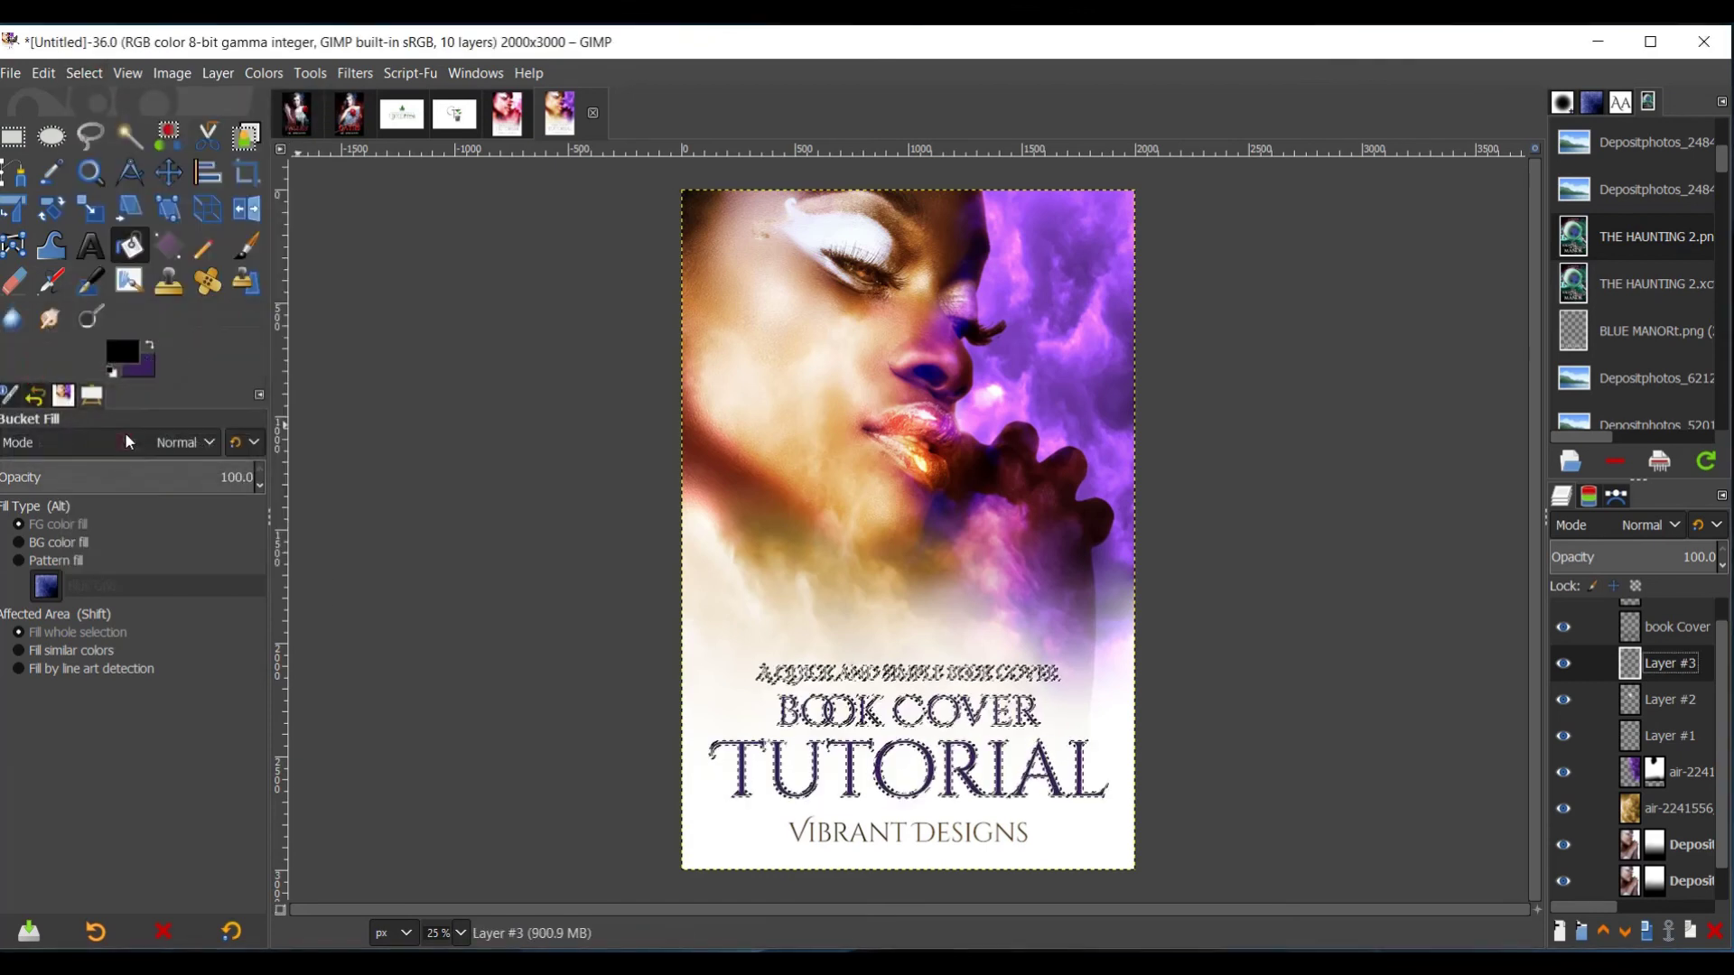
{"action": "left_click", "coordinate": [111, 370]}
{"action": "left_click", "coordinate": [149, 351]}
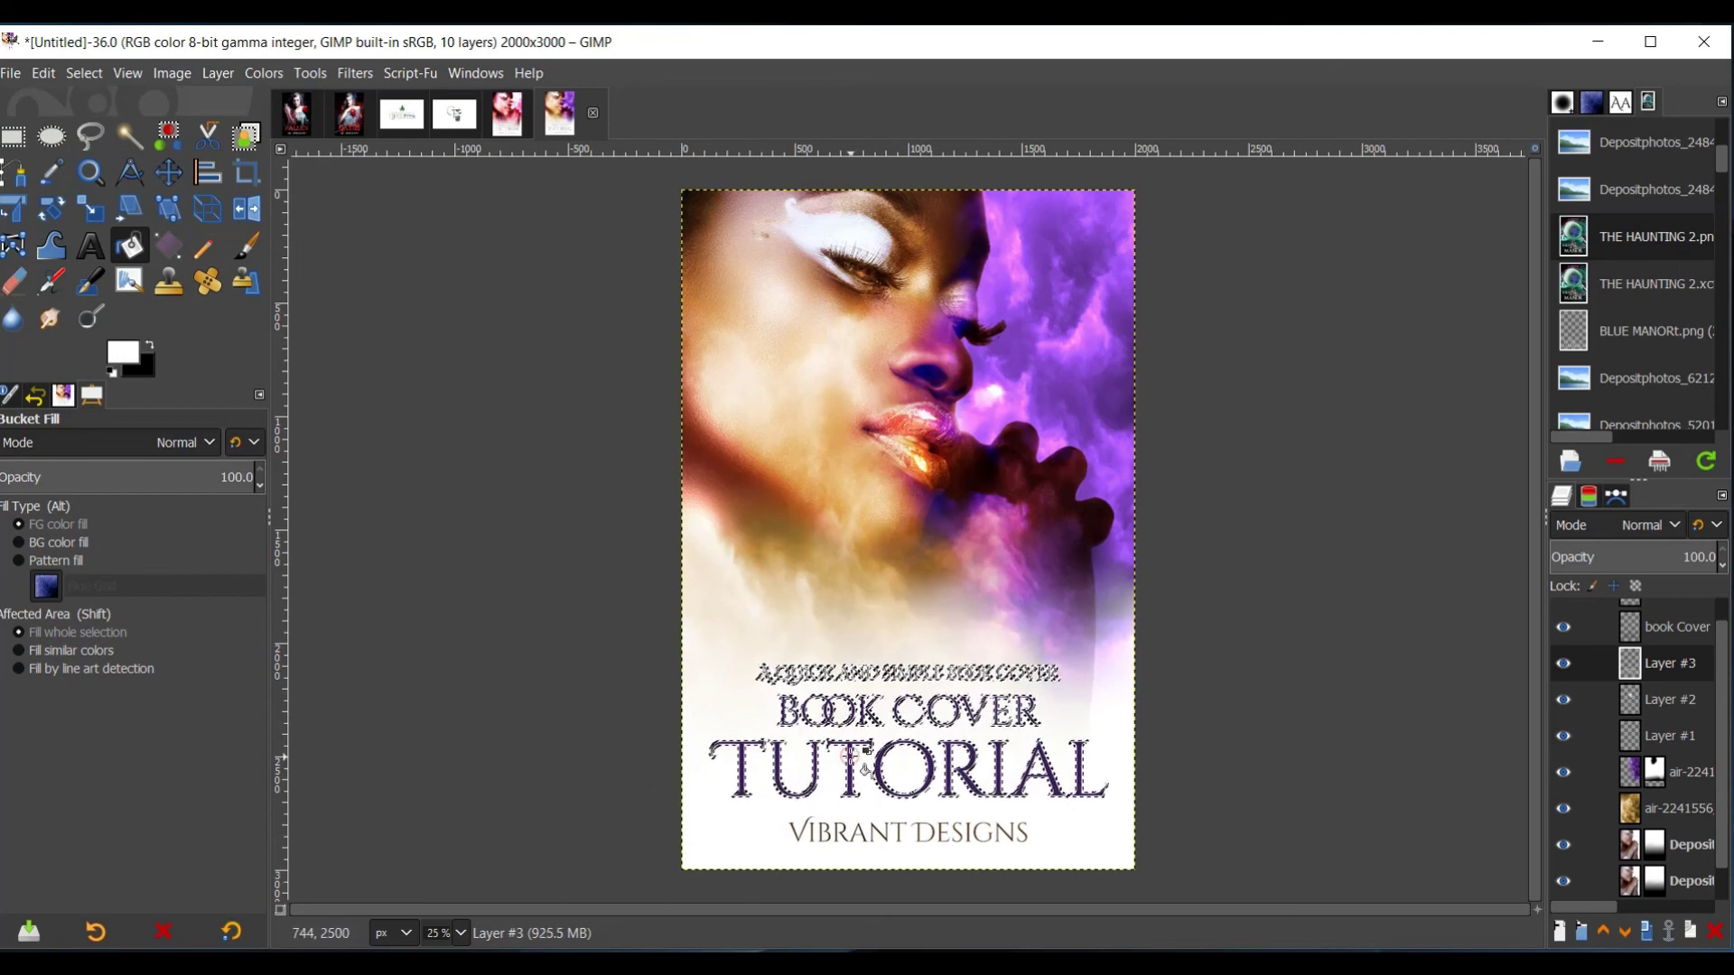
{"action": "left_click", "coordinate": [84, 73]}
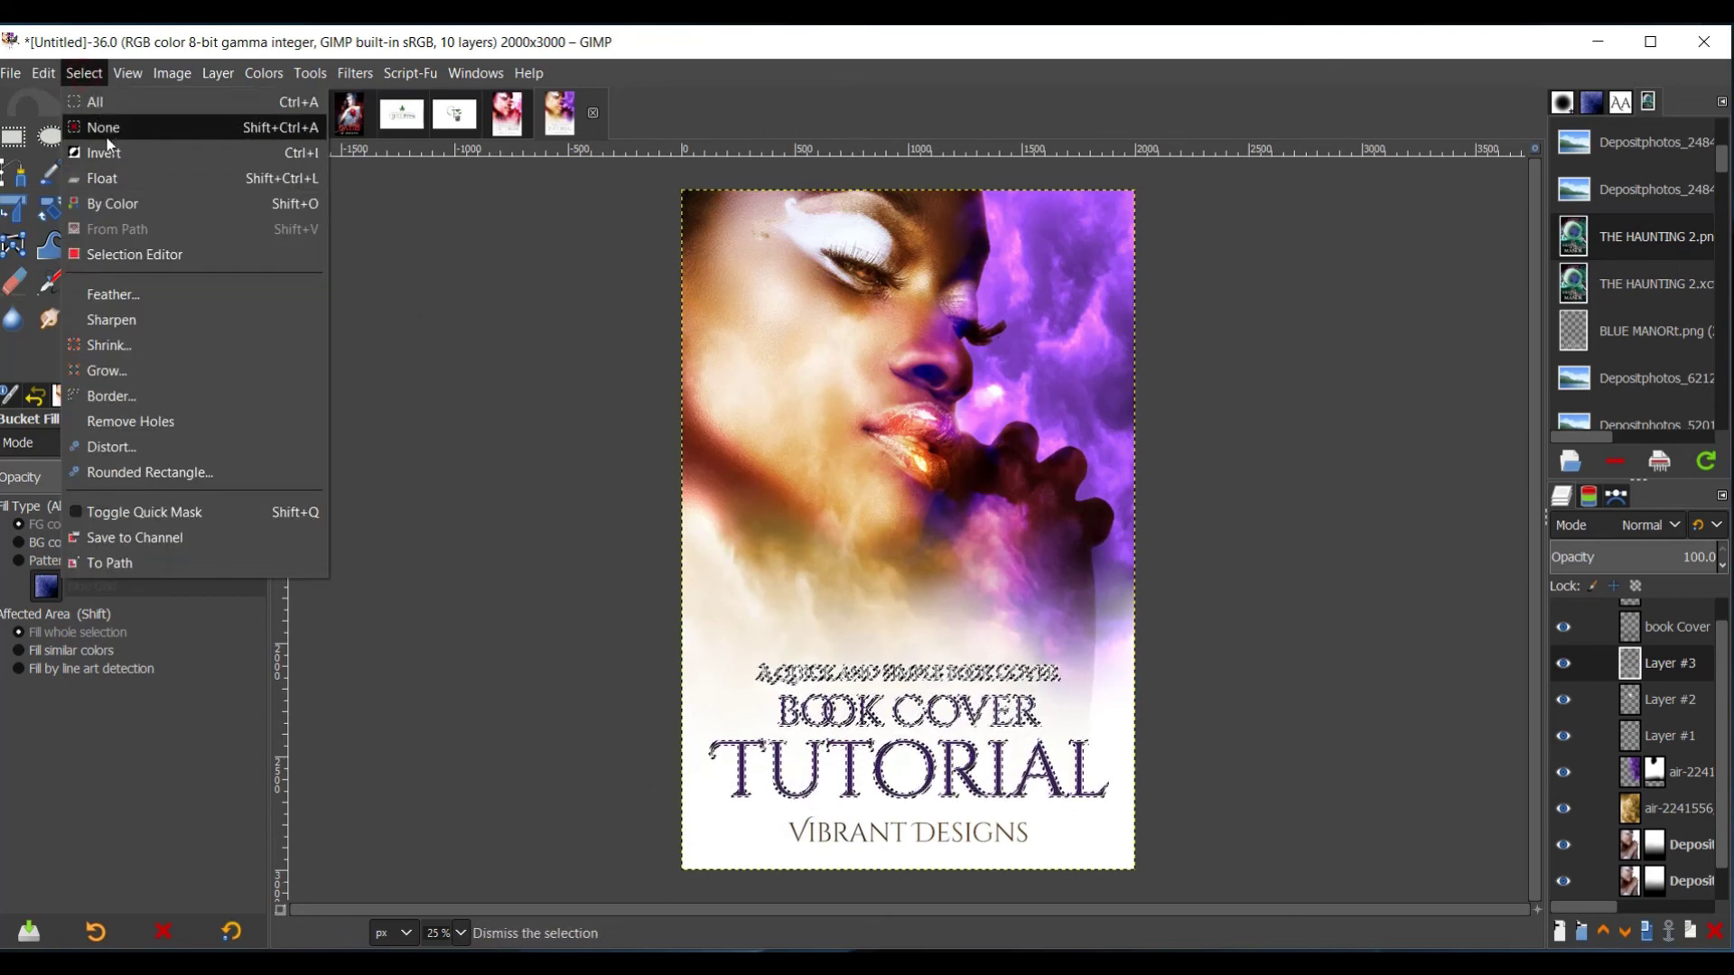
- Deselect and apply a 27.10 Gaussian Blur to Layer #3, then toggle it to compare
{"action": "left_click", "coordinate": [105, 127]}
{"action": "left_click", "coordinate": [355, 74]}
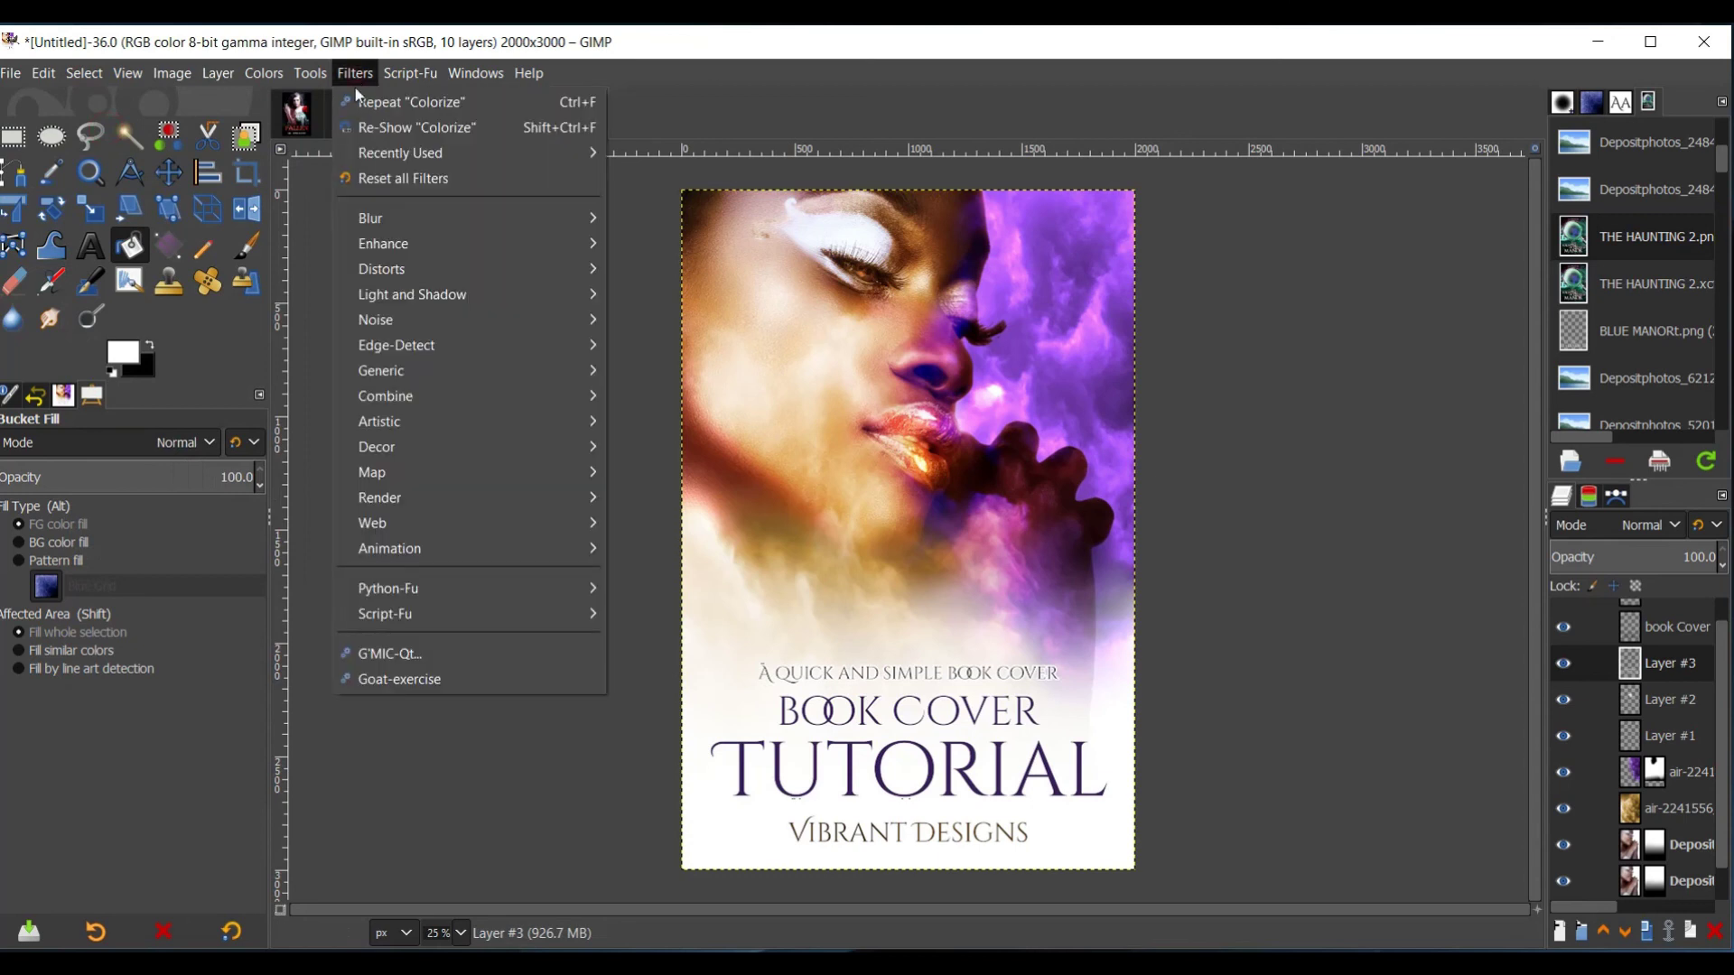
{"action": "mouse_move", "coordinate": [407, 217]}
{"action": "left_click", "coordinate": [682, 217]}
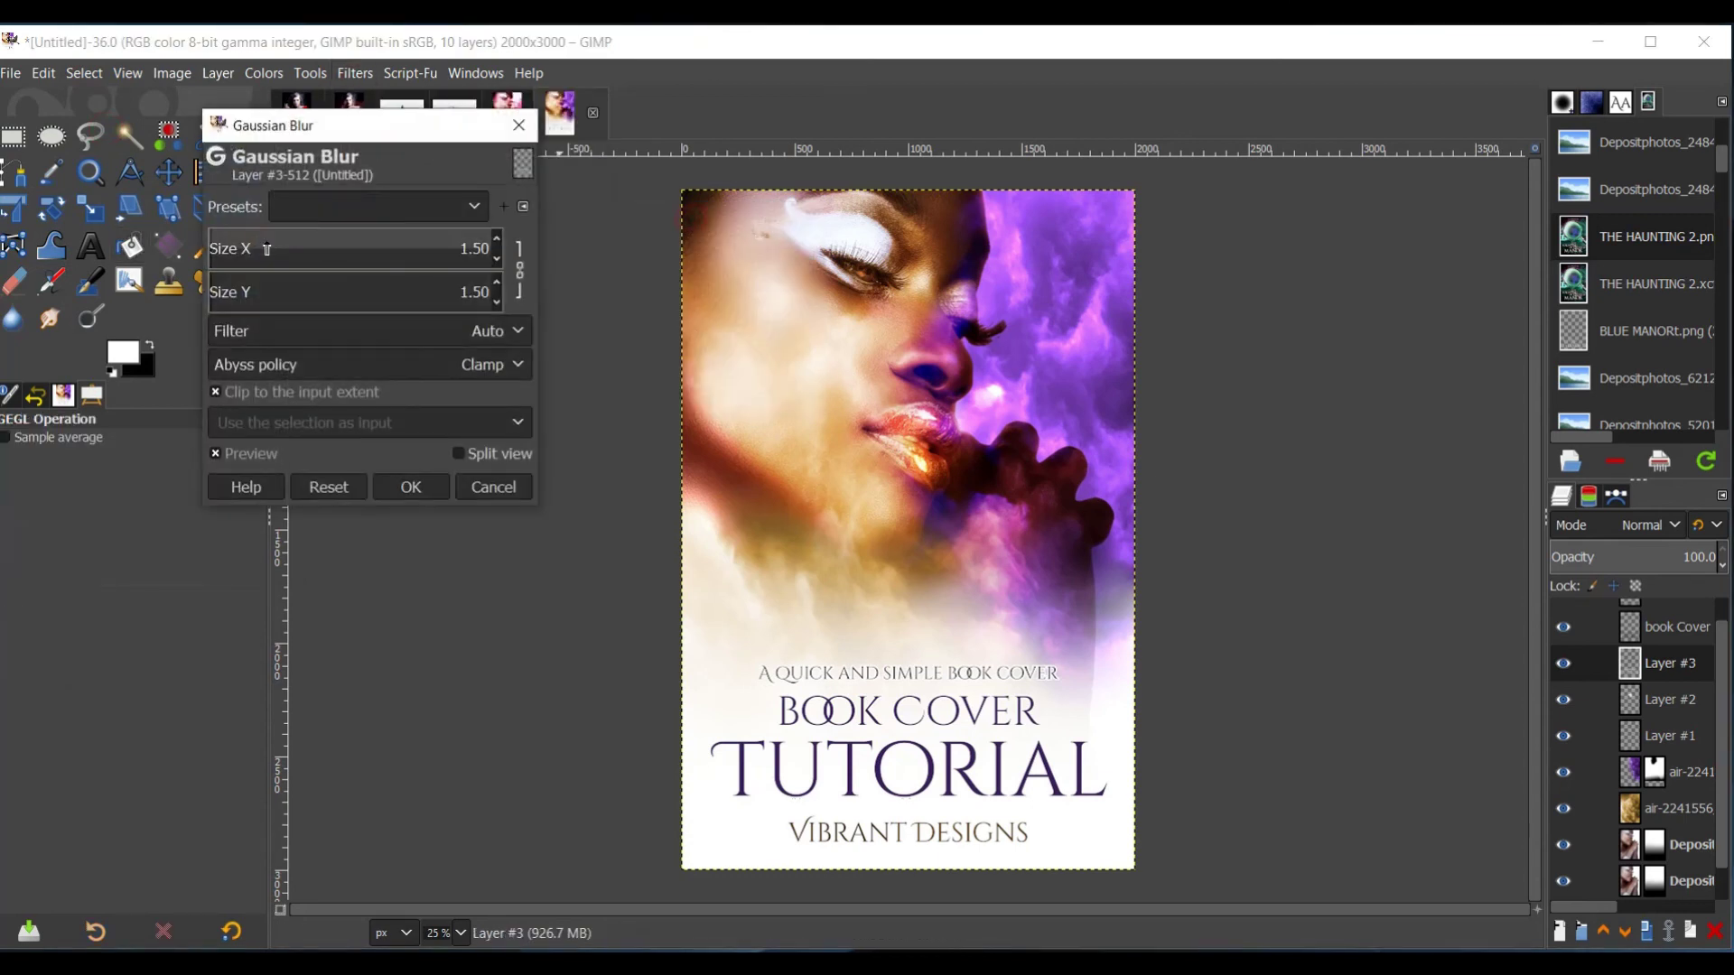
{"action": "left_click", "coordinate": [267, 249]}
{"action": "mouse_move", "coordinate": [267, 249]}
{"action": "left_mouse_down"}
{"action": "mouse_move", "coordinate": [301, 255]}
{"action": "mouse_move", "coordinate": [283, 255]}
{"action": "left_mouse_up"}
{"action": "left_click", "coordinate": [405, 485]}
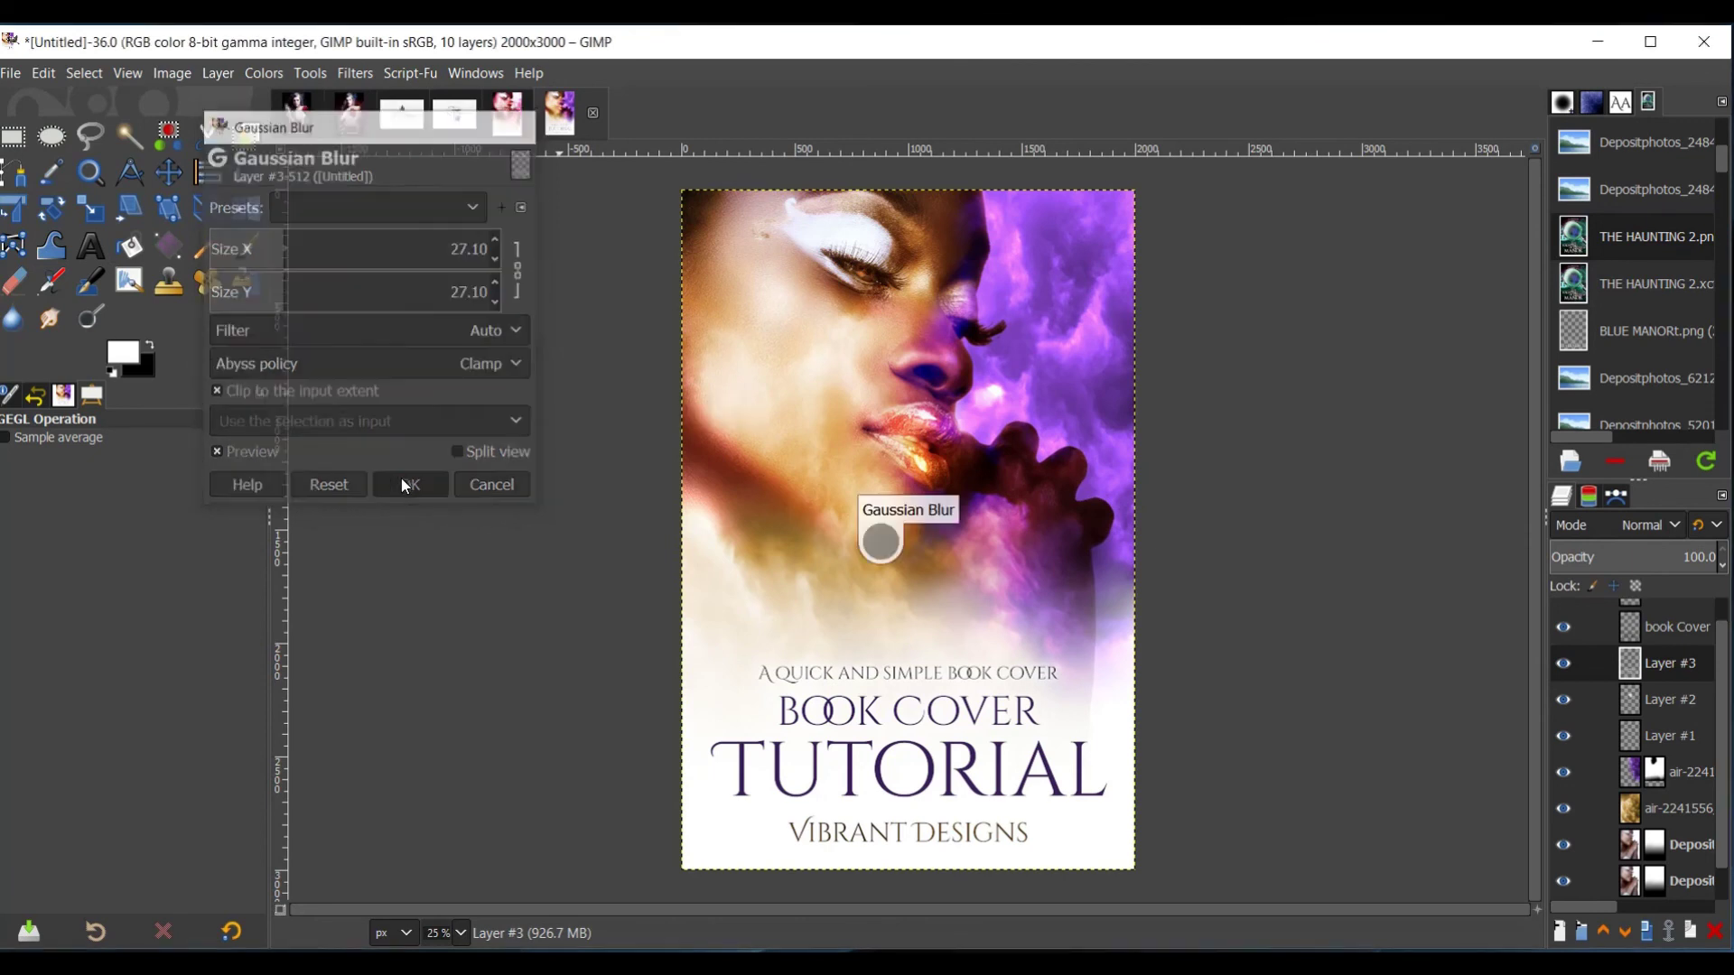
{"action": "left_click", "coordinate": [1565, 665]}
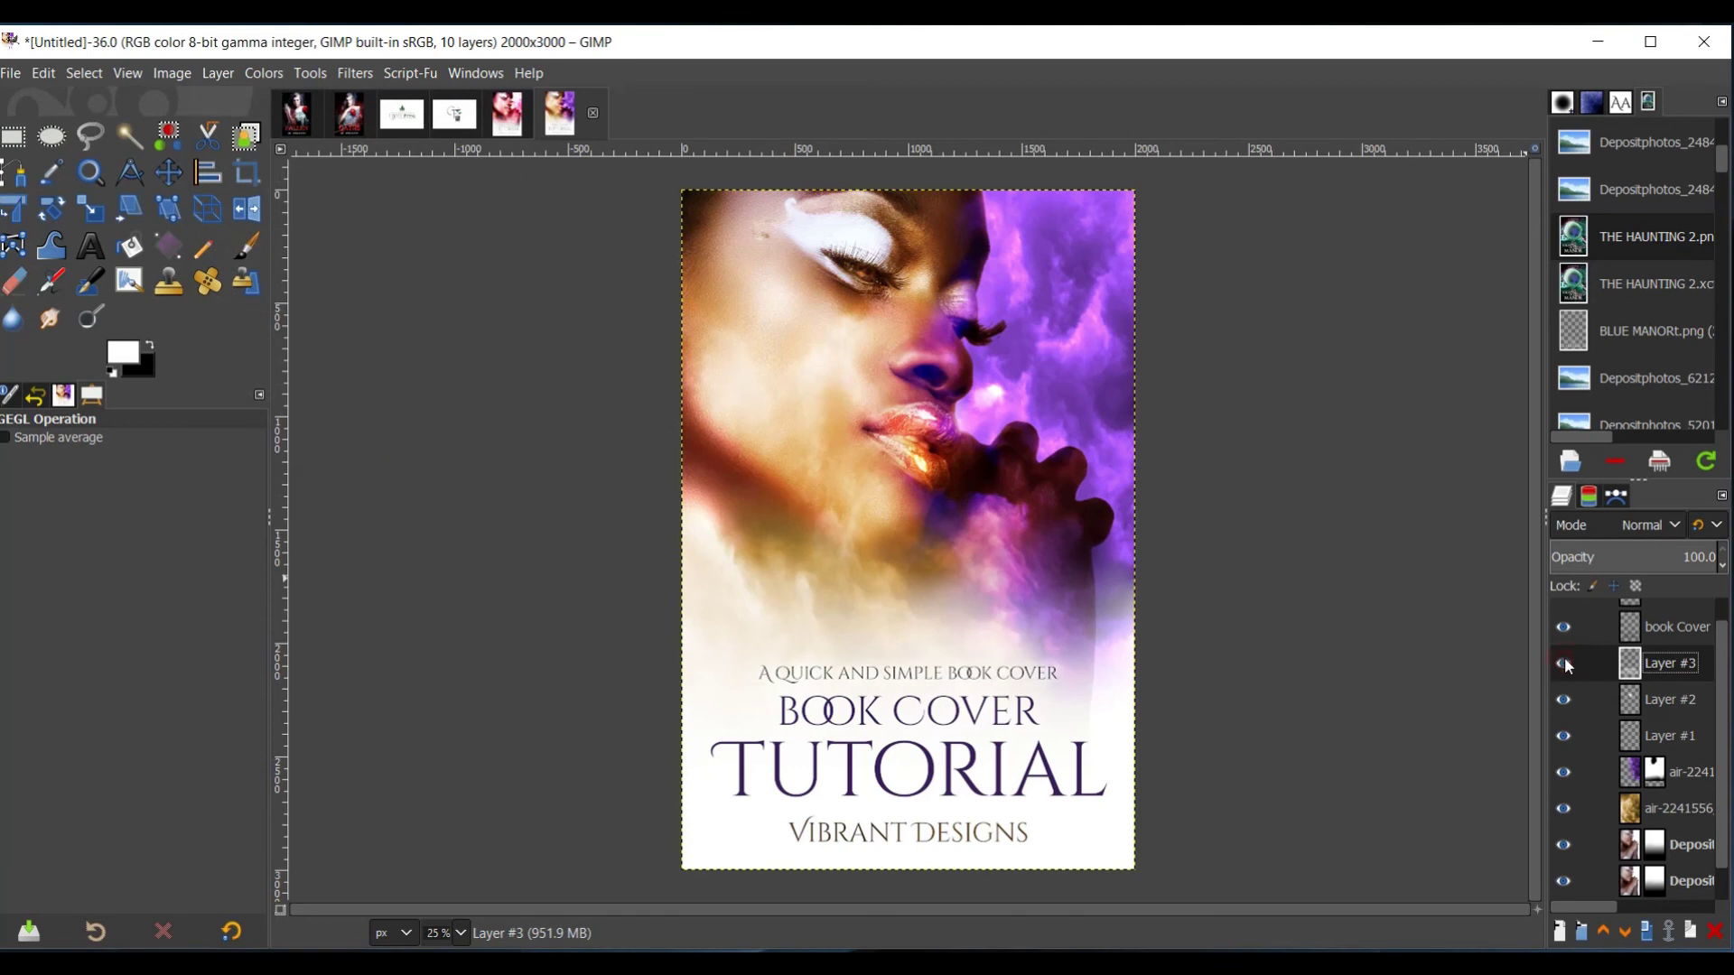
{"action": "left_click", "coordinate": [1564, 665]}
{"action": "left_click", "coordinate": [1642, 883]}
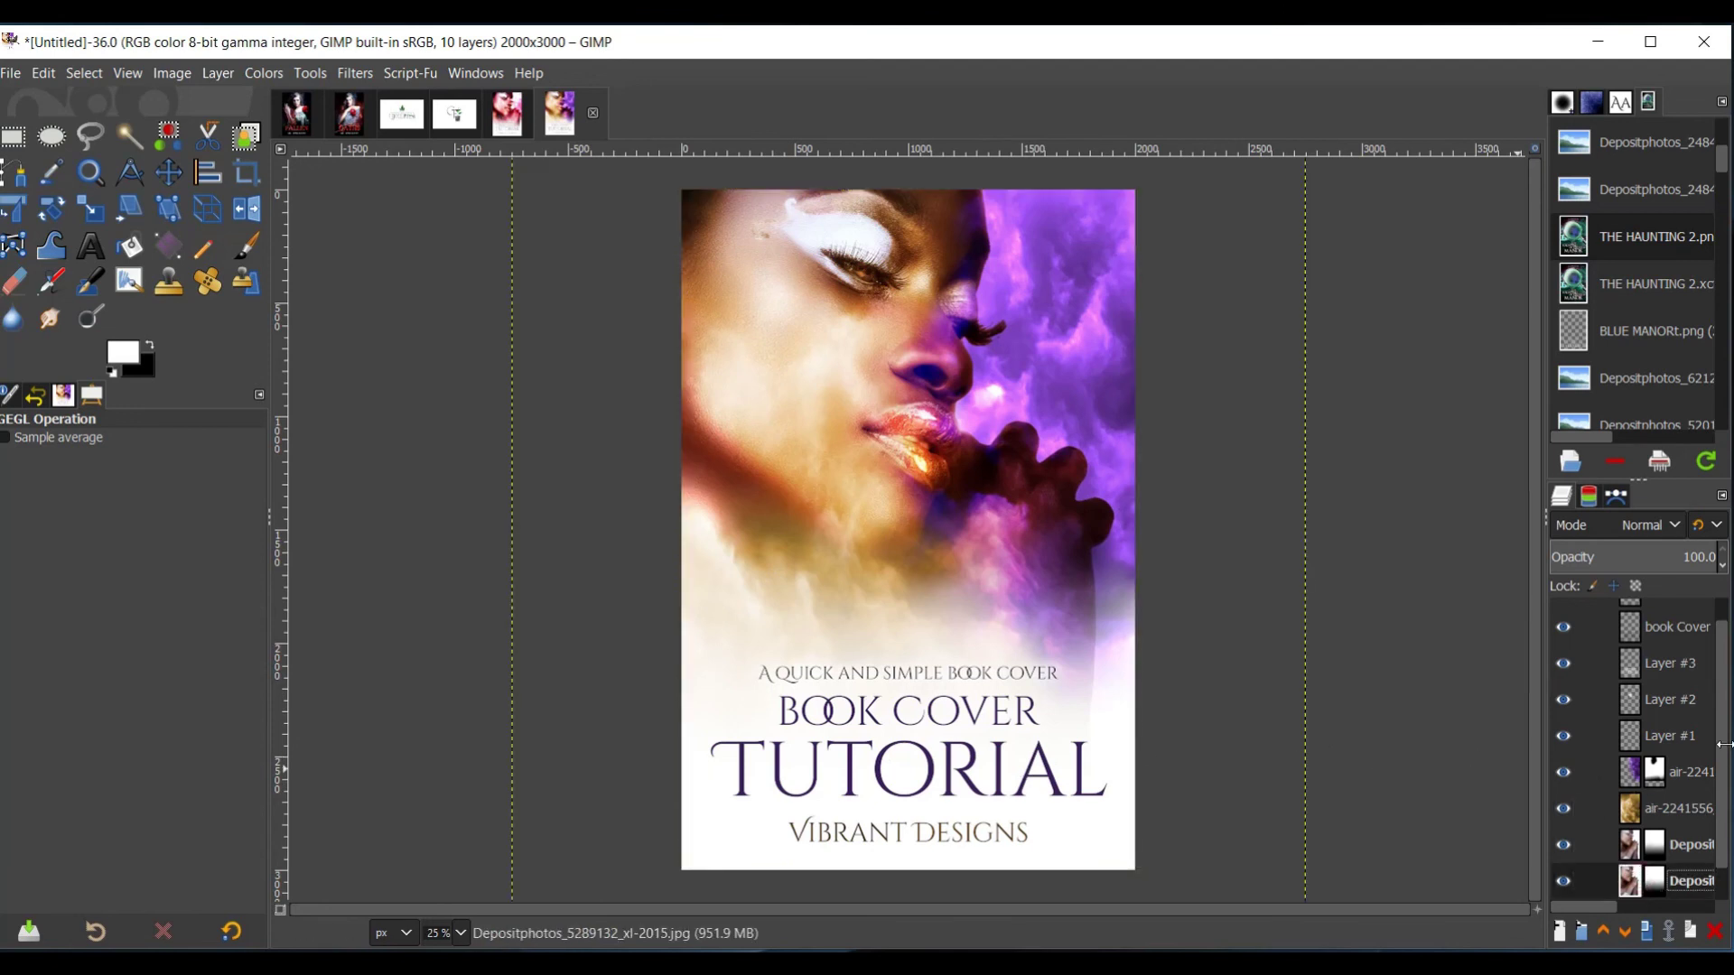
{"action": "scroll", "coordinate": [1674, 707], "scroll_direction": "up", "scroll_amount": 2}
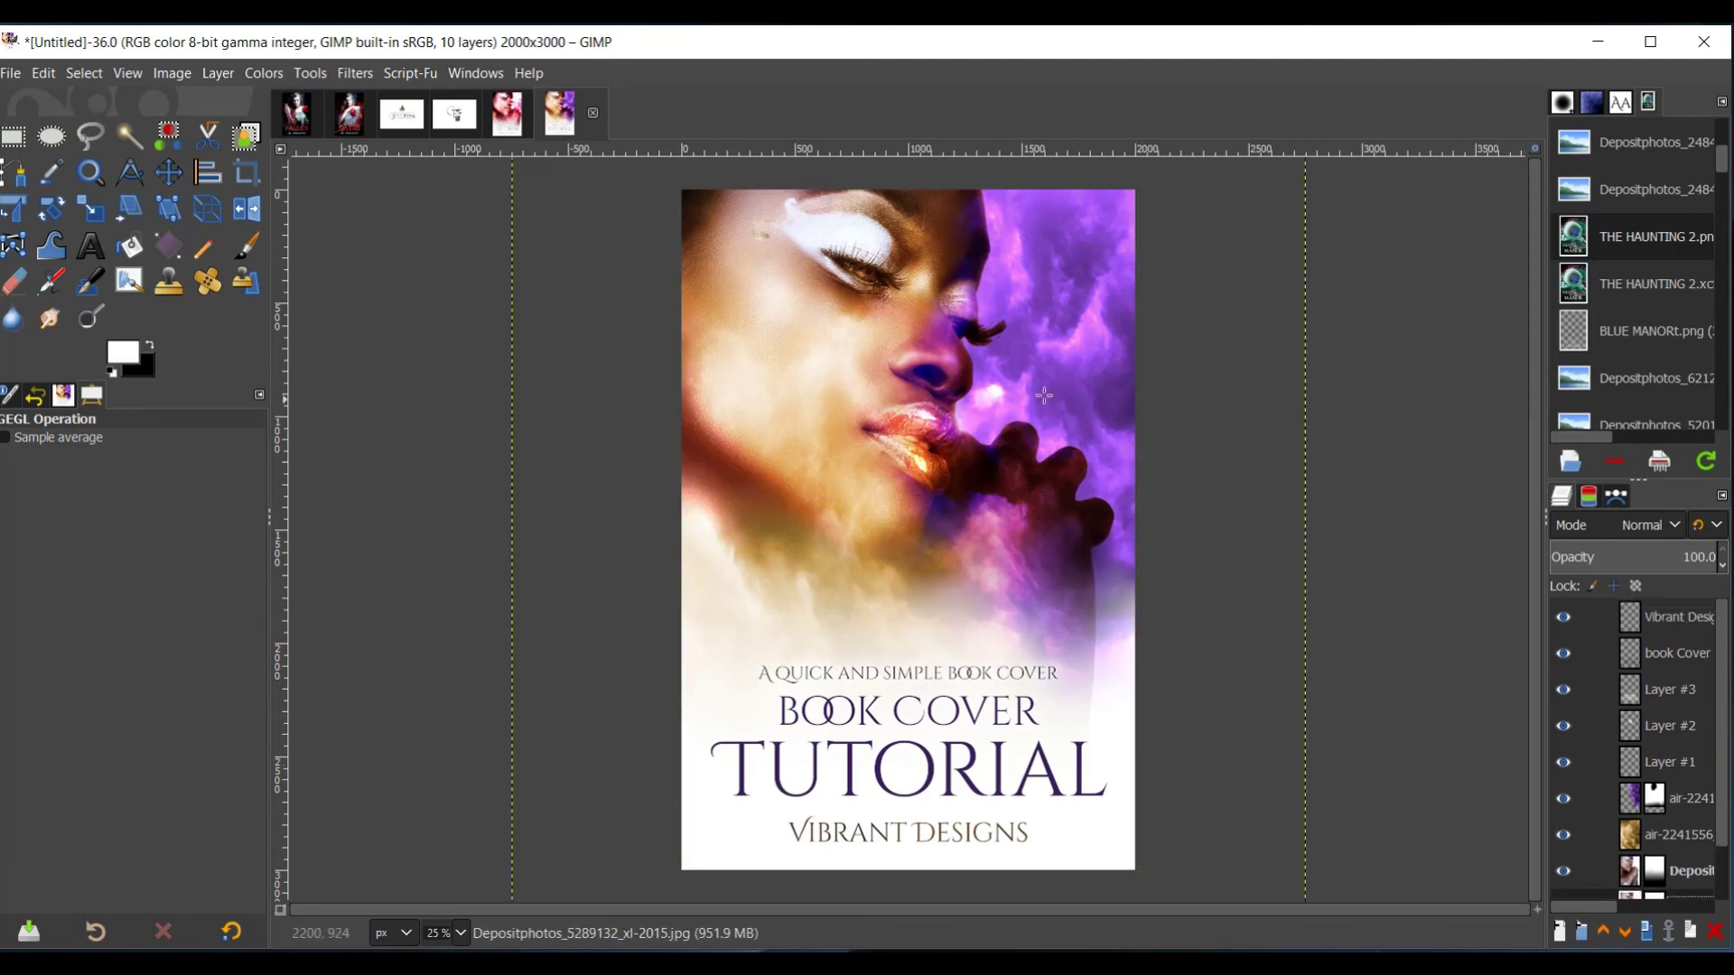
{"action": "left_click", "coordinate": [507, 113]}
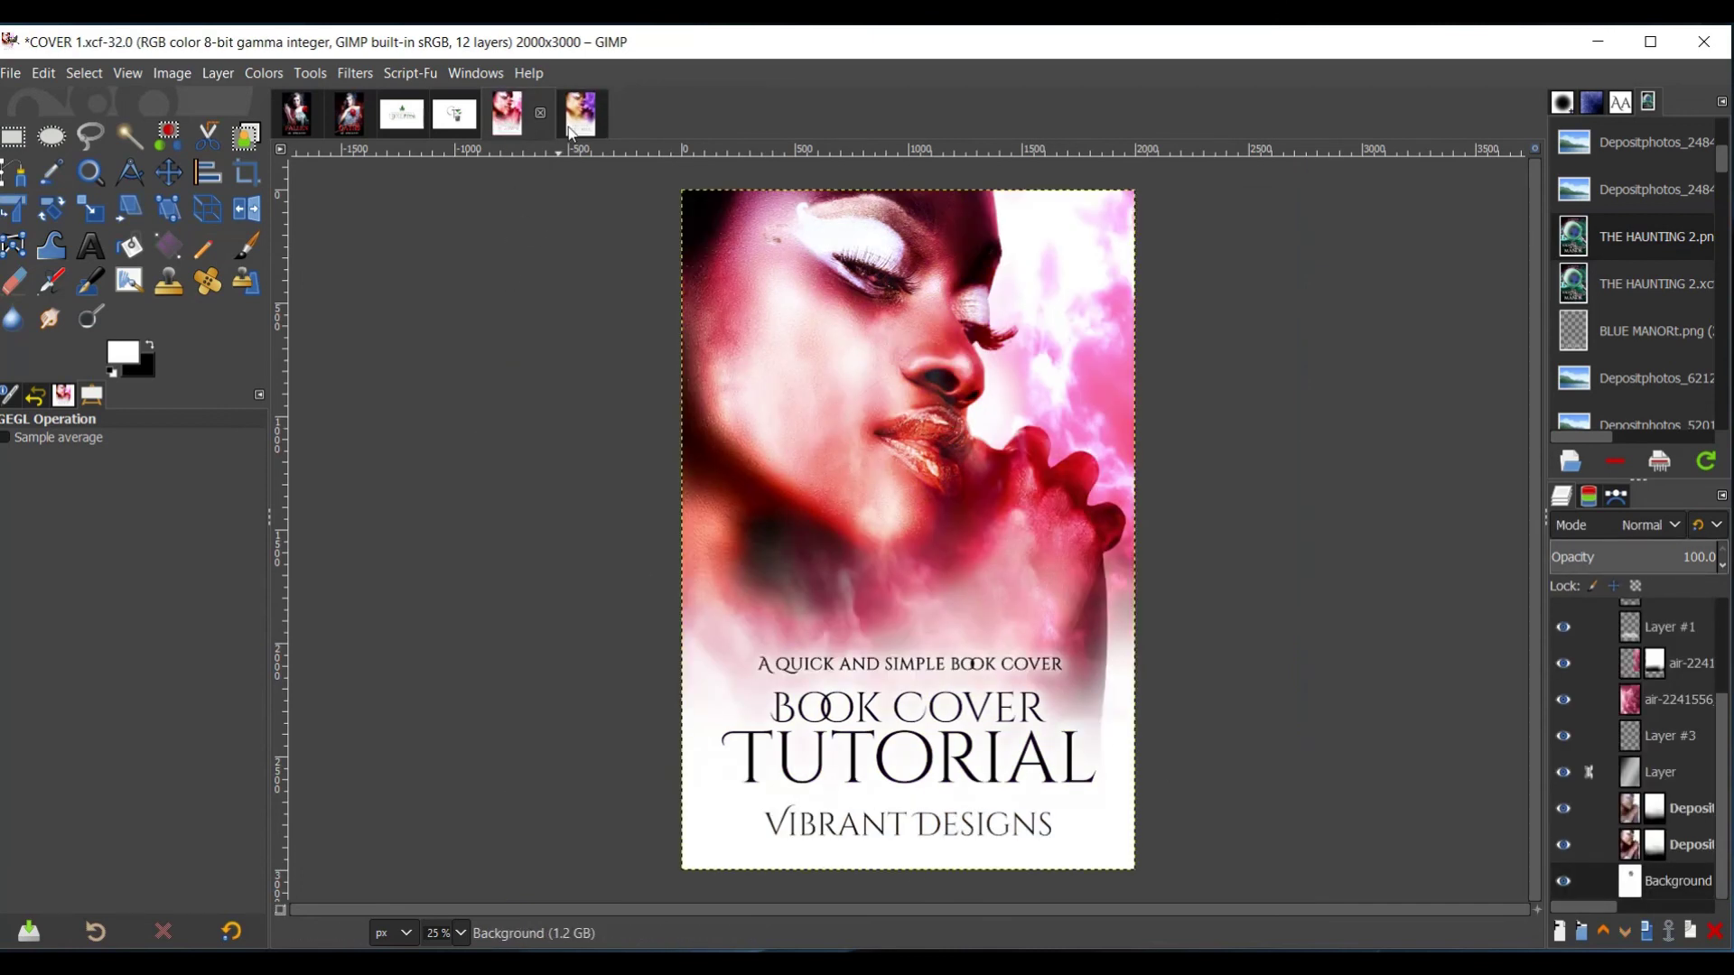
{"action": "left_click", "coordinate": [569, 128]}
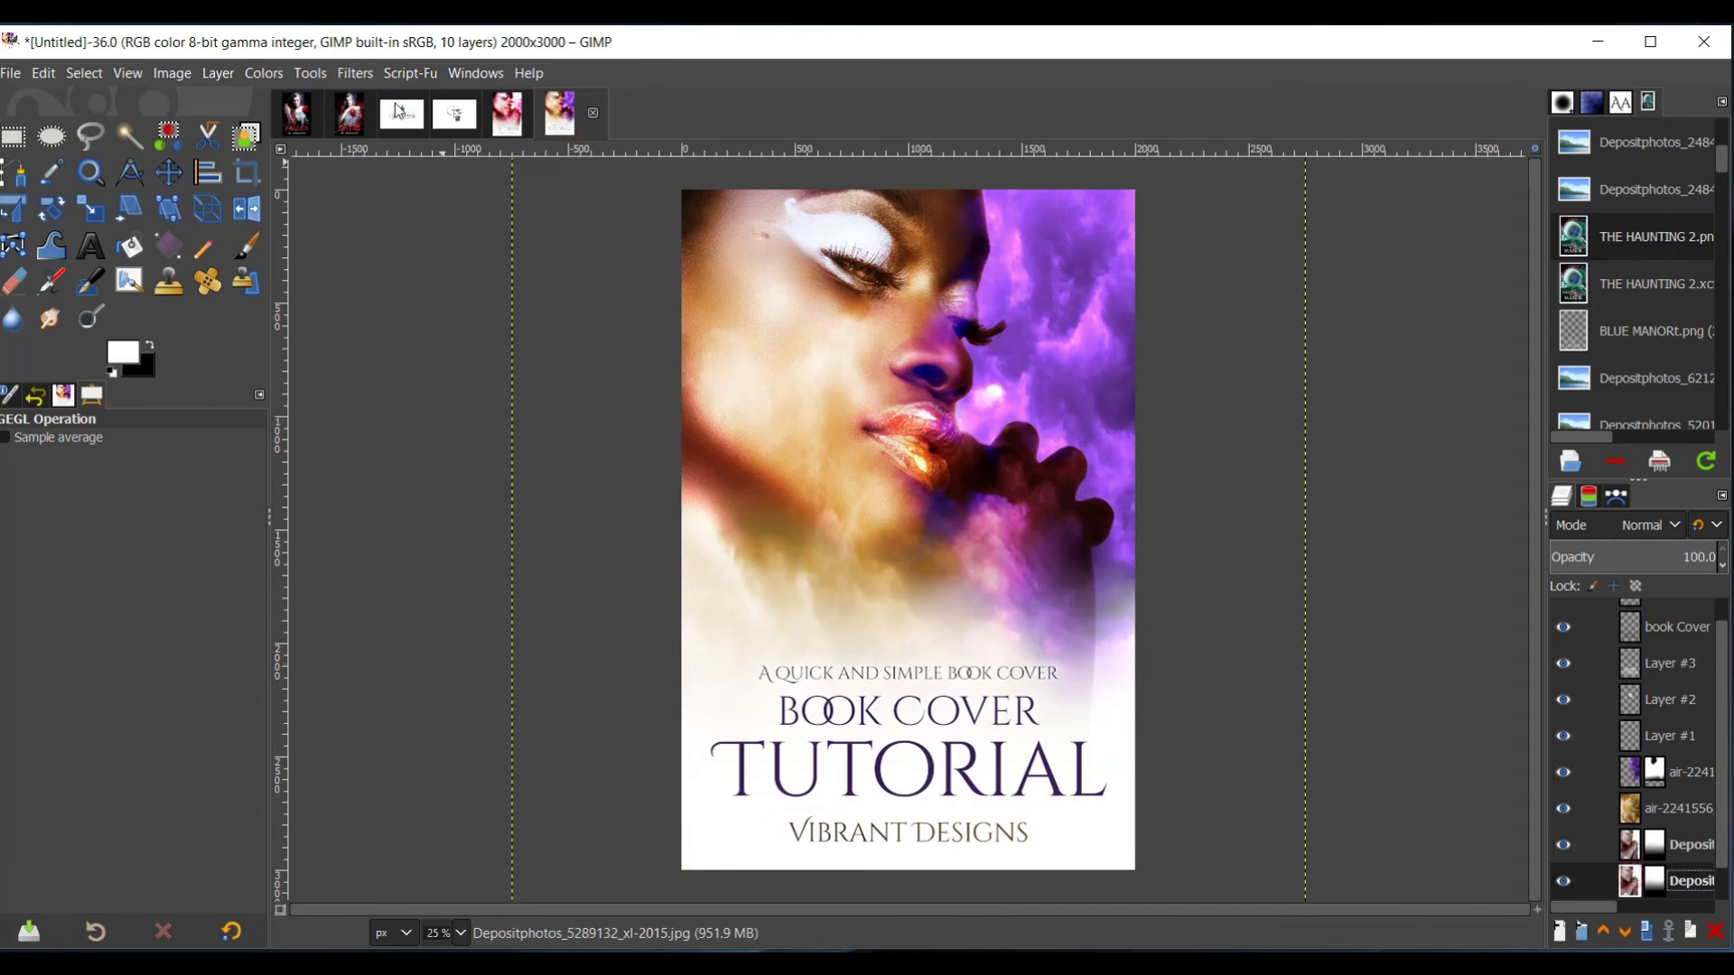
- Raise the model photo's contrast to 18 with Brightness-Contrast
{"action": "left_click", "coordinate": [345, 78]}
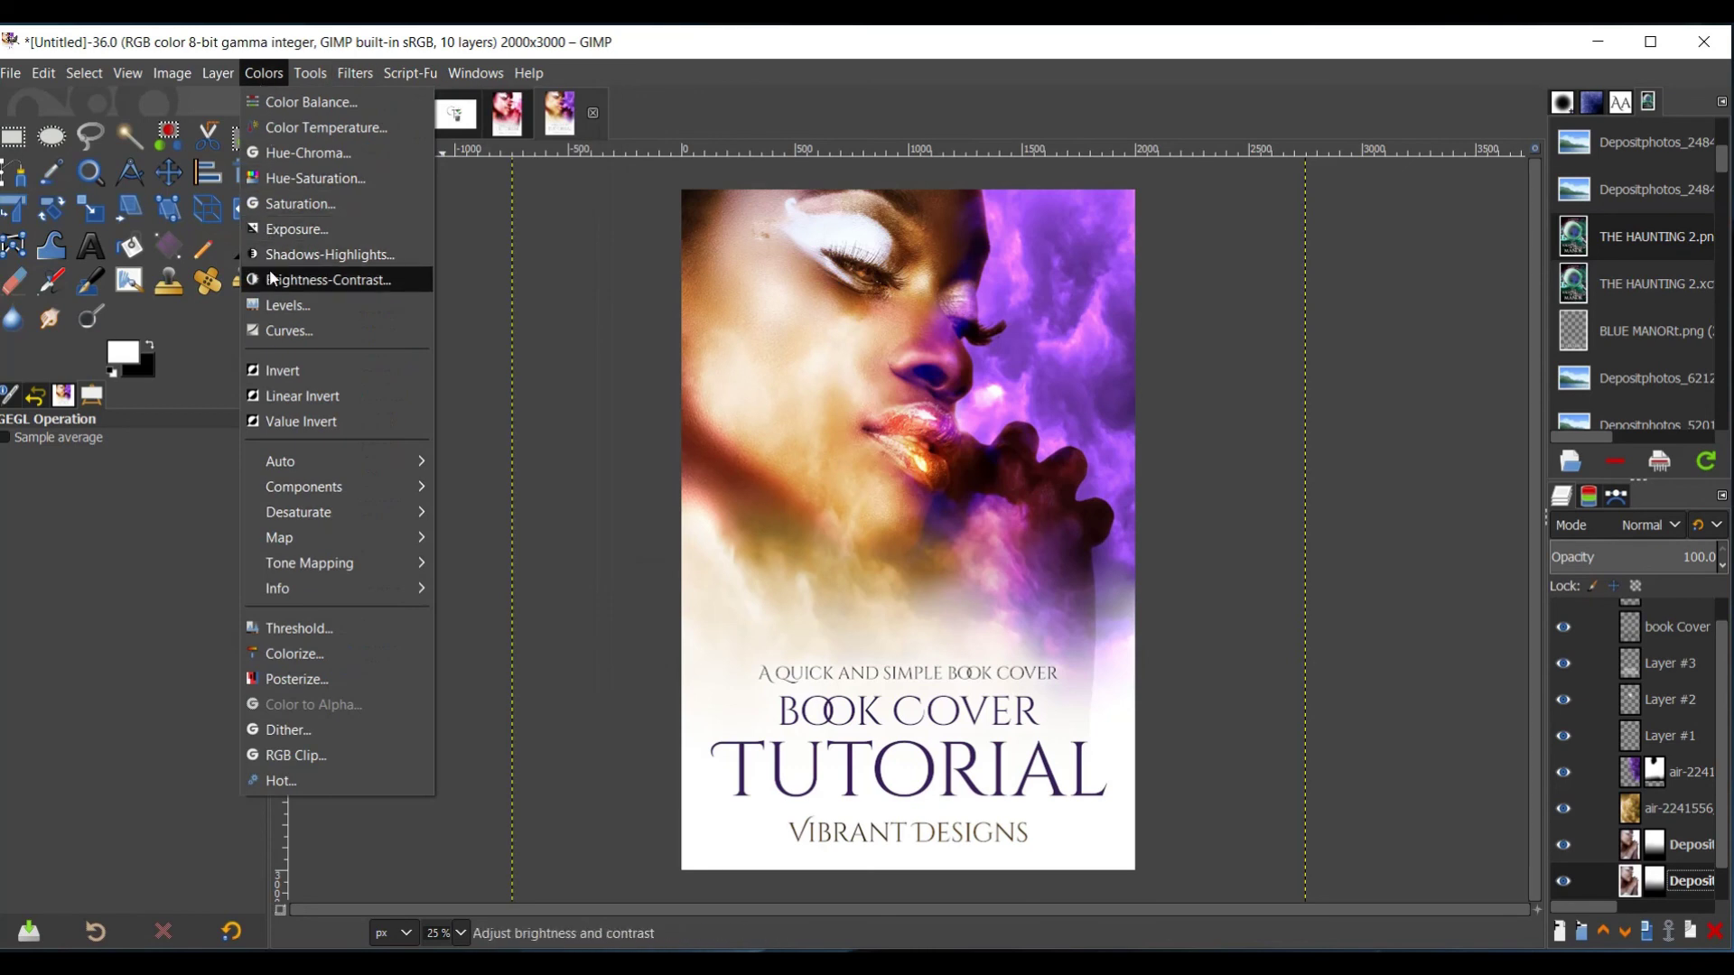
{"action": "left_click", "coordinate": [269, 269]}
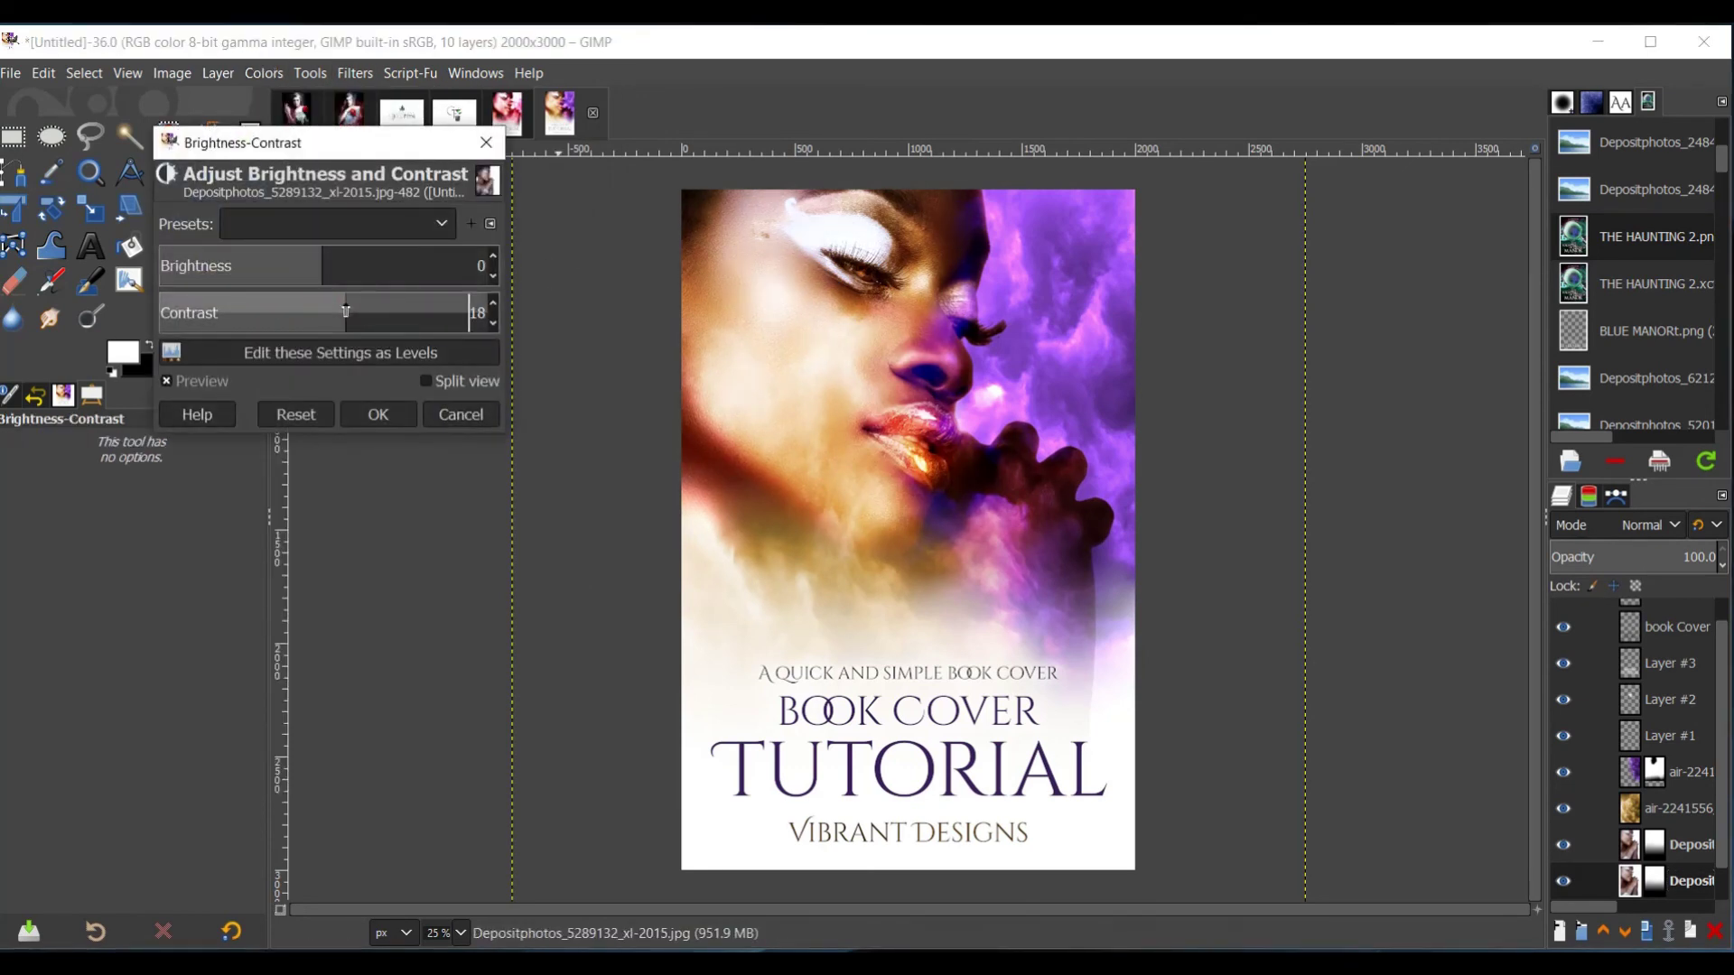
{"action": "key", "text": "Escape"}
- Duplicate the model photo layer
{"action": "left_click", "coordinate": [1632, 808]}
{"action": "left_click", "coordinate": [1631, 736]}
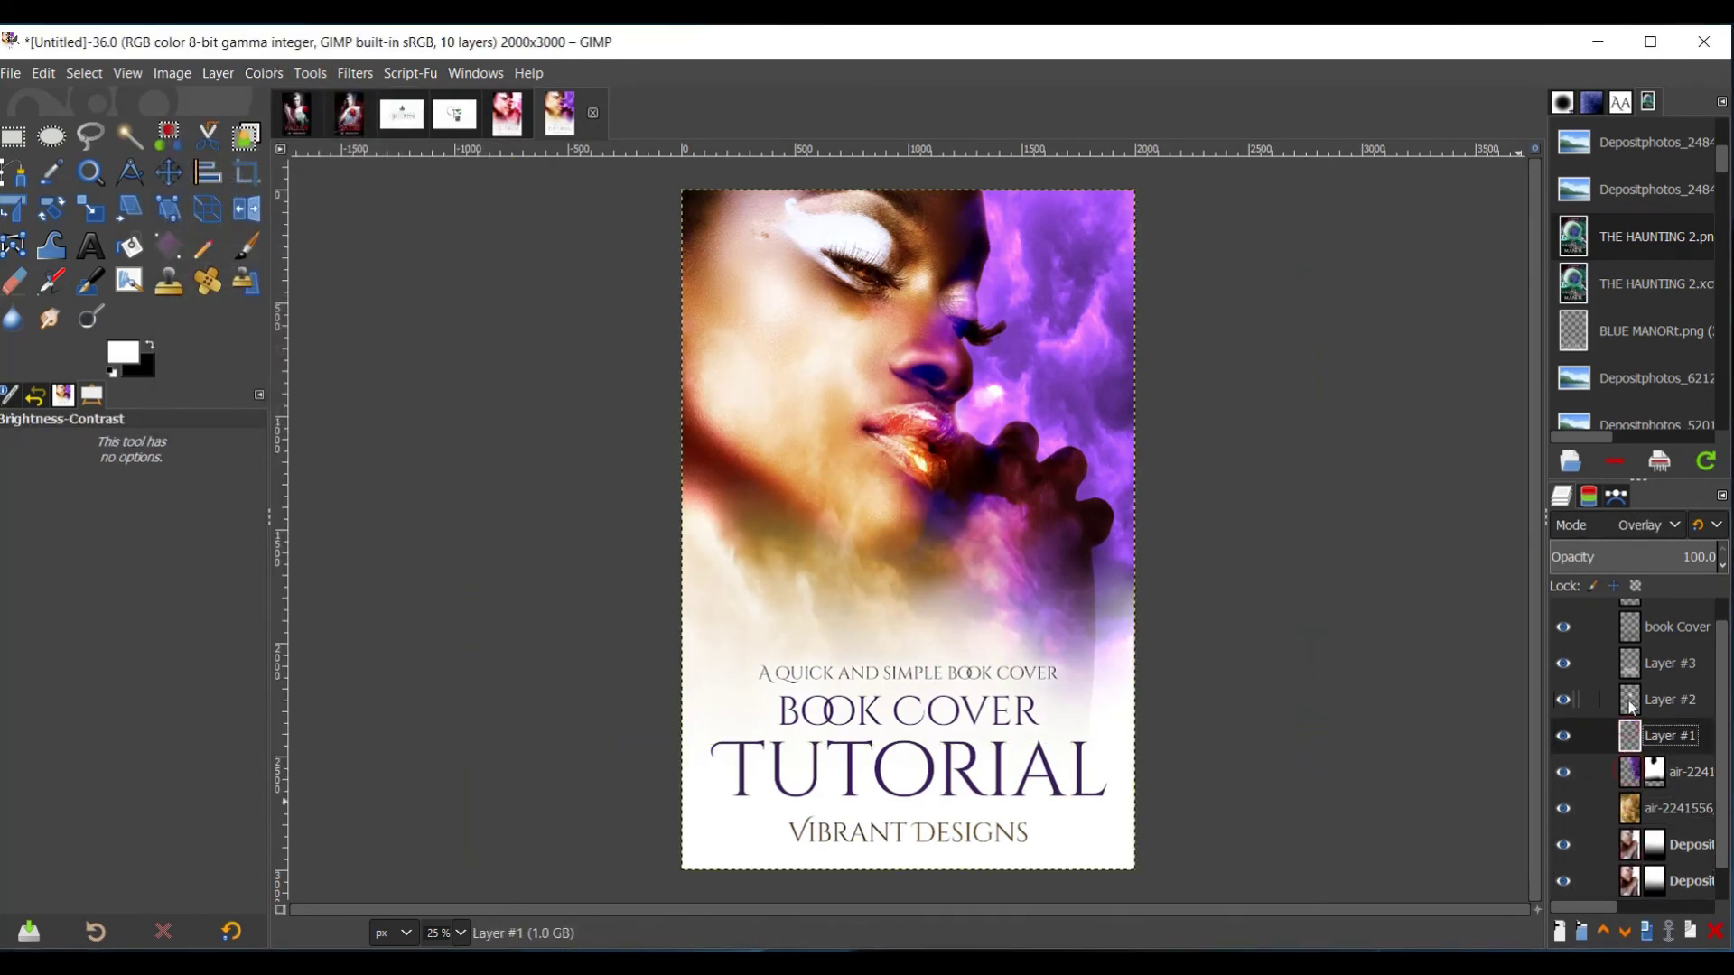
{"action": "left_click", "coordinate": [1637, 874]}
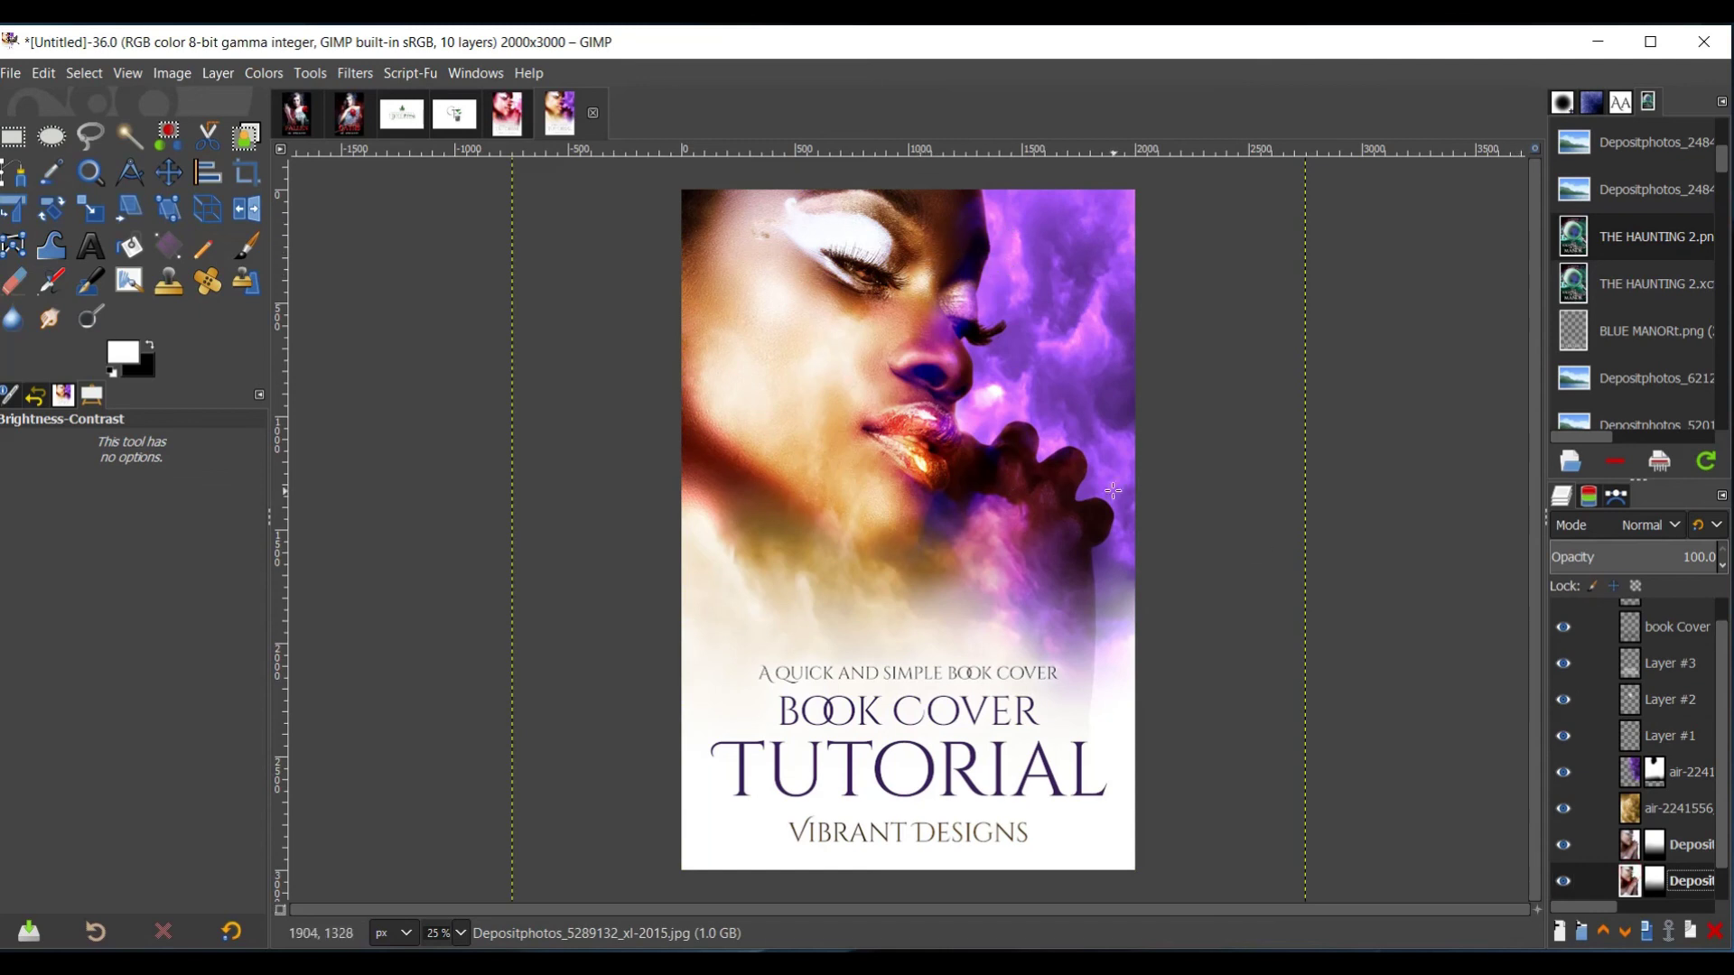
{"action": "key", "text": "shift+ctrl+d"}
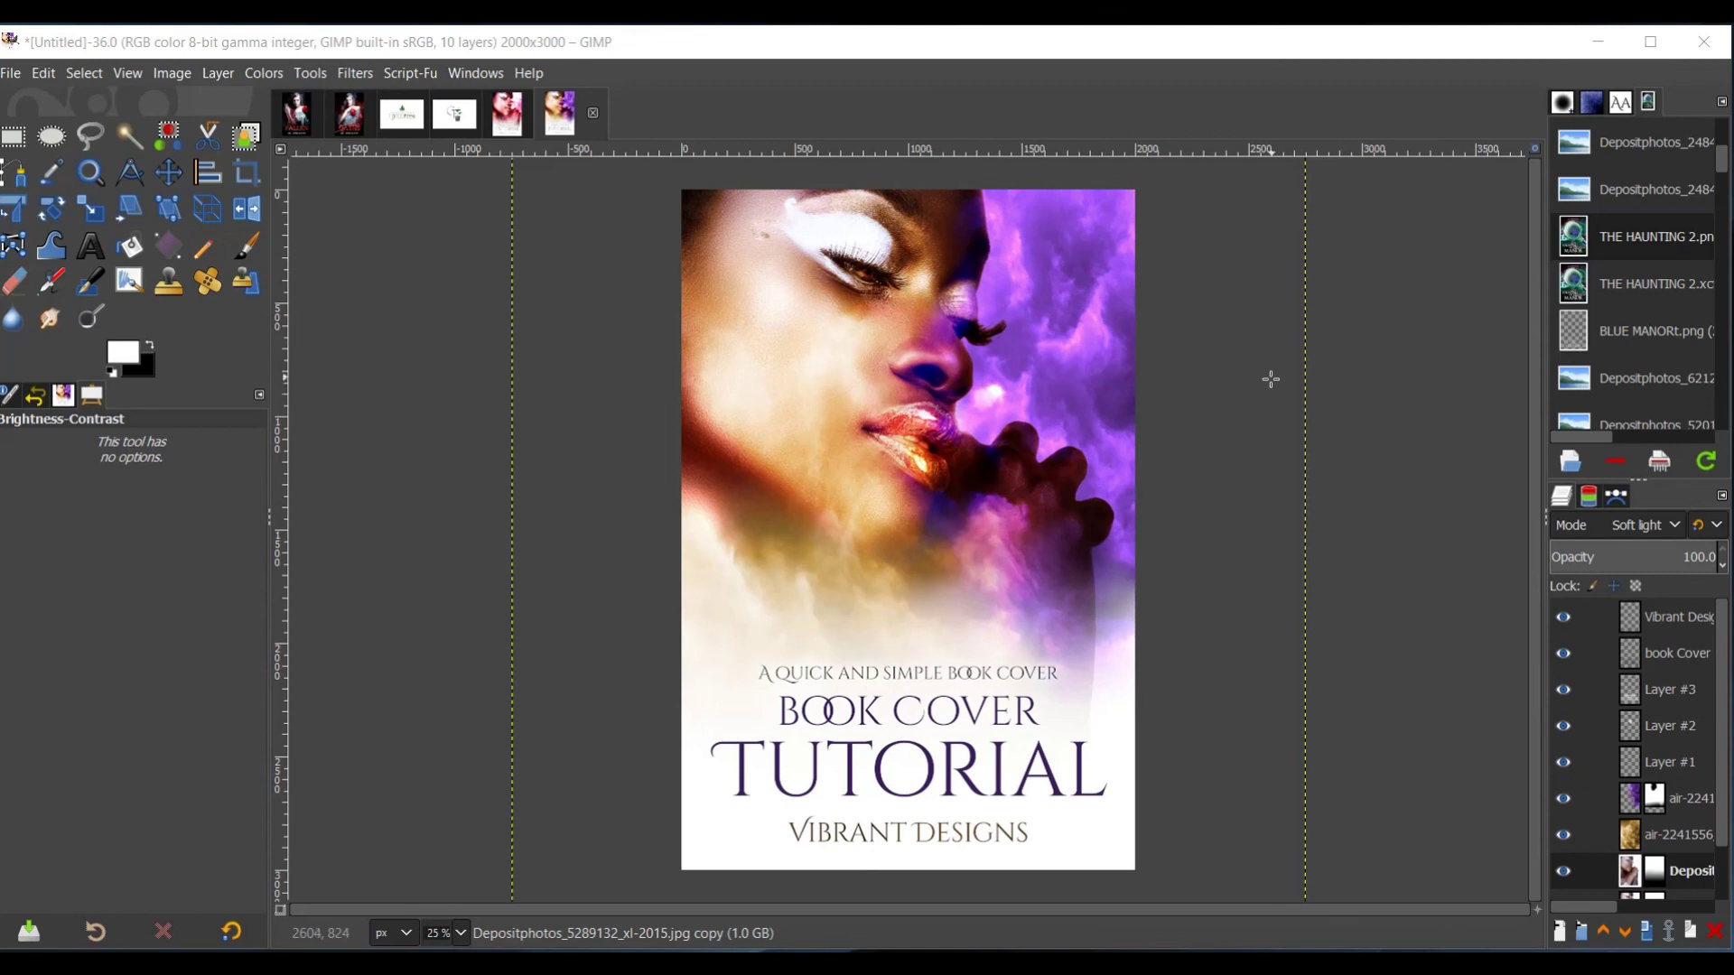